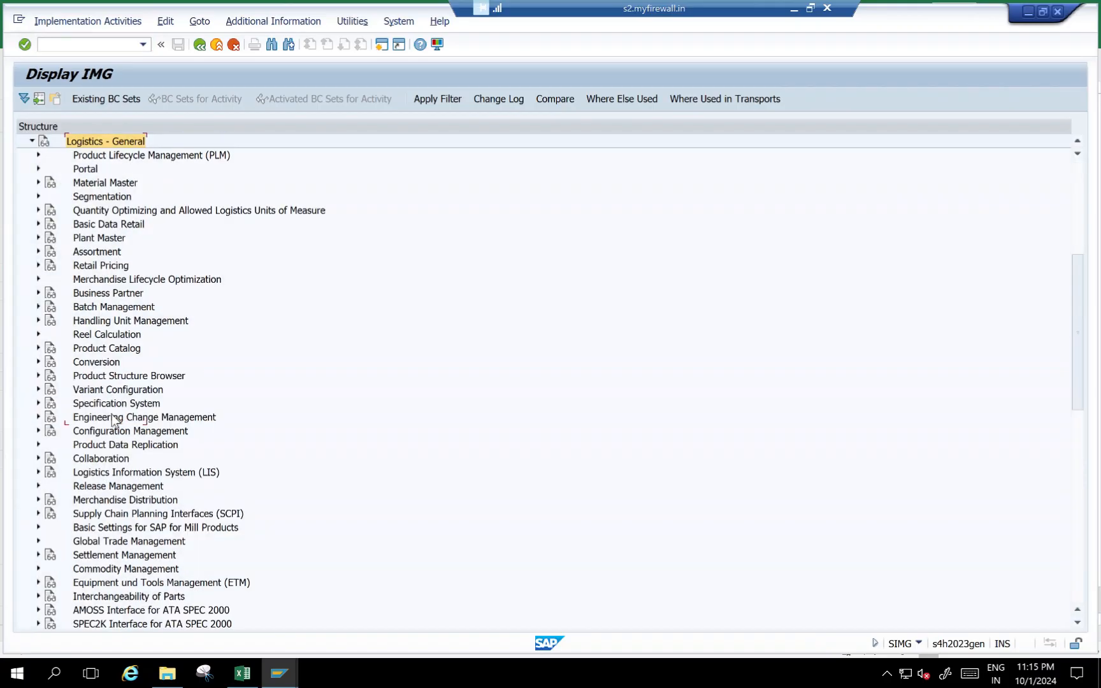
# Expand the Material Master node under Logistics - General in the IMG structure.
pyautogui.press('Down')
pyautogui.press('Down')
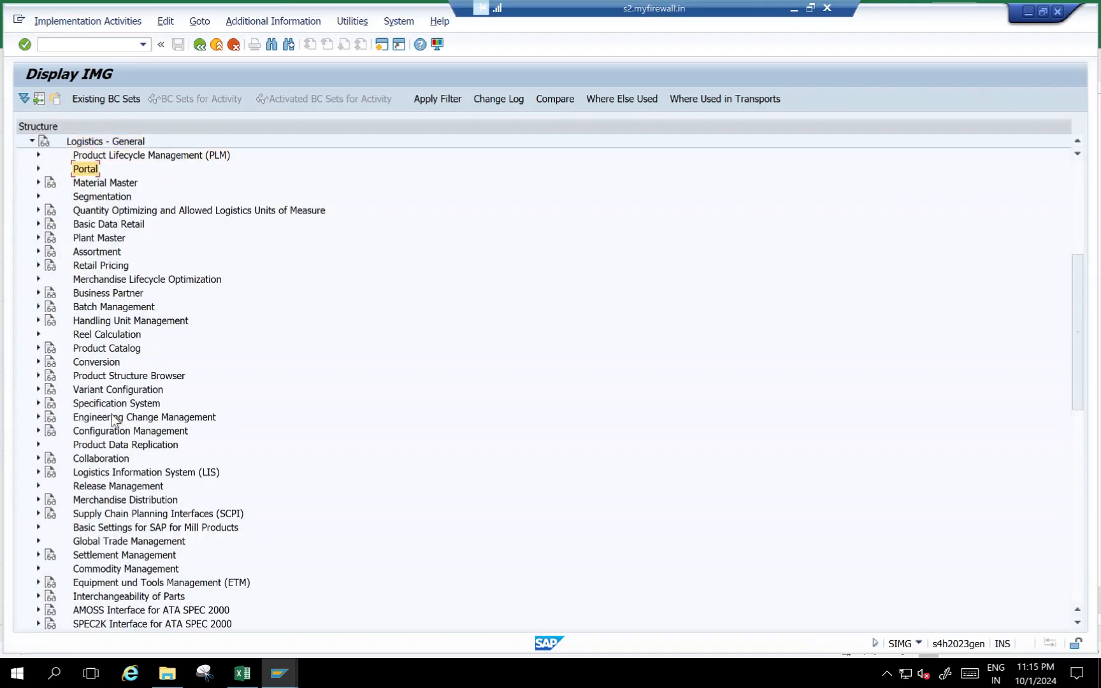
pyautogui.press('Down')
pyautogui.press('Right')
pyautogui.press('Down')
pyautogui.press('Down')
pyautogui.press('Down')
pyautogui.press('Down')
pyautogui.press('Down')
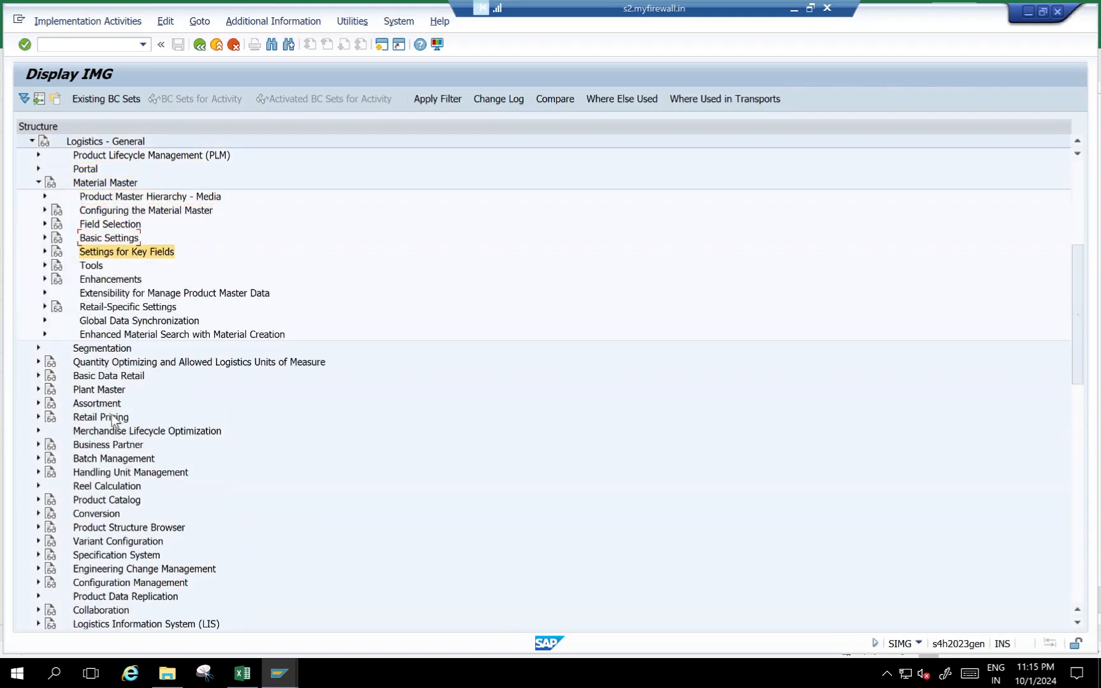
# Open the Define Attributes of Material Types activity under Basic Settings, Material Types.
pyautogui.press('Right')
pyautogui.press('Left')
pyautogui.press('Up')
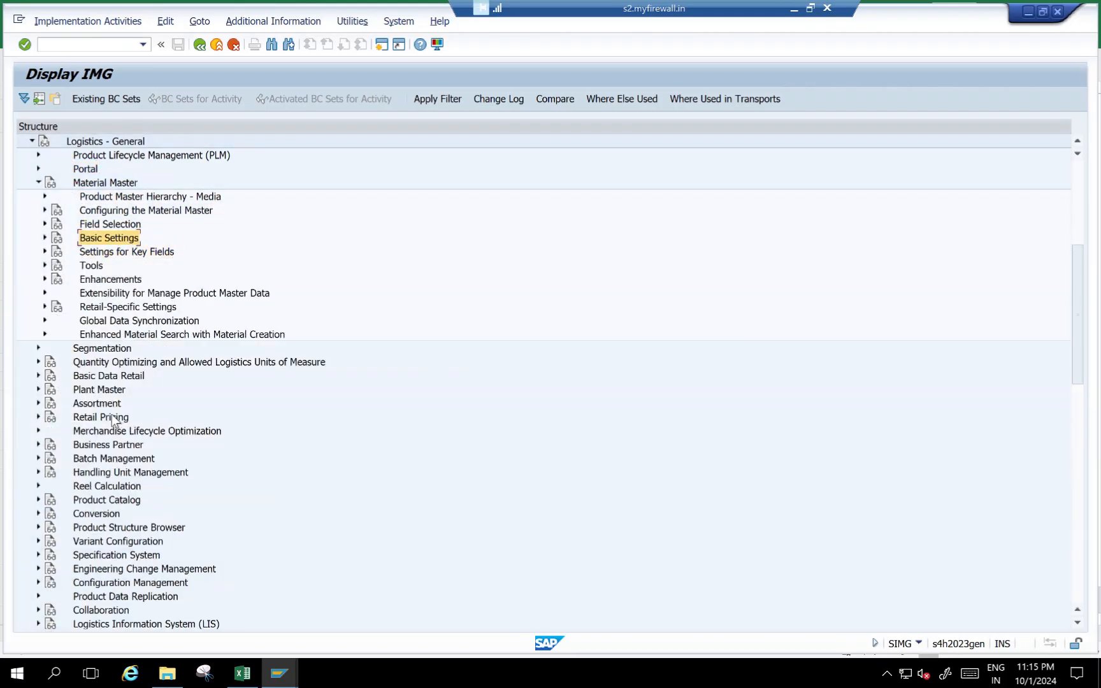
pyautogui.press('Right')
pyautogui.press('Down')
pyautogui.press('Down')
pyautogui.press('Down')
pyautogui.press('Down')
pyautogui.press('Down')
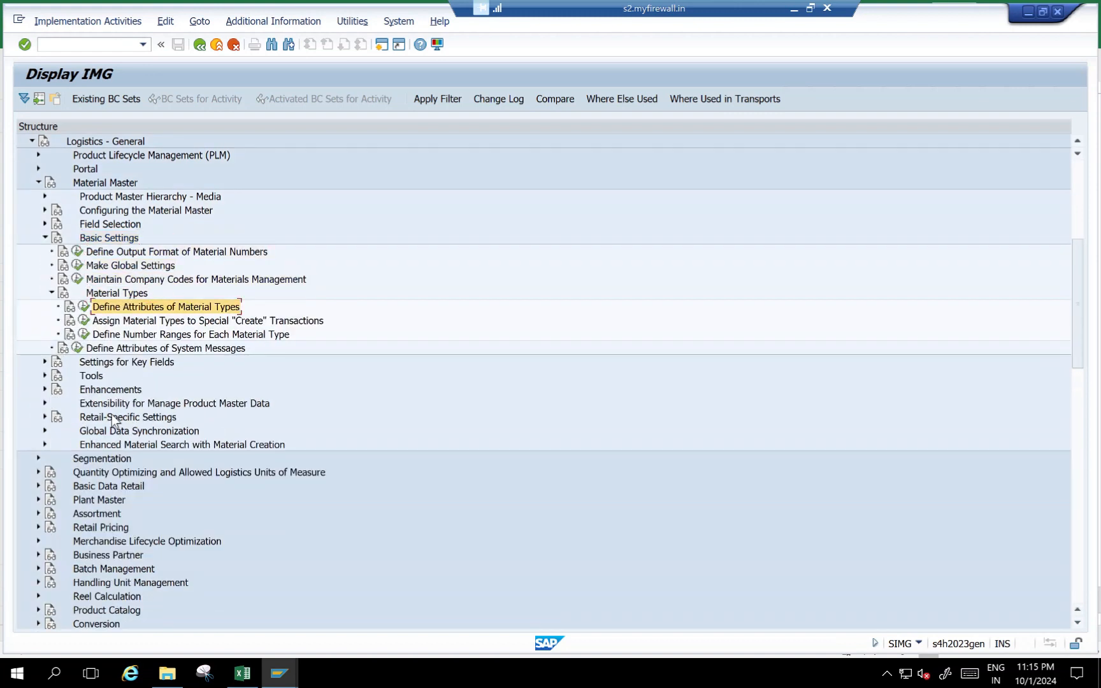
pyautogui.press('Left')
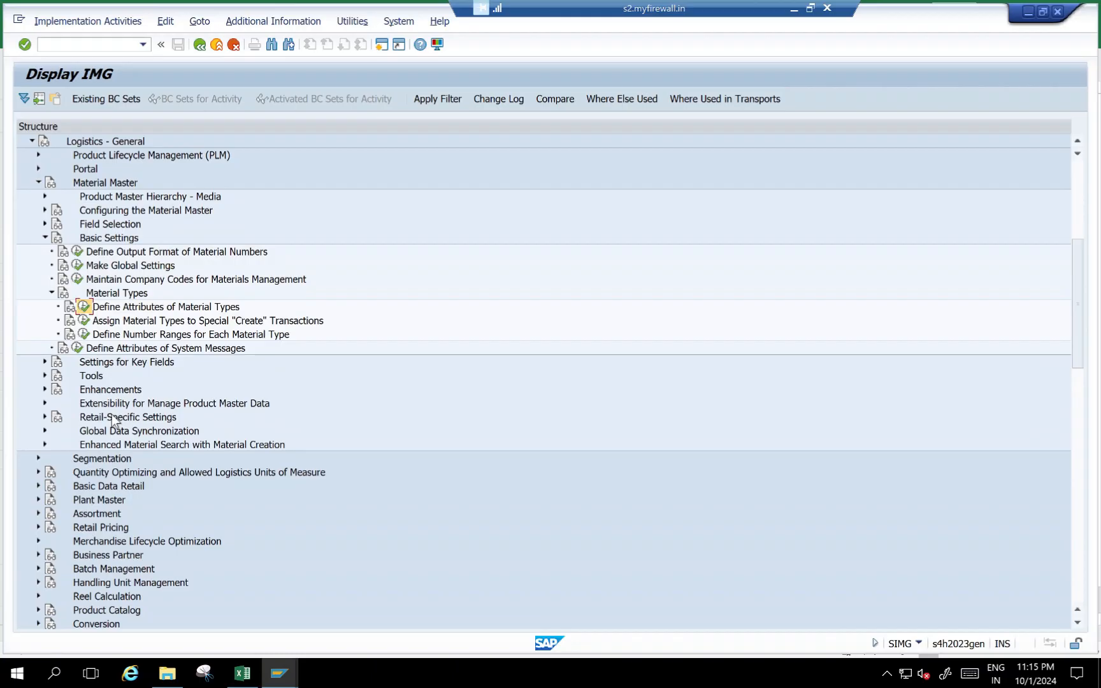
pyautogui.press('Return')
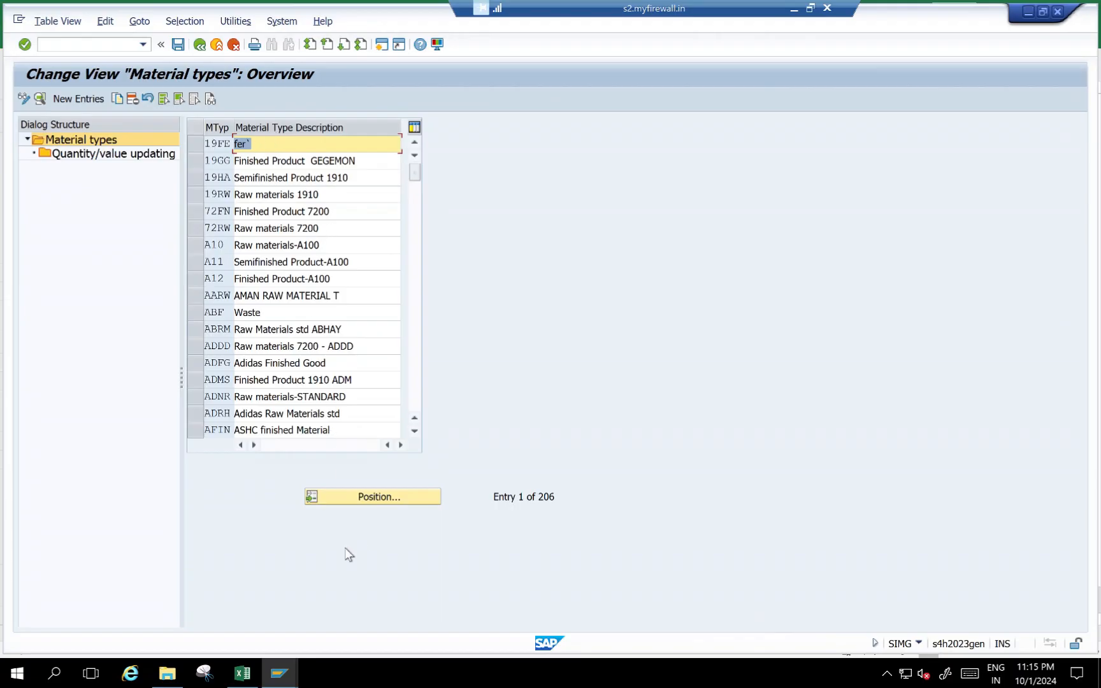
# Position the material types list at entry FERT.
pyautogui.click(347, 501)
pyautogui.write('FERT')
pyautogui.press('Return')
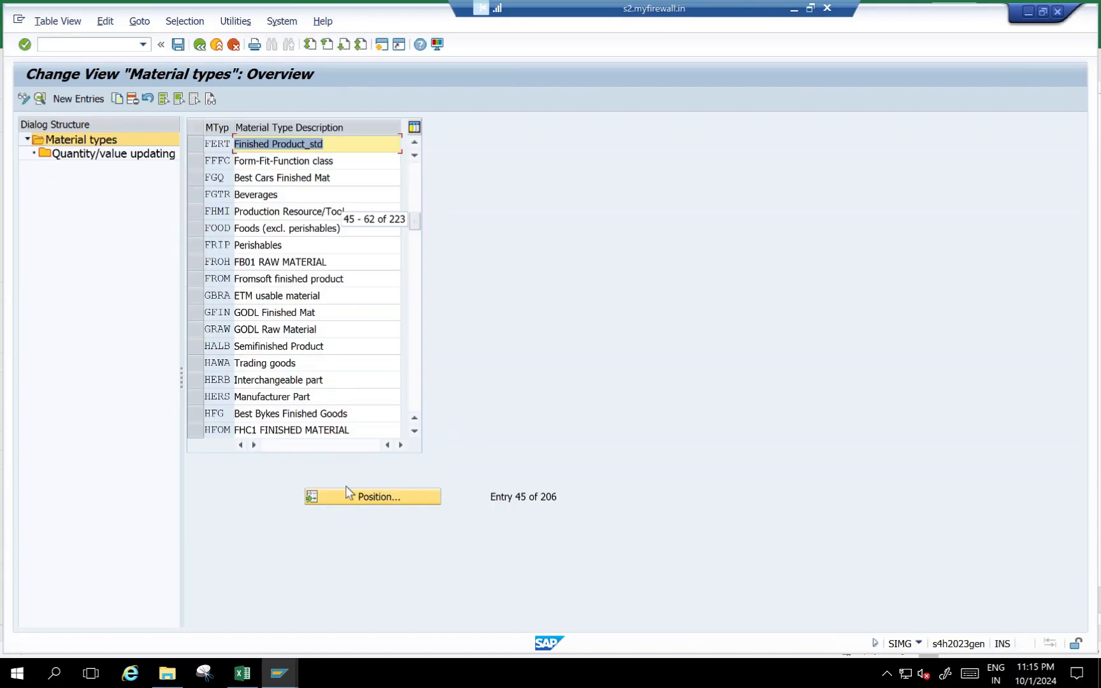
# Copy material type FERT to a new material type MCRM with the description MACD RAW MATERIAL, including its dependent entries.
pyautogui.click(222, 144)
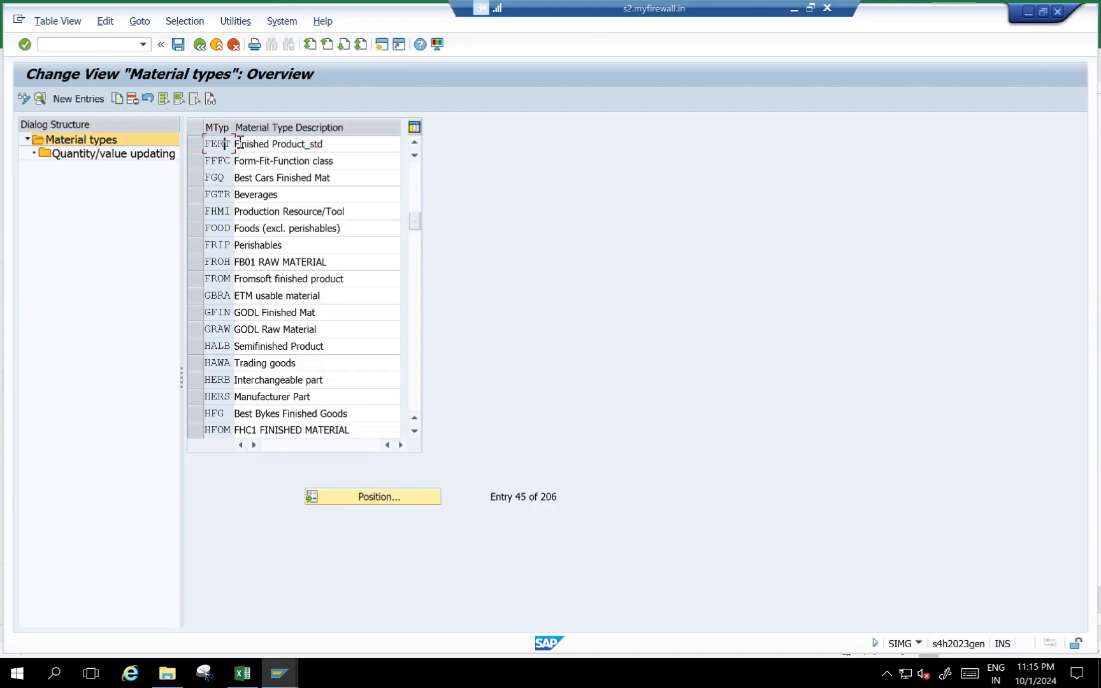
pyautogui.click(199, 145)
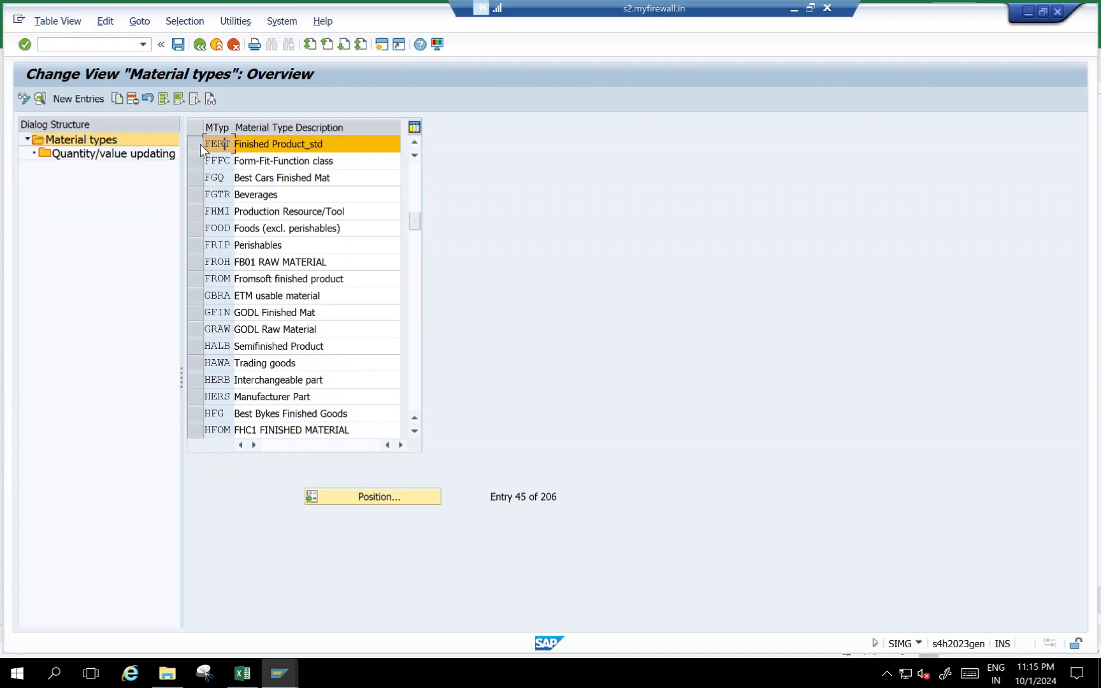
pyautogui.click(117, 98)
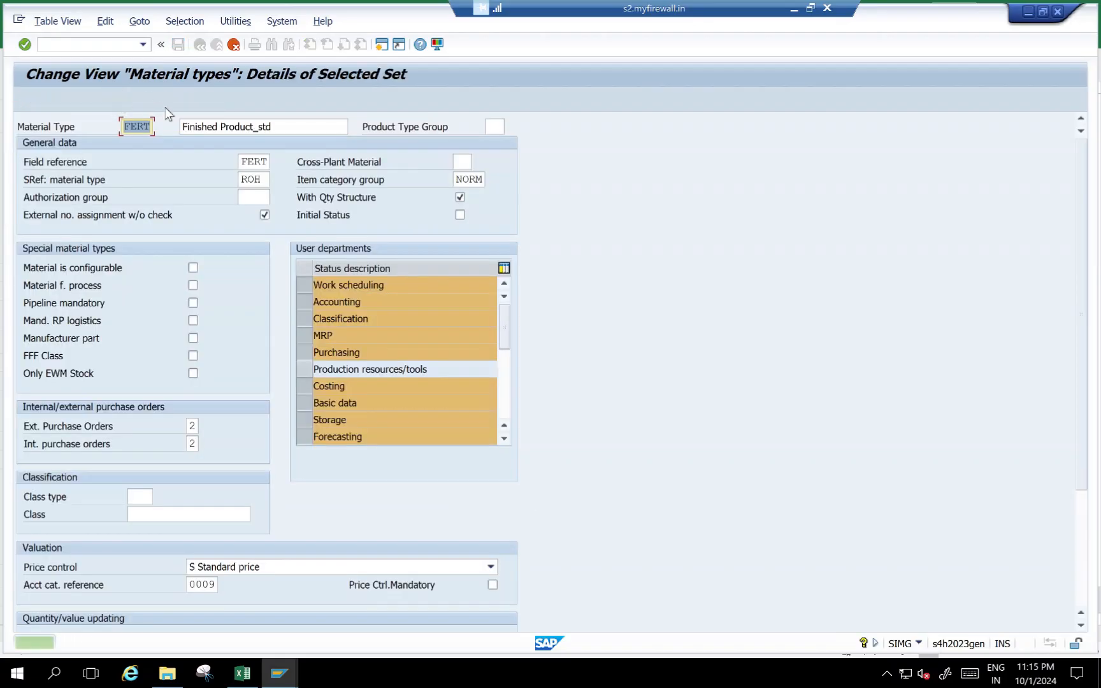
pyautogui.moveTo(150, 127); pyautogui.dragTo(117, 127)
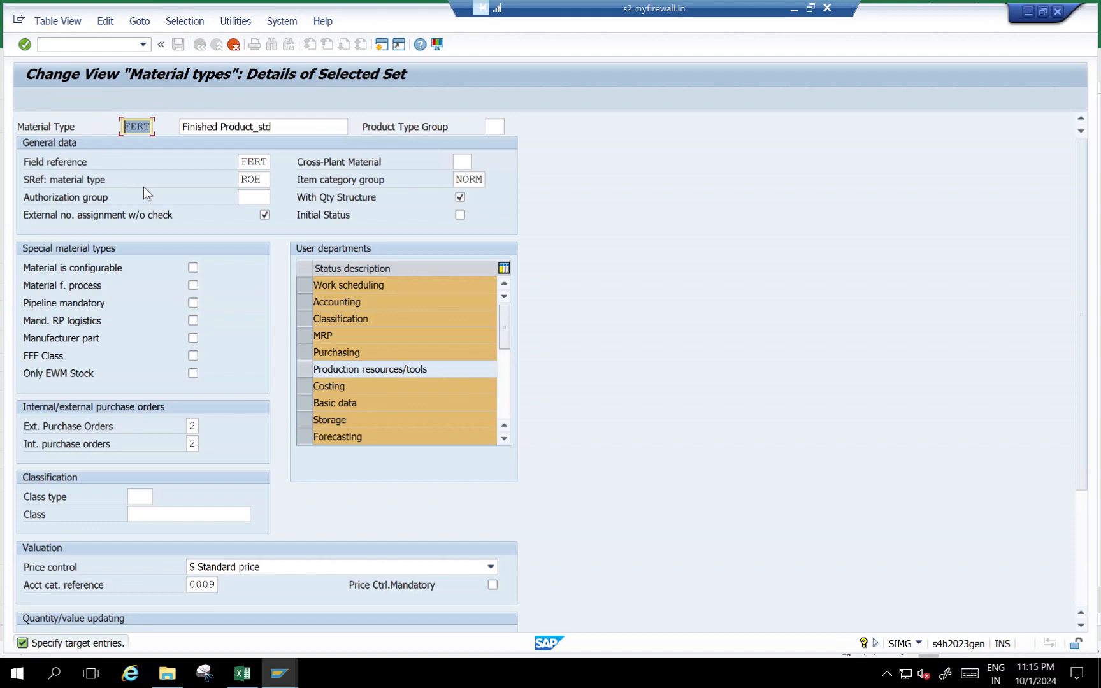
pyautogui.write('MCRM')
pyautogui.press('Tab')
pyautogui.write('MACD RAW MATERIAL')
pyautogui.press('Return')
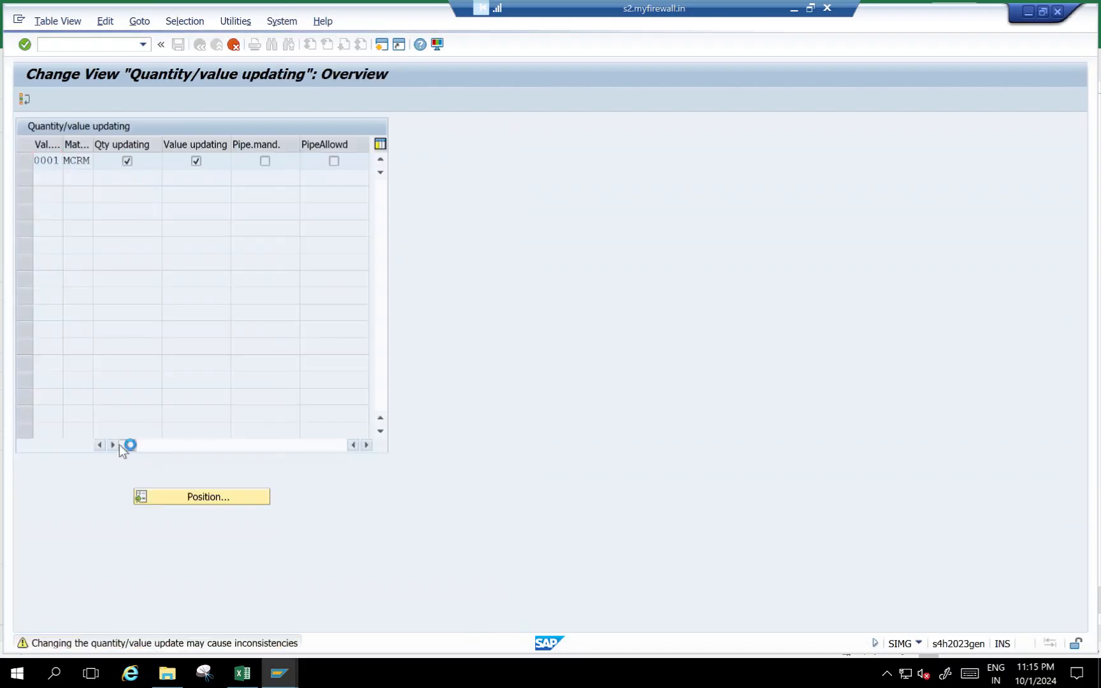
pyautogui.press('Return')
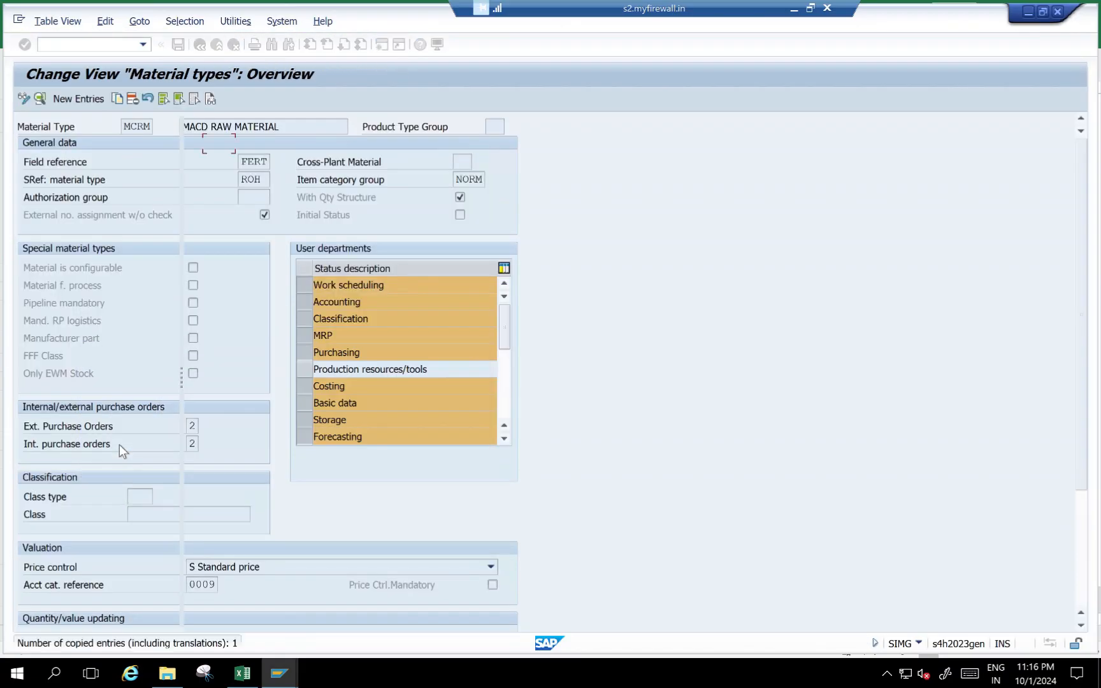
# Display the details of material type MCRM and review its general, purchasing and valuation settings.
pyautogui.click(201, 144)
pyautogui.doubleClick(217, 143)
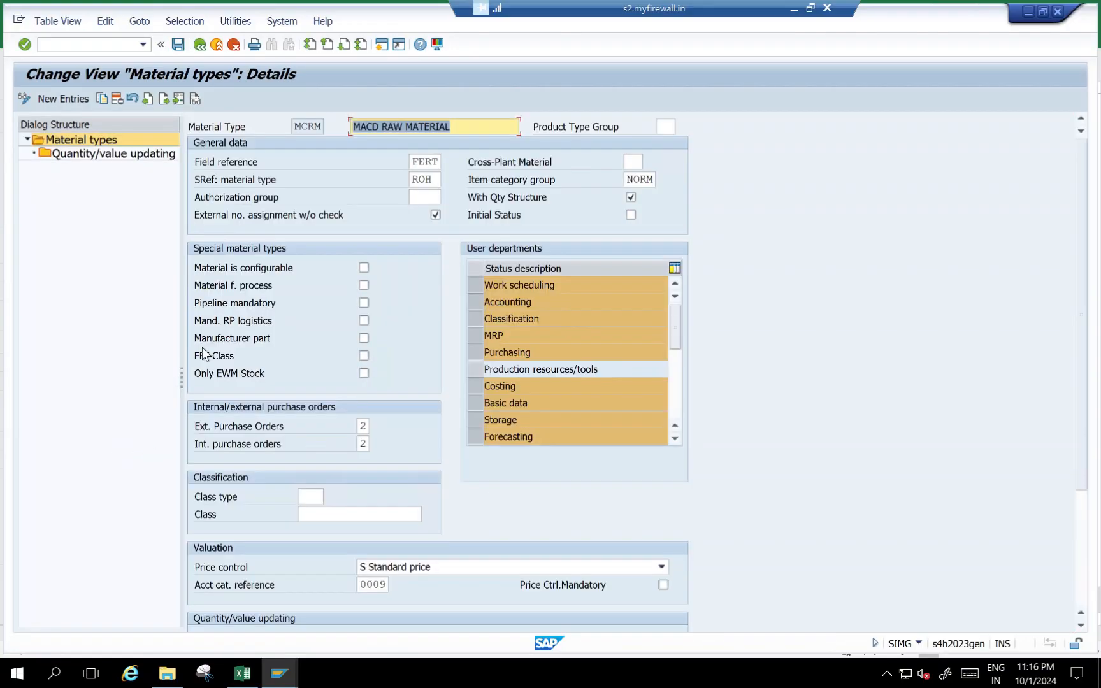
pyautogui.scroll(-2, 389, 370)
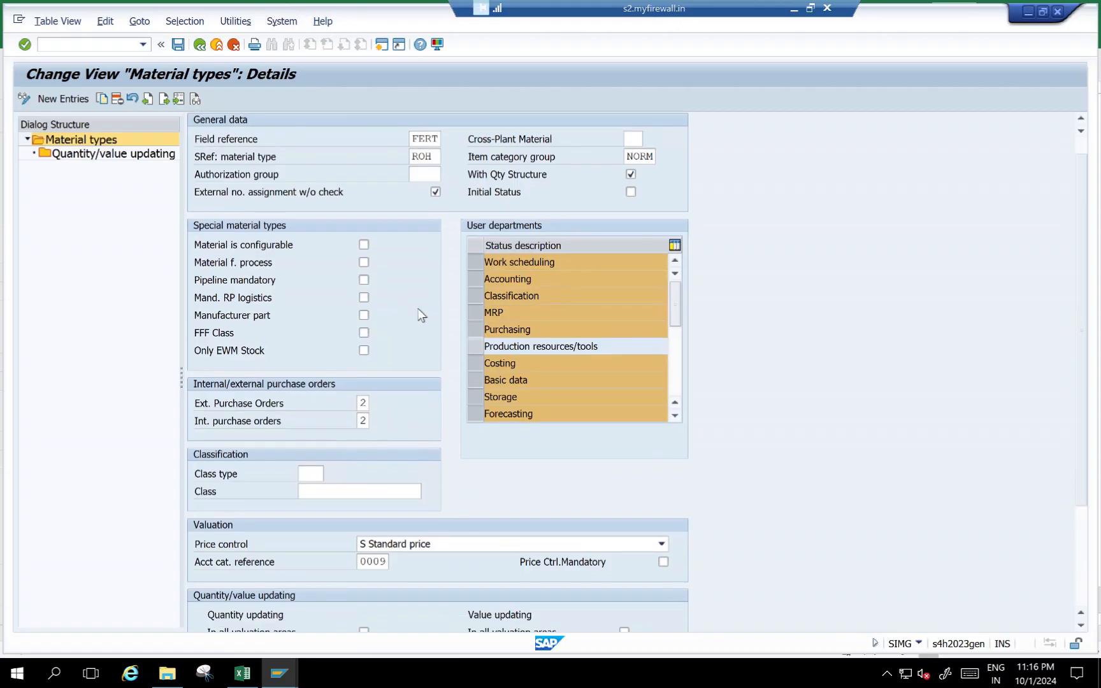
pyautogui.scroll(1, 364, 315)
pyautogui.scroll(1, 318, 304)
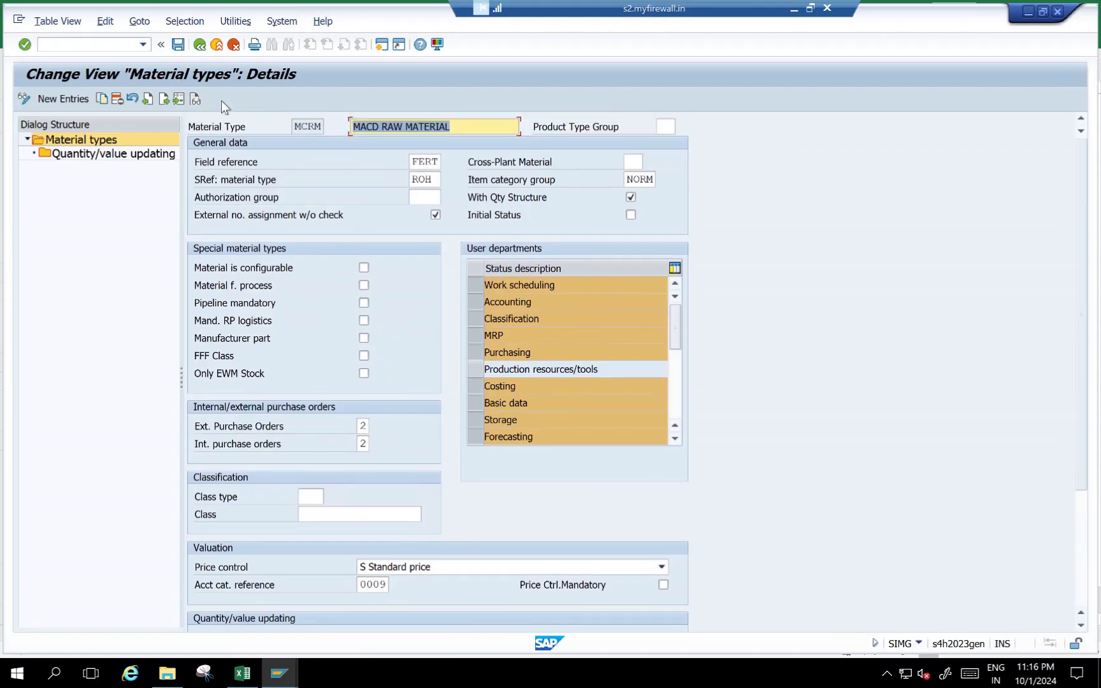
# Check the material type instructions in the Excel workbook and open Quantity/value updating for MCRM in SAP.
pyautogui.click(243, 673)
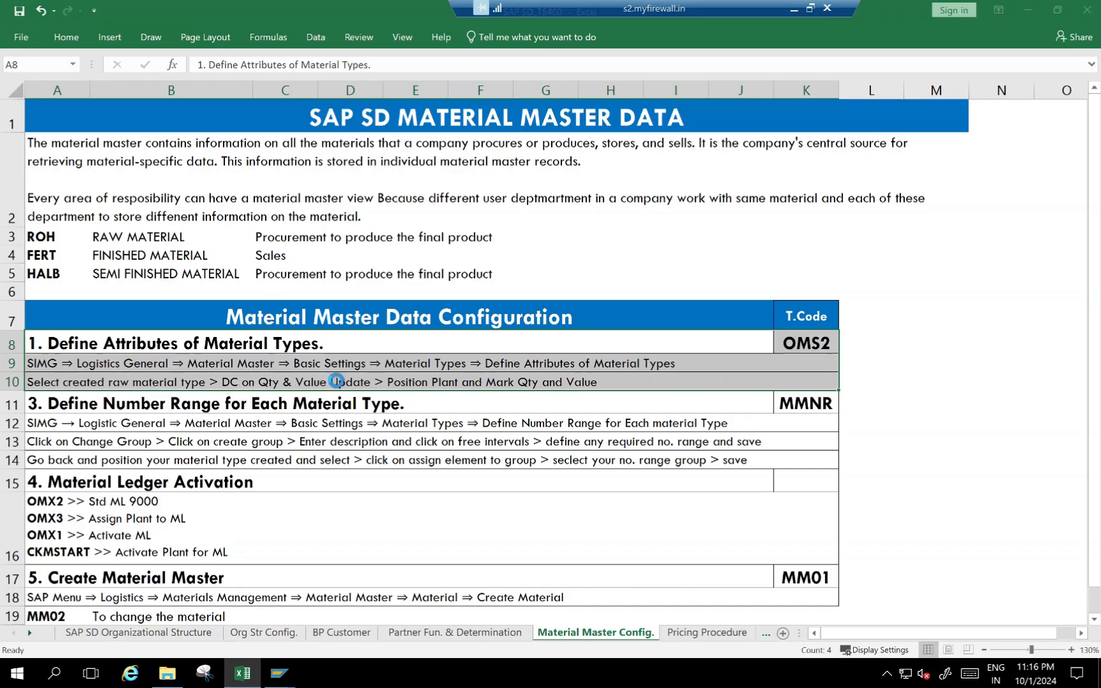
pyautogui.hotkey('alt', 'Tab')
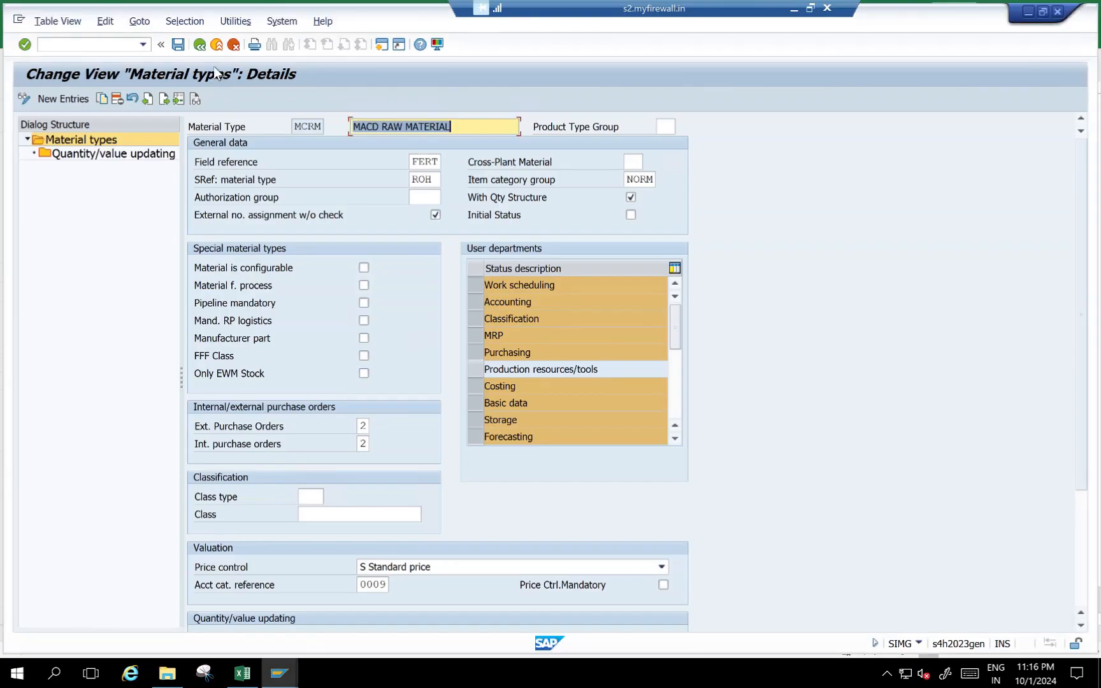
pyautogui.doubleClick(110, 155)
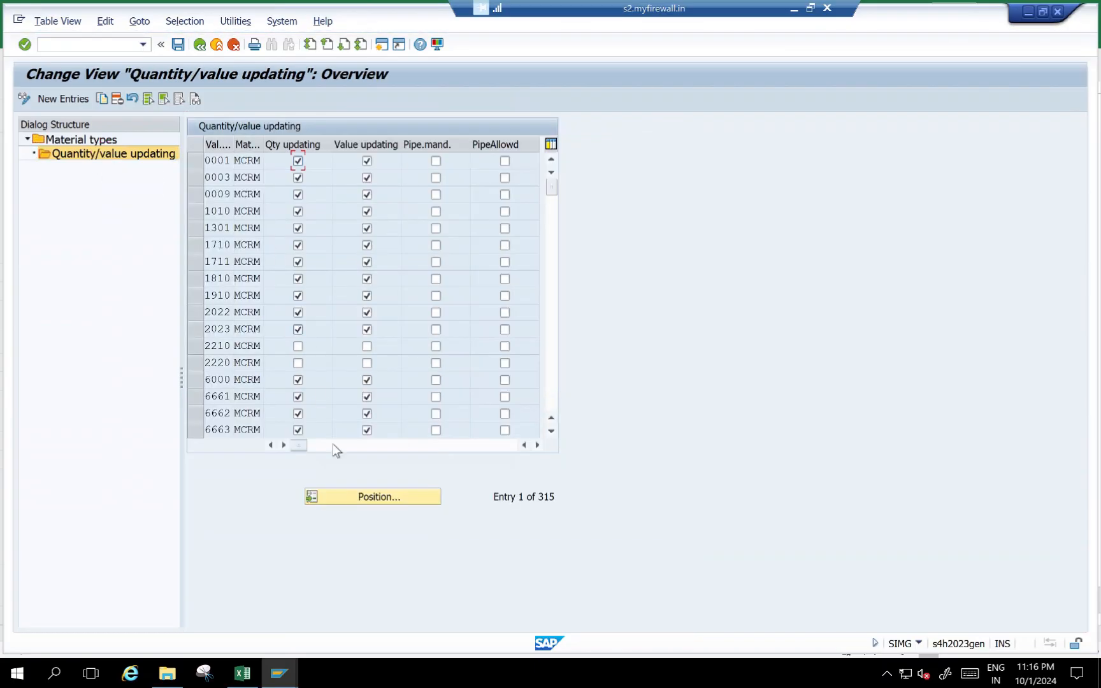
pyautogui.hotkey('alt', 'Tab')
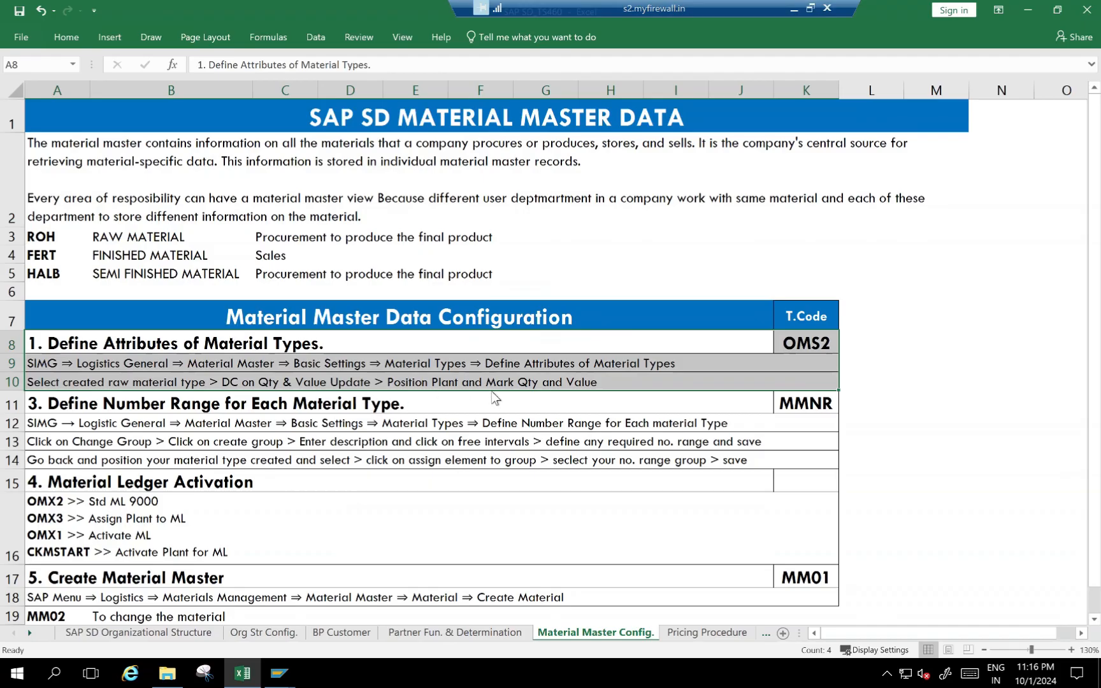
pyautogui.hotkey('alt', 'Tab')
pyautogui.click(350, 499)
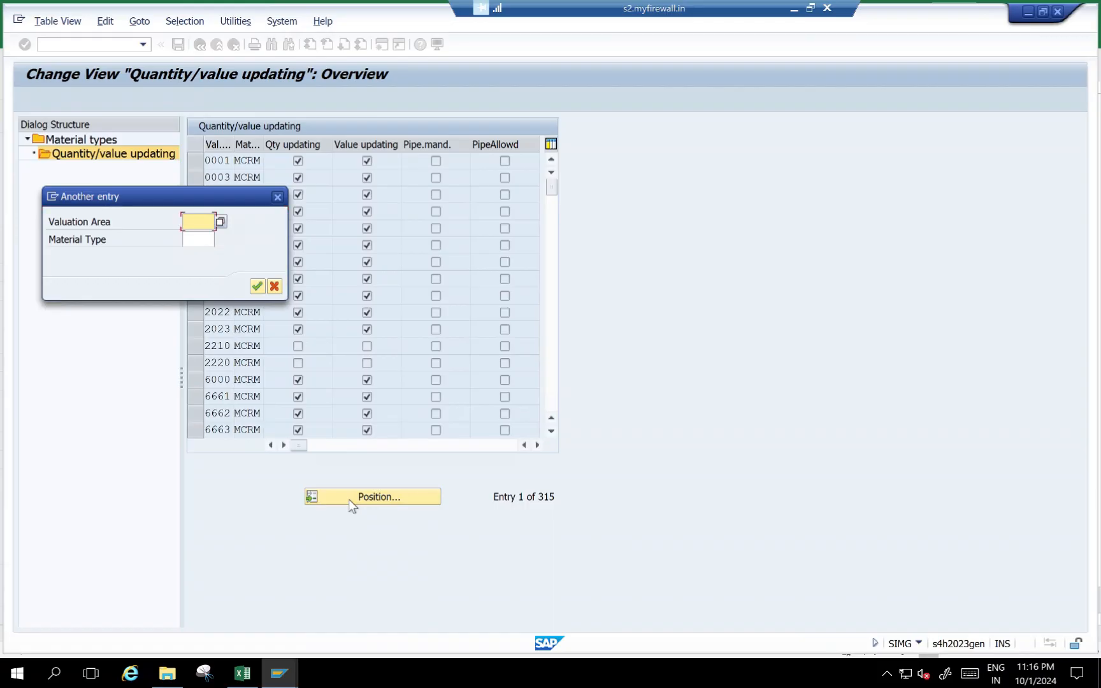
pyautogui.write('MCP1')
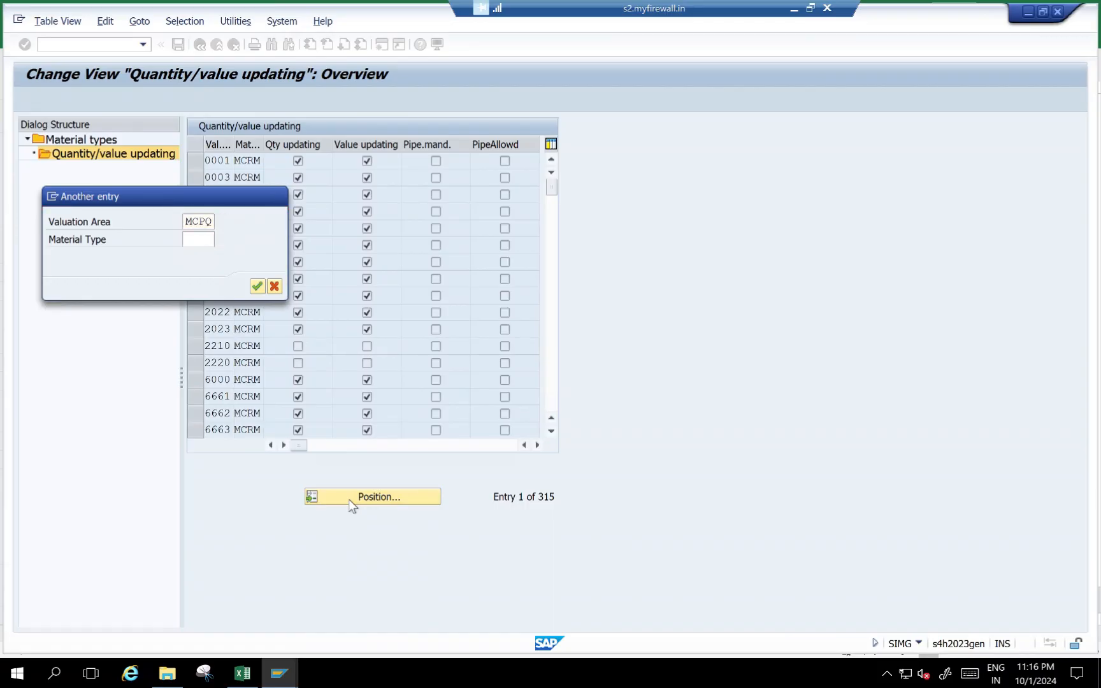
pyautogui.press('Return')
# Find valuation area MCP1 for material type MCRM and enable its Qty updating and Value updating.
pyautogui.click(361, 495)
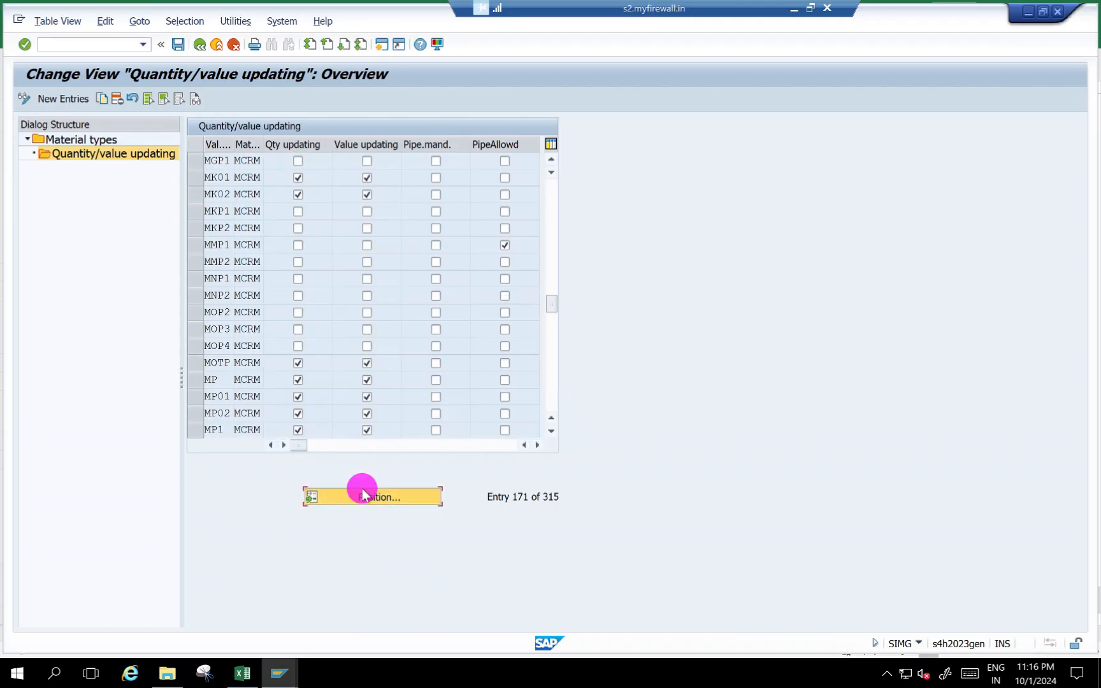
pyautogui.write('MCP')
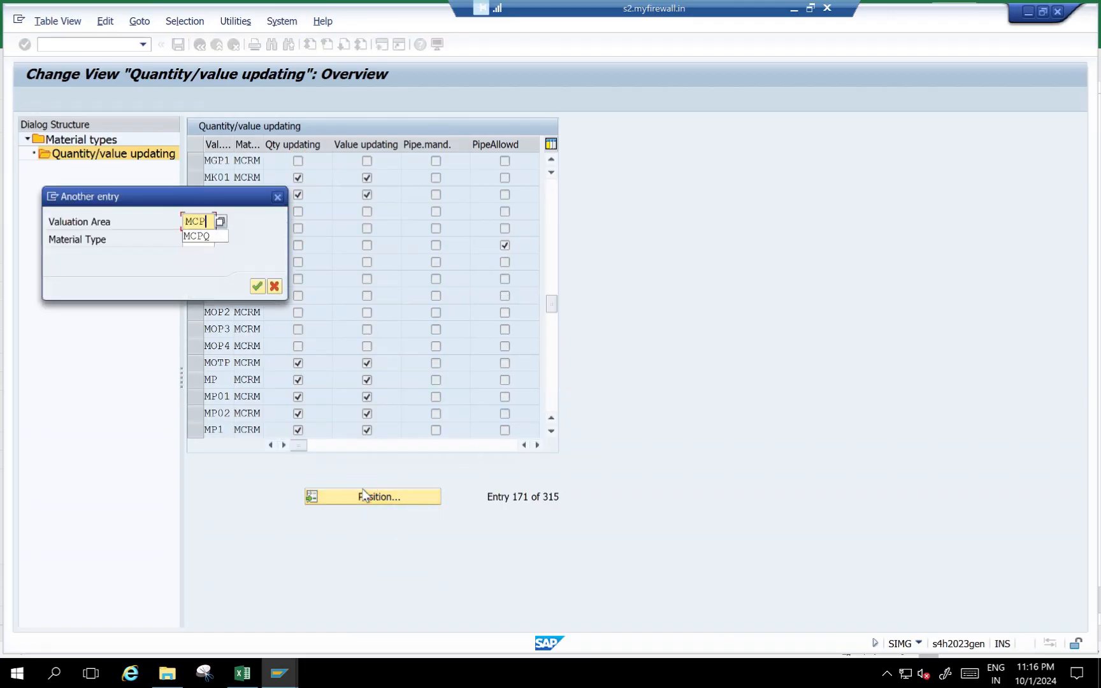
pyautogui.press('Return')
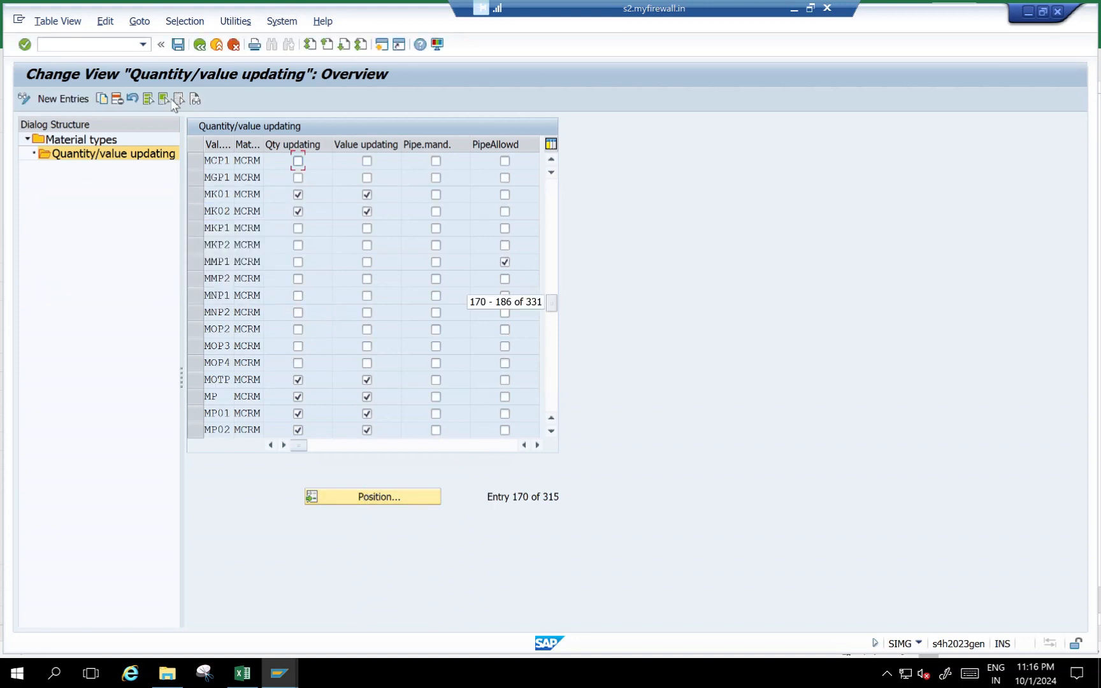
pyautogui.click(193, 162)
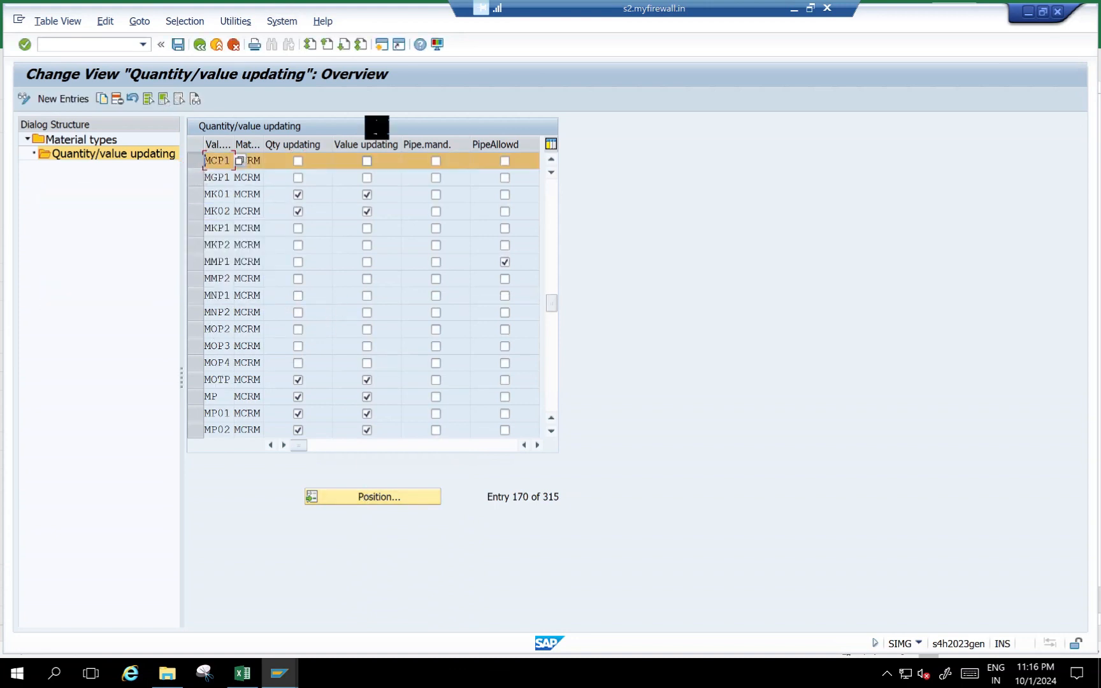
pyautogui.click(297, 163)
pyautogui.click(367, 161)
pyautogui.click(1064, 362)
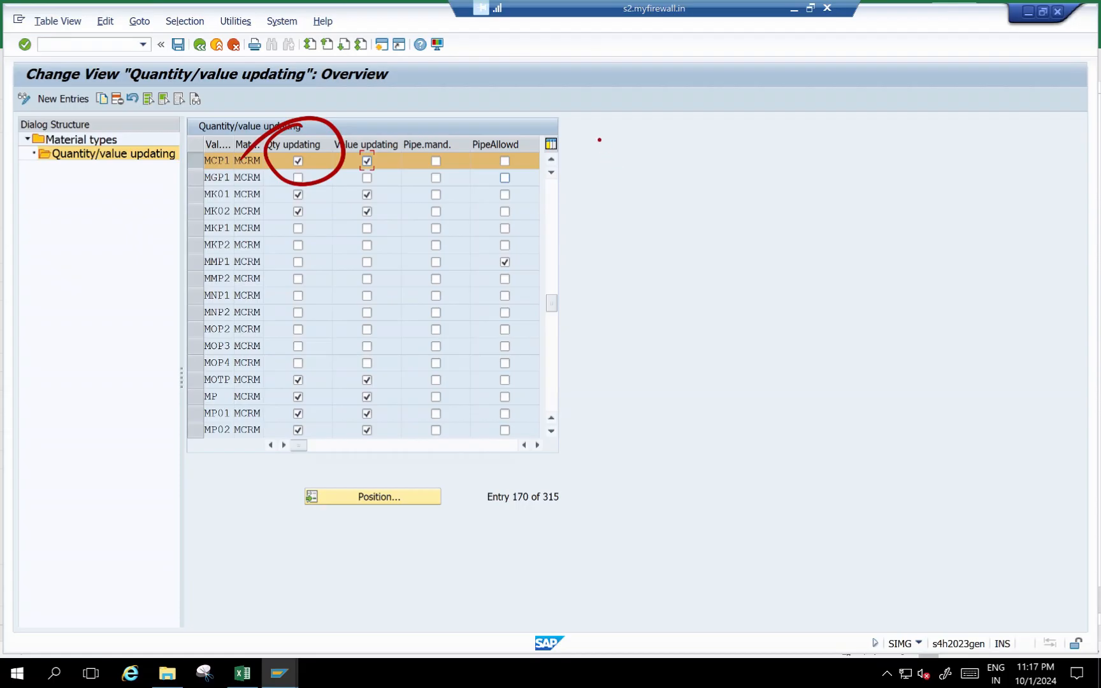
pyautogui.moveTo(598, 138)
pyautogui.mouseDown()
pyautogui.moveTo(599, 178)
pyautogui.moveTo(601, 167)
pyautogui.moveTo(642, 174)
pyautogui.moveTo(662, 164)
pyautogui.mouseUp()
pyautogui.moveTo(671, 167)
pyautogui.mouseDown()
pyautogui.moveTo(741, 176)
pyautogui.moveTo(807, 153)
pyautogui.moveTo(857, 171)
pyautogui.mouseUp()
pyautogui.moveTo(886, 142)
pyautogui.mouseDown()
pyautogui.moveTo(884, 171)
pyautogui.moveTo(870, 167)
pyautogui.mouseUp()
pyautogui.moveTo(894, 164)
pyautogui.mouseDown()
pyautogui.moveTo(908, 156)
pyautogui.moveTo(942, 167)
pyautogui.mouseUp()
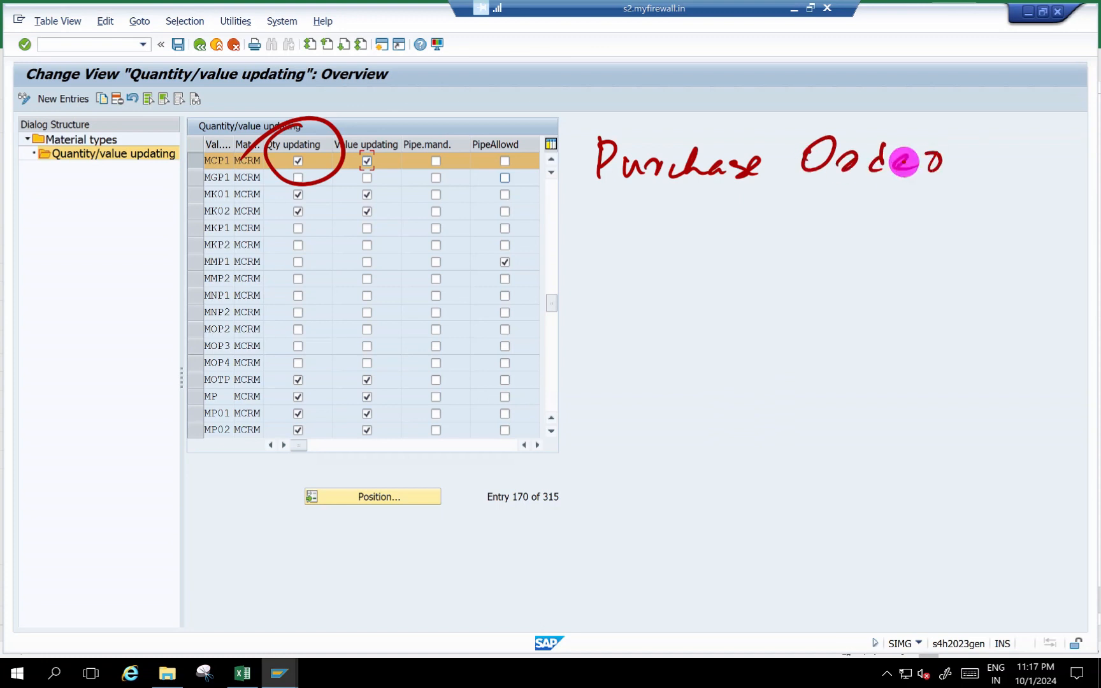
pyautogui.moveTo(628, 199)
pyautogui.mouseDown()
pyautogui.moveTo(611, 247)
pyautogui.moveTo(663, 205)
pyautogui.moveTo(745, 236)
pyautogui.mouseUp()
pyautogui.moveTo(773, 207)
pyautogui.mouseDown()
pyautogui.moveTo(769, 234)
pyautogui.moveTo(806, 228)
pyautogui.moveTo(846, 196)
pyautogui.moveTo(861, 227)
pyautogui.moveTo(891, 242)
pyautogui.mouseUp()
pyautogui.moveTo(920, 125); pyautogui.dragTo(844, 256)
pyautogui.moveTo(636, 297)
pyautogui.mouseDown()
pyautogui.moveTo(612, 322)
pyautogui.moveTo(638, 337)
pyautogui.mouseUp()
pyautogui.moveTo(663, 287)
pyautogui.mouseDown()
pyautogui.moveTo(656, 312)
pyautogui.moveTo(687, 333)
pyautogui.moveTo(685, 292)
pyautogui.mouseUp()
pyautogui.moveTo(755, 299); pyautogui.dragTo(779, 312)
pyautogui.moveTo(740, 305); pyautogui.dragTo(763, 344)
pyautogui.moveTo(799, 298)
pyautogui.mouseDown()
pyautogui.moveTo(832, 287)
pyautogui.moveTo(851, 326)
pyautogui.mouseUp()
pyautogui.moveTo(852, 326)
pyautogui.mouseDown()
pyautogui.moveTo(867, 286)
pyautogui.moveTo(900, 323)
pyautogui.mouseUp()
pyautogui.moveTo(666, 354)
pyautogui.mouseDown()
pyautogui.moveTo(664, 424)
pyautogui.moveTo(663, 404)
pyautogui.mouseUp()
pyautogui.moveTo(709, 404)
pyautogui.mouseDown()
pyautogui.moveTo(701, 418)
pyautogui.moveTo(736, 401)
pyautogui.moveTo(759, 414)
pyautogui.mouseUp()
pyautogui.moveTo(736, 411)
pyautogui.mouseDown()
pyautogui.moveTo(762, 402)
pyautogui.moveTo(765, 416)
pyautogui.mouseUp()
pyautogui.moveTo(776, 406); pyautogui.dragTo(814, 415)
pyautogui.moveTo(828, 365); pyautogui.dragTo(821, 414)
pyautogui.moveTo(808, 398); pyautogui.dragTo(850, 385)
pyautogui.click(866, 377)
pyautogui.moveTo(865, 290)
pyautogui.mouseDown()
pyautogui.moveTo(666, 362)
pyautogui.moveTo(650, 274)
pyautogui.mouseUp()
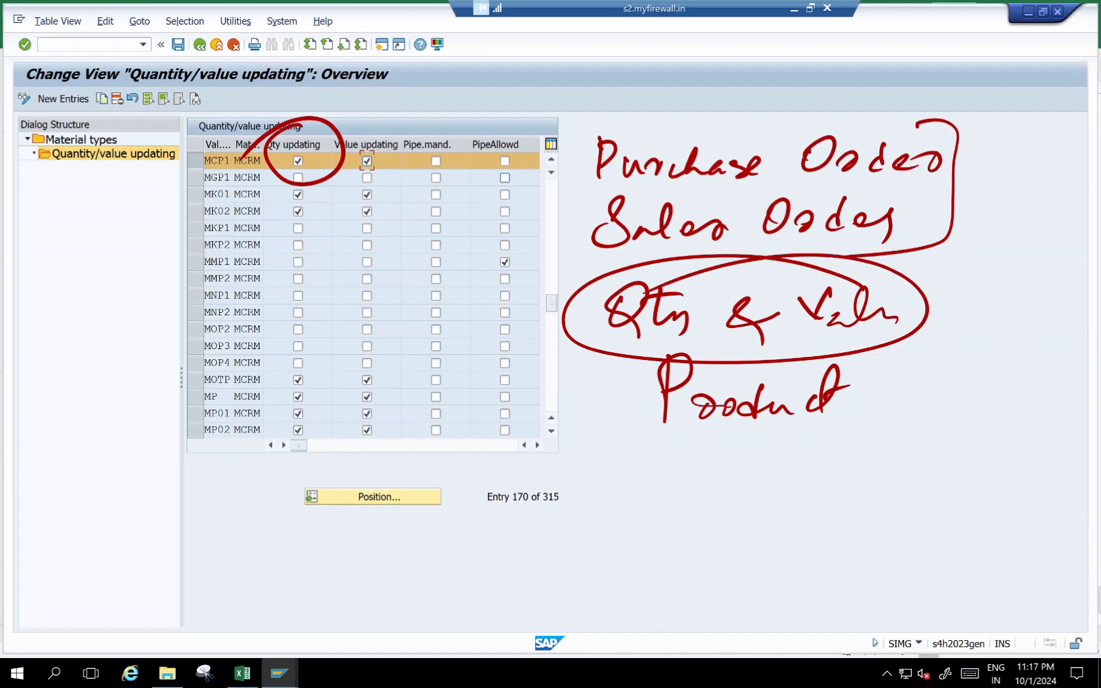
pyautogui.moveTo(368, 136); pyautogui.dragTo(333, 180)
pyautogui.moveTo(206, 143)
pyautogui.mouseDown()
pyautogui.moveTo(211, 173)
pyautogui.moveTo(171, 186)
pyautogui.mouseUp()
pyautogui.moveTo(243, 192); pyautogui.dragTo(261, 171)
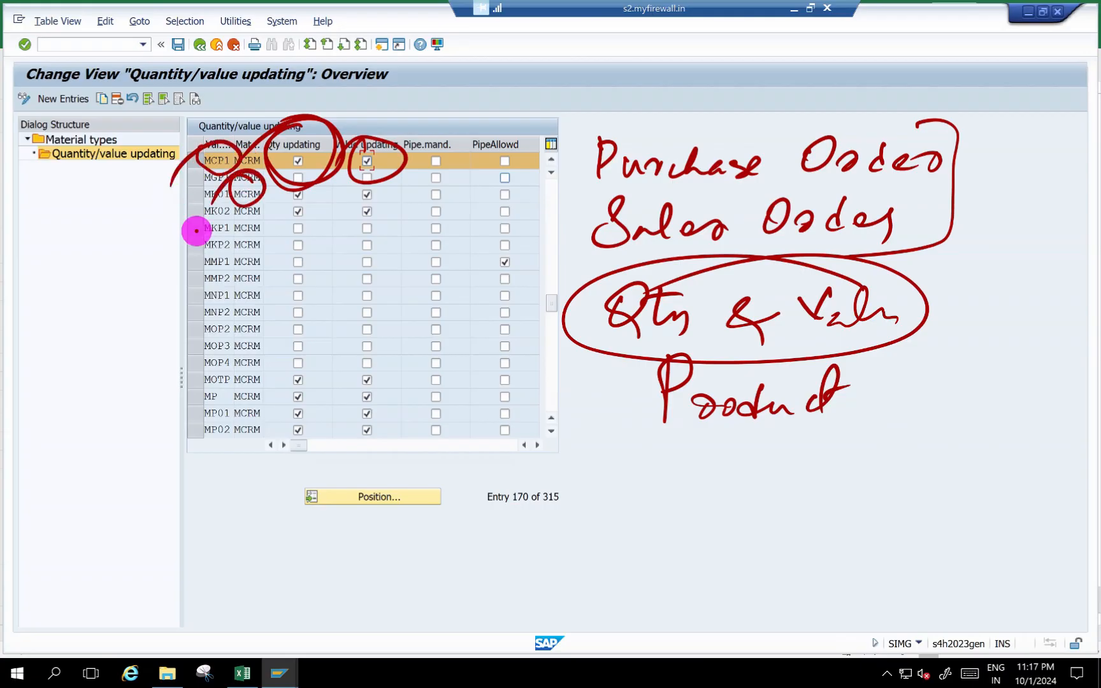
pyautogui.moveTo(755, 446); pyautogui.dragTo(941, 398)
pyautogui.moveTo(740, 475)
pyautogui.mouseDown()
pyautogui.moveTo(977, 399)
pyautogui.moveTo(970, 418)
pyautogui.mouseUp()
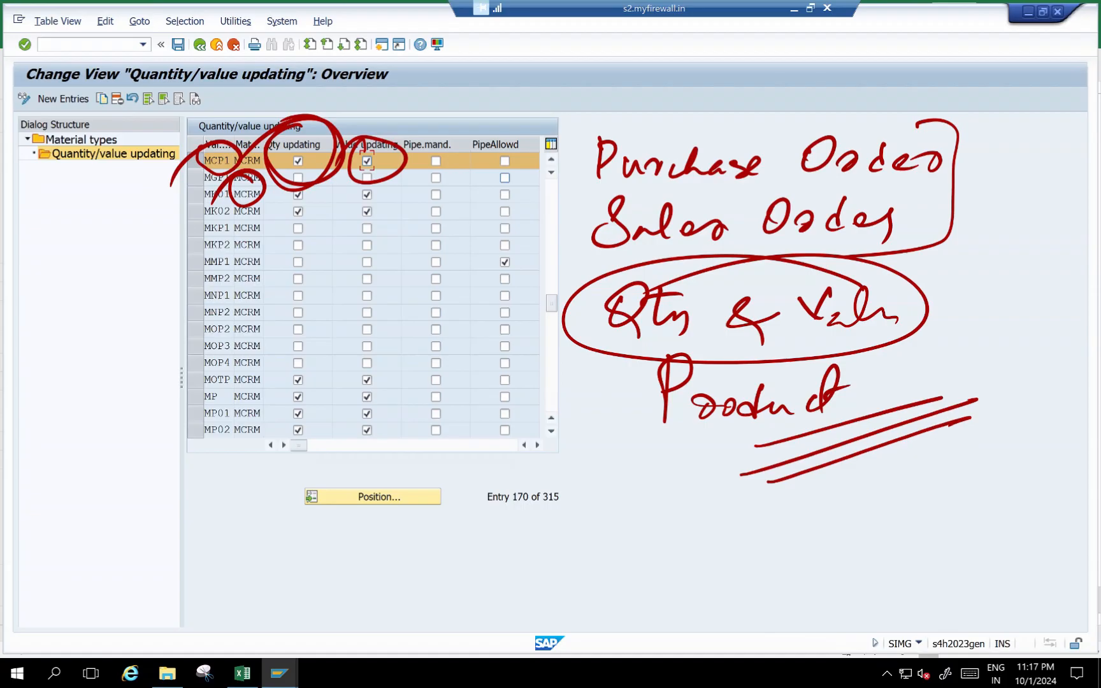
pyautogui.moveTo(681, 344)
pyautogui.mouseDown()
pyautogui.moveTo(883, 251)
pyautogui.moveTo(611, 221)
pyautogui.moveTo(578, 177)
pyautogui.moveTo(807, 166)
pyautogui.moveTo(821, 295)
pyautogui.moveTo(946, 437)
pyautogui.moveTo(745, 371)
pyautogui.moveTo(684, 295)
pyautogui.moveTo(833, 332)
pyautogui.moveTo(803, 324)
pyautogui.moveTo(735, 221)
pyautogui.moveTo(272, 163)
pyautogui.moveTo(214, 167)
pyautogui.moveTo(217, 185)
pyautogui.mouseUp()
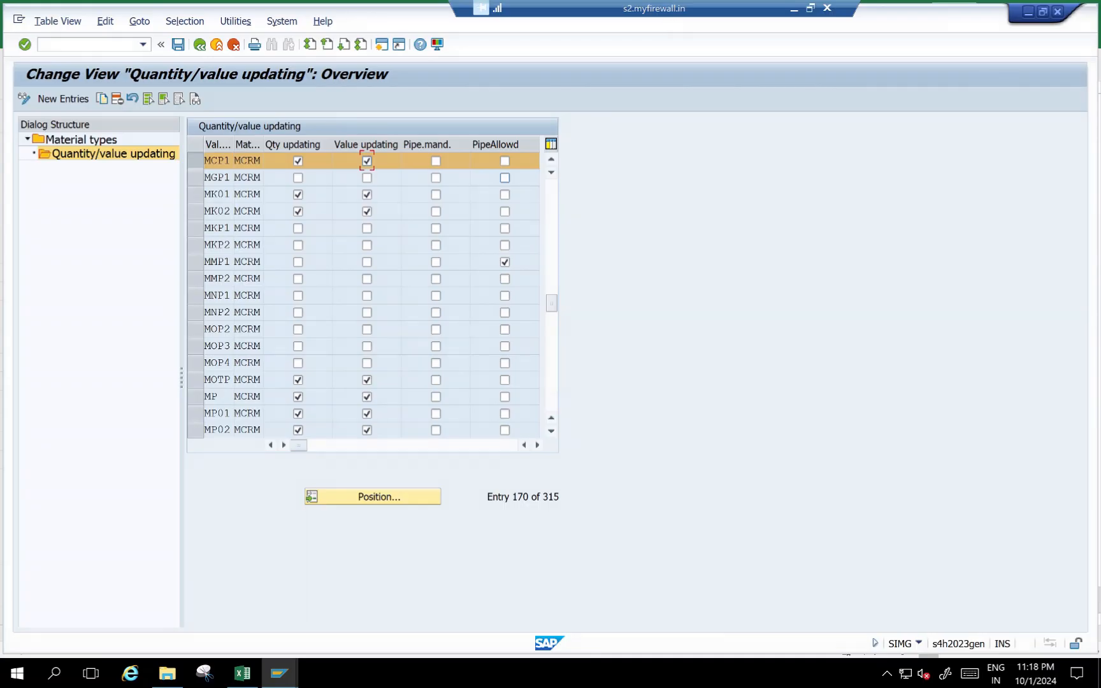
# Consult the configuration notes in Excel, switch back to SAP and return to the MCRM material type details.
pyautogui.click(243, 674)
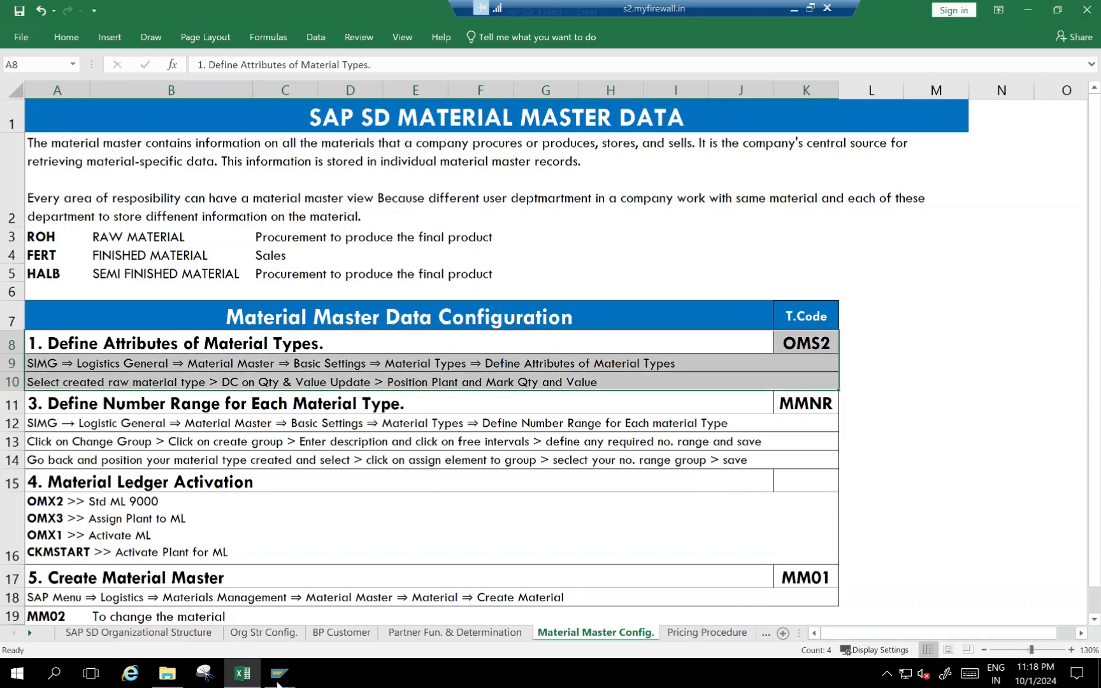
pyautogui.moveTo(293, 683)
pyautogui.click(318, 602)
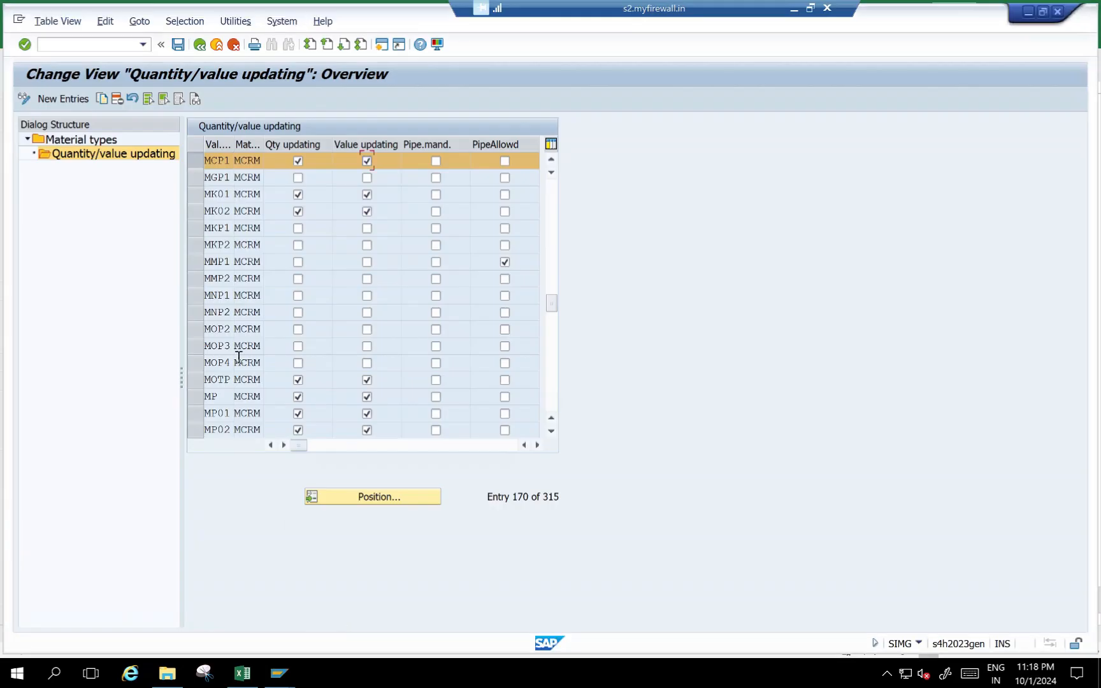
pyautogui.click(198, 46)
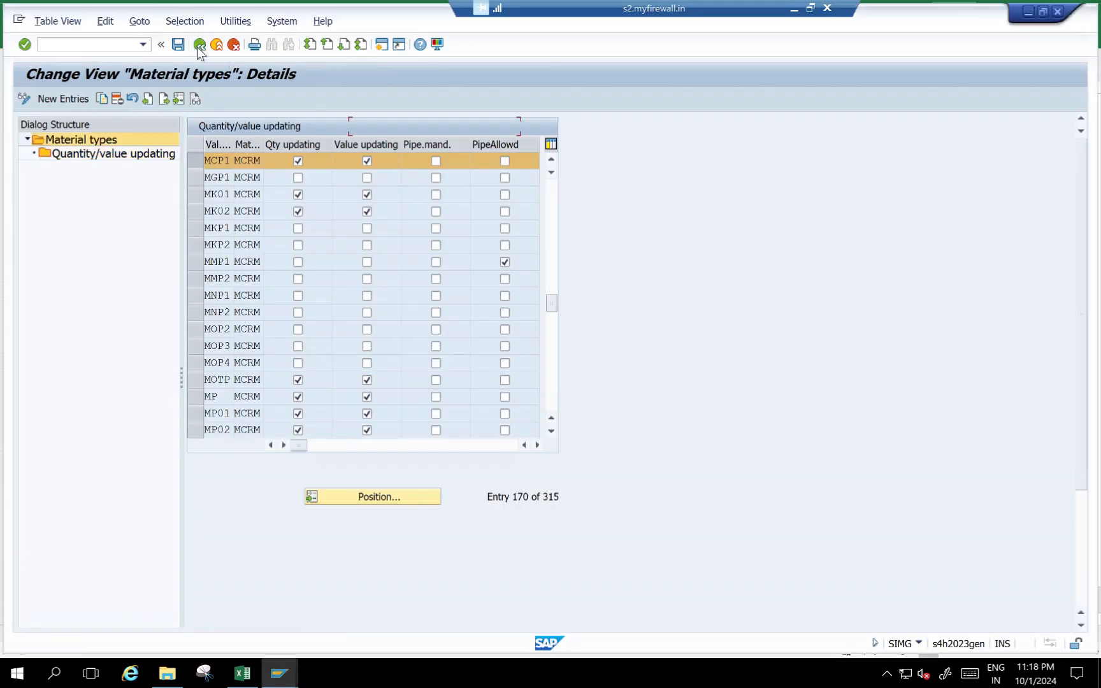
# Save the material type changes under customizing request S4HK902124 and switch to the Excel configuration notes.
pyautogui.click(178, 48)
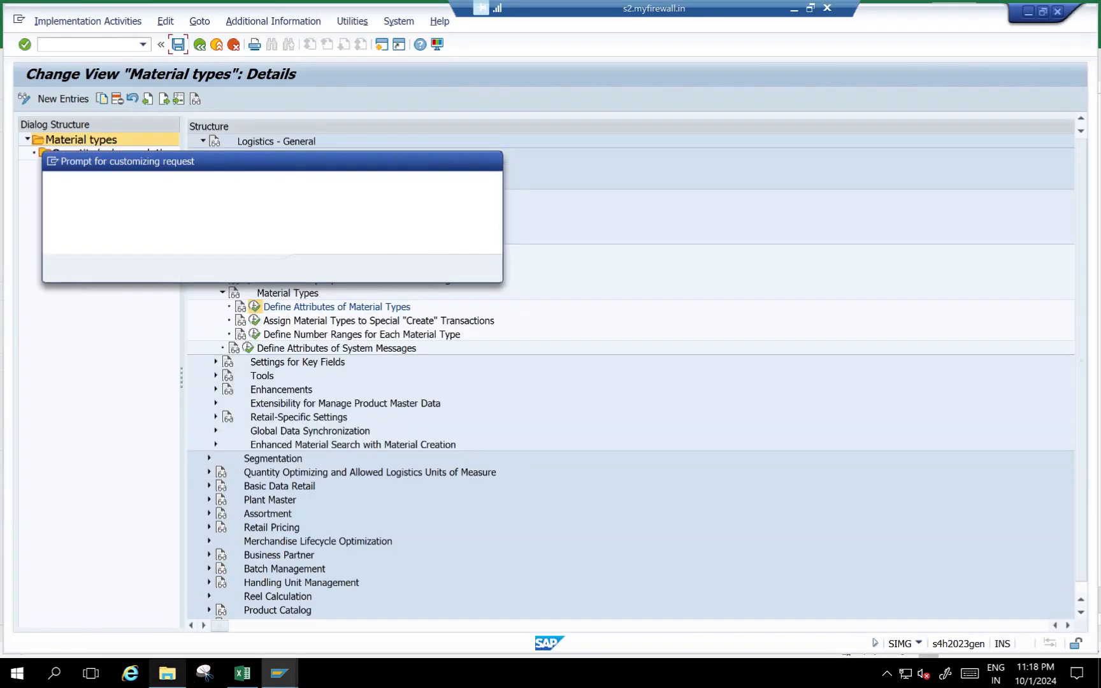
pyautogui.click(314, 269)
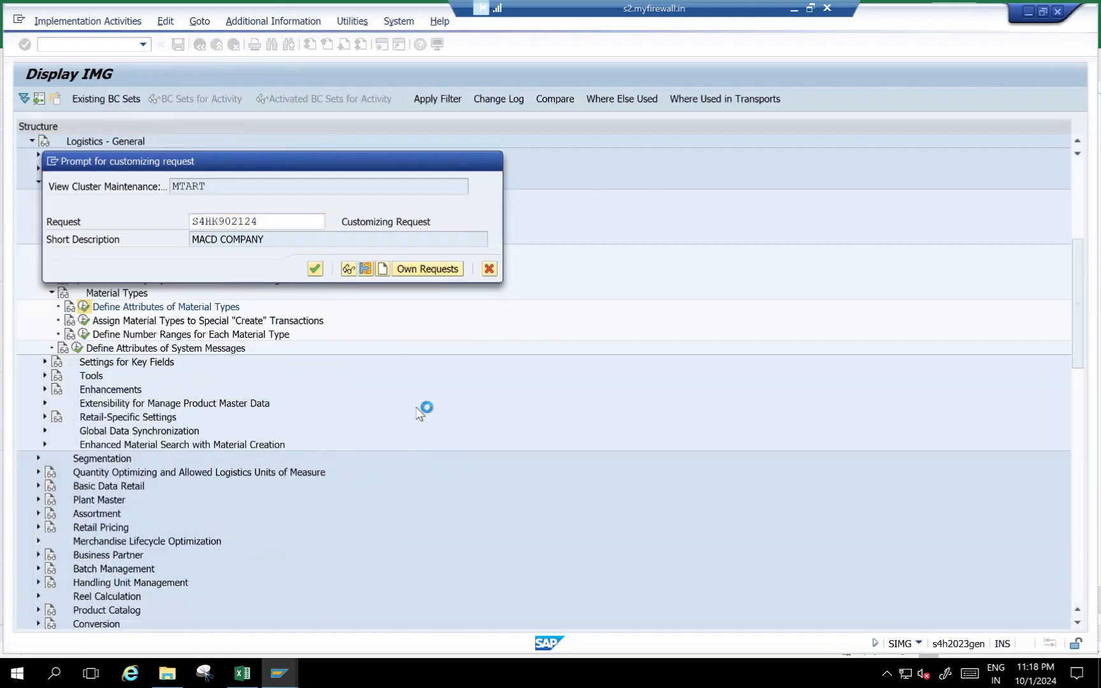
pyautogui.hotkey('alt', 'Tab')
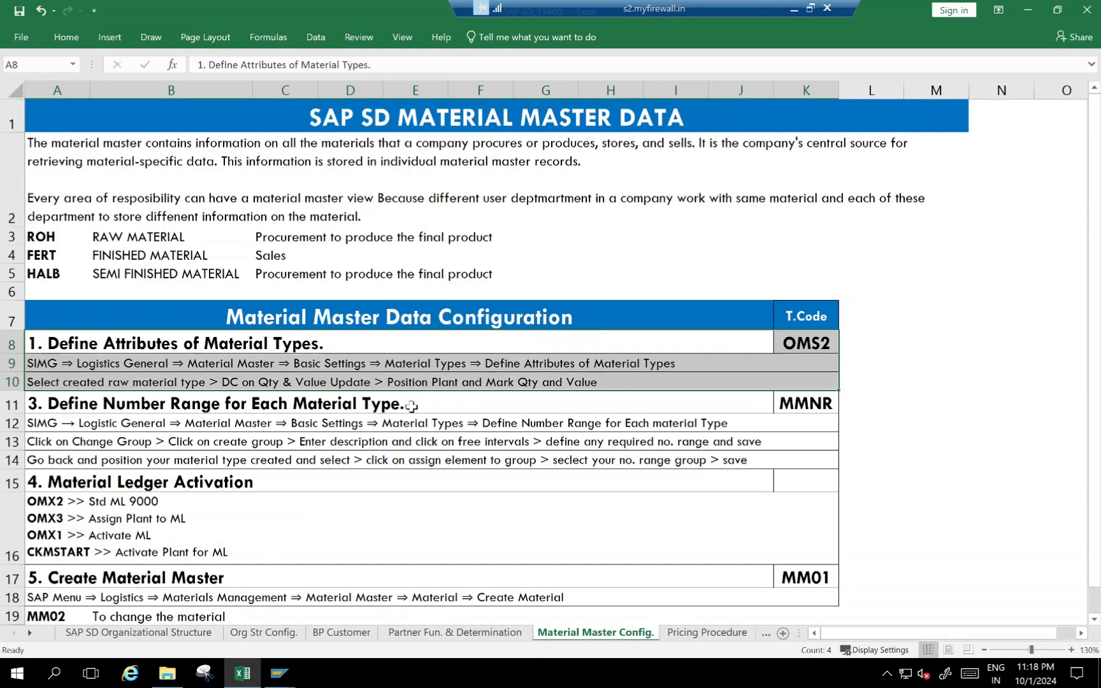
# Review the number range instructions in the Excel notes and open Define Number Ranges for Each Material Type in SAP.
pyautogui.moveTo(107, 413); pyautogui.dragTo(720, 453)
pyautogui.moveTo(124, 344); pyautogui.dragTo(667, 386)
pyautogui.hotkey('alt', 'Tab')
pyautogui.click(208, 46)
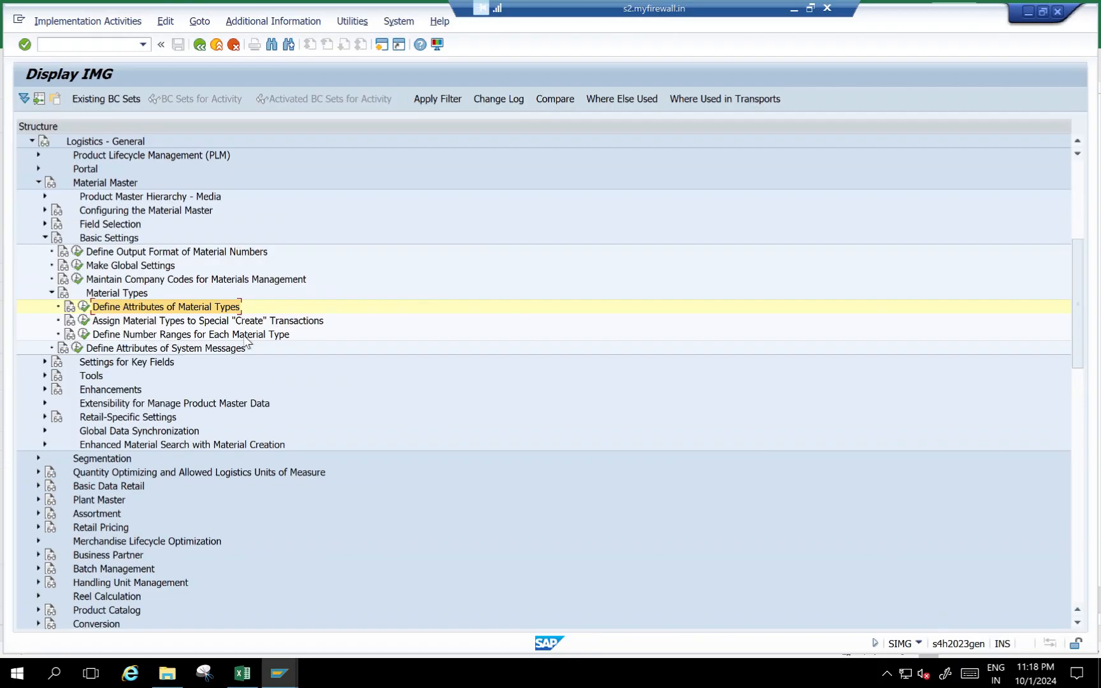
pyautogui.click(83, 334)
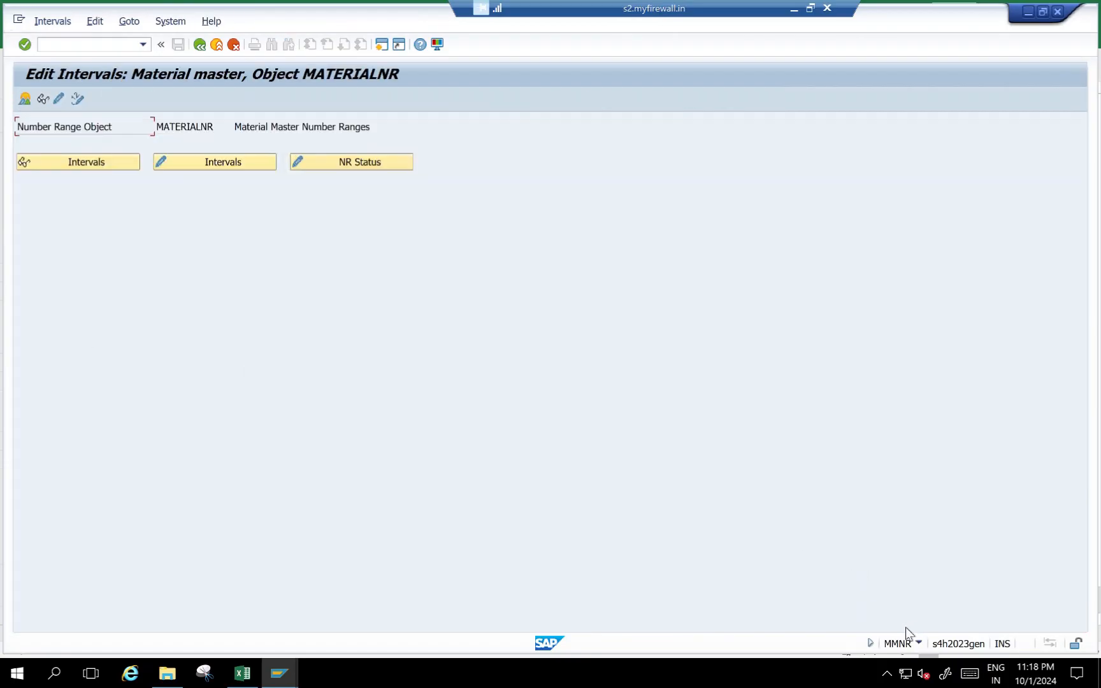
# Open the material master number range groups for changing and create a new group named MACD NO. RANGE.
pyautogui.click(58, 102)
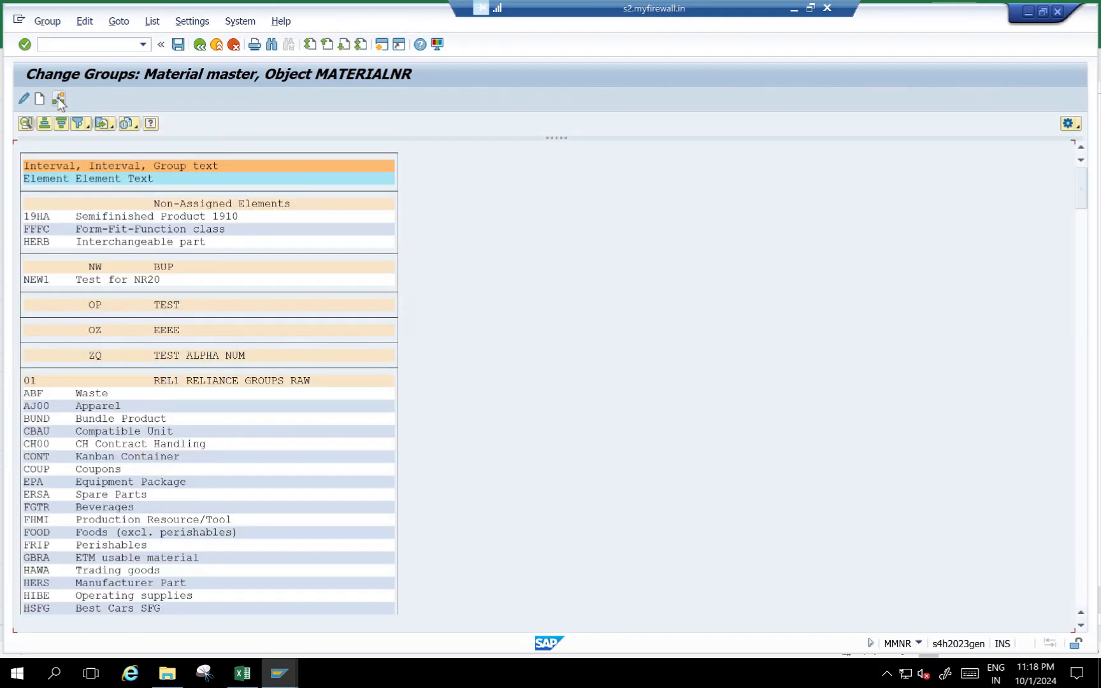
pyautogui.click(40, 100)
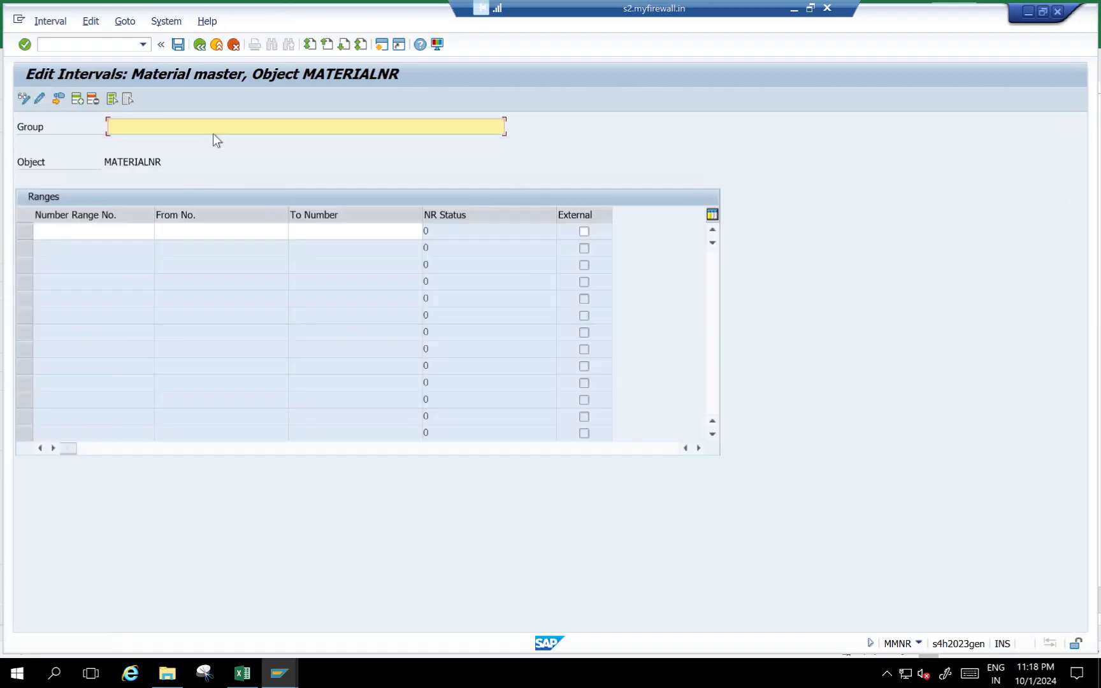
pyautogui.write('MACD NO. RANGE')
pyautogui.click(119, 229)
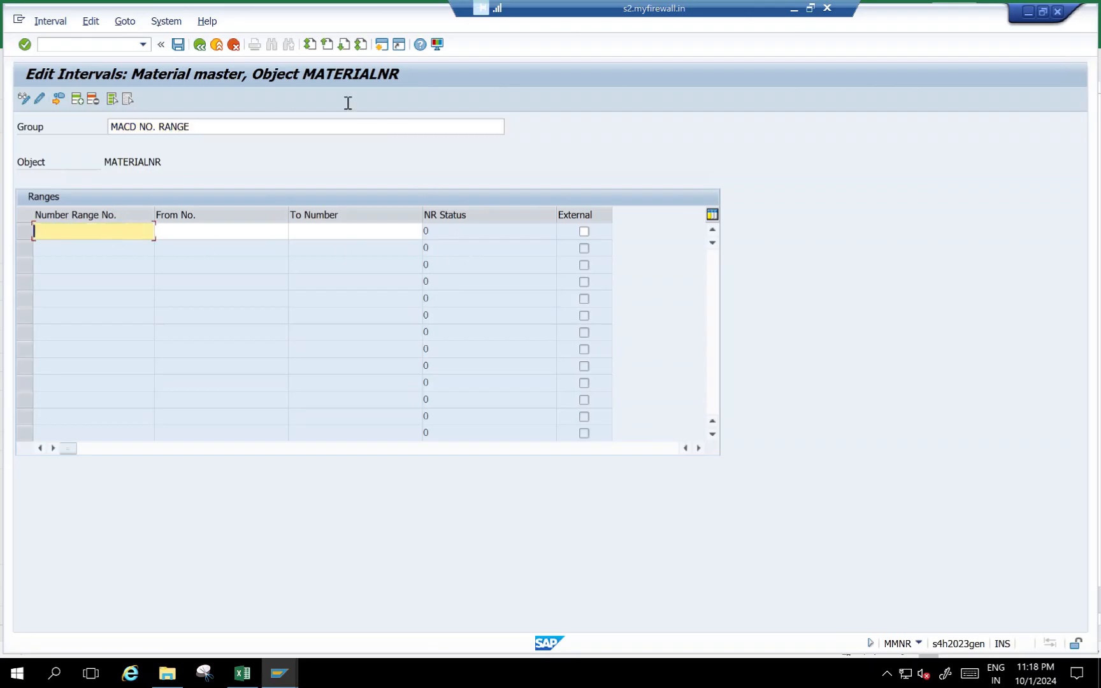
pyautogui.click(195, 129)
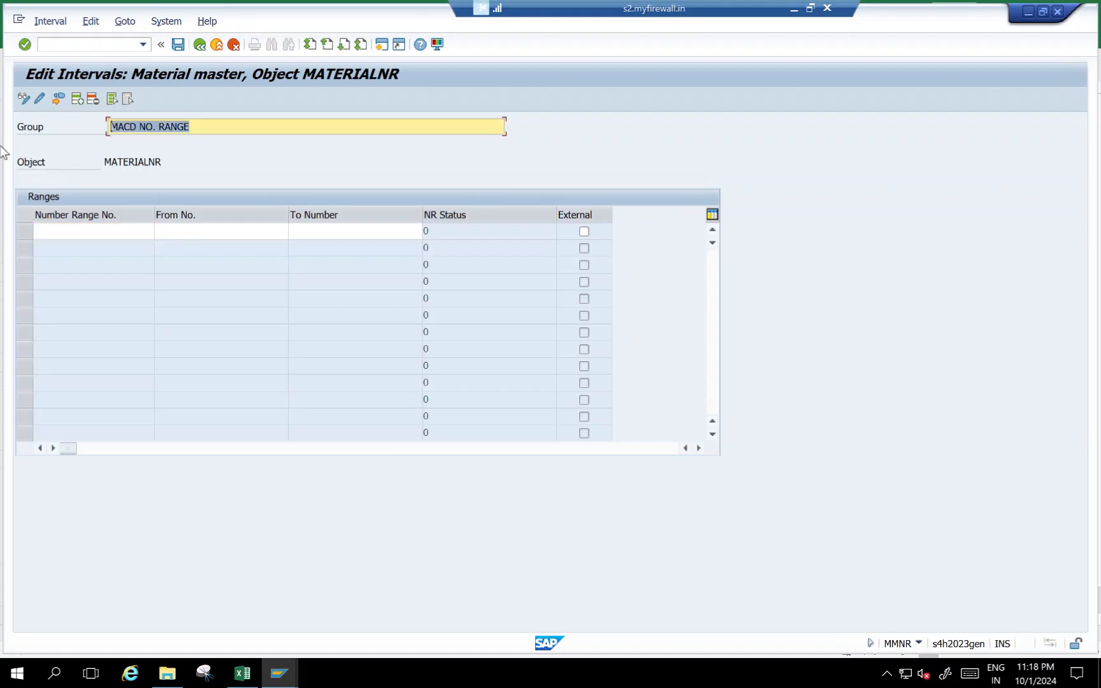
pyautogui.click(59, 98)
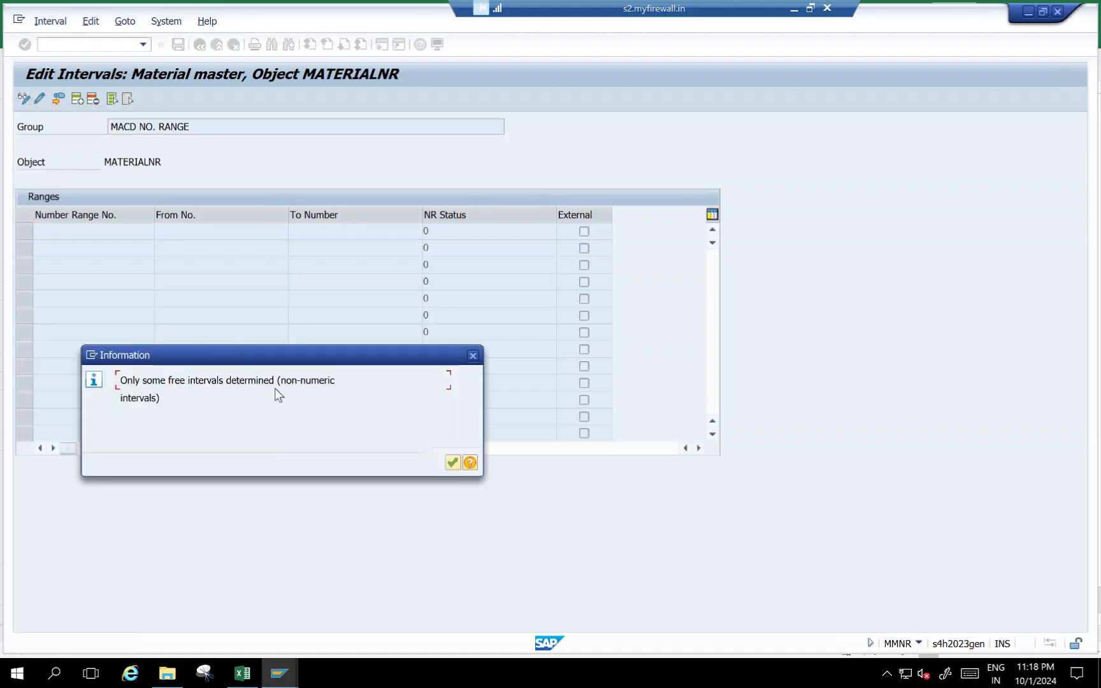
pyautogui.press('Return')
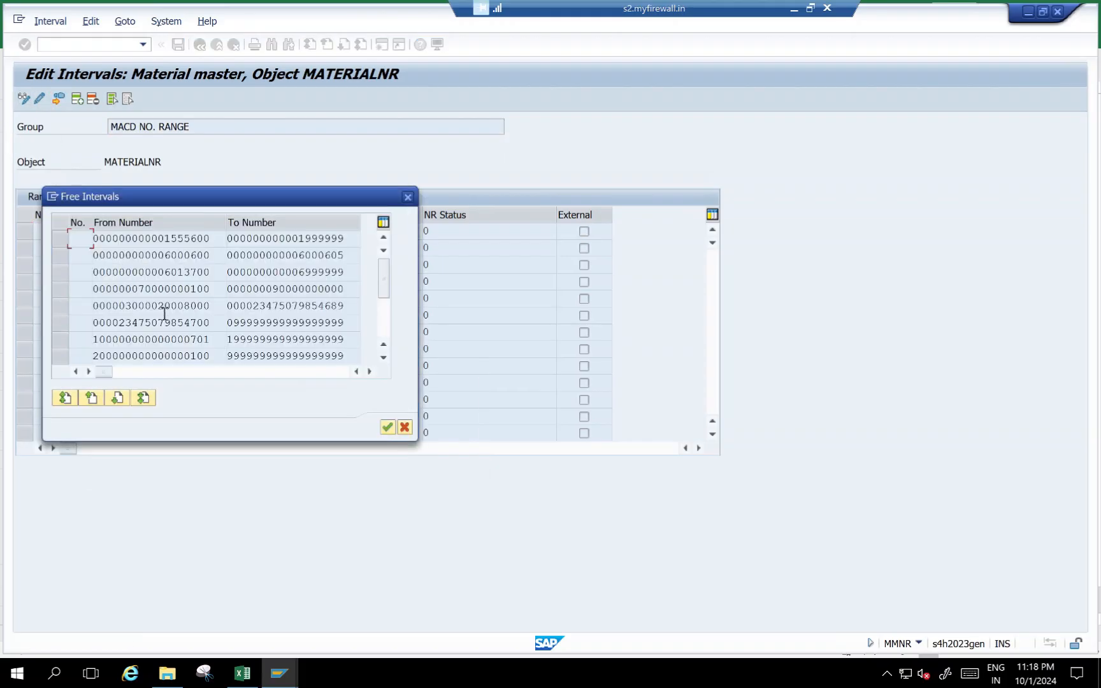
pyautogui.scroll(-2, 186, 327)
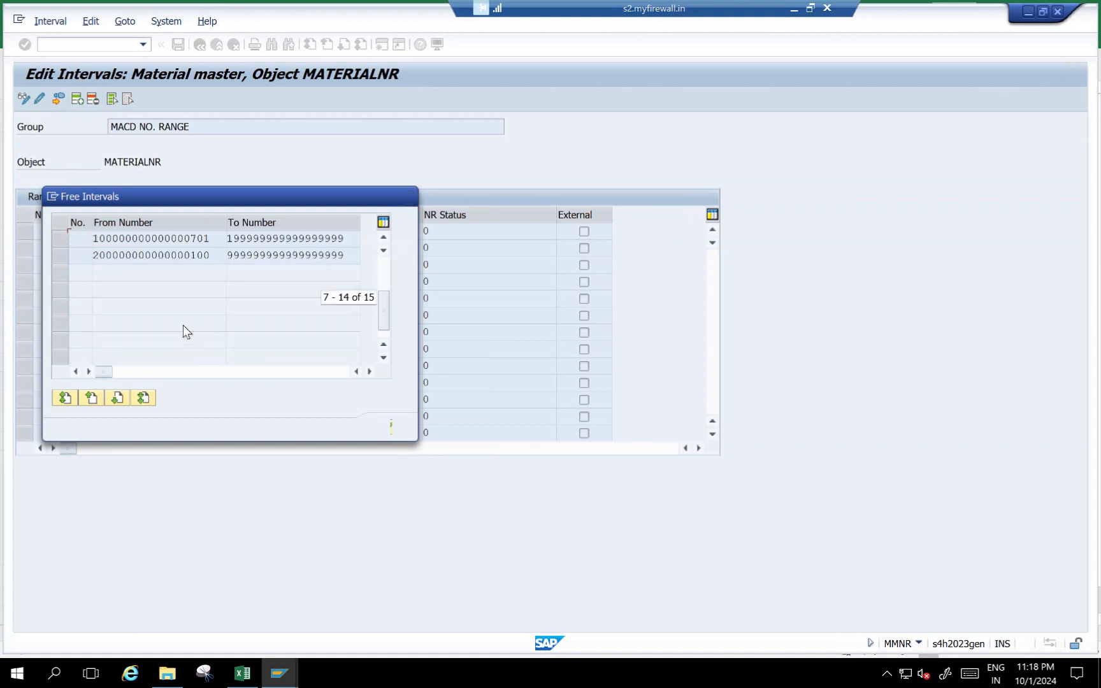
pyautogui.scroll(2, 184, 326)
pyautogui.click(74, 239)
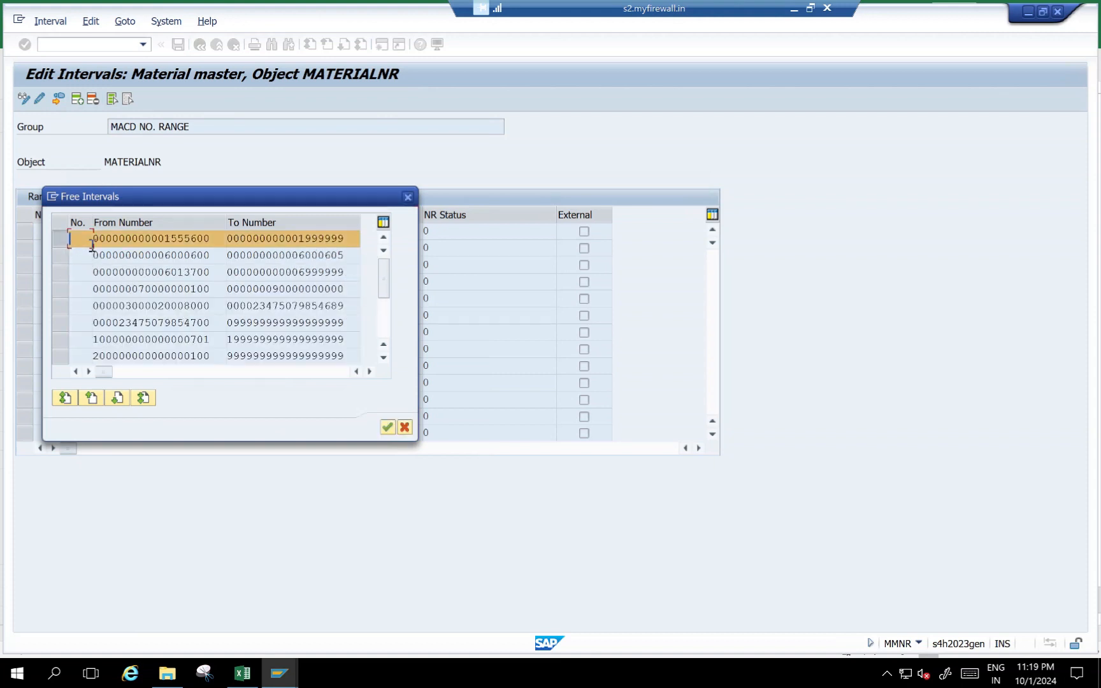
pyautogui.click(217, 242)
pyautogui.moveTo(217, 242); pyautogui.dragTo(177, 239)
pyautogui.click(387, 427)
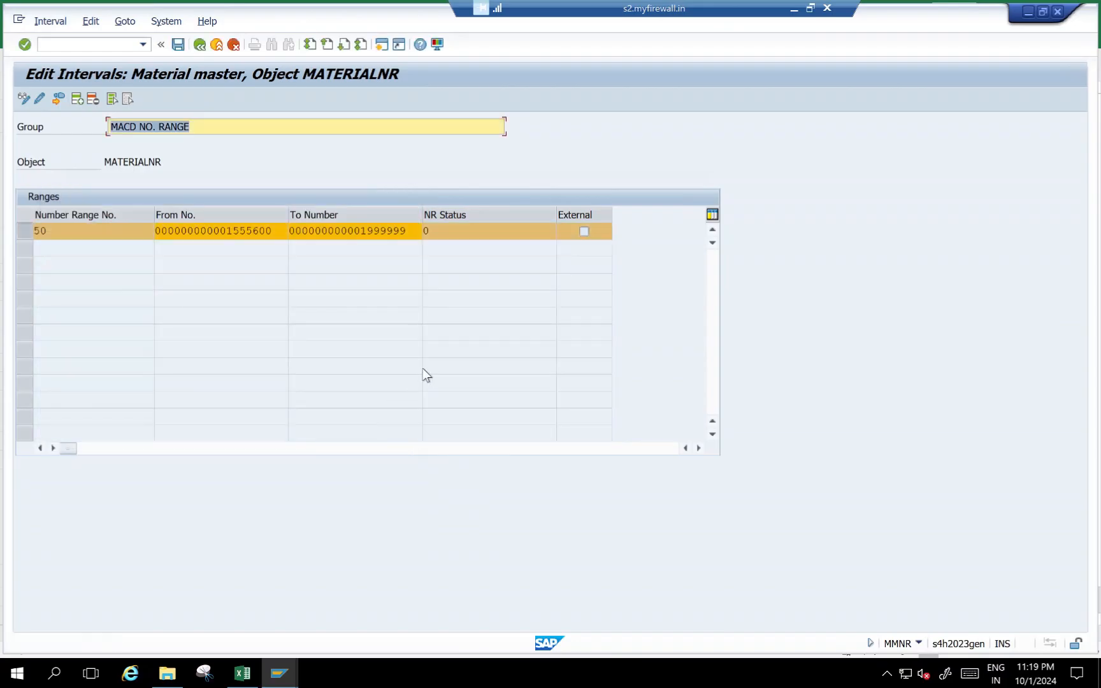
pyautogui.doubleClick(278, 230)
pyautogui.hotkey('ctrl', 'c')
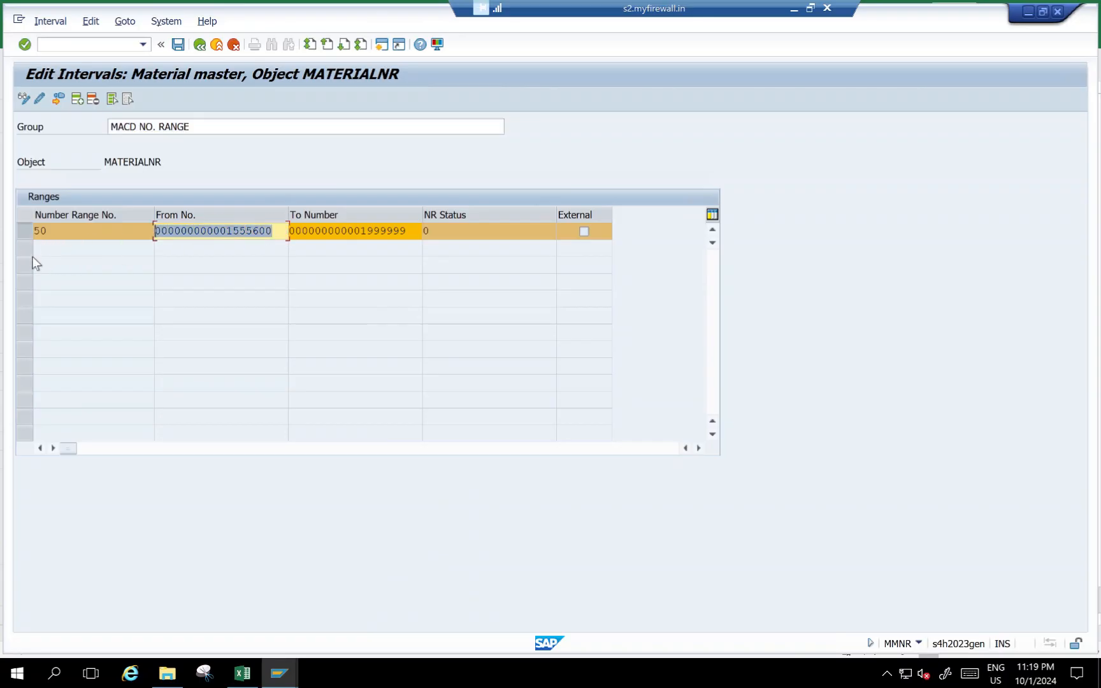
pyautogui.doubleClick(413, 230)
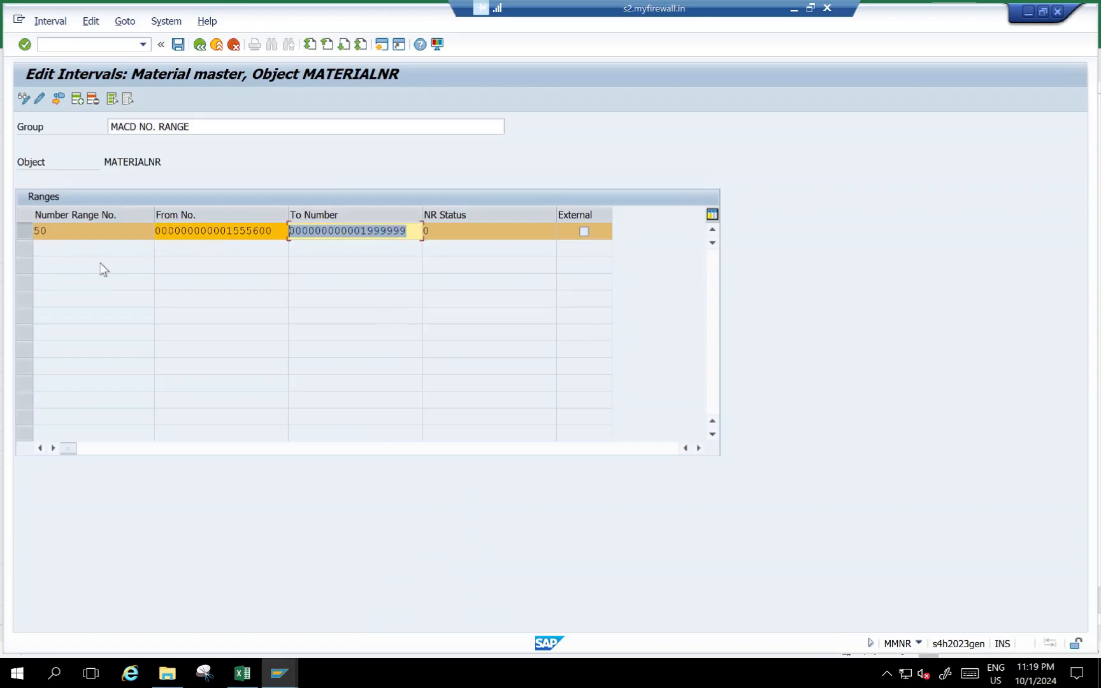
pyautogui.hotkey('ctrl', 'v')
pyautogui.press('BackSpace')
pyautogui.press('BackSpace')
pyautogui.write('99')
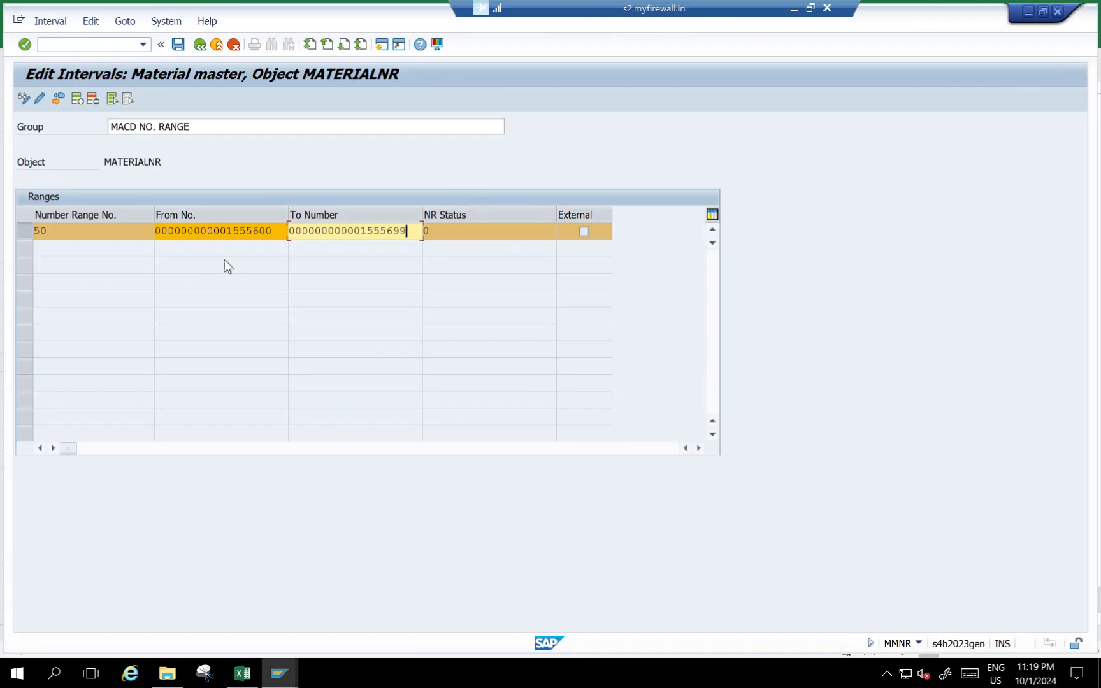
pyautogui.press('Return')
pyautogui.click(177, 45)
pyautogui.click(535, 392)
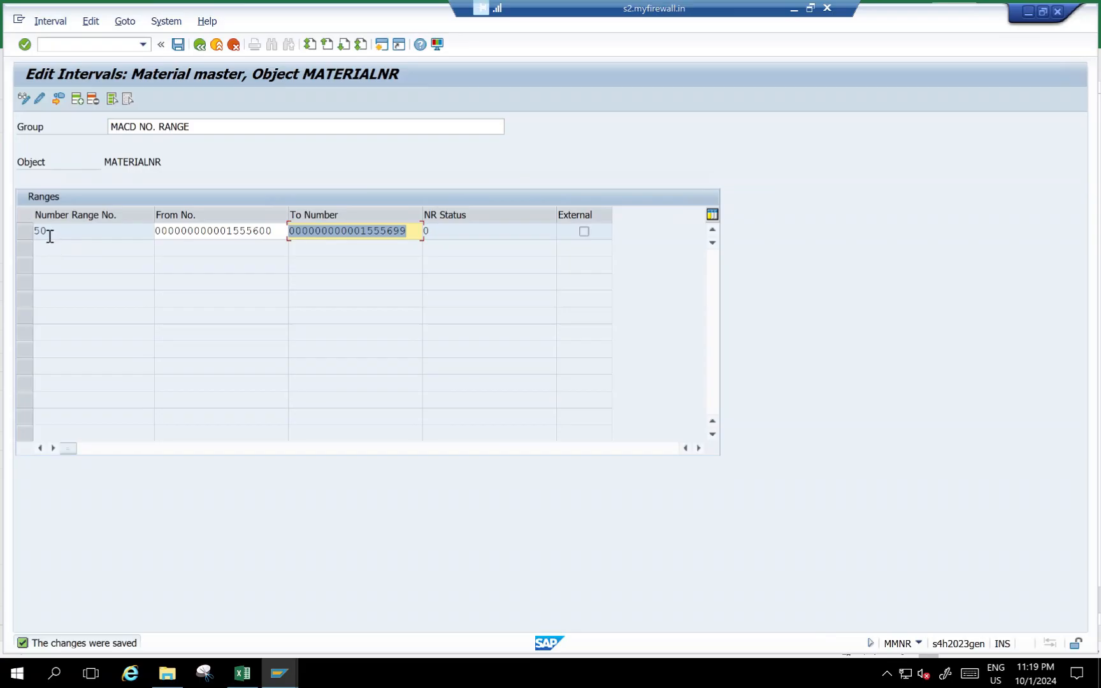
# Return to the list of number range groups and find material type MCRM in it.
pyautogui.click(45, 232)
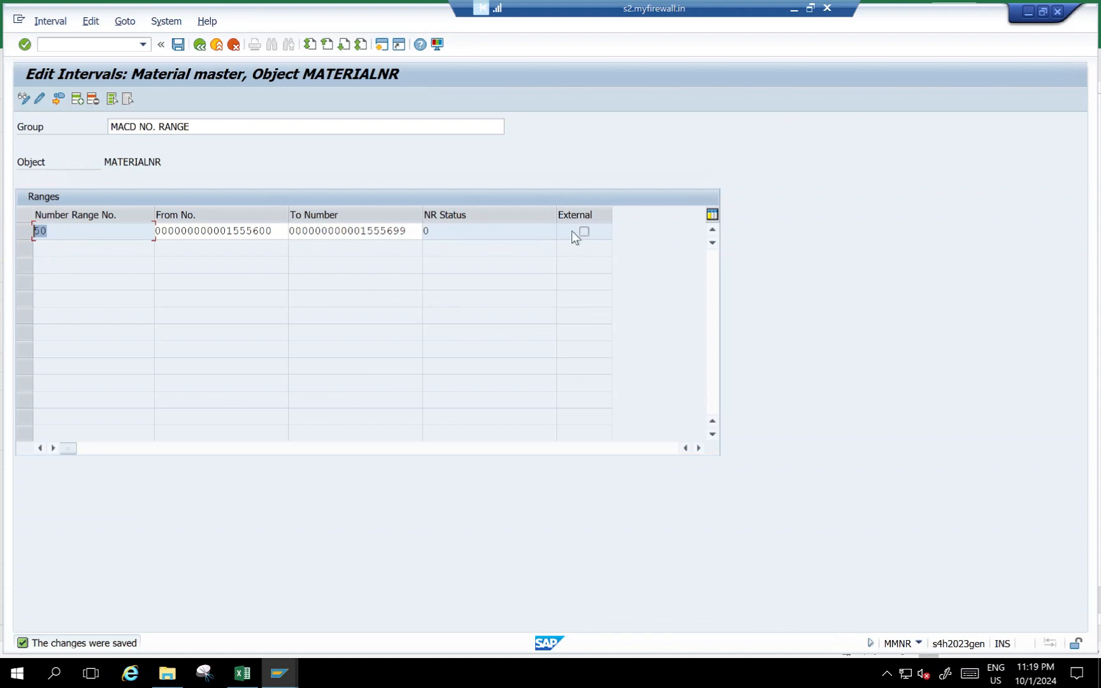
pyautogui.click(199, 45)
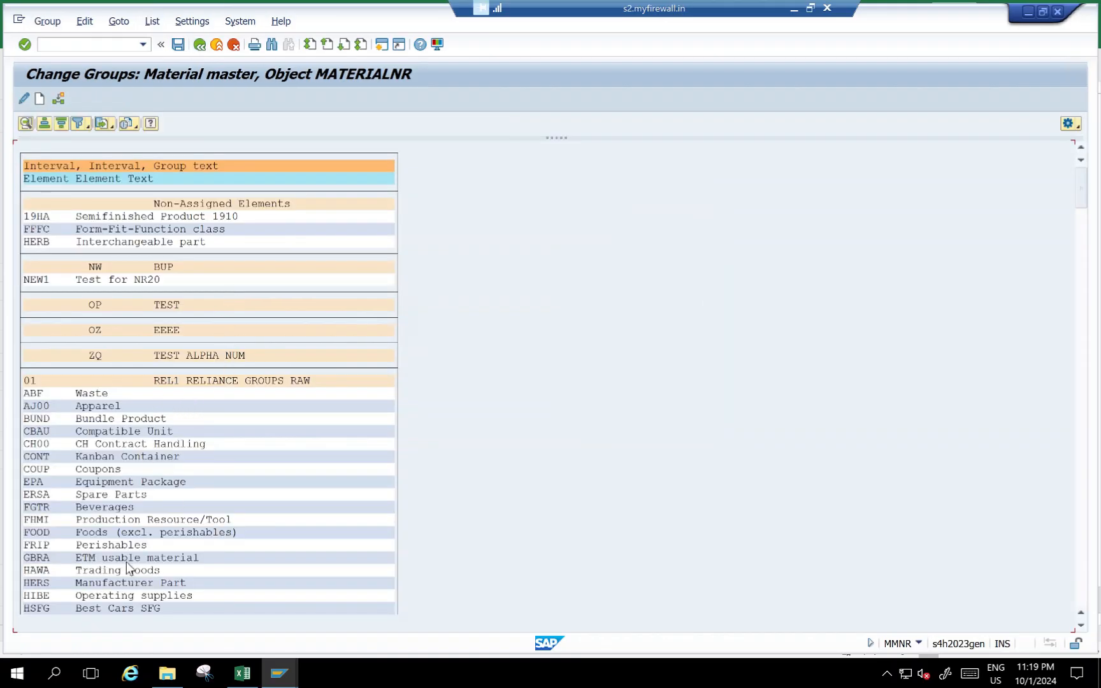
pyautogui.scroll(-3, 121, 554)
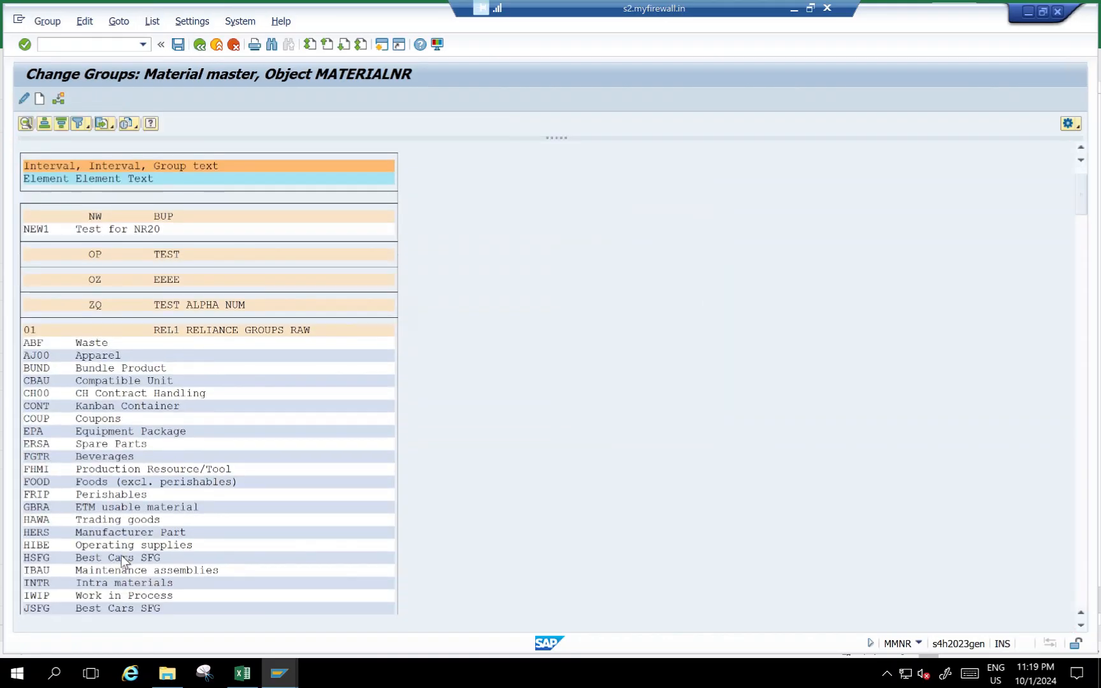
pyautogui.scroll(-1, 121, 561)
pyautogui.scroll(-3, 85, 568)
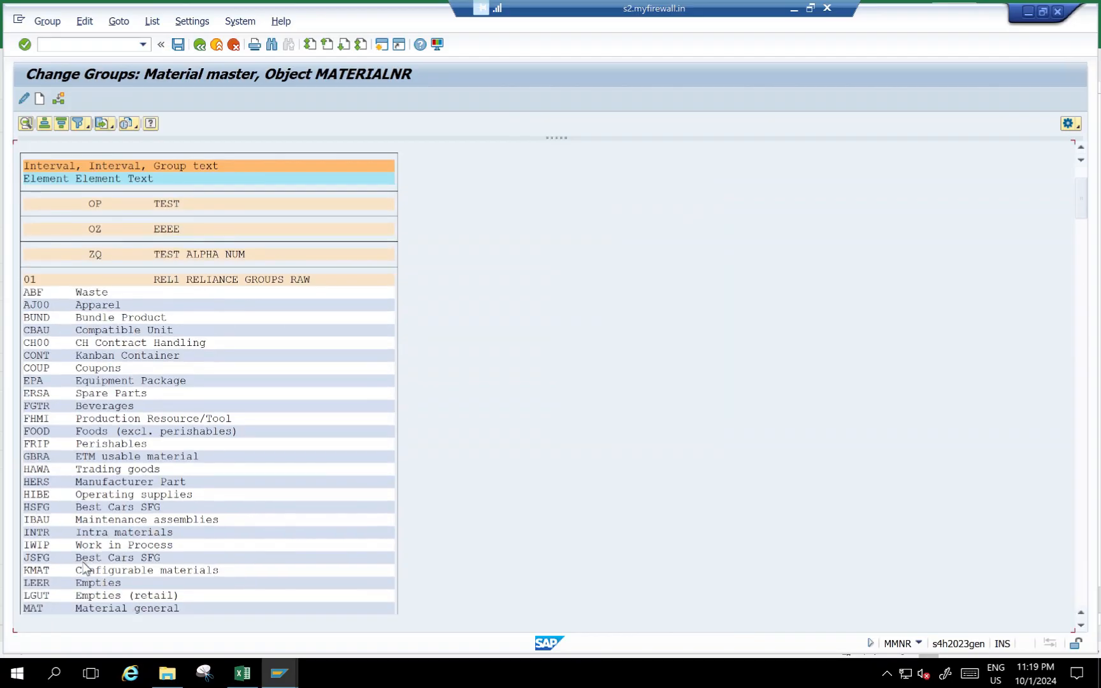
pyautogui.scroll(-1, 85, 567)
pyautogui.scroll(-1, 67, 572)
pyautogui.scroll(-2, 59, 569)
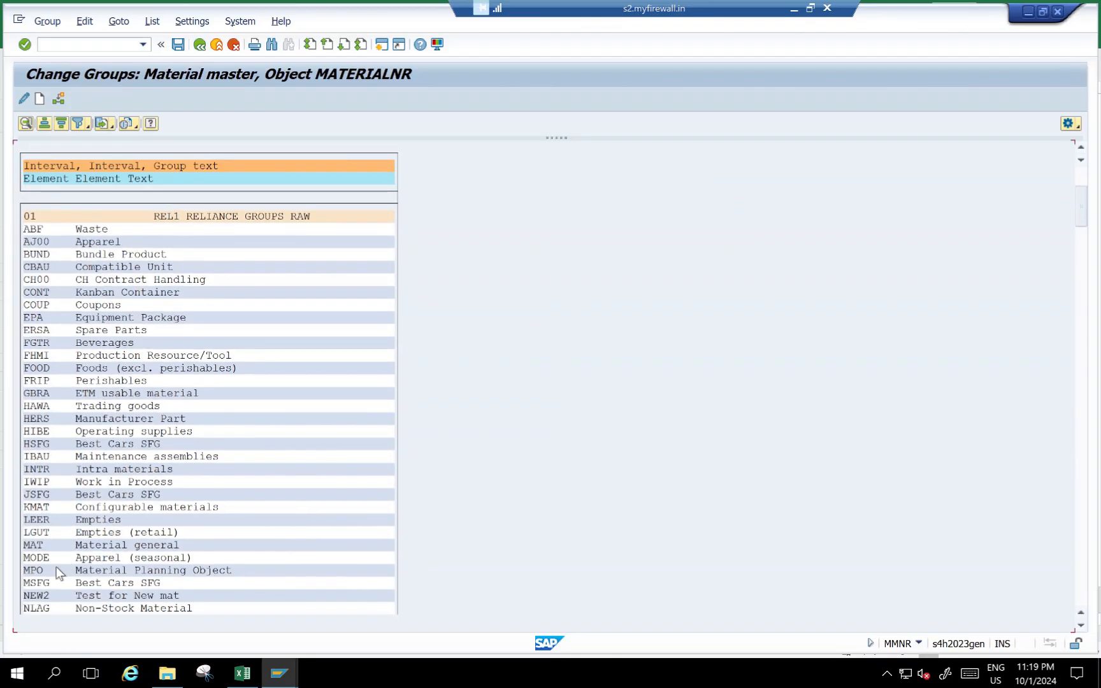
pyautogui.hotkey('ctrl', 'f')
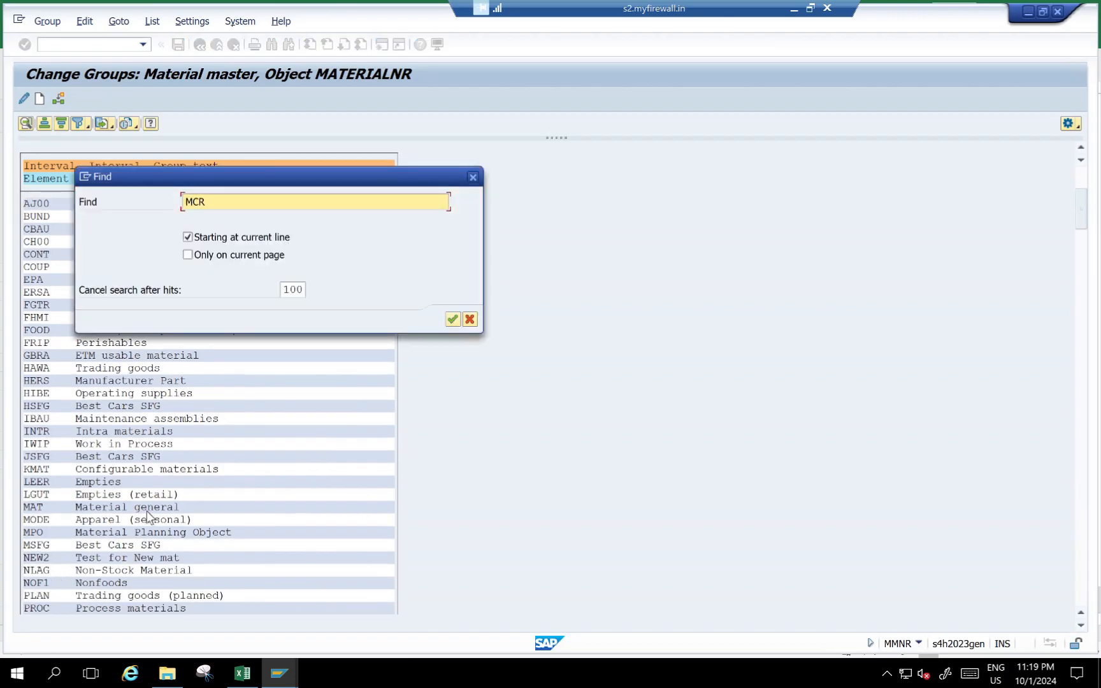
pyautogui.press('Return')
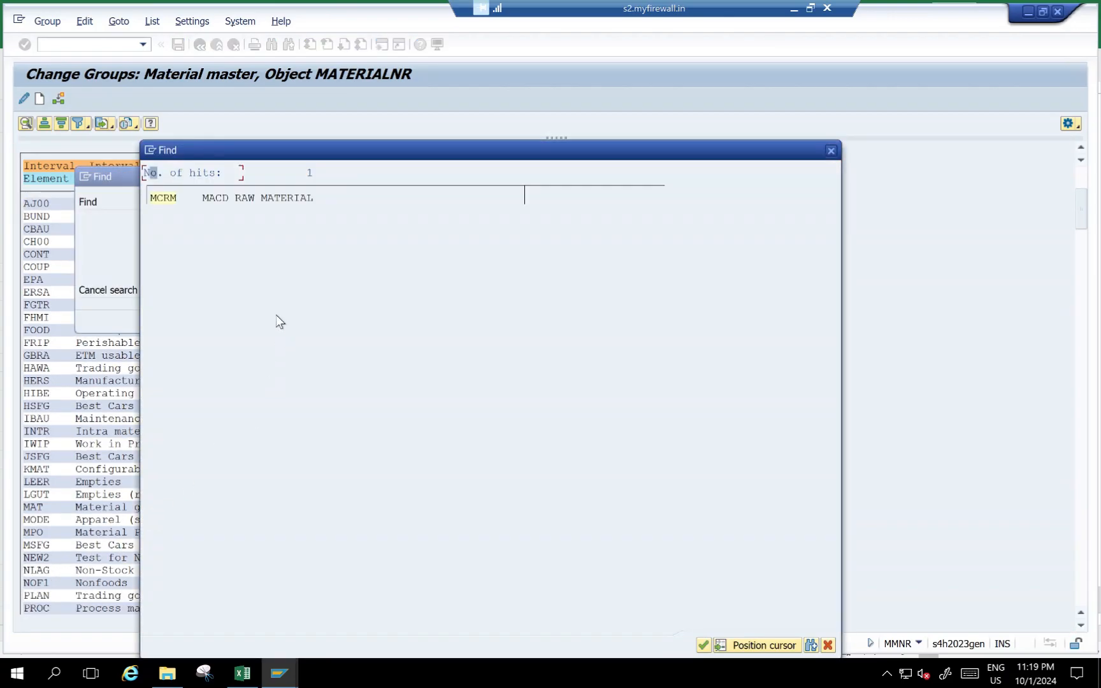
pyautogui.click(212, 207)
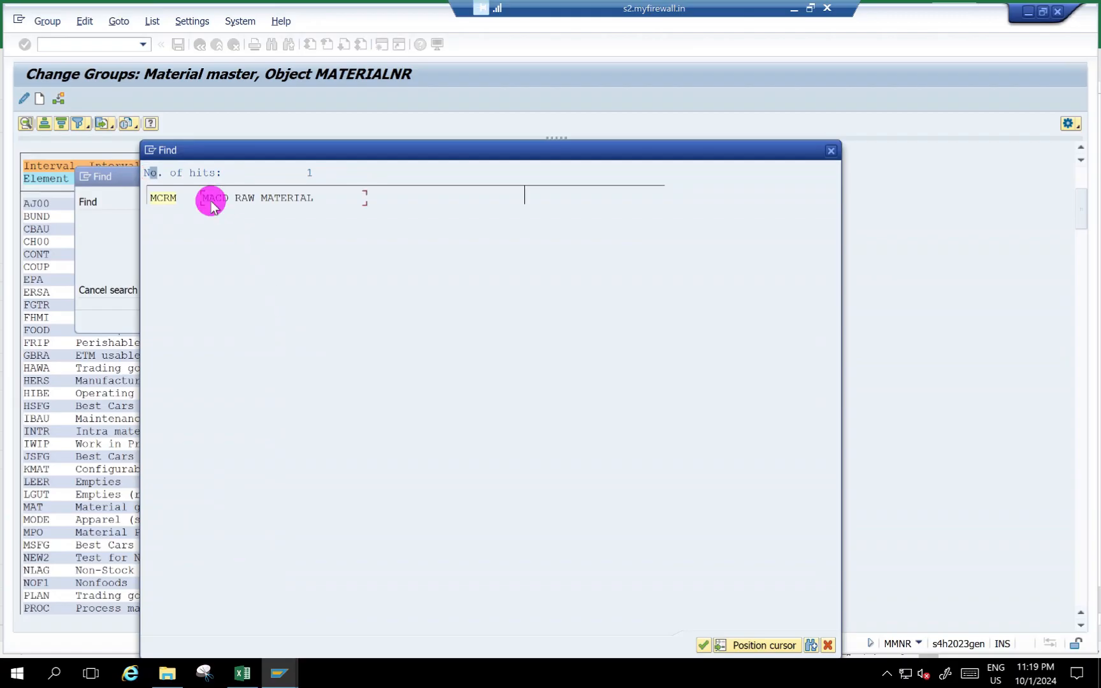
# Assign material type MCRM to the number range group MACD NO. RANGE.
pyautogui.click(38, 205)
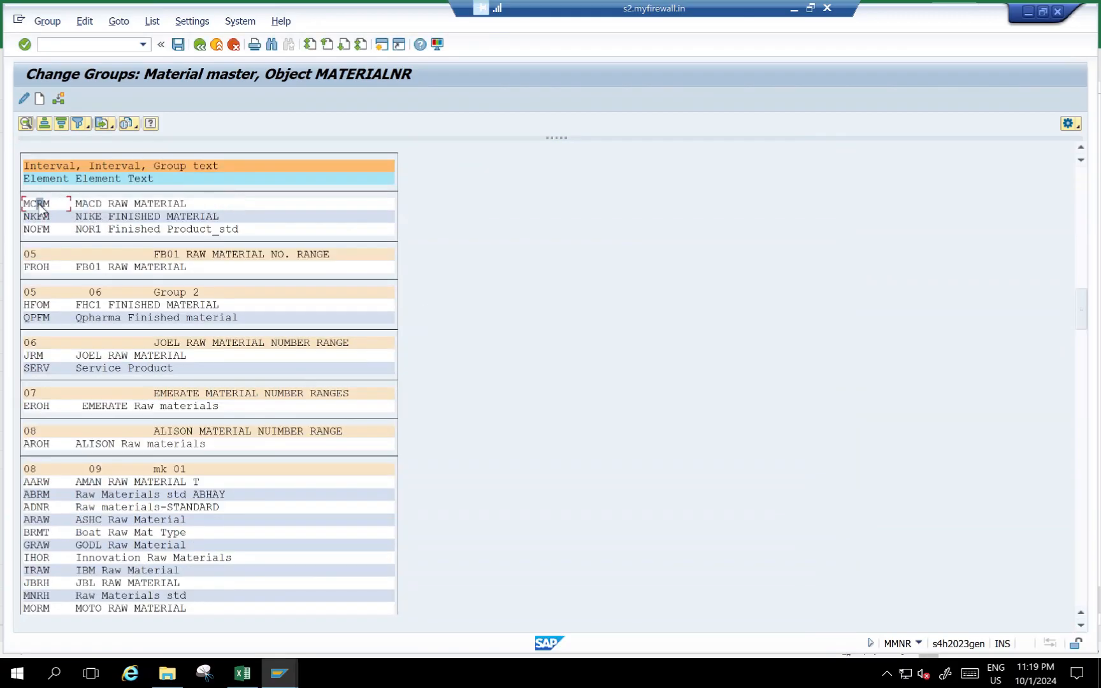
pyautogui.click(59, 100)
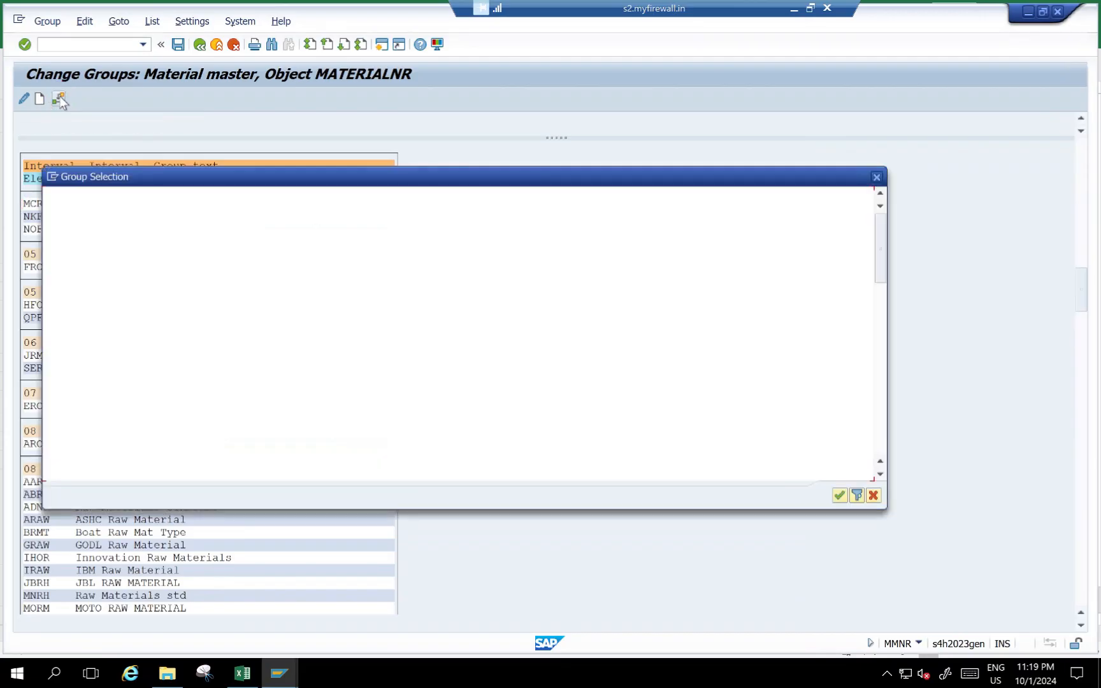
pyautogui.scroll(-1, 221, 397)
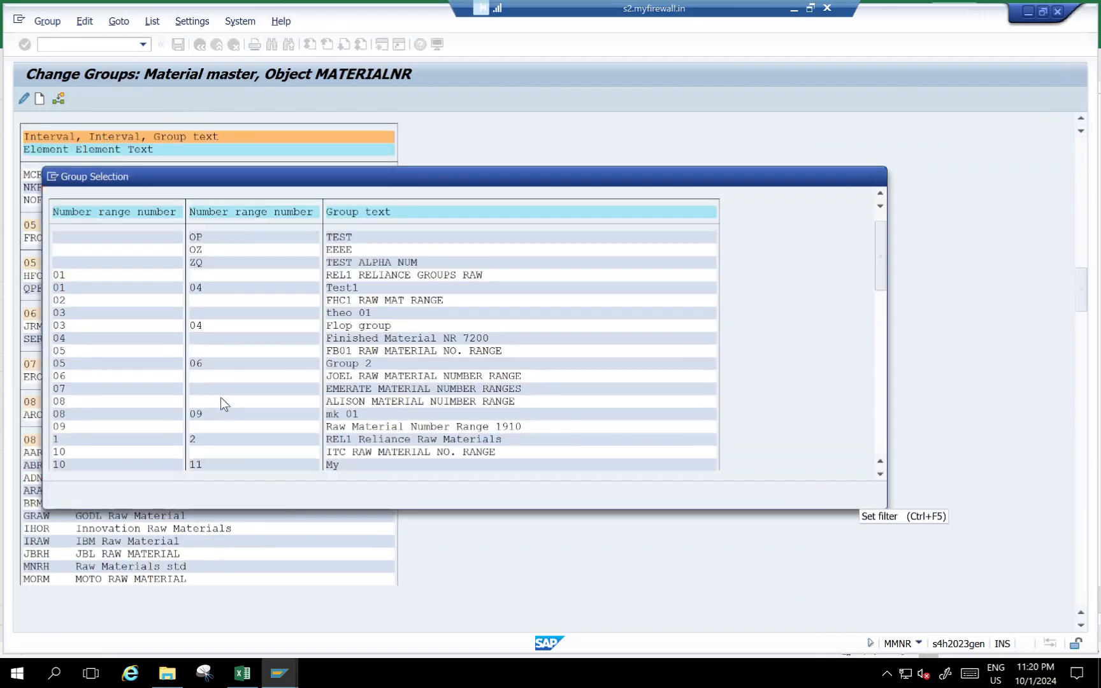
pyautogui.scroll(-3, 216, 400)
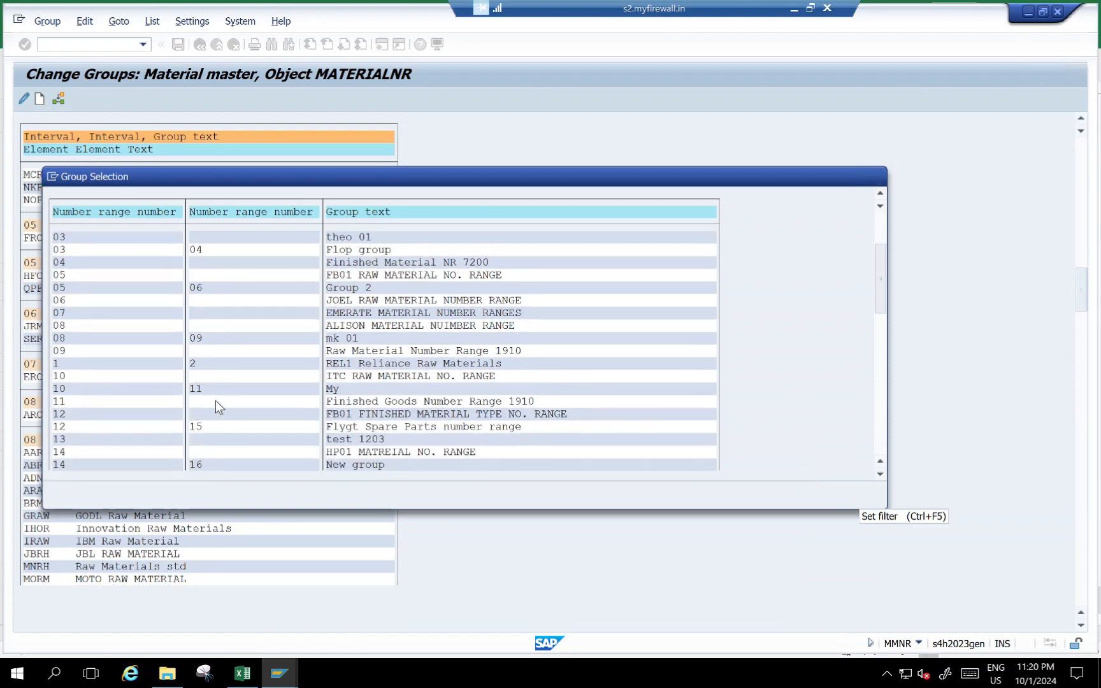
pyautogui.scroll(-4, 218, 401)
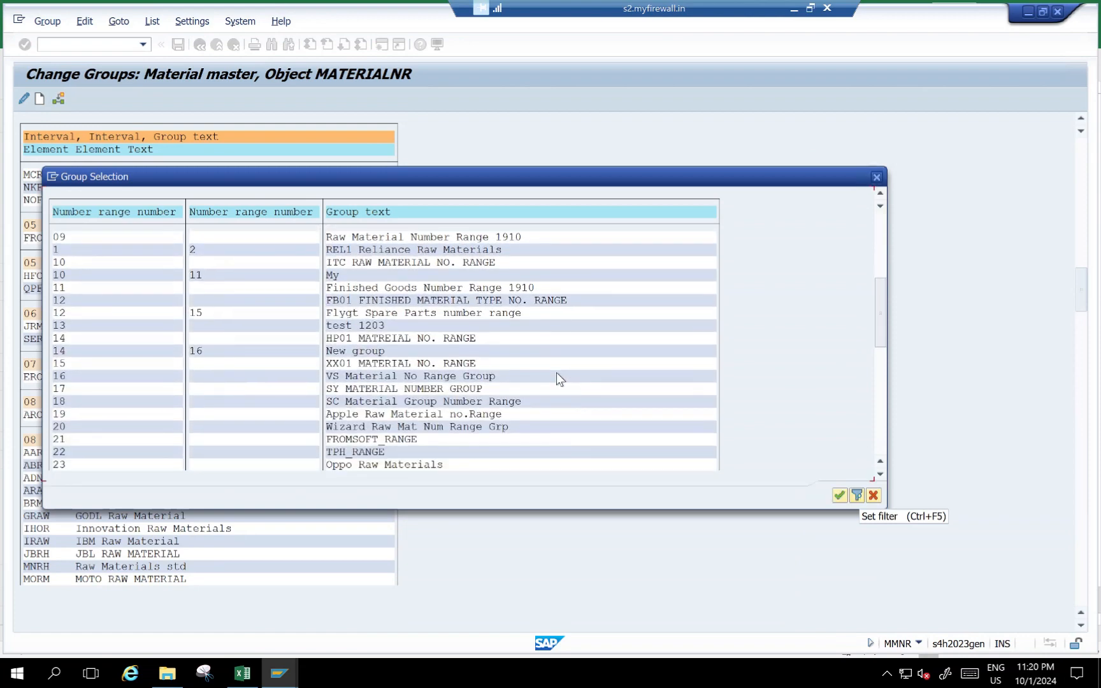
pyautogui.scroll(-4, 303, 378)
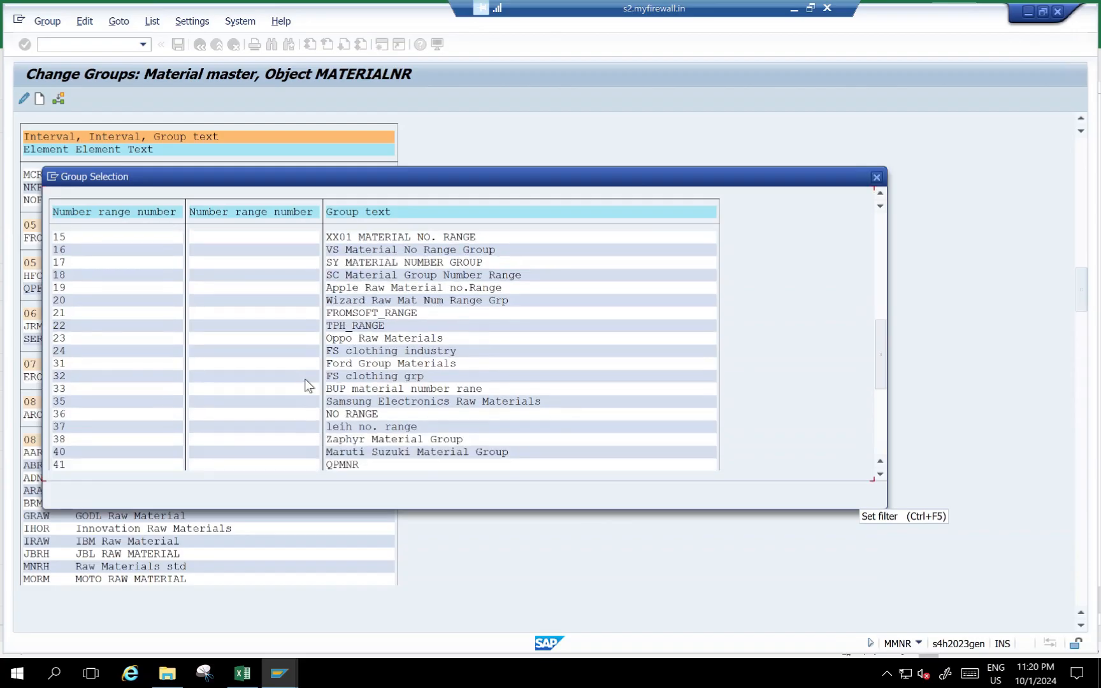
pyautogui.scroll(-2, 307, 378)
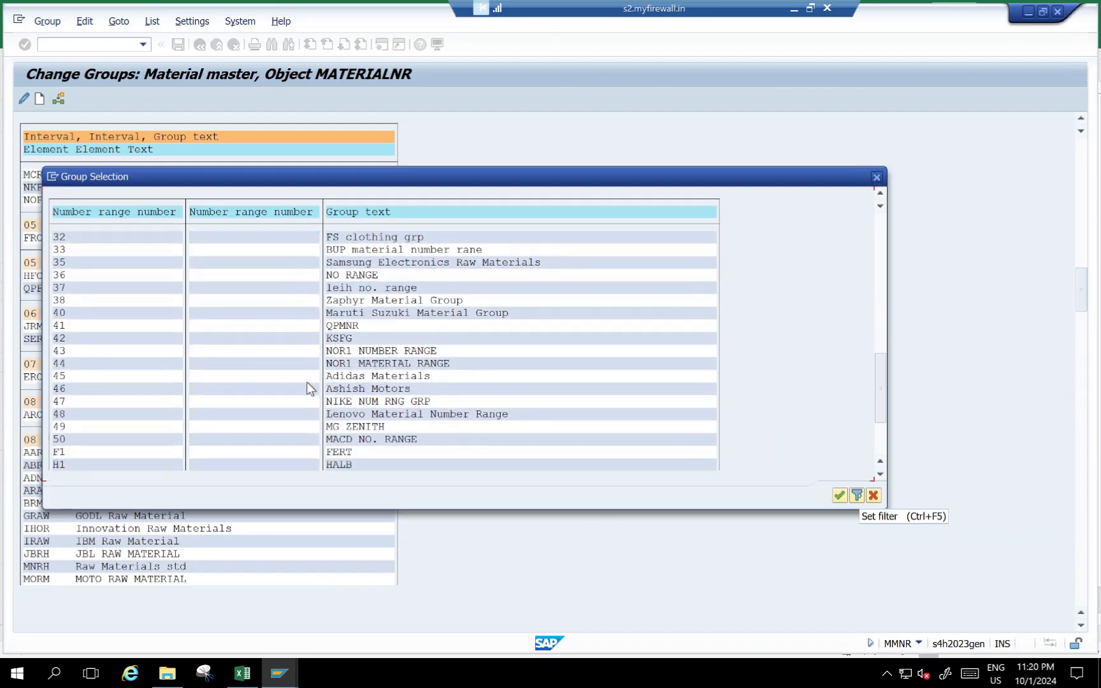
pyautogui.doubleClick(402, 444)
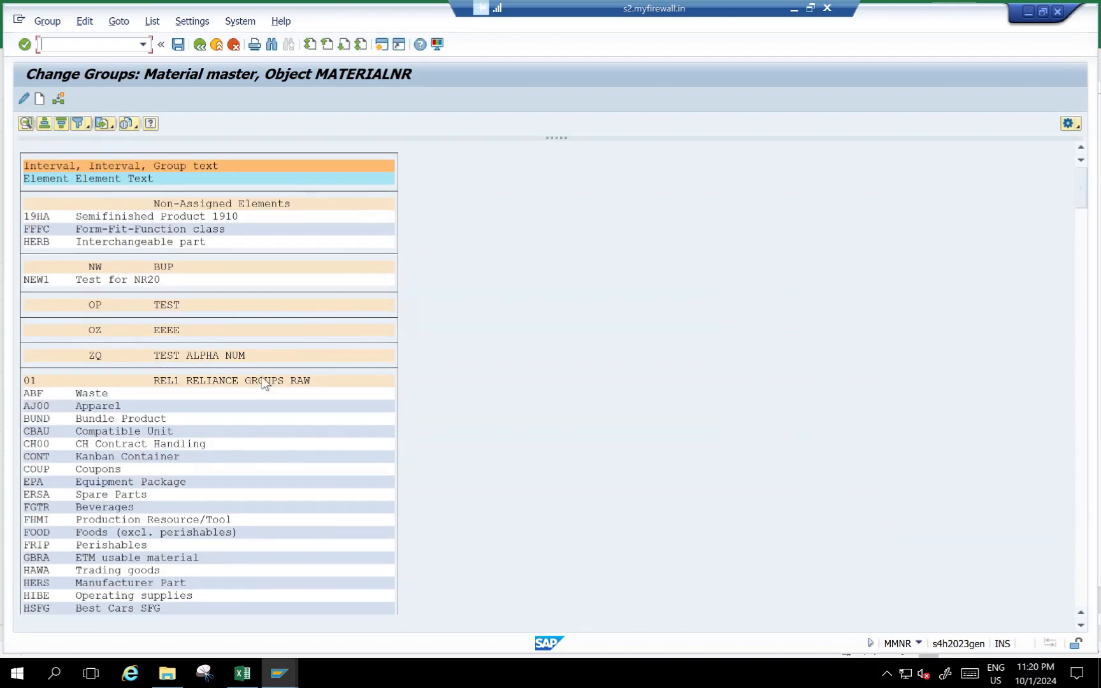
# Find material type MCRM in the list of groups and open the intervals of its group MACD NO. RANGE.
pyautogui.hotkey('ctrl', 'f')
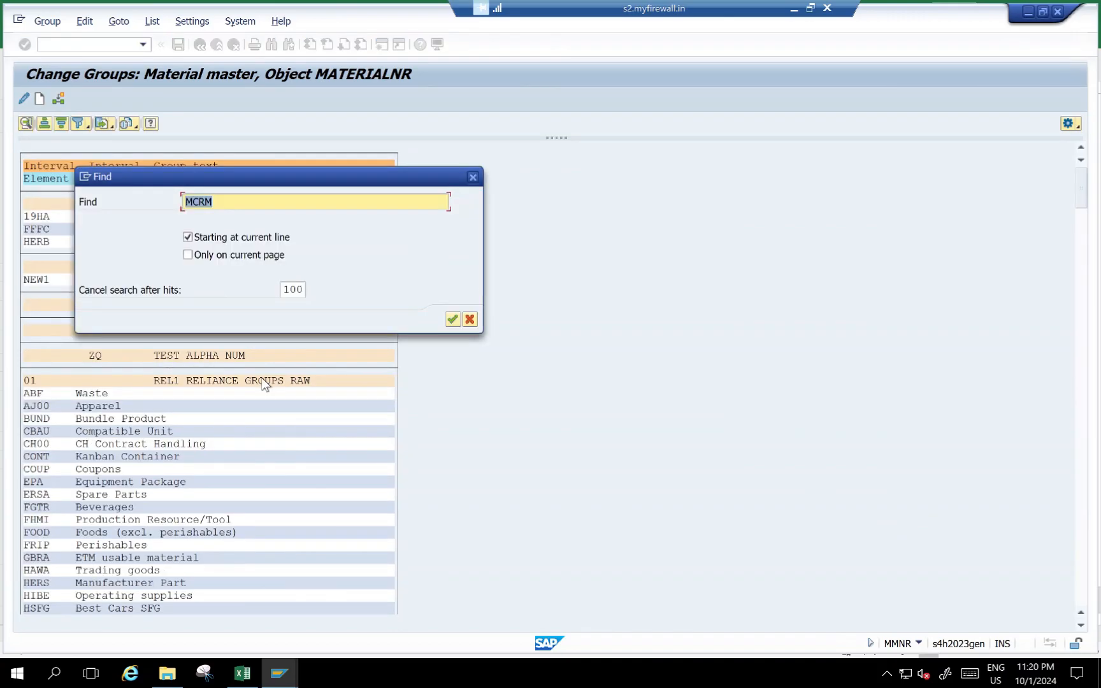
pyautogui.press('Return')
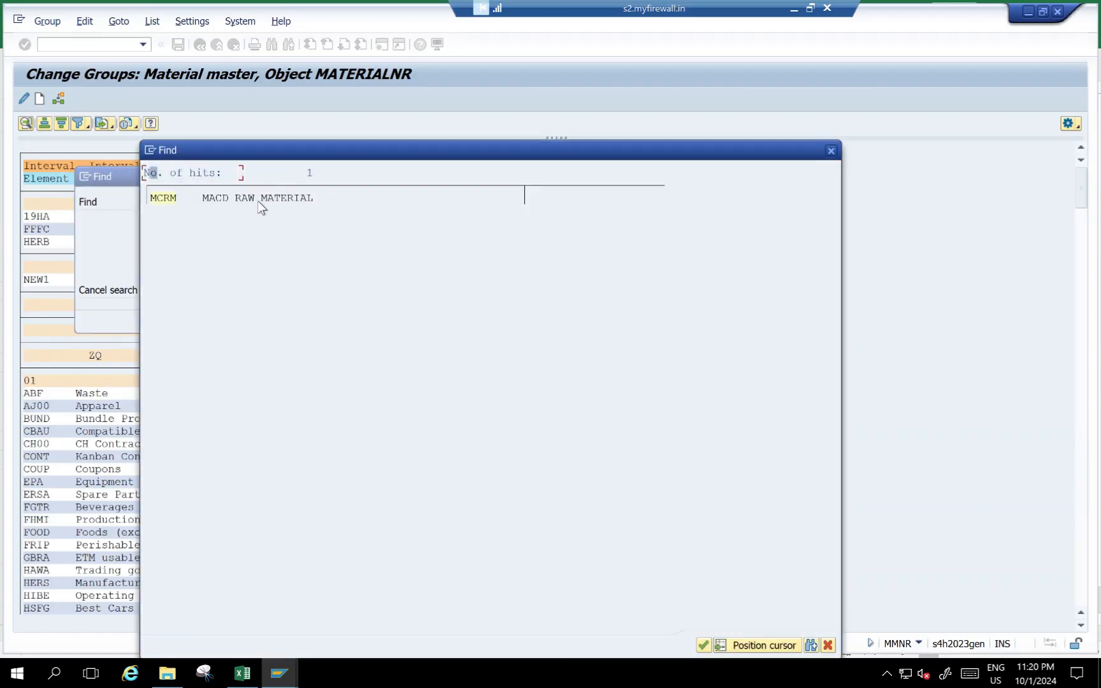
pyautogui.doubleClick(258, 201)
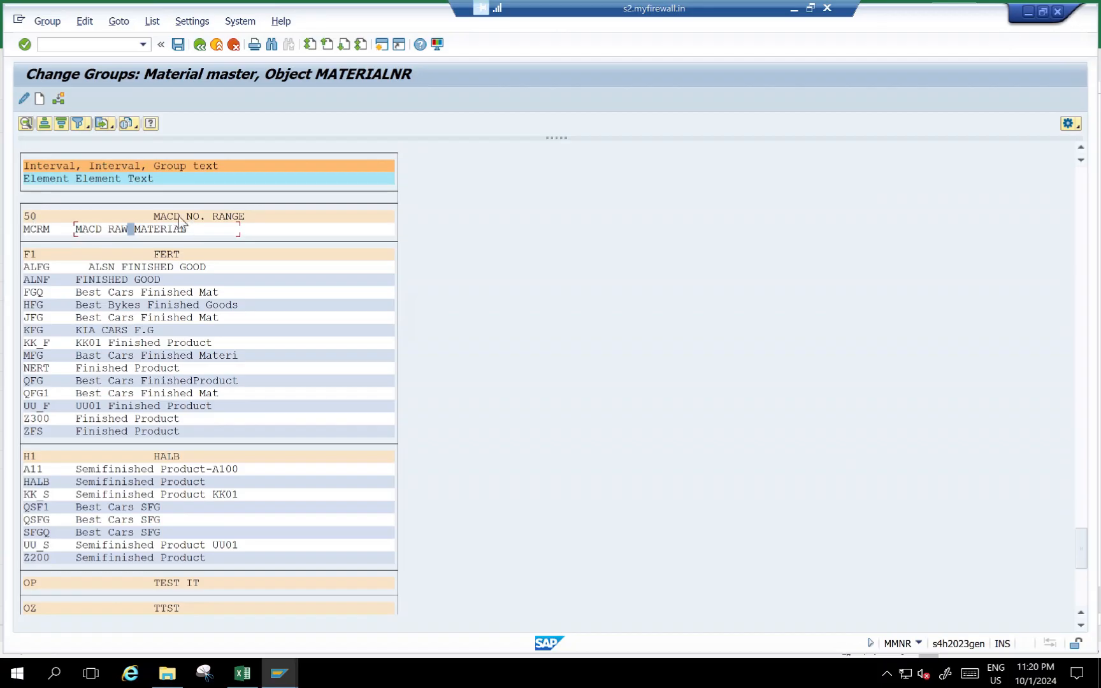
pyautogui.doubleClick(169, 217)
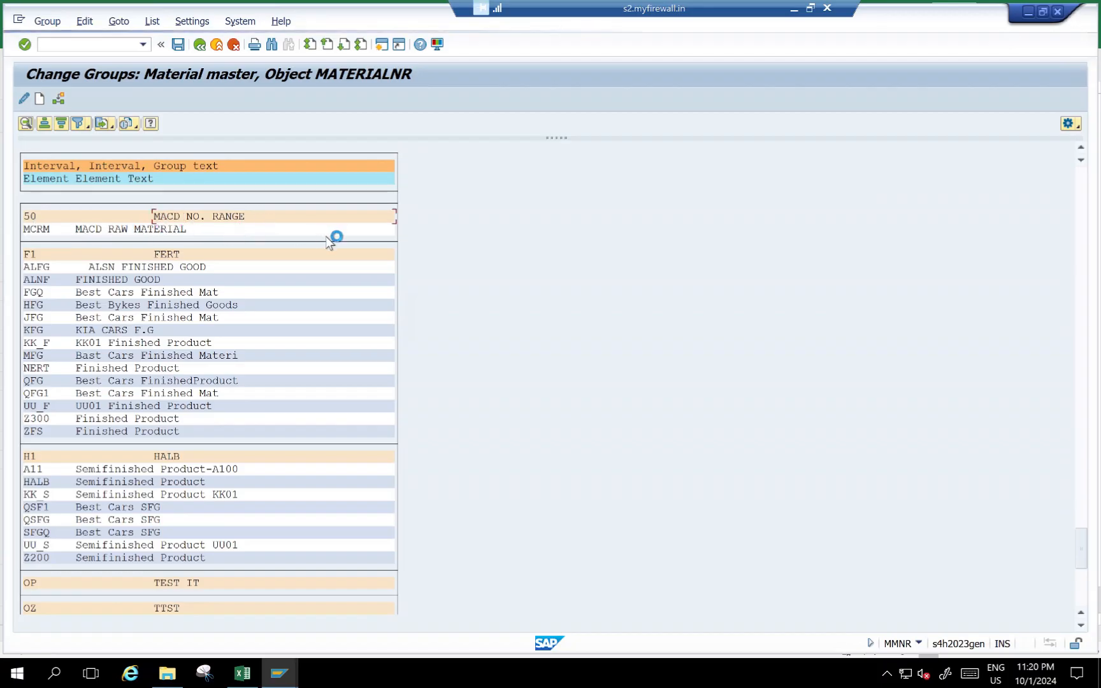
pyautogui.click(263, 286)
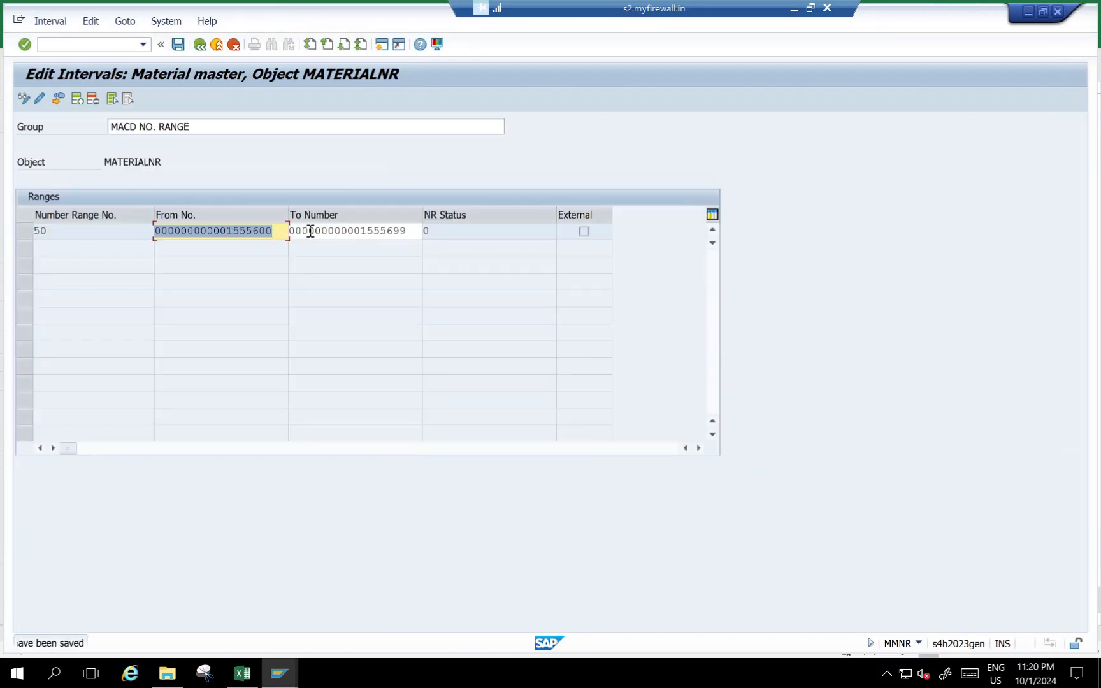
# Save the intervals of number range group MACD NO. RANGE and return to the list of groups.
pyautogui.click(274, 232)
pyautogui.moveTo(274, 232); pyautogui.dragTo(129, 227)
pyautogui.moveTo(274, 232); pyautogui.dragTo(78, 248)
pyautogui.click(177, 43)
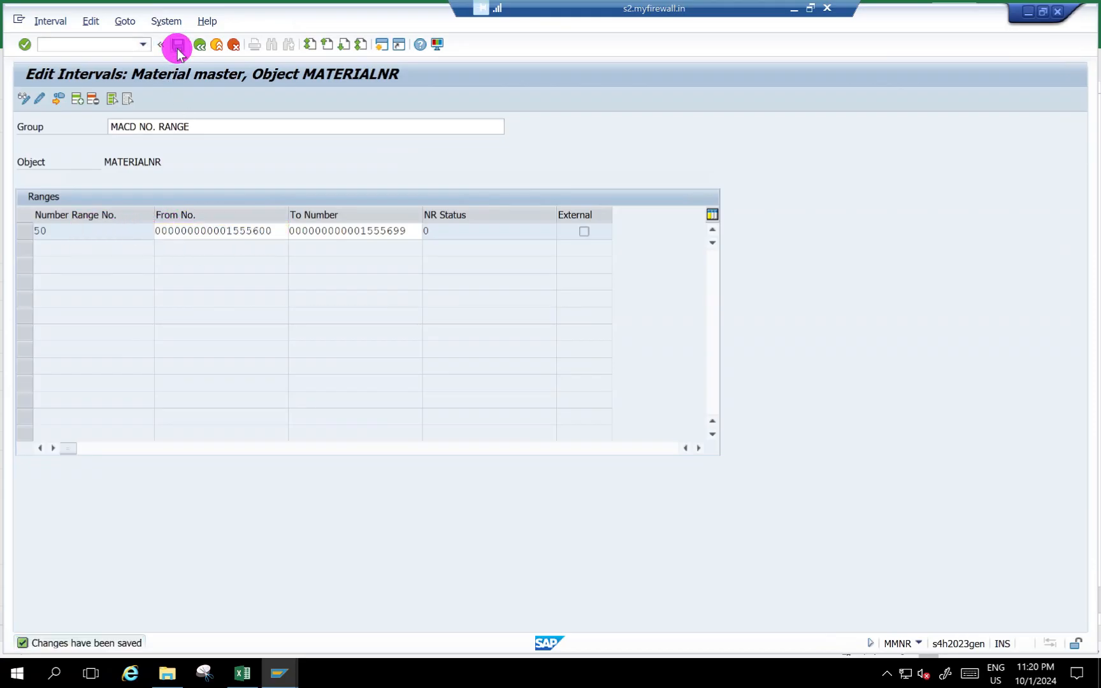
pyautogui.click(200, 44)
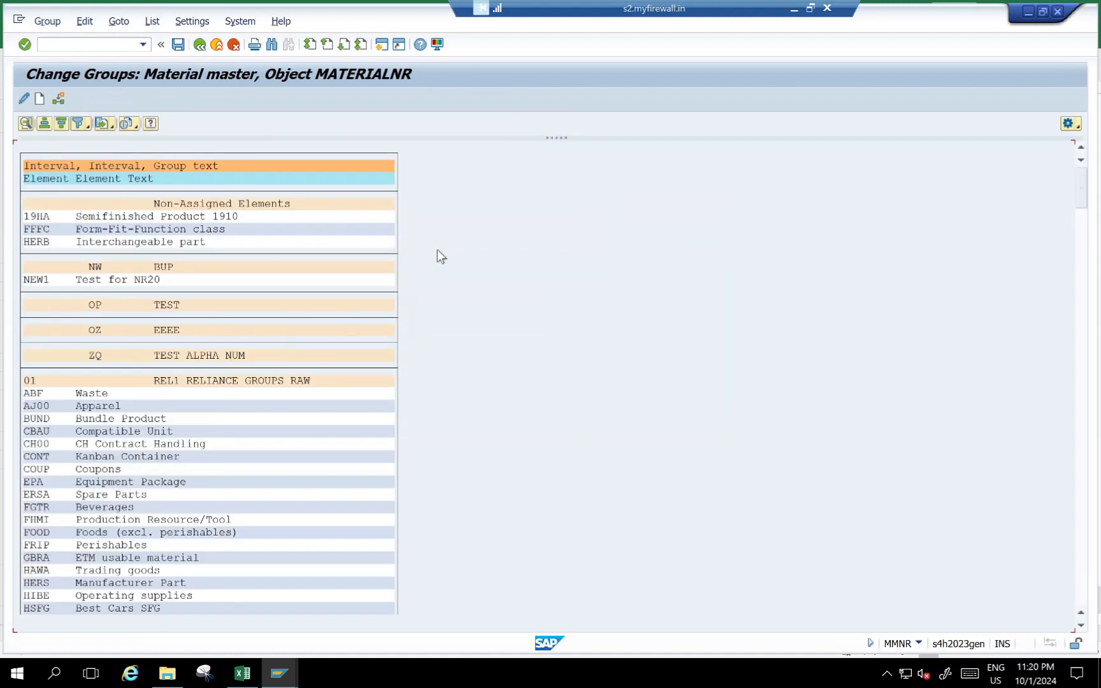
# Switch to the Excel configuration notes, review the Material Ledger Activation section, and return to SAP.
pyautogui.hotkey('alt', 'Tab')
pyautogui.moveTo(83, 482); pyautogui.dragTo(462, 526)
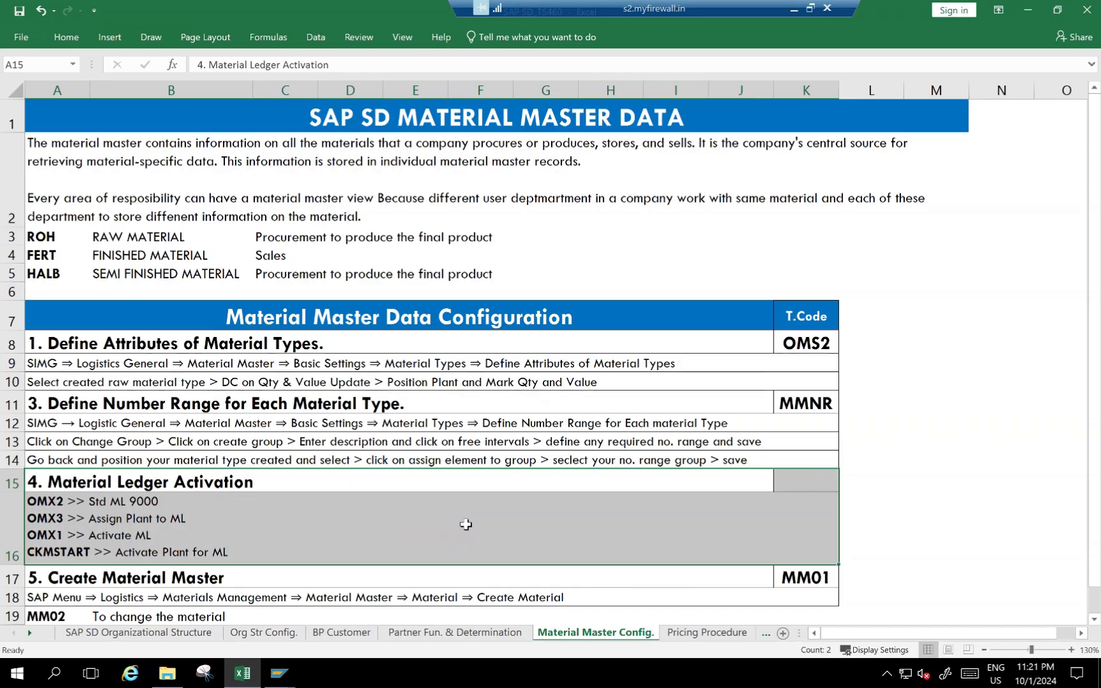
pyautogui.hotkey('alt', 'Tab')
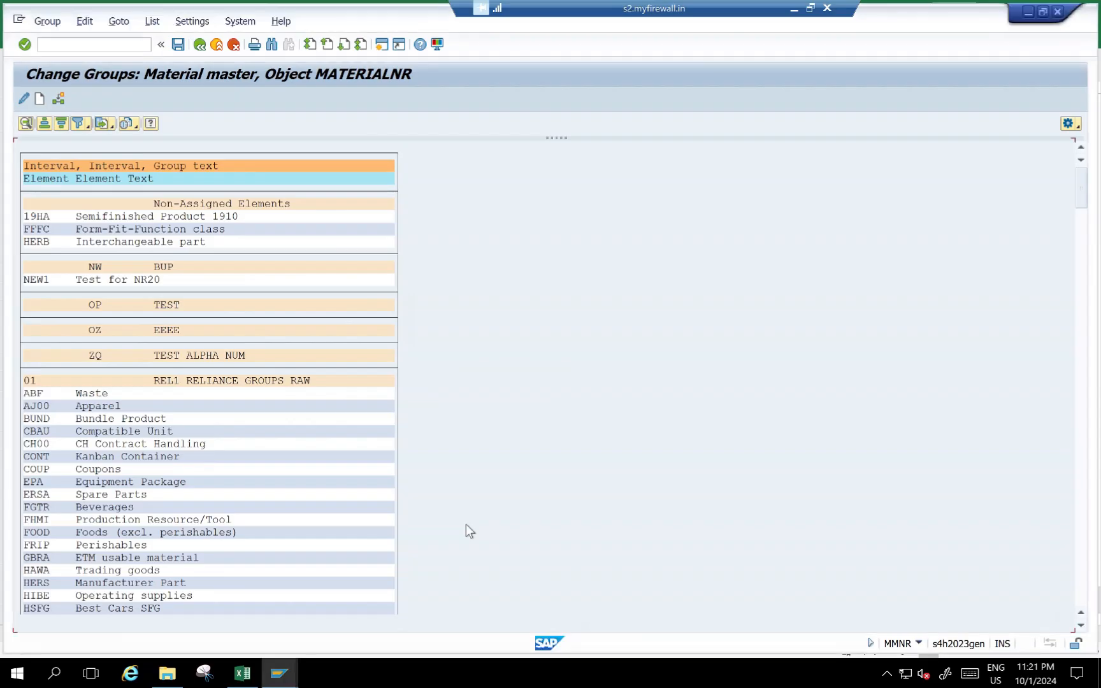
# Start a new material in transaction MM01 with industry M Mechanical engineering and material type MCRM MACD RAW MATERIAL.
pyautogui.click(124, 49)
pyautogui.write('/NMM01')
pyautogui.press('Return')
pyautogui.click(171, 163)
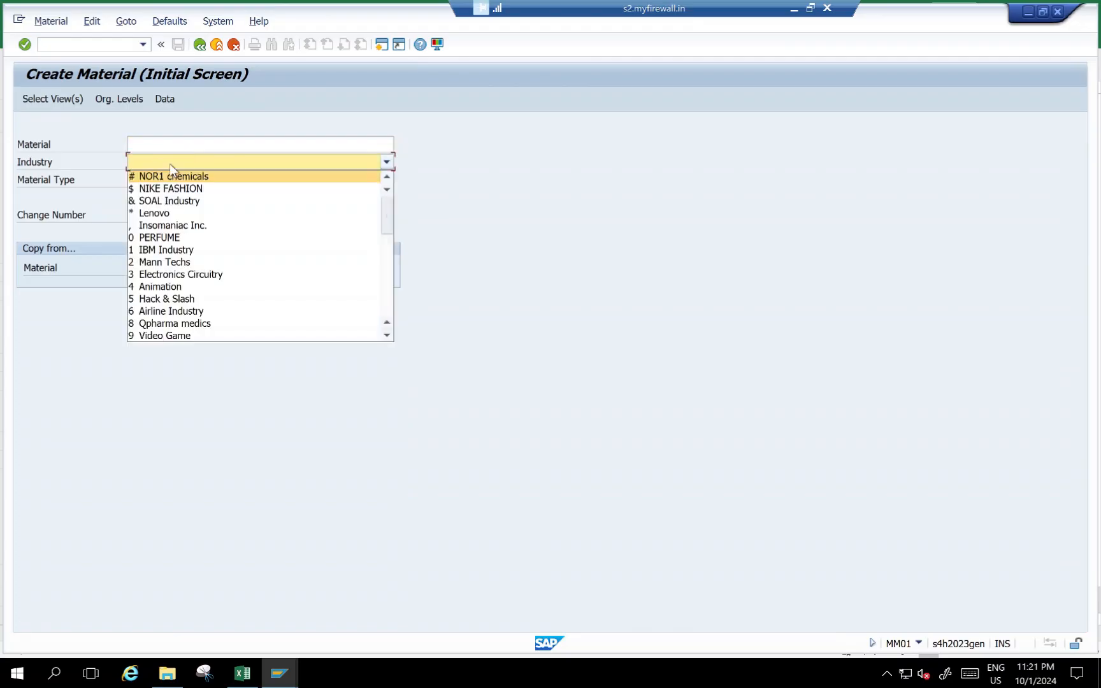
pyautogui.press('m')
pyautogui.press('Return')
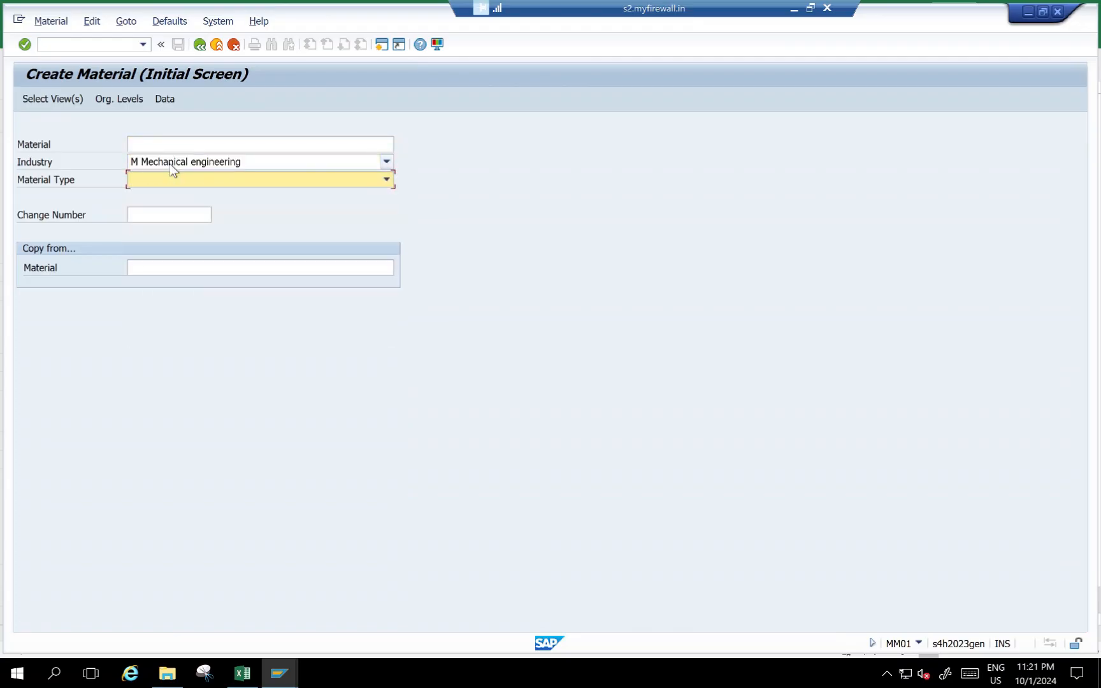
pyautogui.write('MCRM MACD RAW MATERIAL')
pyautogui.press('Return')
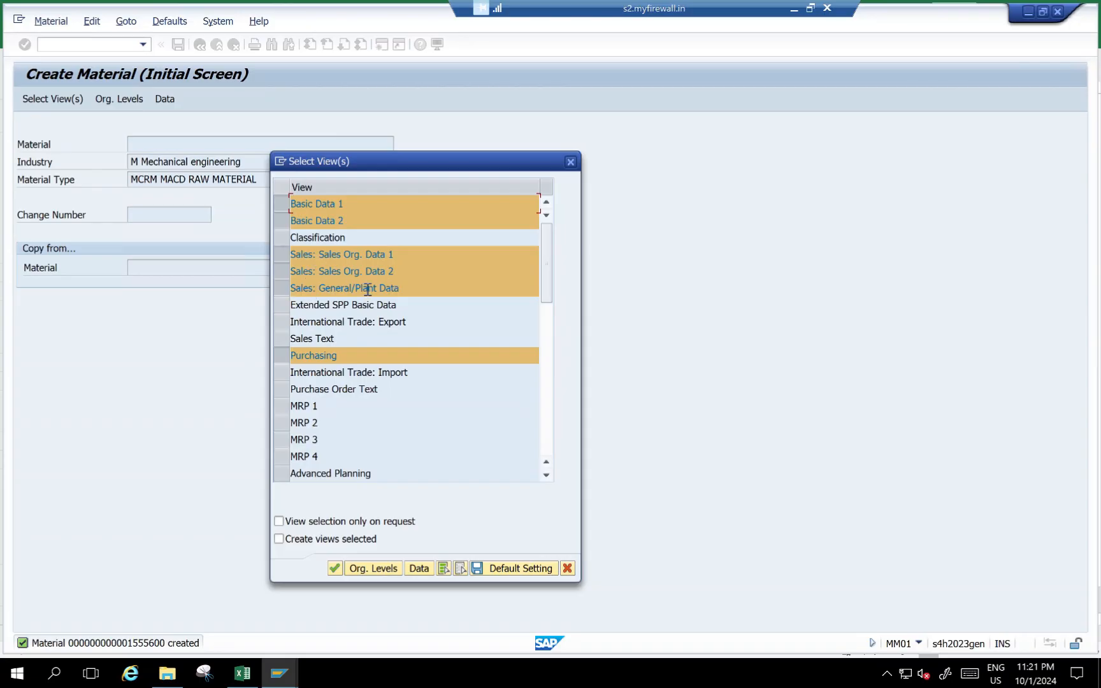
# Review which basic data, sales, purchasing, plant storage and accounting views are preselected for the new material.
pyautogui.scroll(-3, 347, 388)
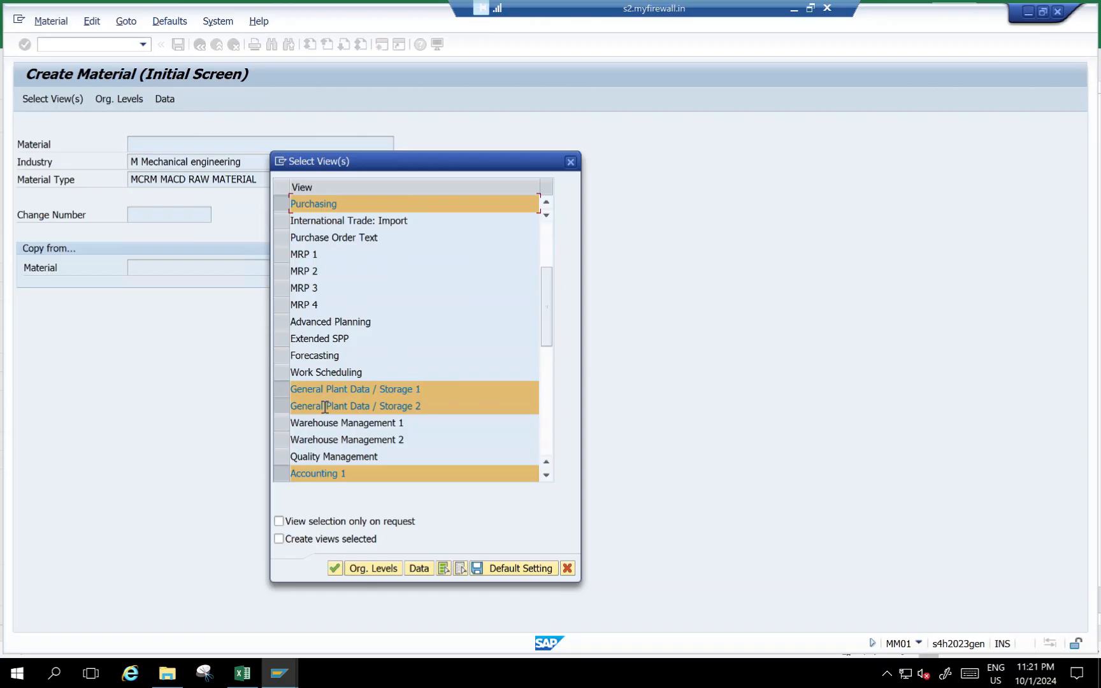
pyautogui.scroll(1, 300, 411)
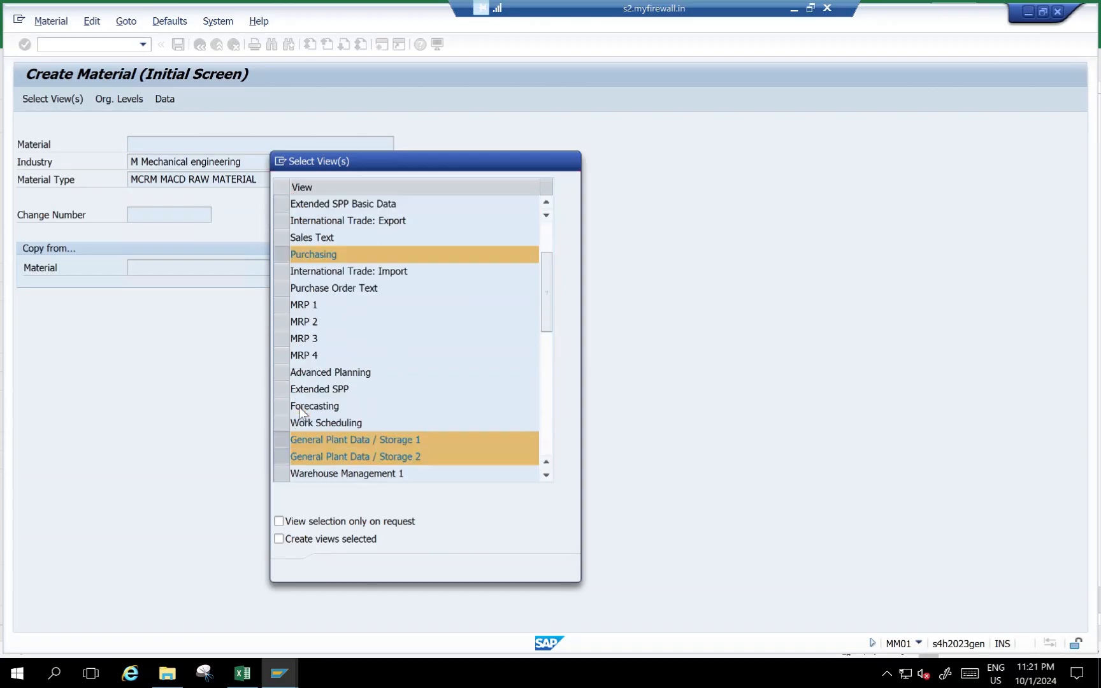
pyautogui.scroll(2, 299, 411)
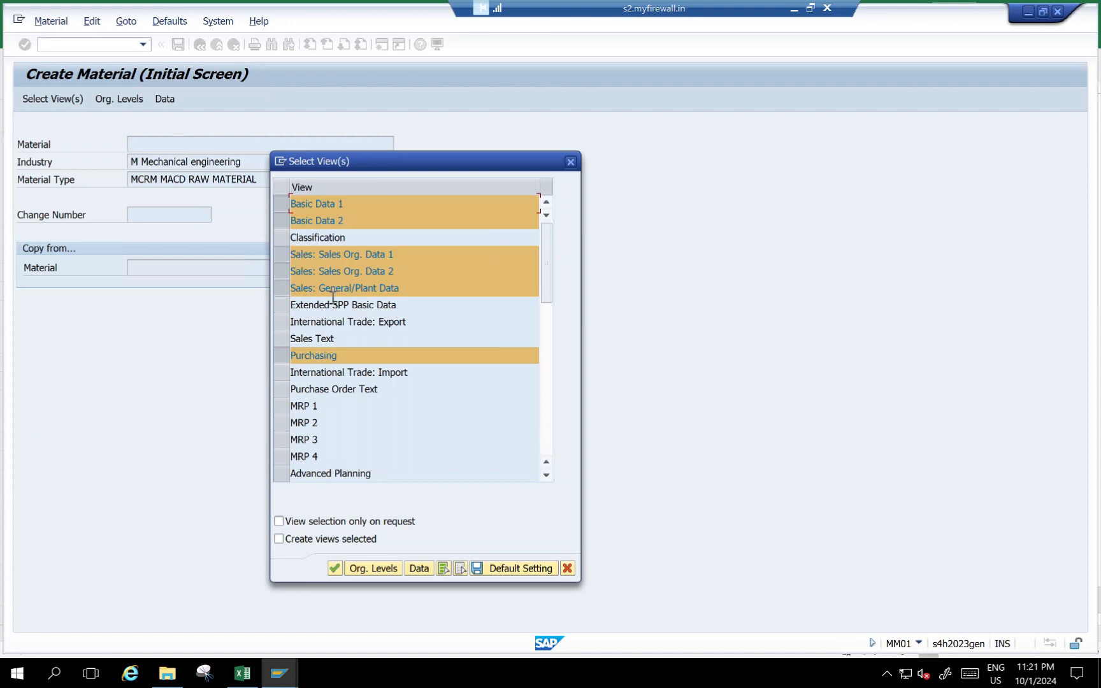
pyautogui.scroll(-3, 324, 402)
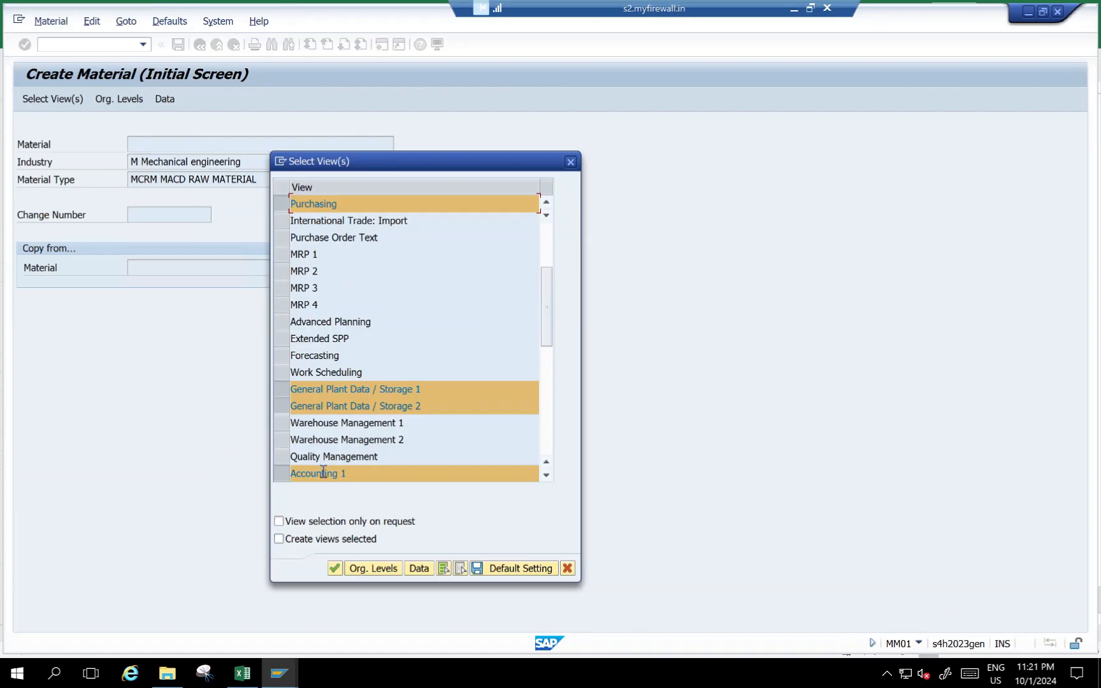
pyautogui.moveTo(347, 474); pyautogui.dragTo(275, 468)
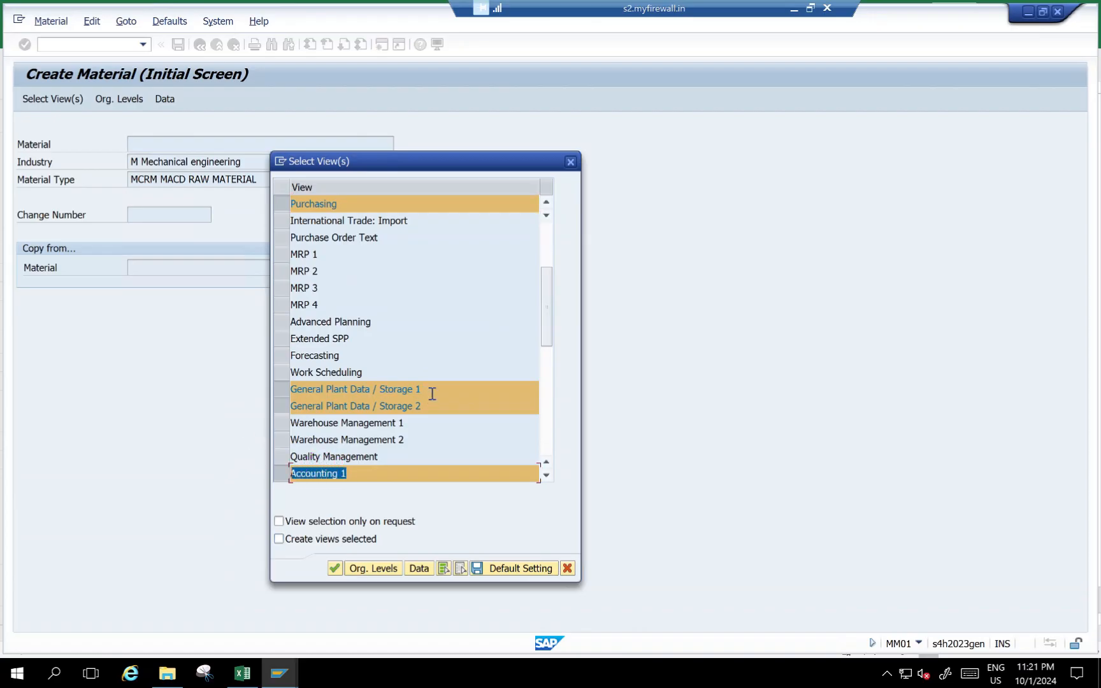
pyautogui.moveTo(426, 406); pyautogui.dragTo(258, 390)
pyautogui.scroll(2, 349, 356)
pyautogui.moveTo(339, 304); pyautogui.dragTo(275, 303)
pyautogui.scroll(1, 308, 350)
pyautogui.moveTo(348, 223); pyautogui.dragTo(227, 283)
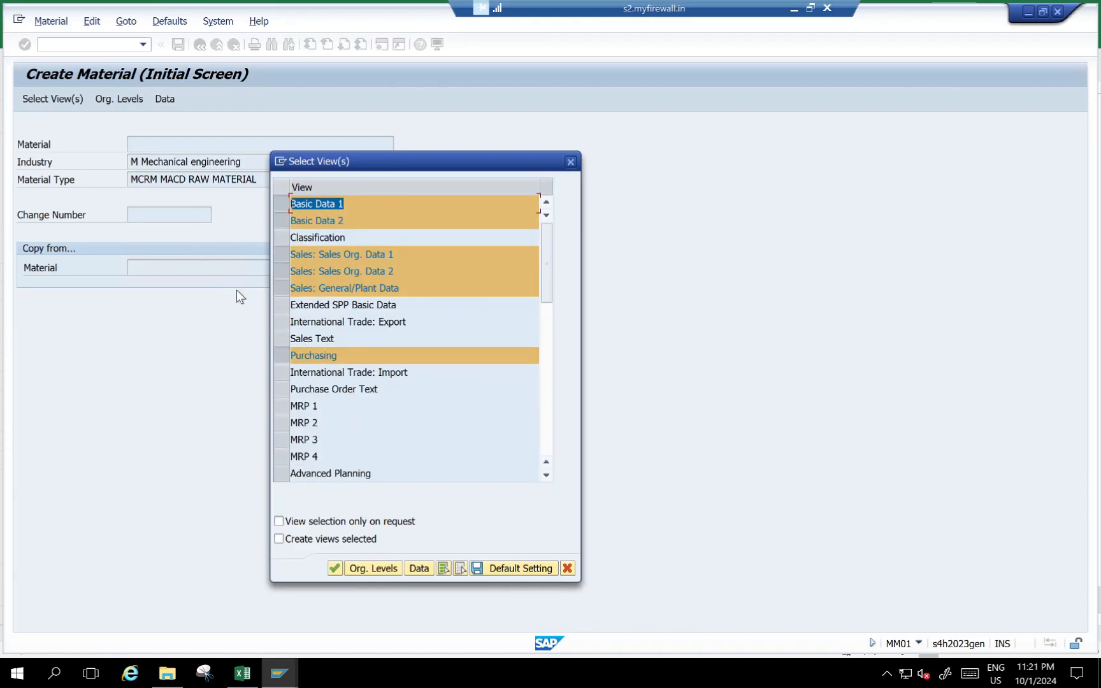
pyautogui.moveTo(408, 290); pyautogui.dragTo(289, 254)
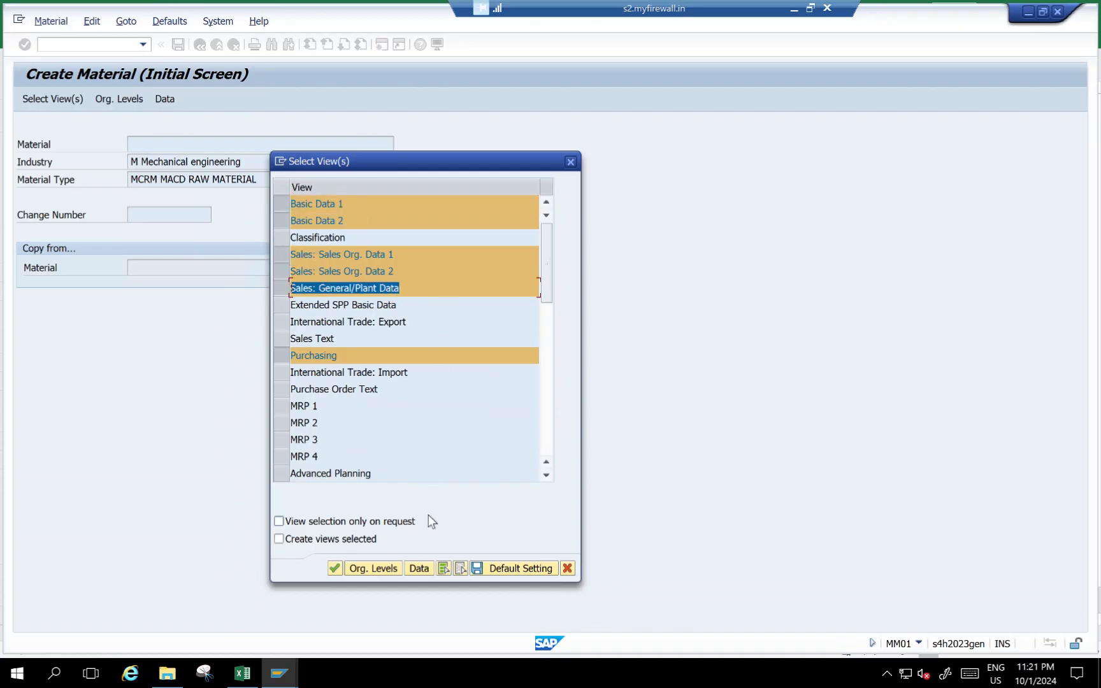
# Accept the selected views and set the plant to MCP1 and the storage location to MCS1.
pyautogui.click(335, 568)
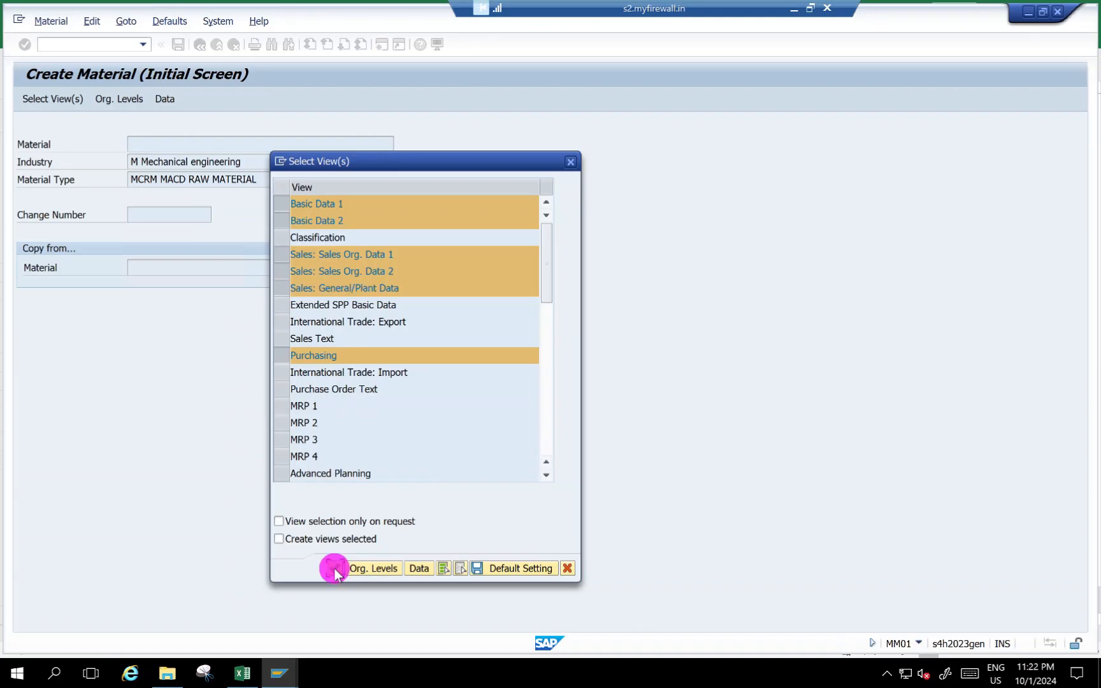
pyautogui.doubleClick(328, 190)
pyautogui.press('Delete')
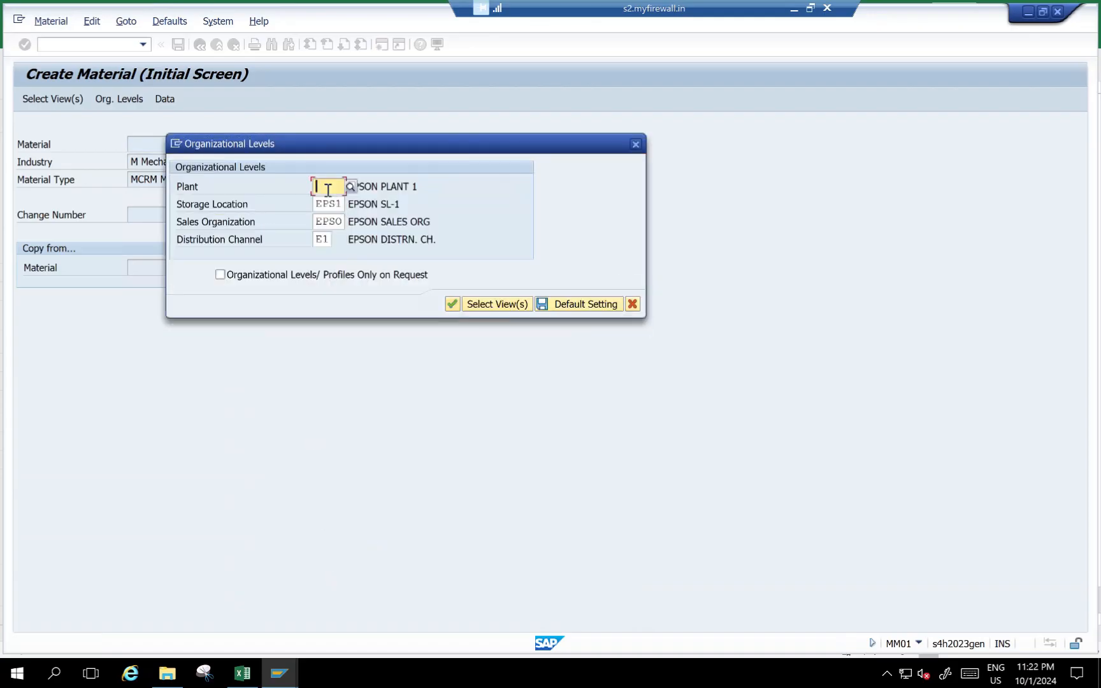
pyautogui.write('MCP1')
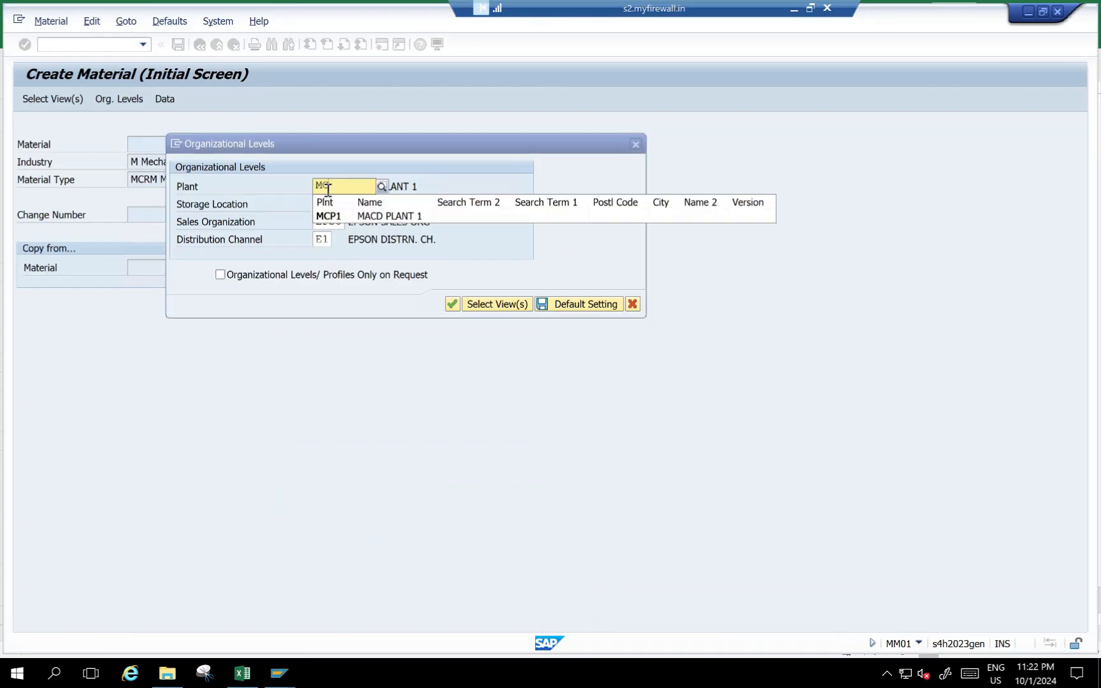
pyautogui.press('Tab')
pyautogui.write('MCS1')
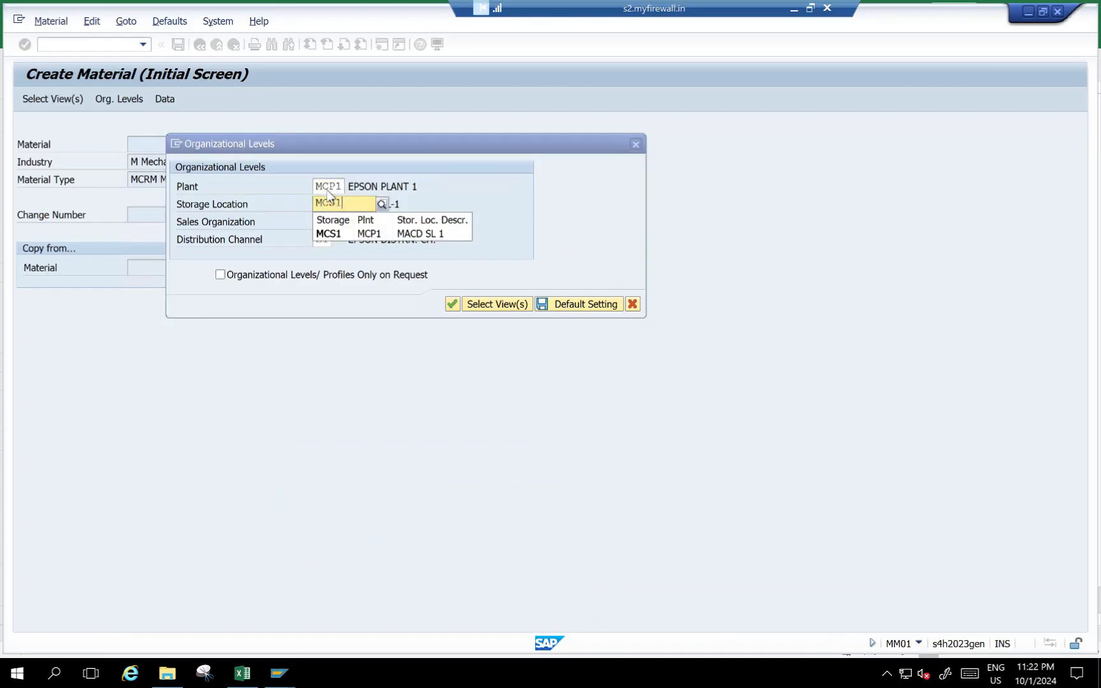
pyautogui.press('Tab')
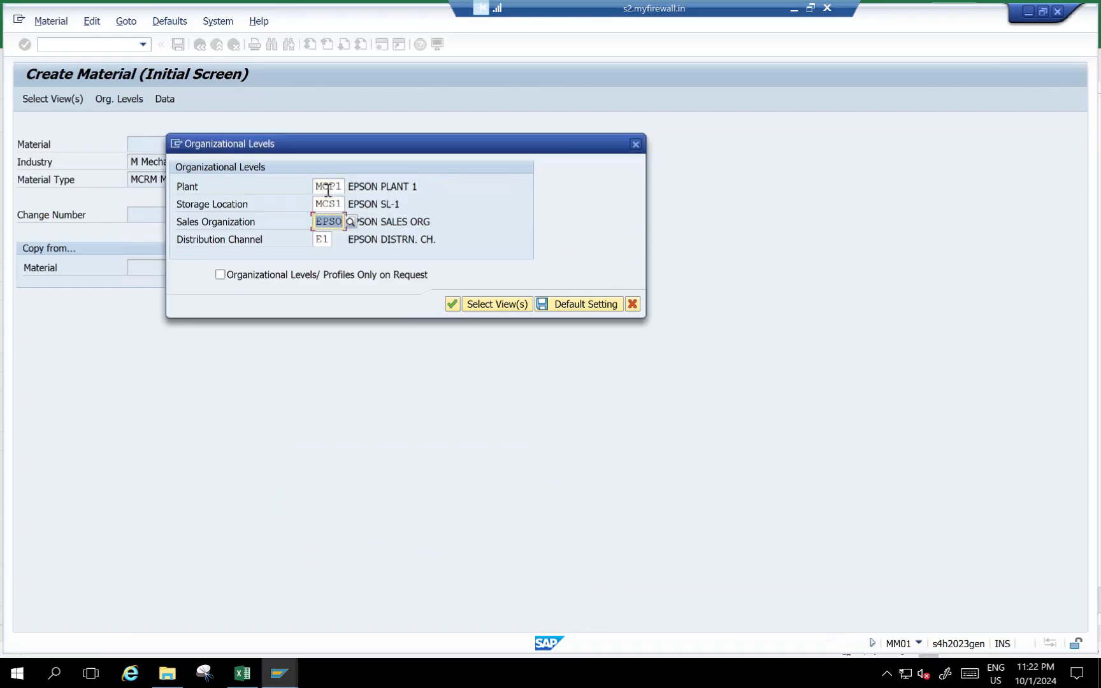
# Set the sales organization to MCSO and the distribution channel to MC, and try to confirm the organizational levels.
pyautogui.write('MCSO')
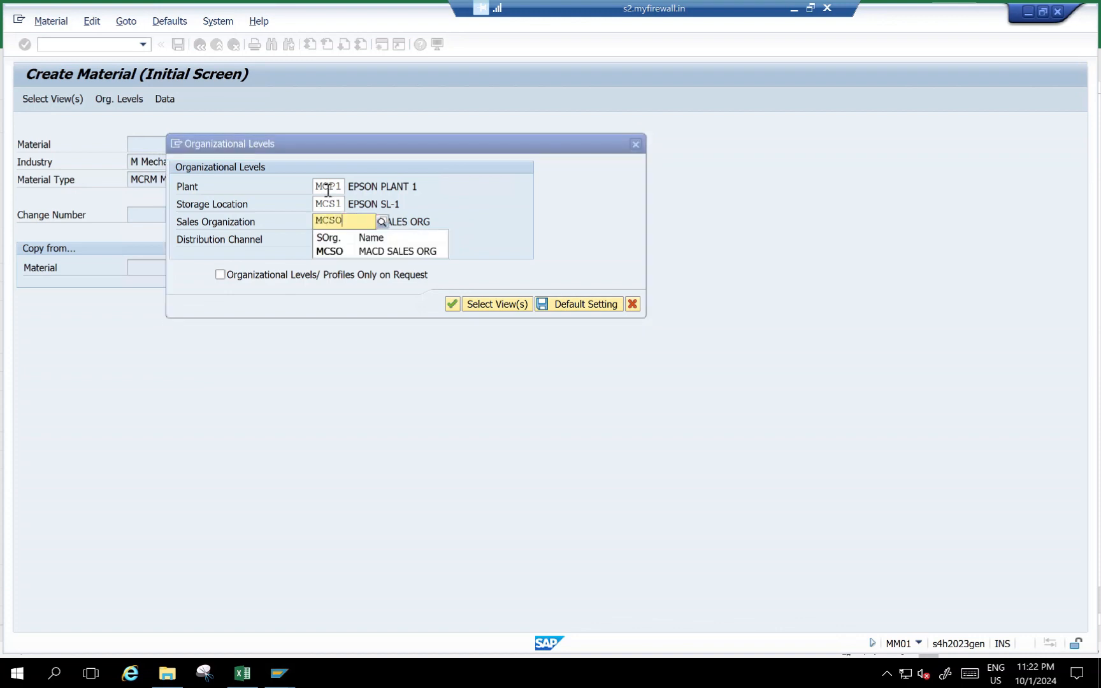
pyautogui.press('Tab')
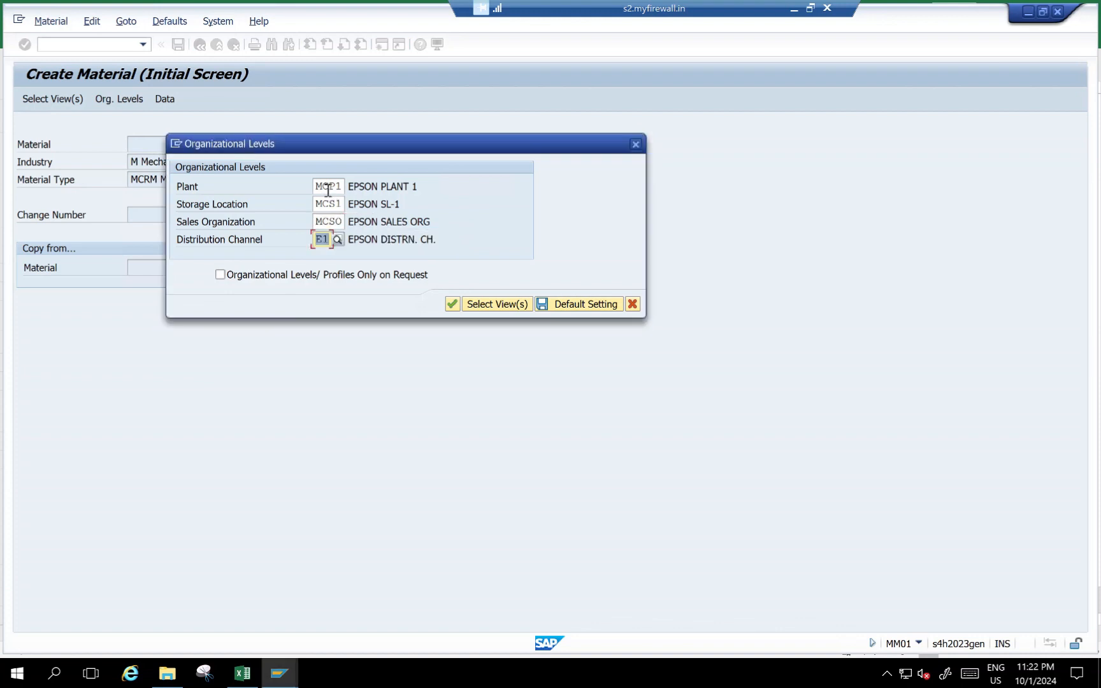
pyautogui.write('M')
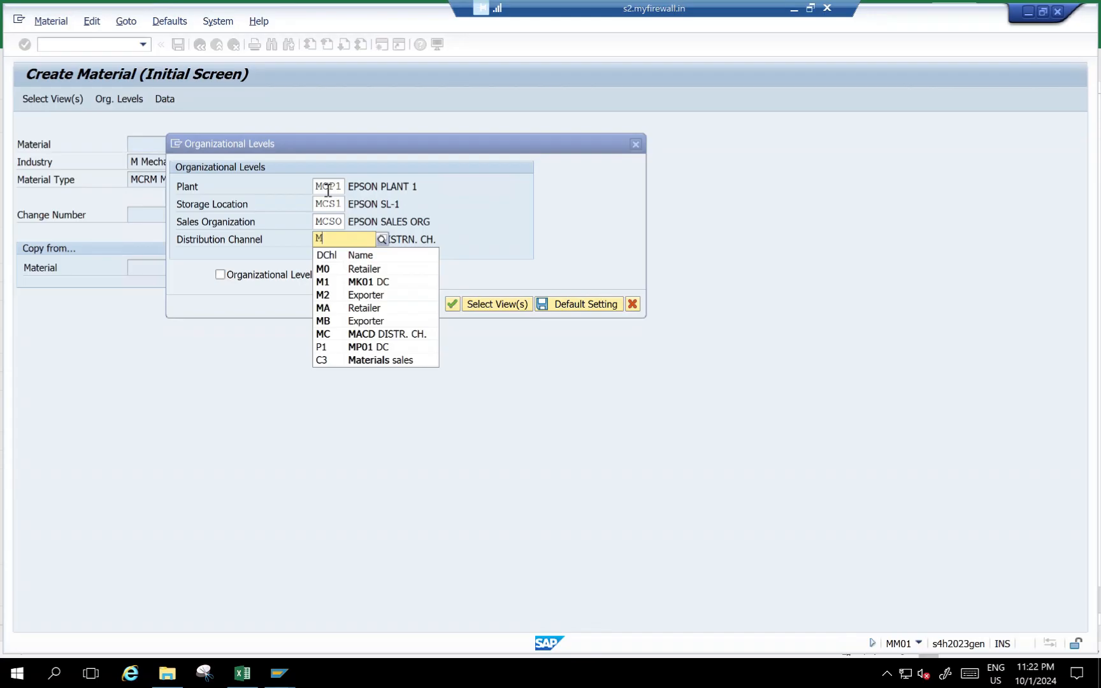
pyautogui.press('Down')
pyautogui.press('Down')
pyautogui.press('Down')
pyautogui.press('Down')
pyautogui.press('Down')
pyautogui.press('Down')
pyautogui.press('Return')
pyautogui.press('Return')
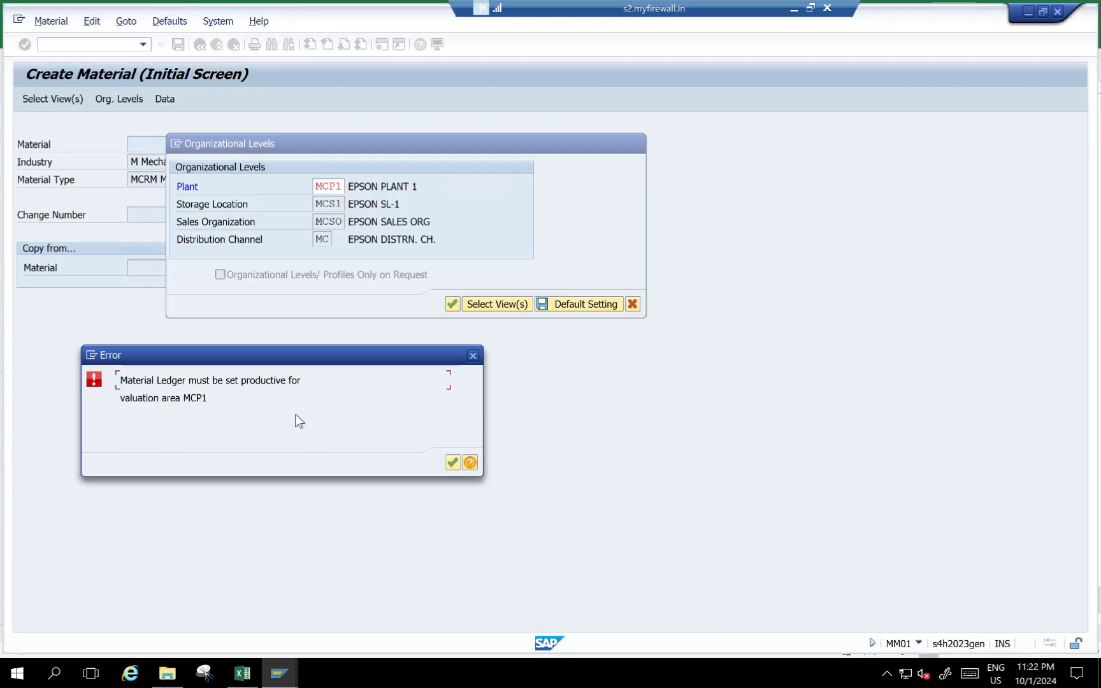
# Abandon the material creation and return to the SAP Easy Access screen.
pyautogui.click(473, 355)
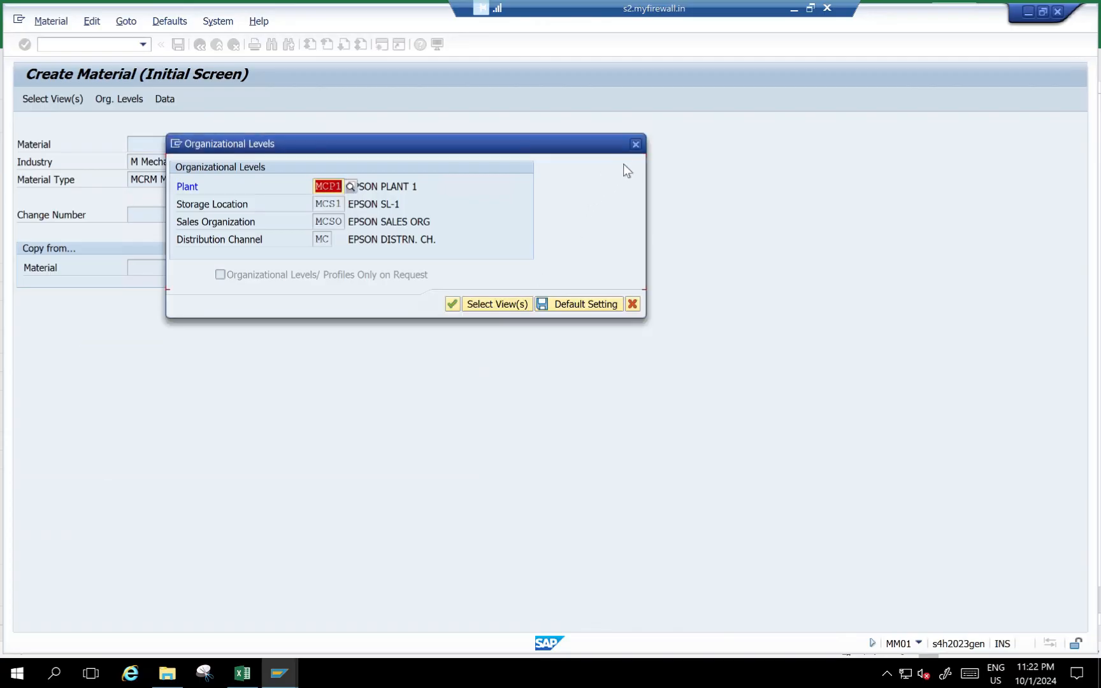
pyautogui.click(636, 149)
pyautogui.click(81, 44)
pyautogui.write('/N')
pyautogui.press('Return')
# Look up the material ledger activation transactions in the Excel notes and switch back to SAP.
pyautogui.hotkey('alt', 'Tab')
pyautogui.click(64, 504)
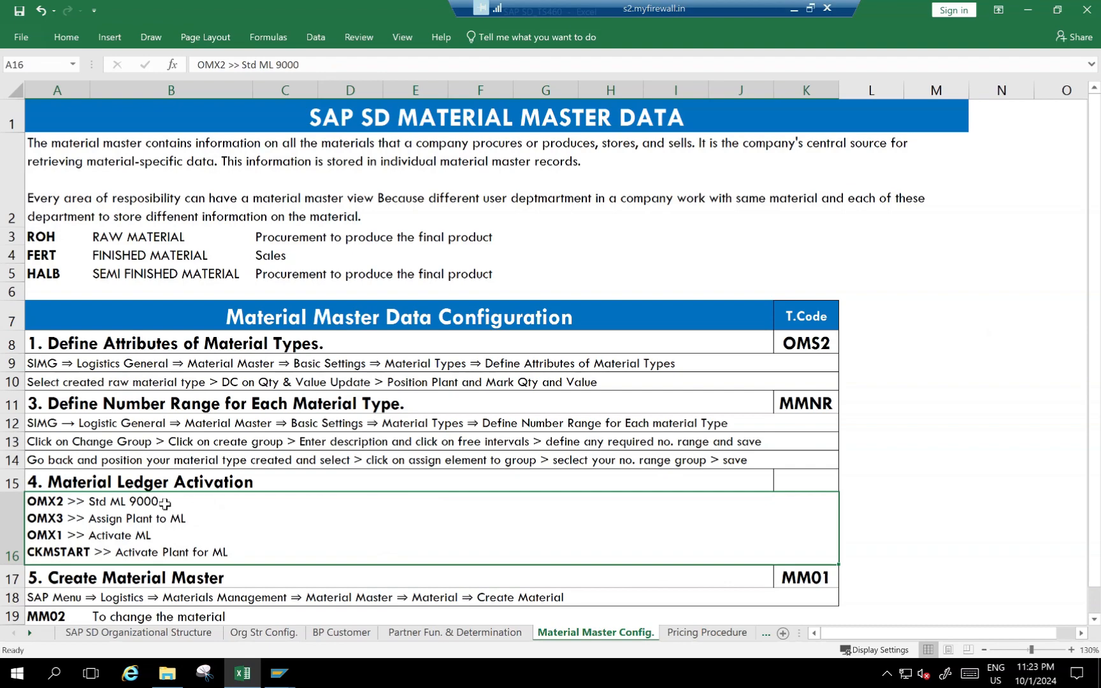
pyautogui.hotkey('alt', 'Tab')
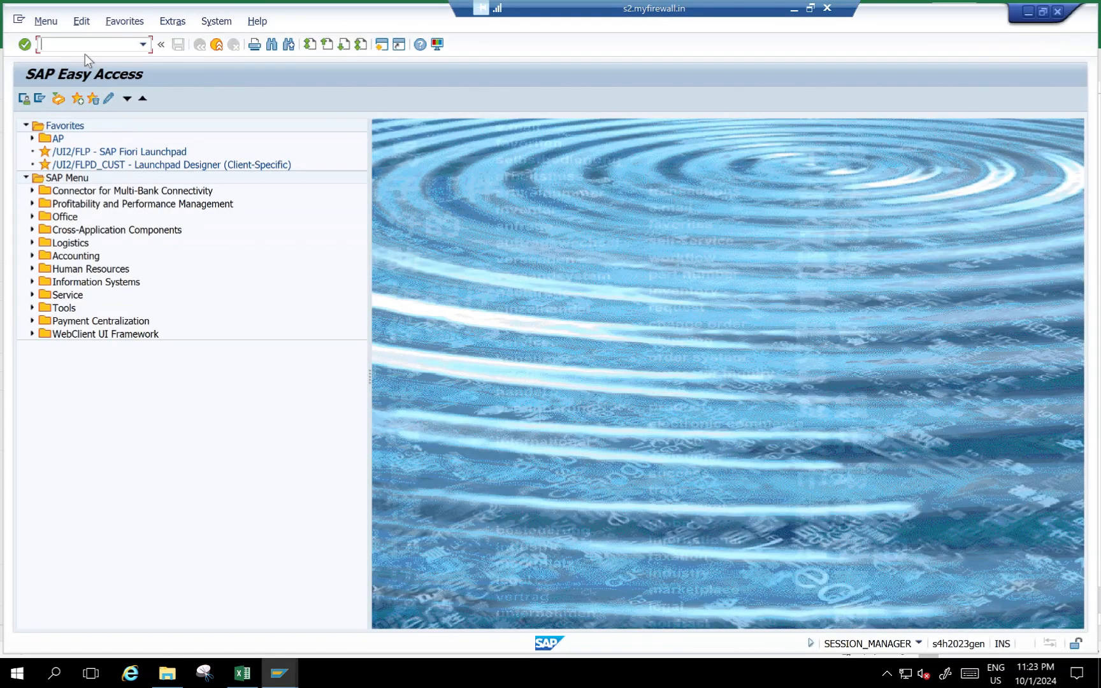
# Open transaction OMX2 to define material ledger types.
pyautogui.write('/NOM')
pyautogui.press('BackSpace')
pyautogui.press('BackSpace')
pyautogui.press('BackSpace')
pyautogui.press('BackSpace')
pyautogui.write('OMX2')
pyautogui.press('Return')
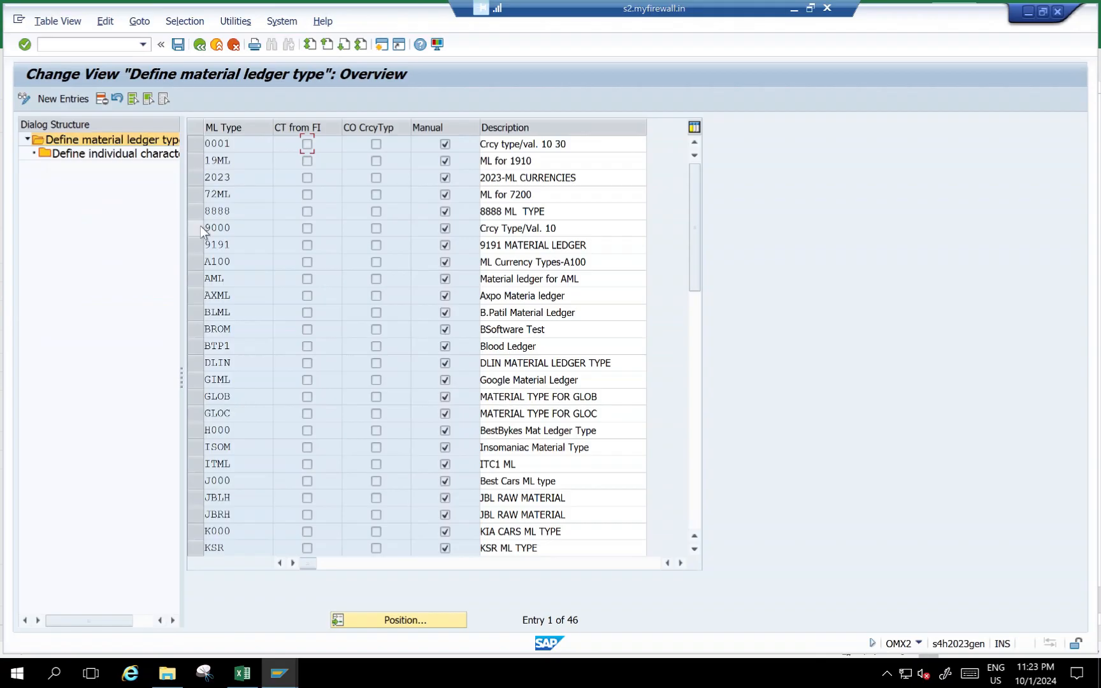
# Examine the currency type assigned in the individual characteristics of material ledger type 9000.
pyautogui.click(195, 228)
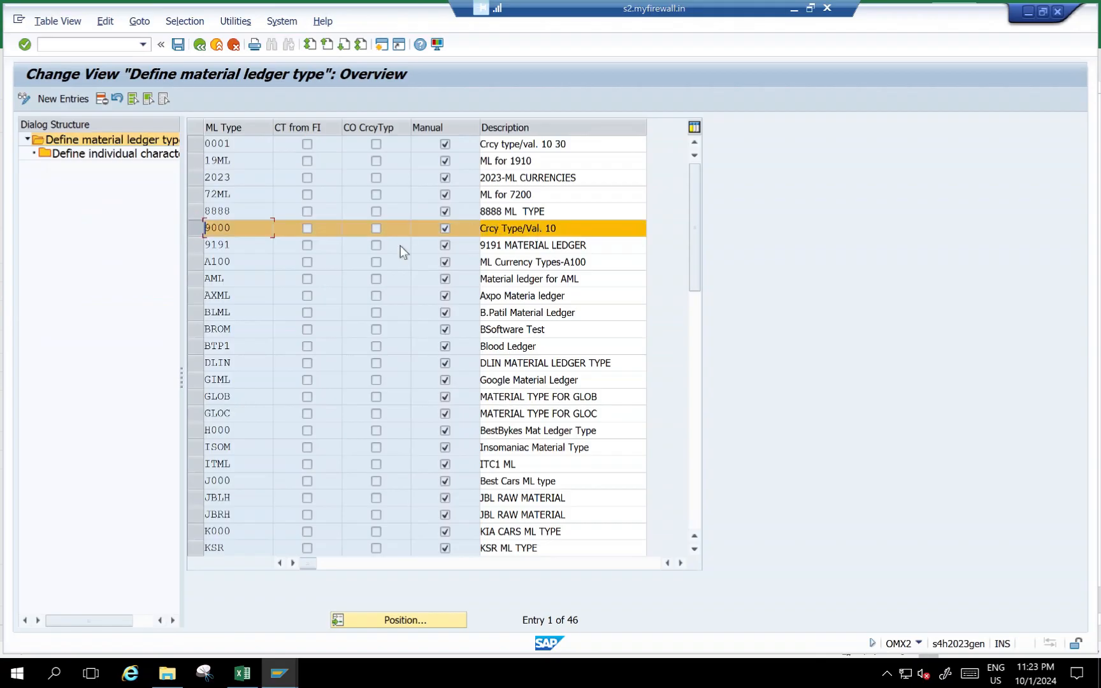
pyautogui.doubleClick(118, 159)
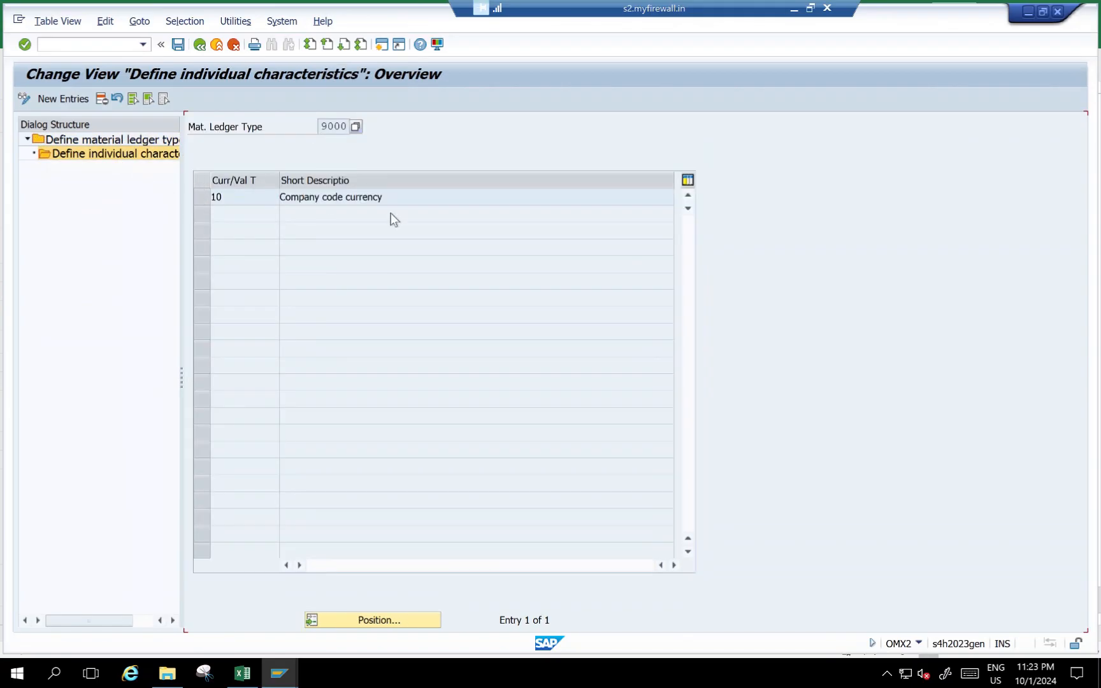
pyautogui.moveTo(391, 197); pyautogui.dragTo(280, 196)
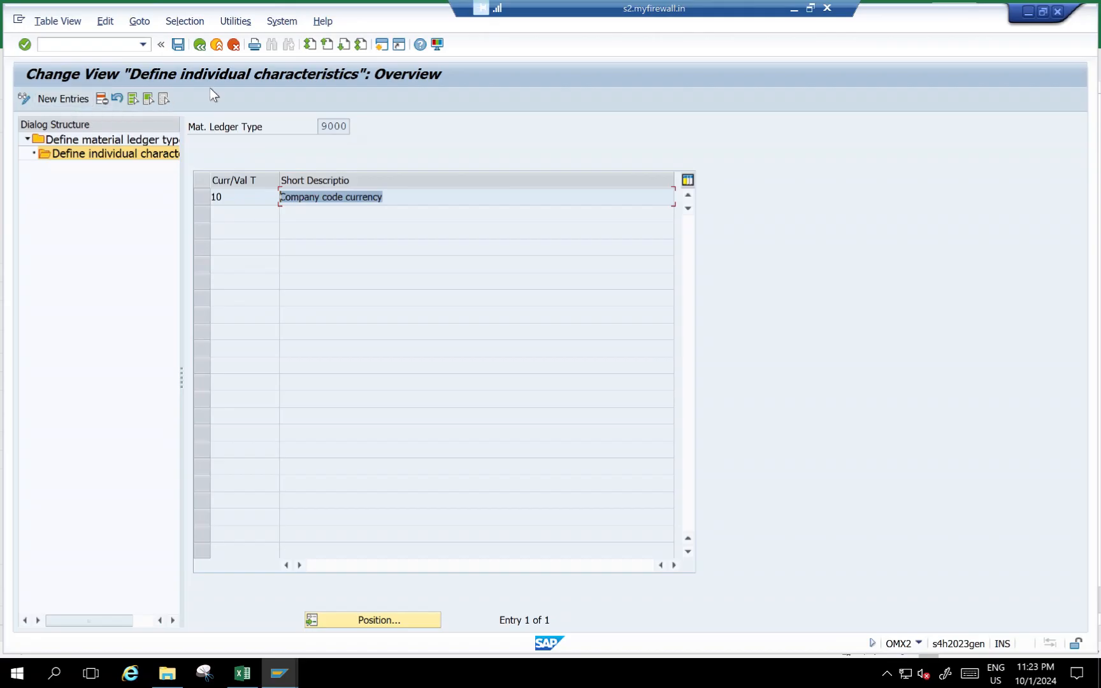
# Examine the currency types in the individual characteristics of material ledger type DLIN, then leave the ledger type definition.
pyautogui.click(197, 46)
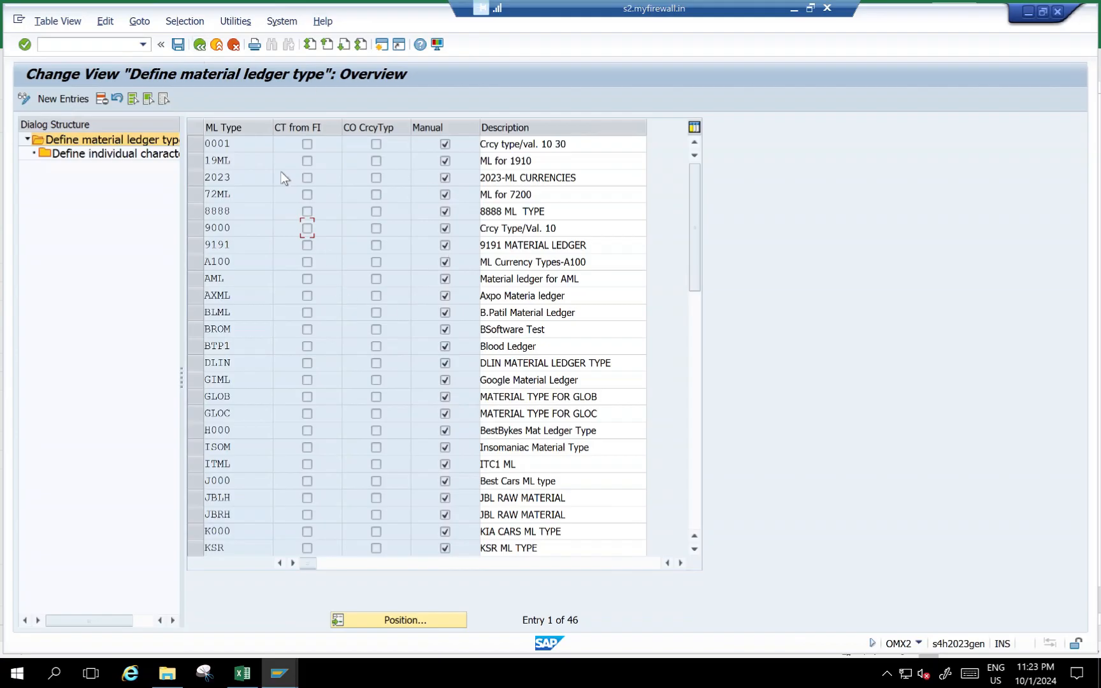
pyautogui.click(195, 363)
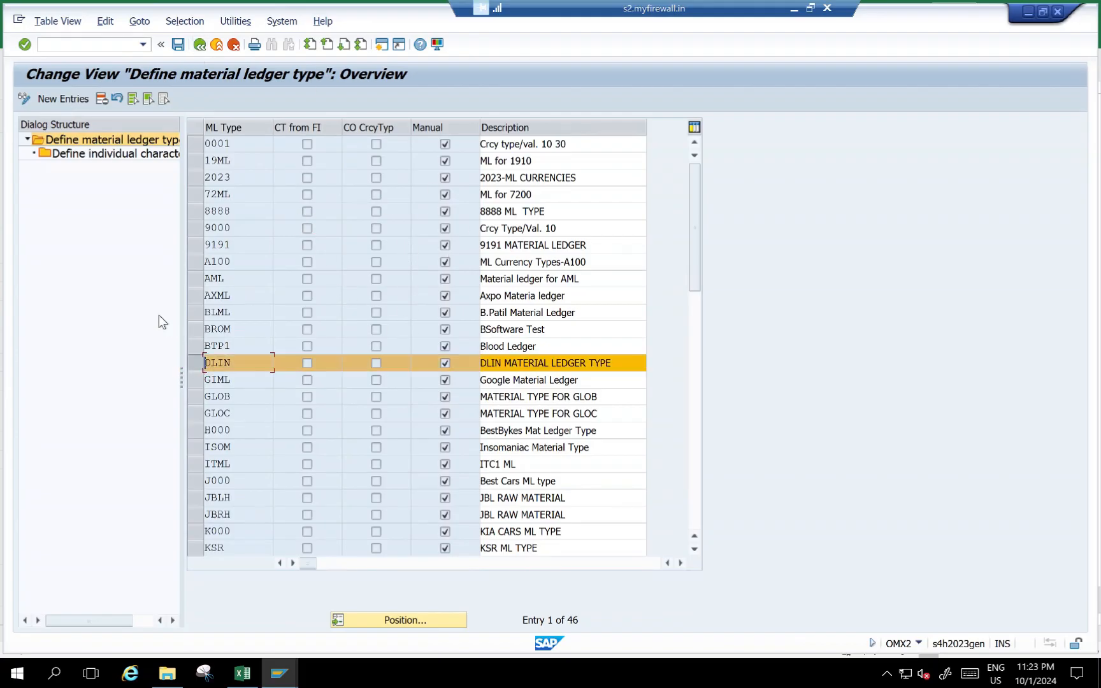
pyautogui.doubleClick(72, 155)
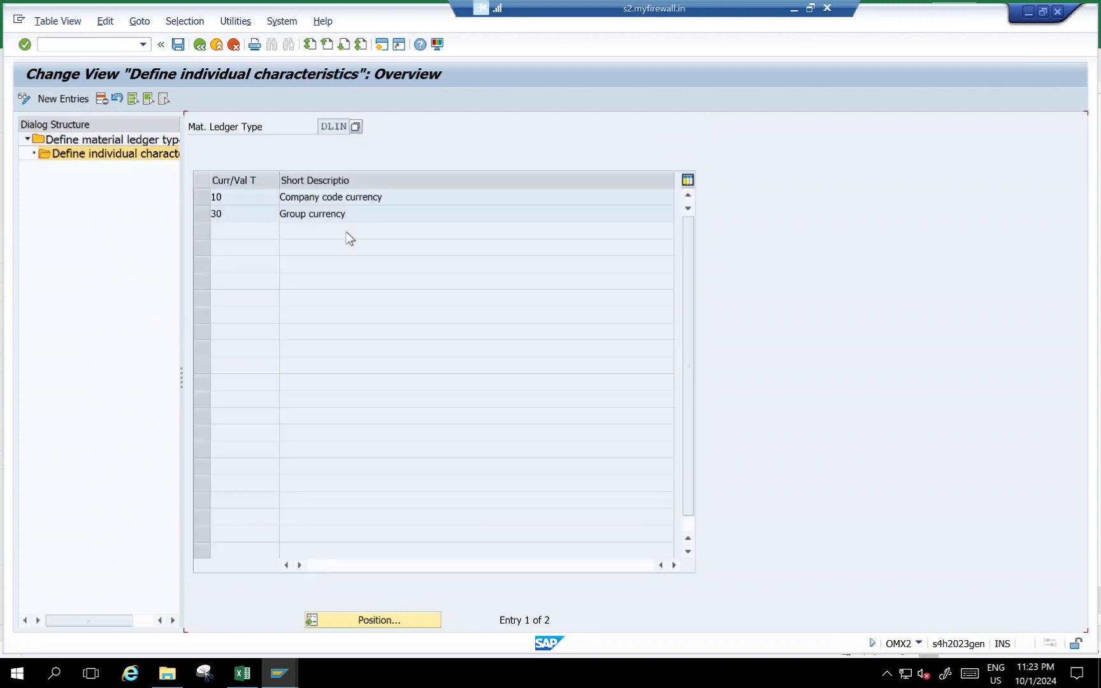
pyautogui.click(199, 45)
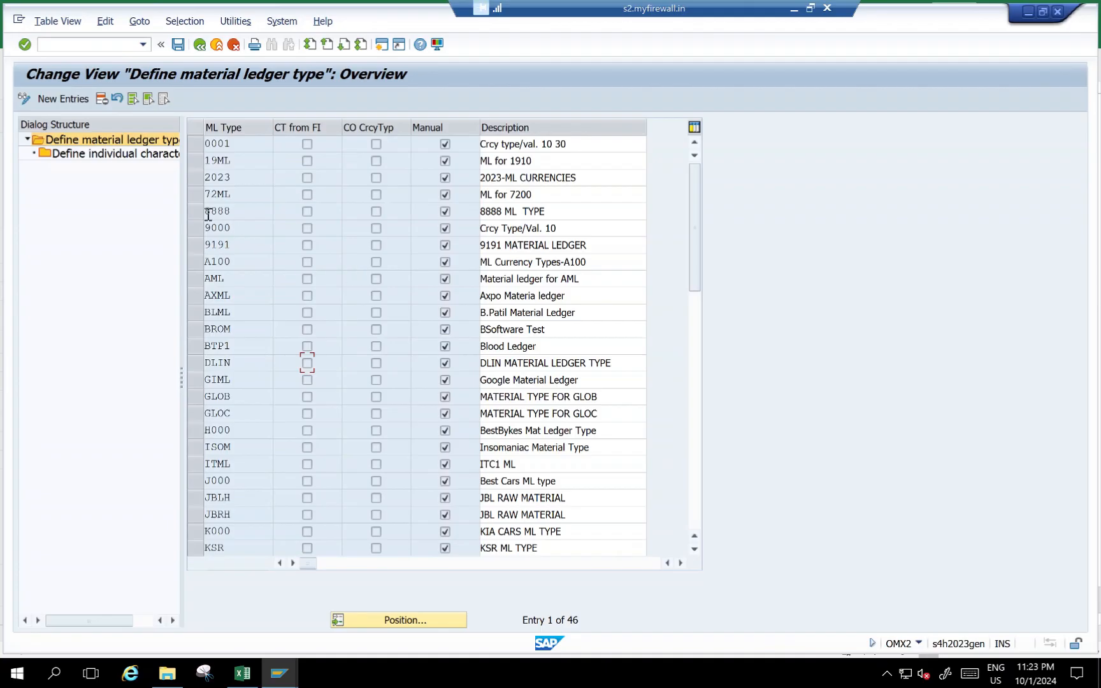
pyautogui.click(193, 228)
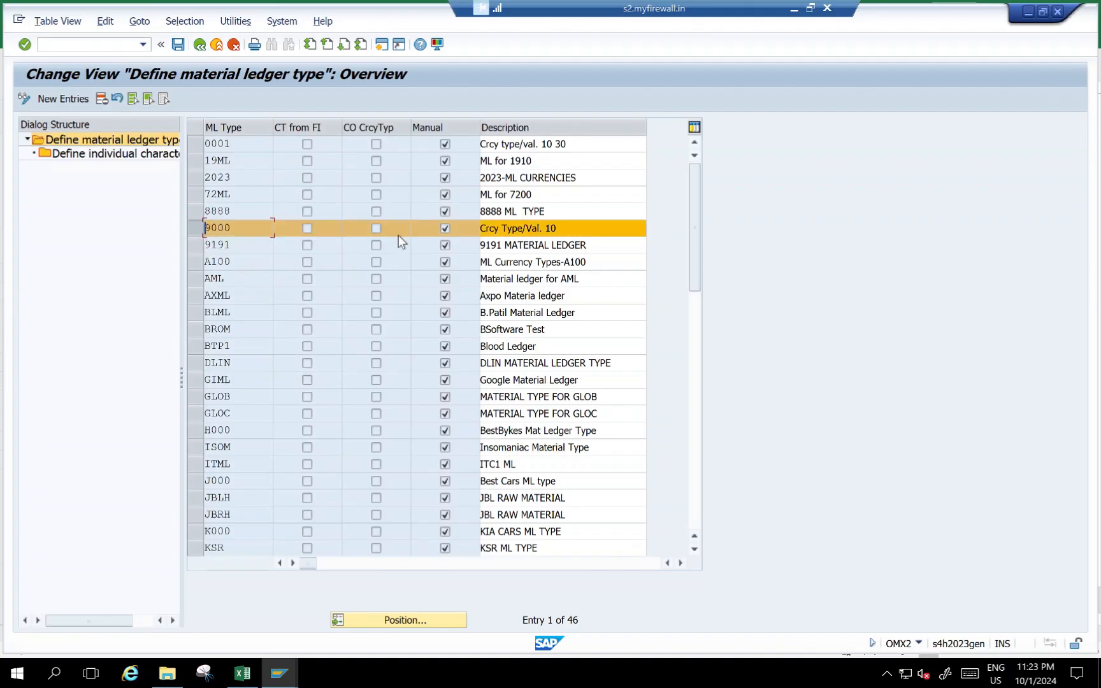
pyautogui.moveTo(253, 233); pyautogui.dragTo(153, 228)
pyautogui.click(201, 49)
# Check the Excel notes for the plant assignment transaction and open OMX3 in SAP.
pyautogui.hotkey('alt', 'Tab')
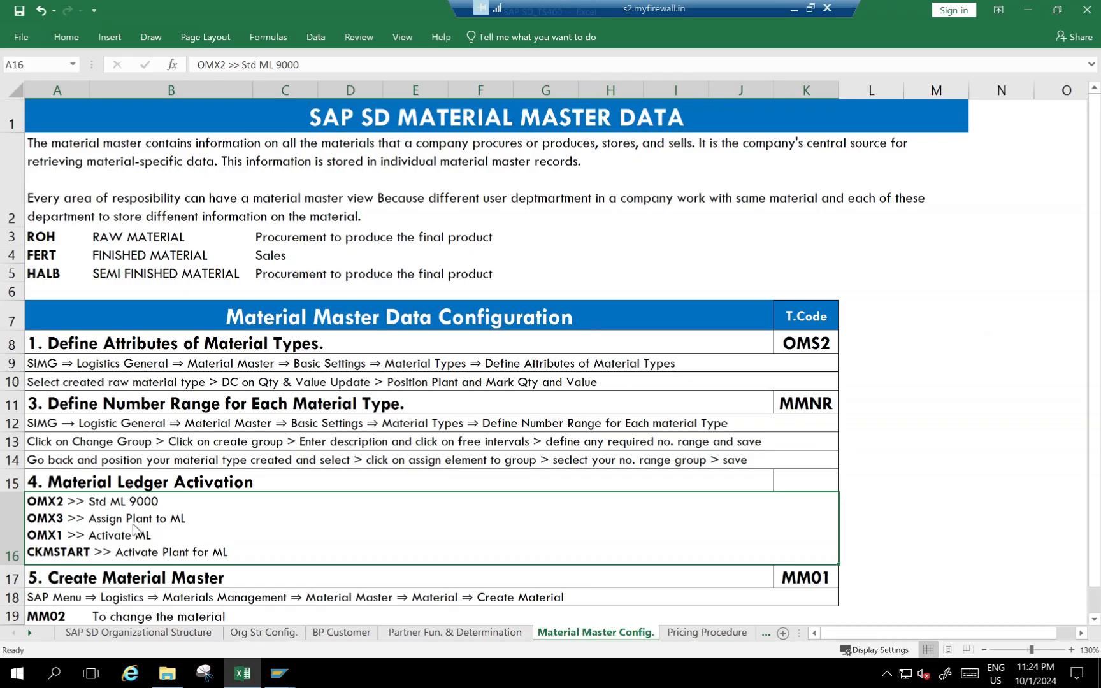
pyautogui.hotkey('alt', 'Tab')
pyautogui.write('/NOMX')
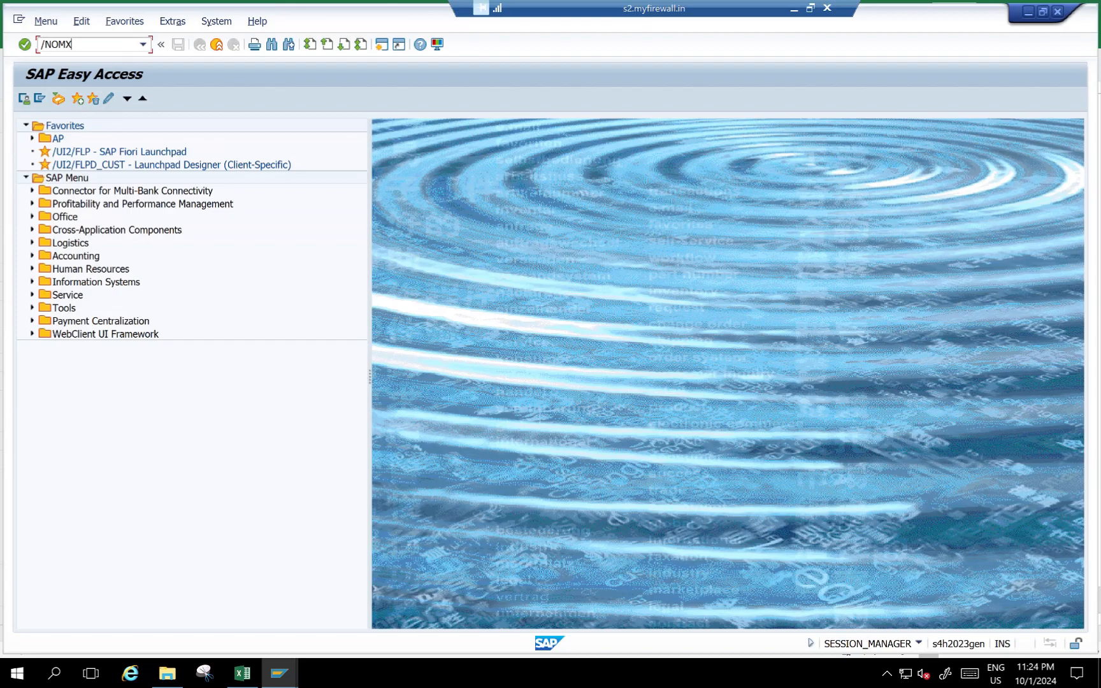
pyautogui.write('3')
pyautogui.press('Return')
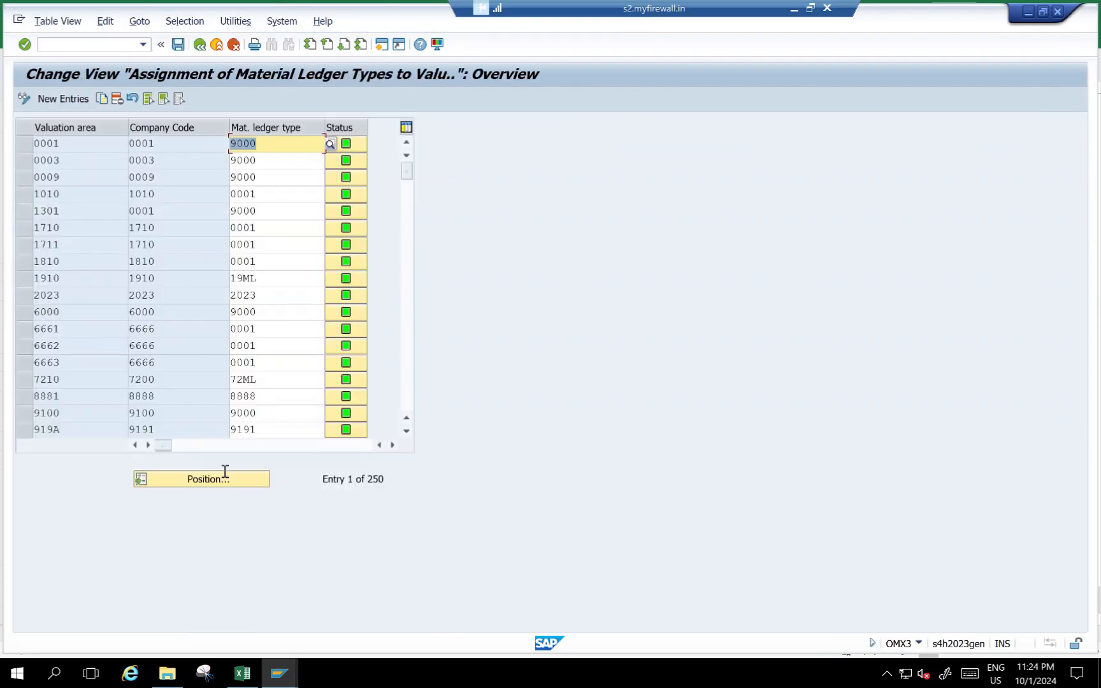
pyautogui.click(222, 478)
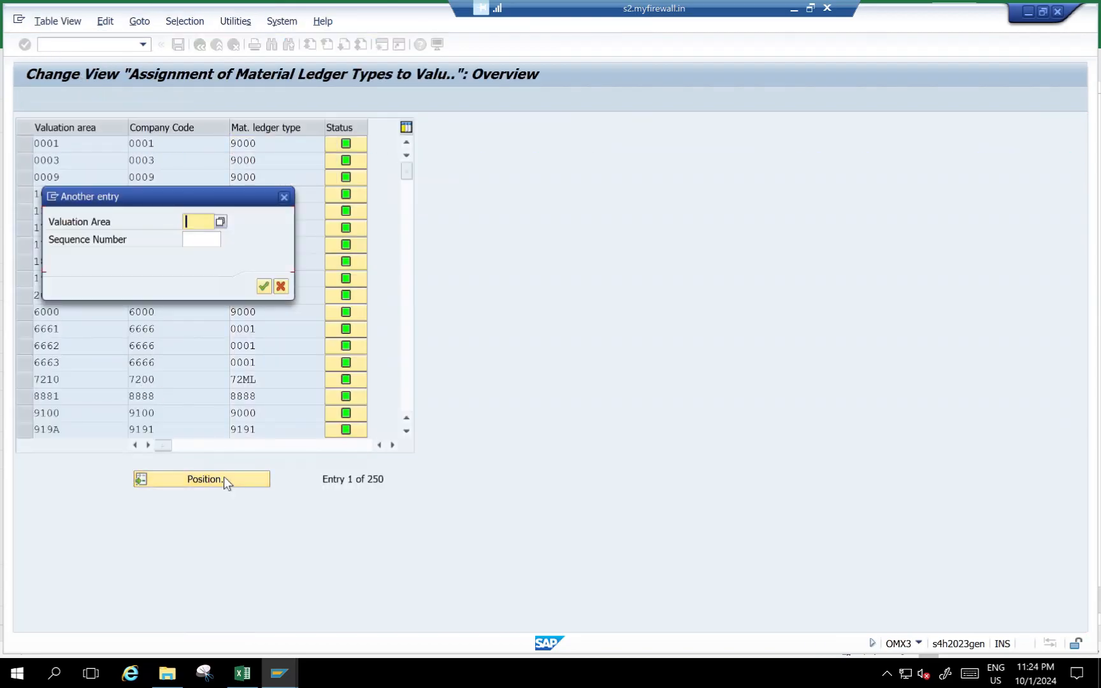
pyautogui.click(284, 197)
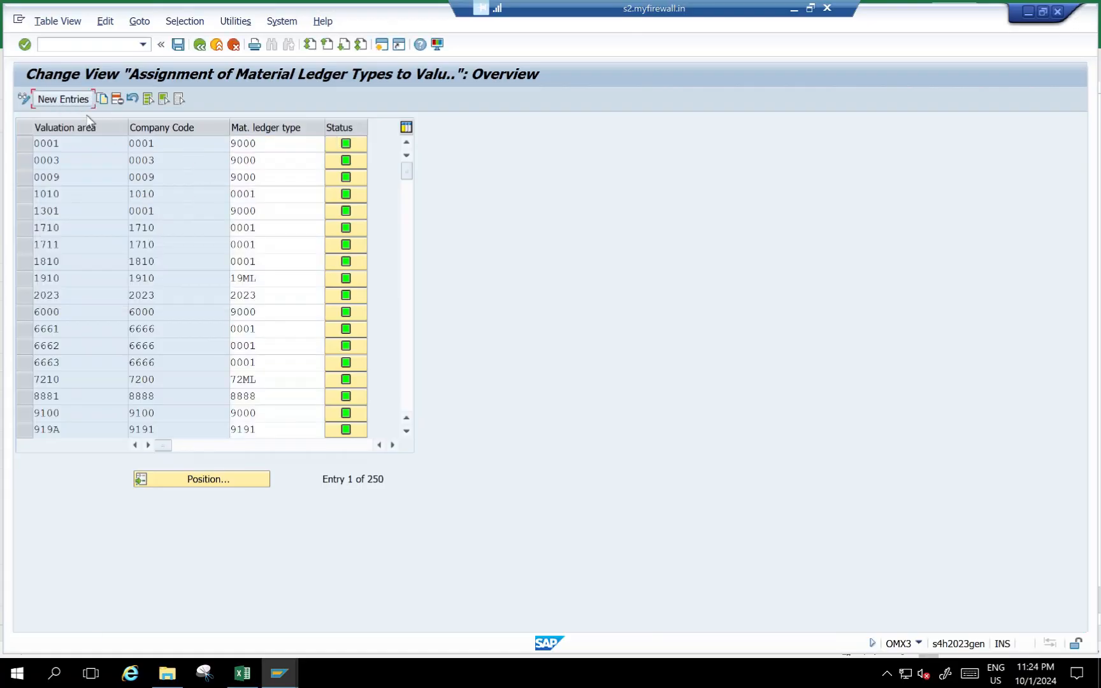
# Add a new entry assigning valuation area MCP1 to material ledger type 9000.
pyautogui.click(63, 100)
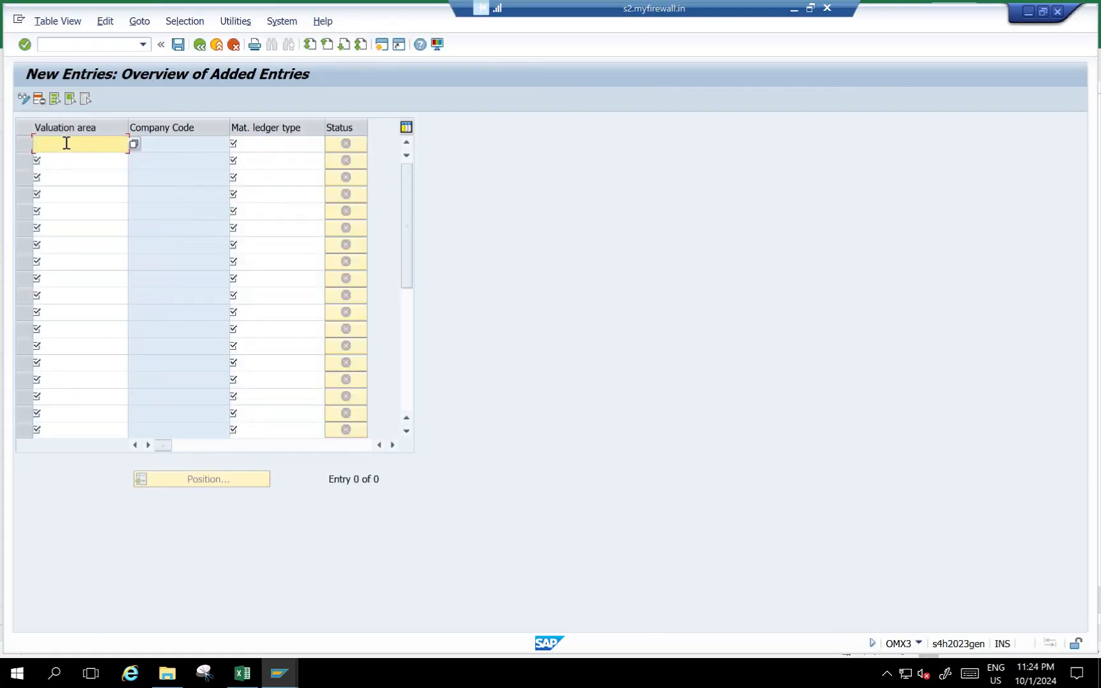
pyautogui.press('Tab')
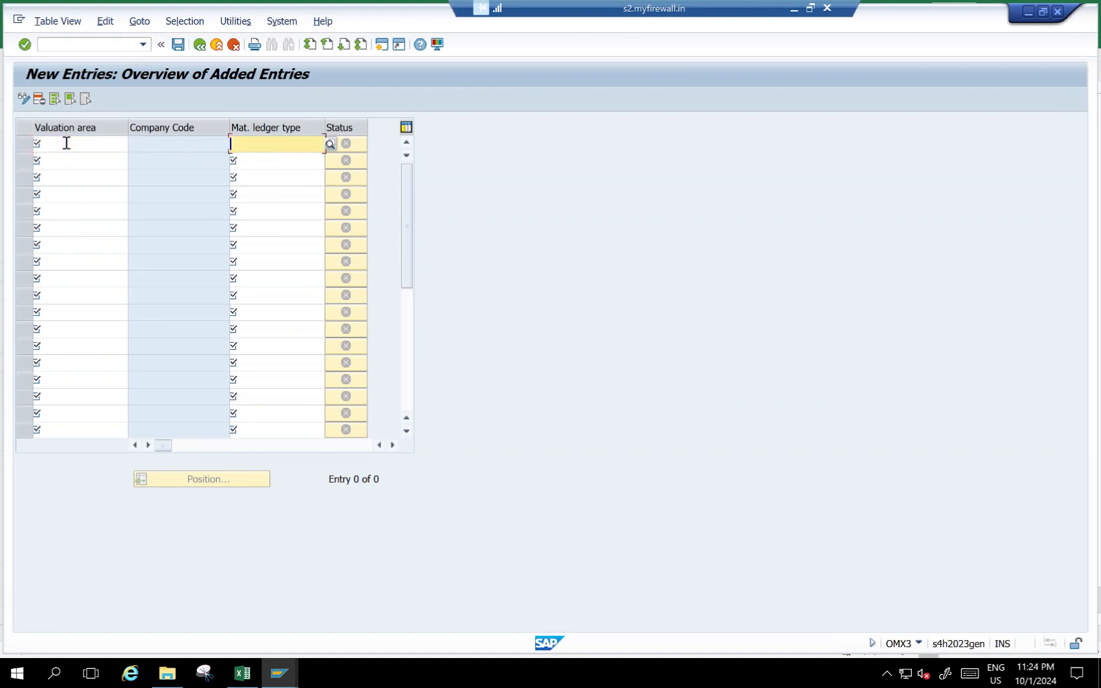
pyautogui.click(67, 143)
pyautogui.write('MCP1')
pyautogui.press('Tab')
pyautogui.write('9000')
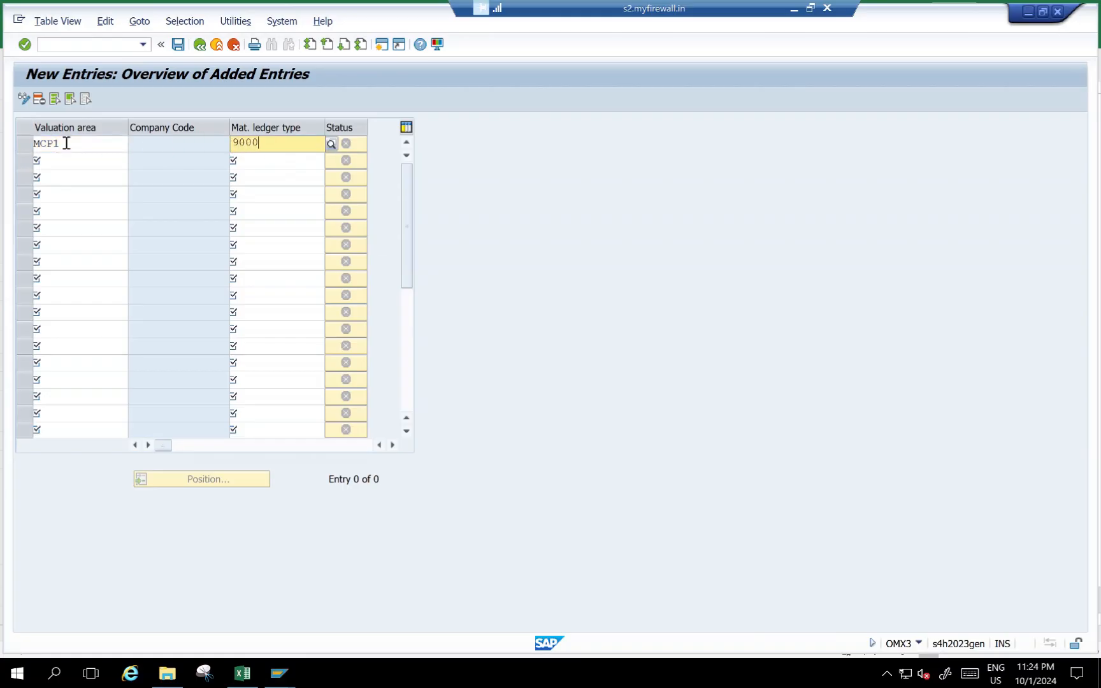
pyautogui.press('Tab')
pyautogui.press('Return')
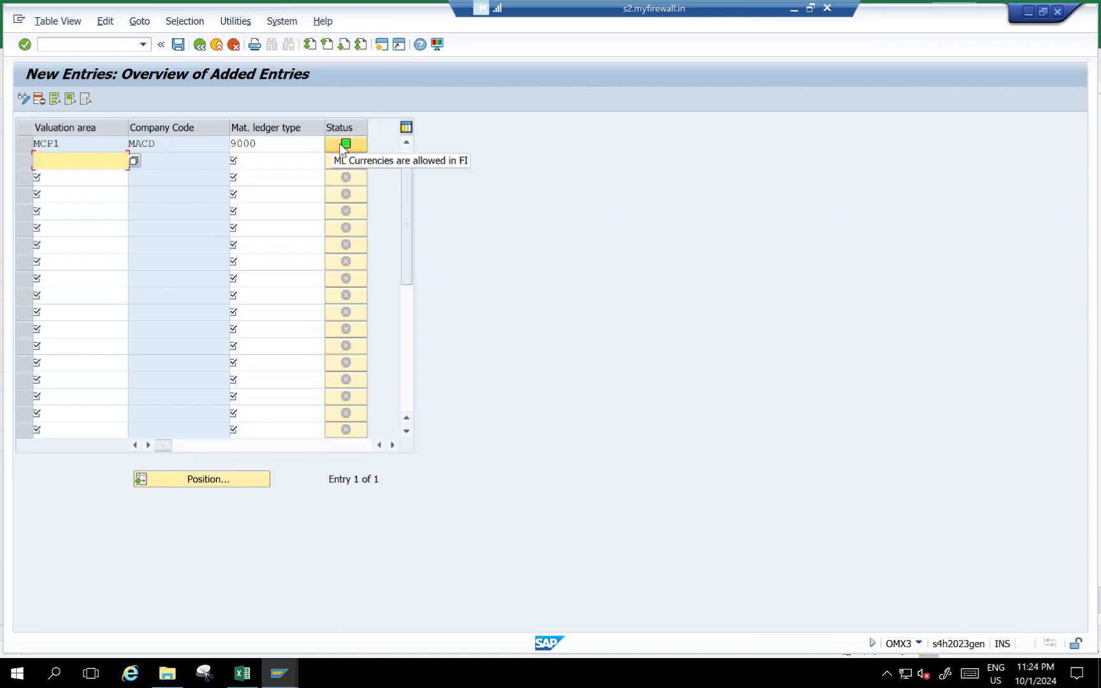
# Save the material ledger type assignment for MCP1 and return to the assignment overview.
pyautogui.click(239, 144)
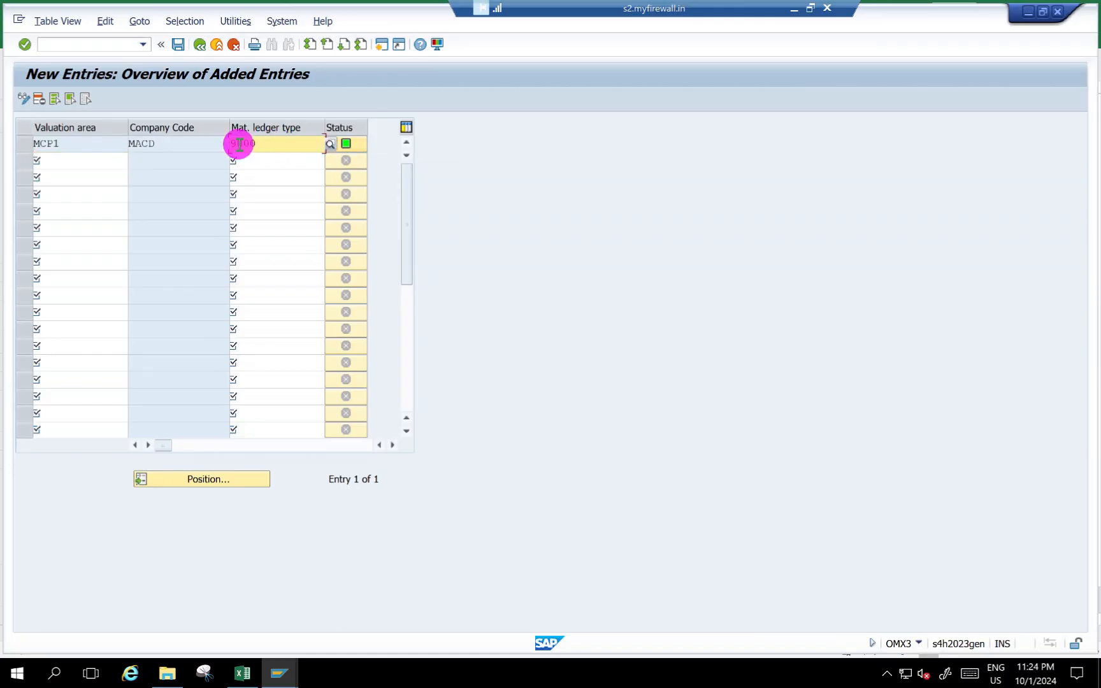
pyautogui.click(177, 44)
pyautogui.click(315, 269)
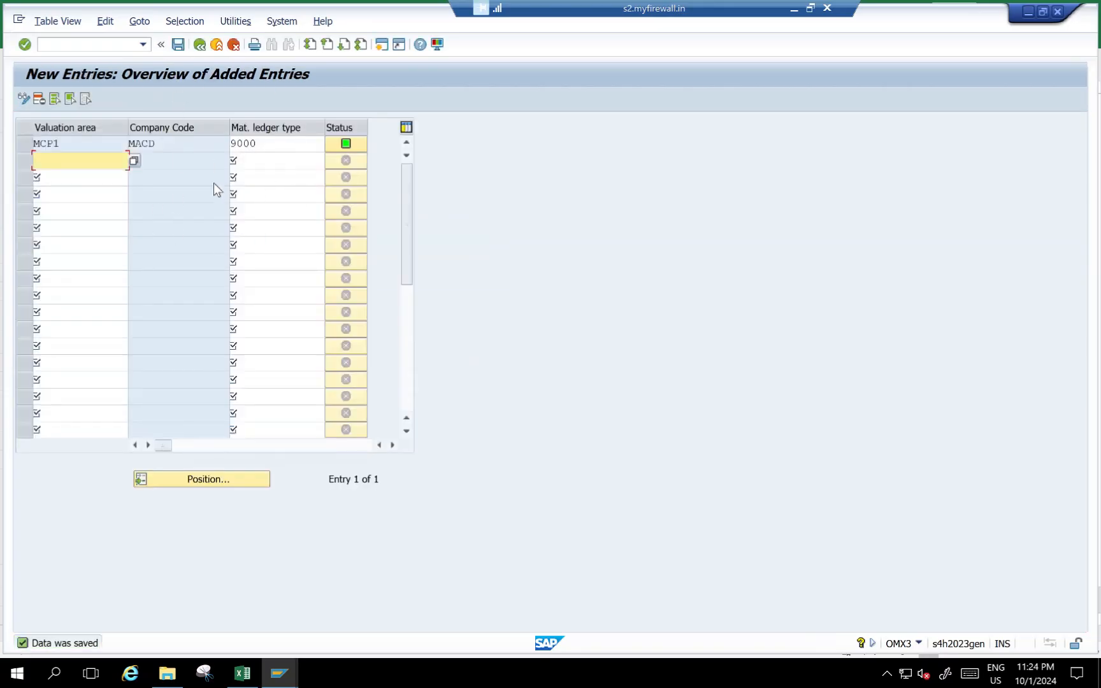
pyautogui.click(200, 44)
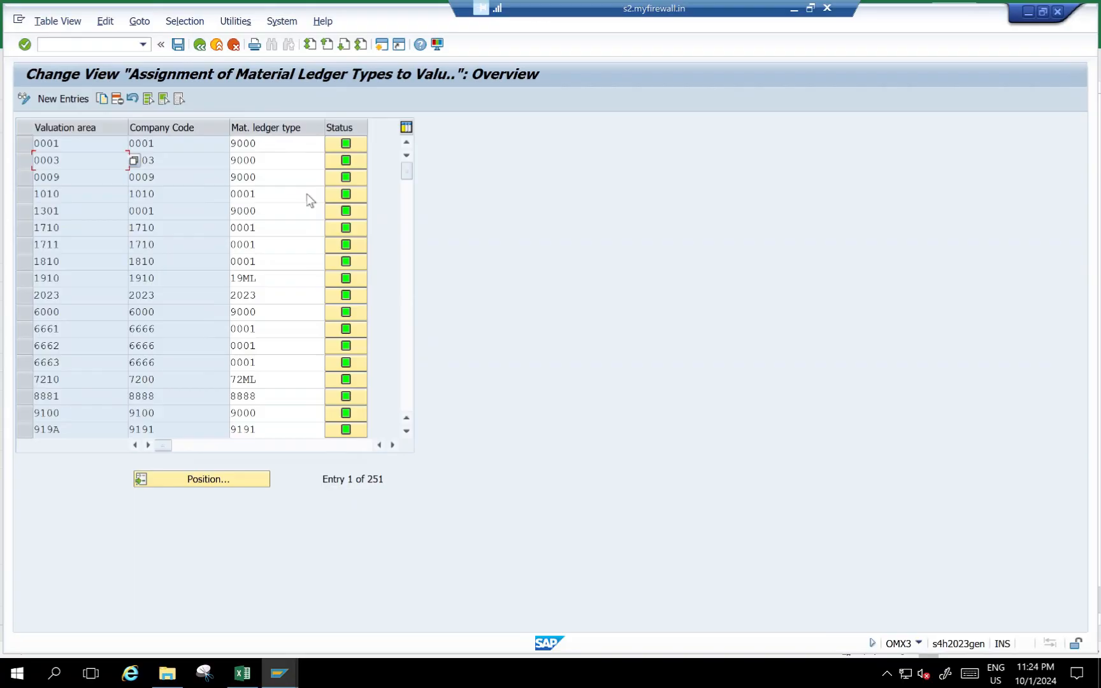
# Look up the transaction for activating the material ledger in the Excel notes and switch back to SAP.
pyautogui.hotkey('alt', 'Tab')
pyautogui.click(121, 521)
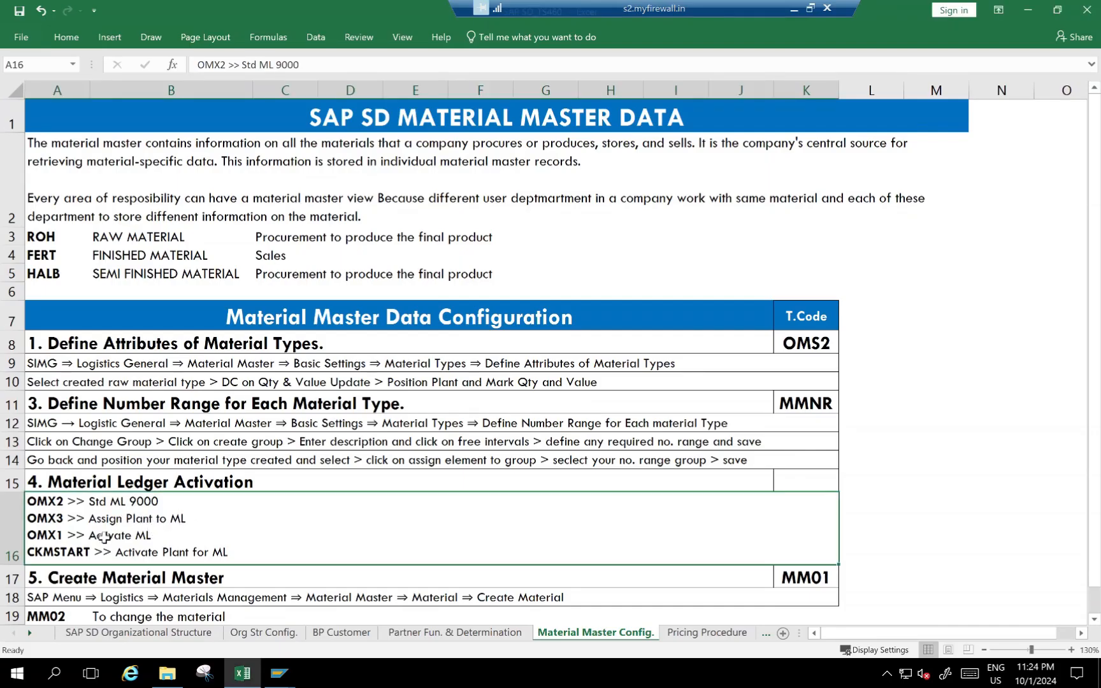
pyautogui.doubleClick(147, 536)
pyautogui.moveTo(152, 535); pyautogui.dragTo(27, 536)
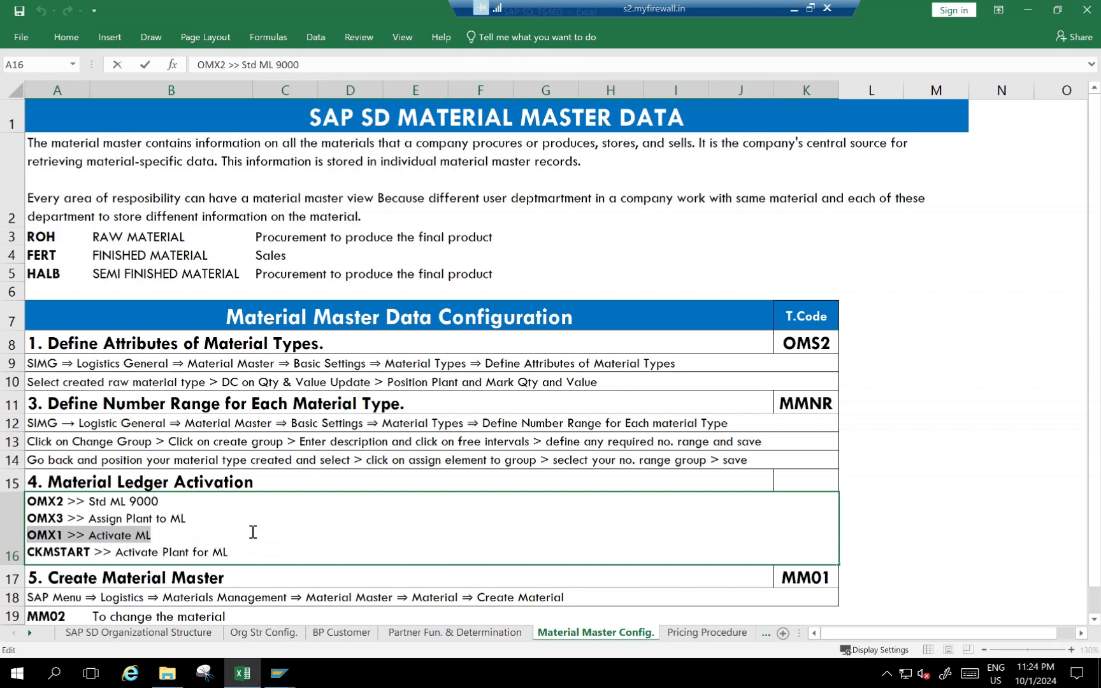
pyautogui.press('Tab')
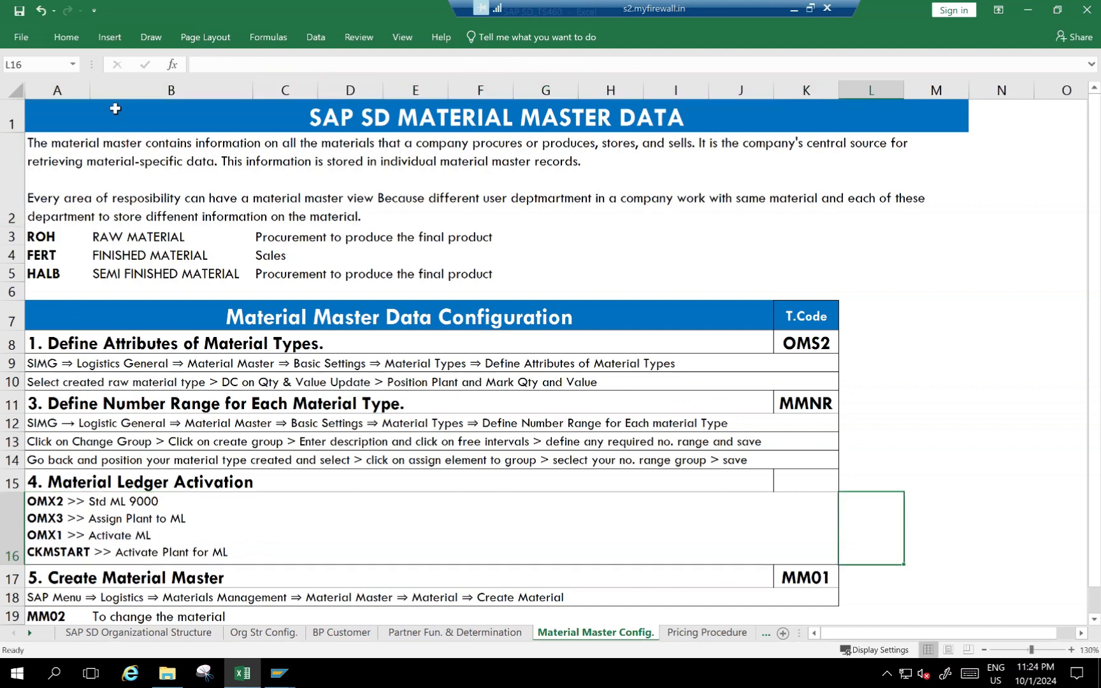
pyautogui.hotkey('alt', 'Tab')
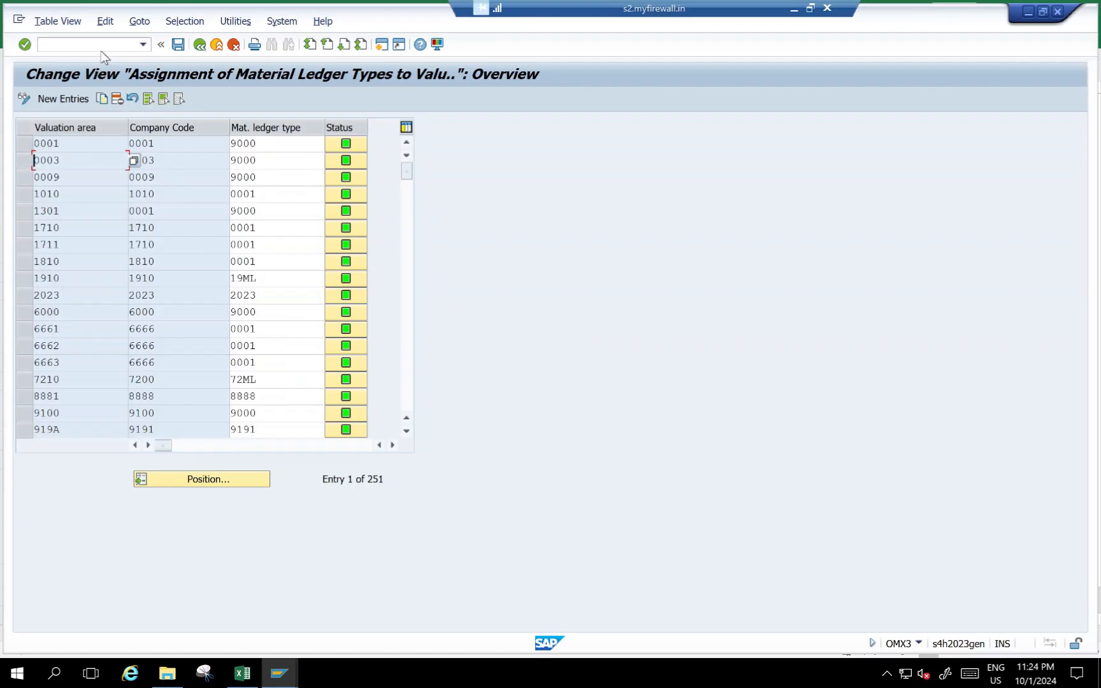
# Open transaction OMX1 and locate and select valuation area MCP1 in the material ledger activation list.
pyautogui.write('/NOMX1')
pyautogui.press('Return')
pyautogui.click(235, 479)
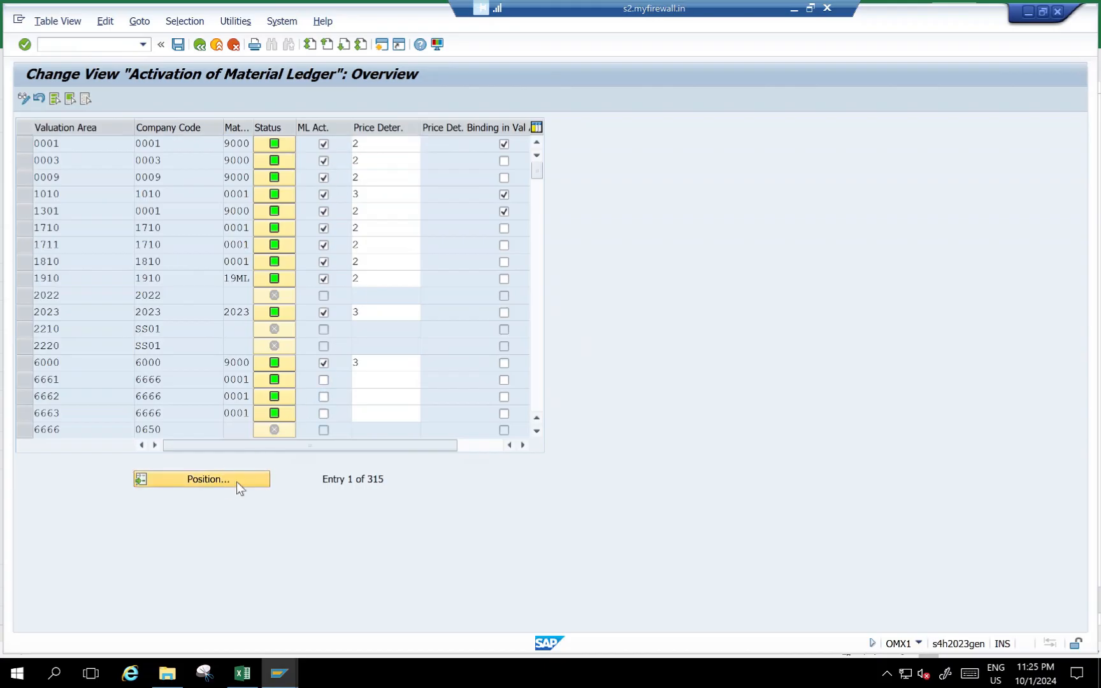
pyautogui.write('MCP1')
pyautogui.press('Return')
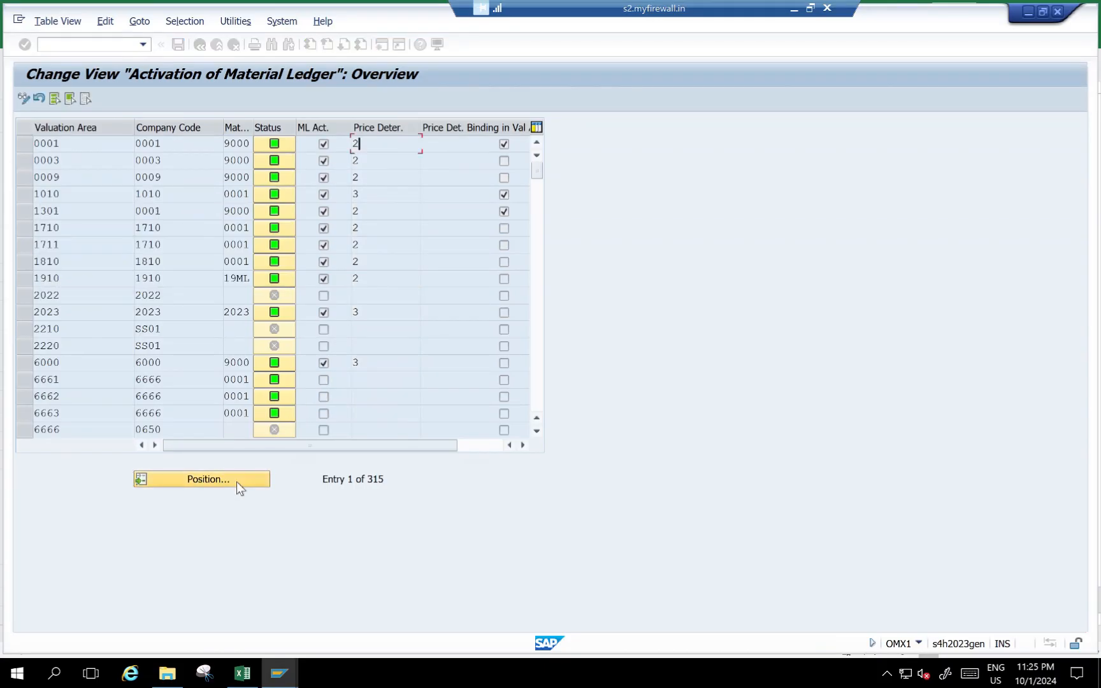
pyautogui.click(22, 149)
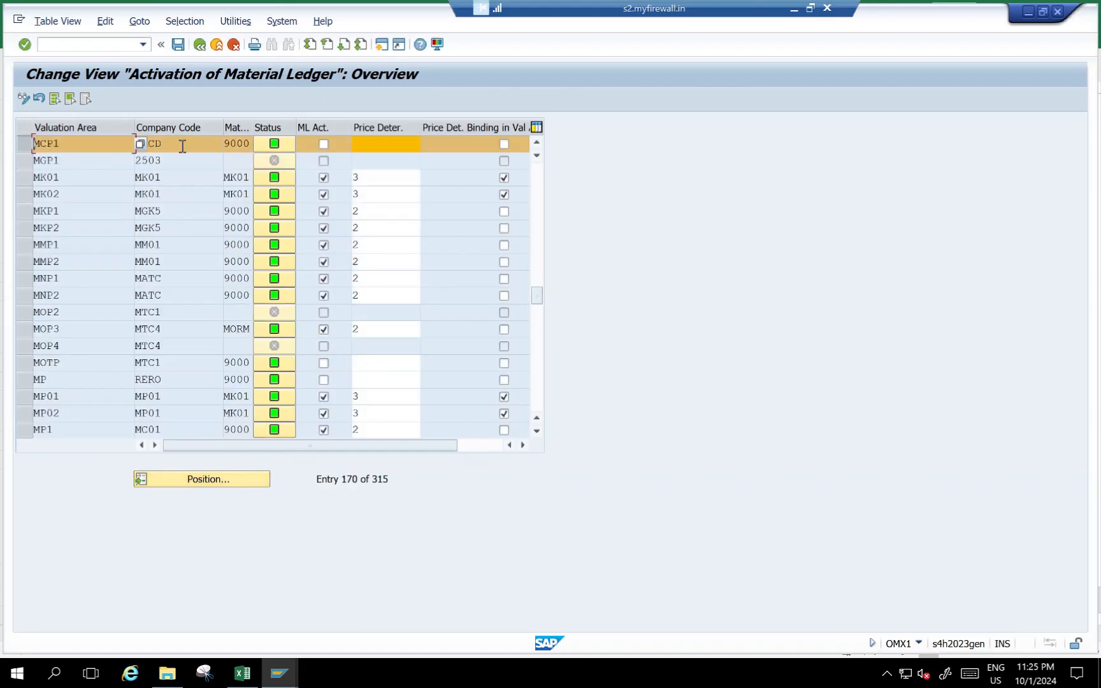
# Activate the material ledger for valuation area MCP1 with price determination 2, Transaction-Based.
pyautogui.click(323, 145)
pyautogui.click(386, 147)
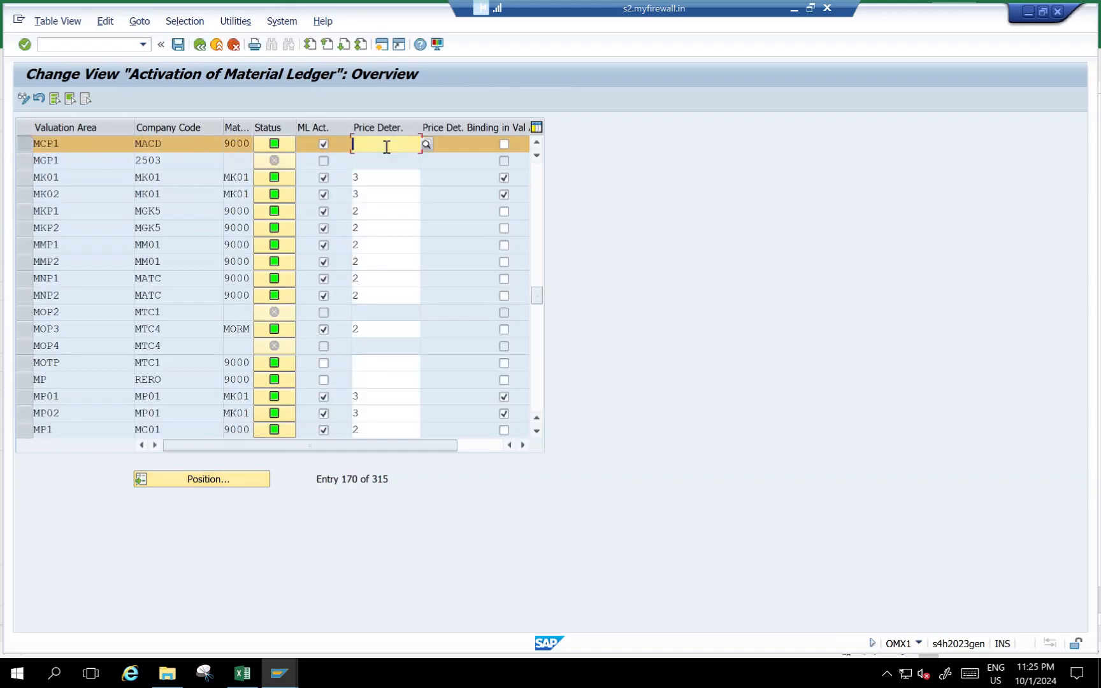
pyautogui.click(427, 145)
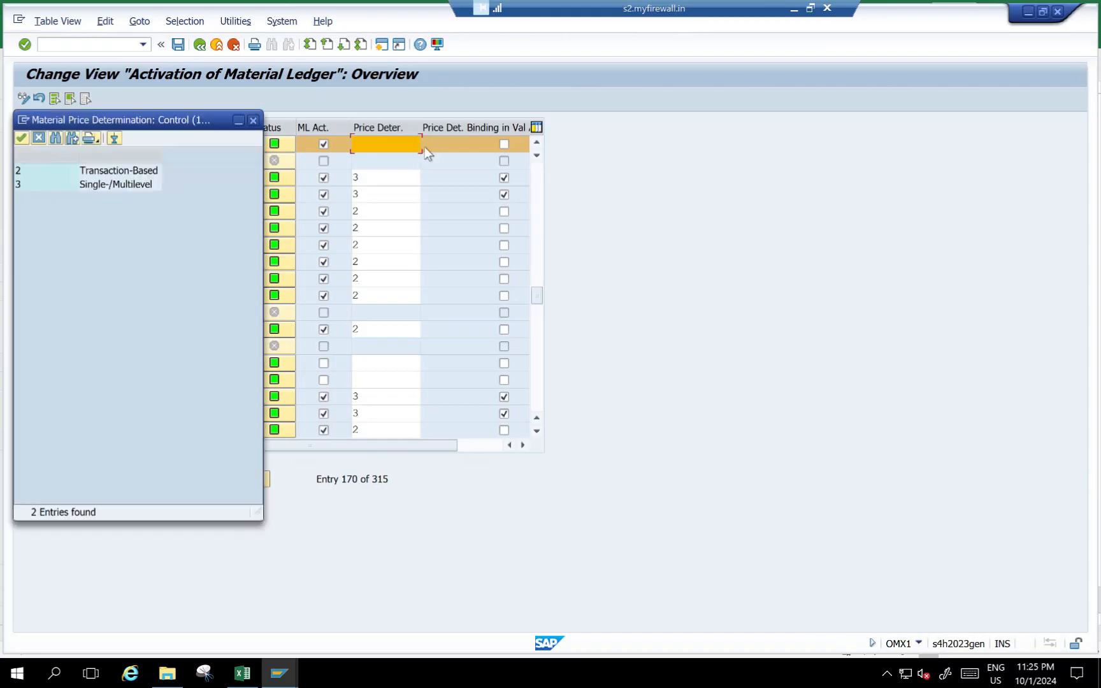
pyautogui.doubleClick(108, 172)
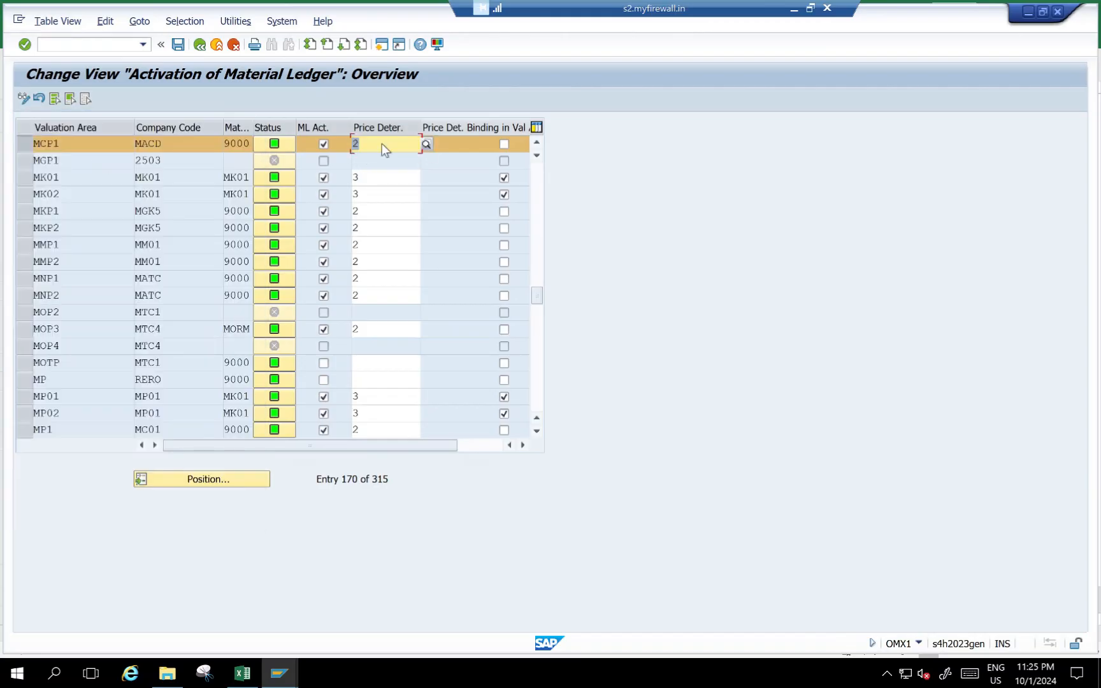
# Save the material ledger activation, acknowledge the live data conversion message, and accept the MACD COMPANY customizing request.
pyautogui.click(178, 44)
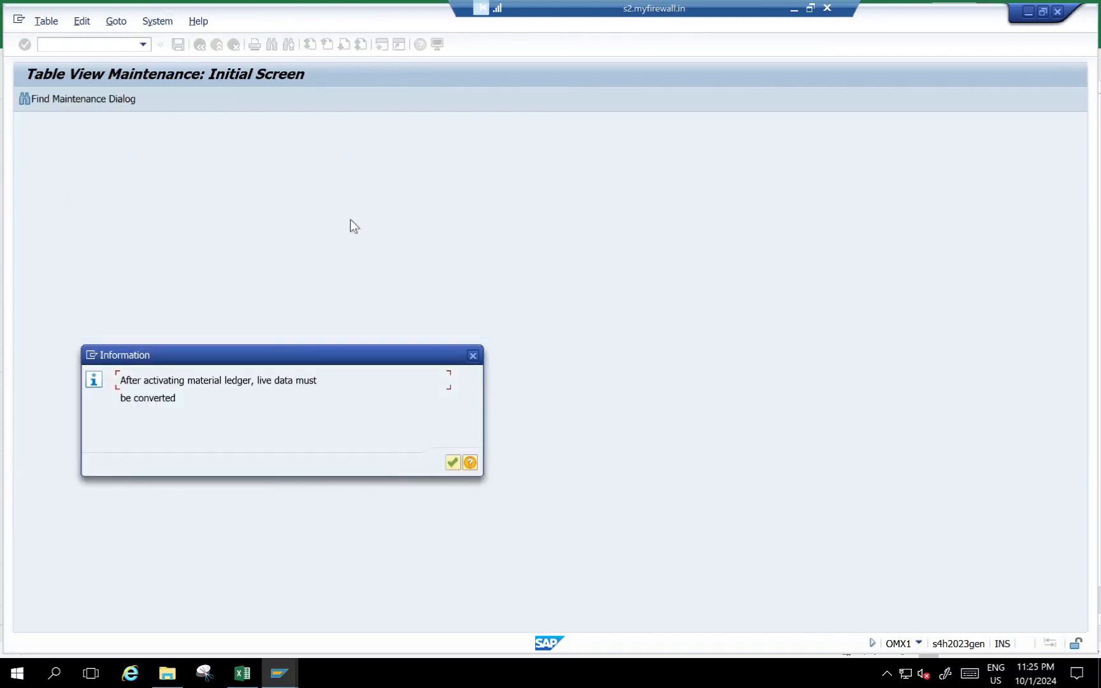
pyautogui.moveTo(252, 379); pyautogui.dragTo(121, 381)
pyautogui.moveTo(255, 381); pyautogui.dragTo(269, 404)
pyautogui.click(452, 462)
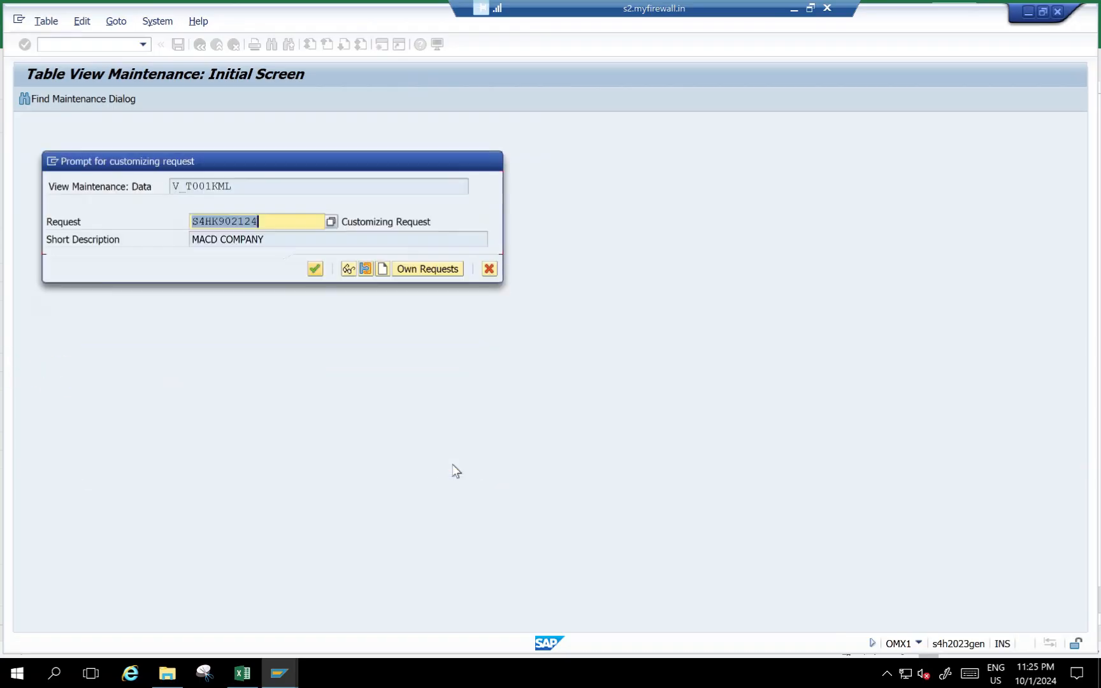
pyautogui.click(312, 270)
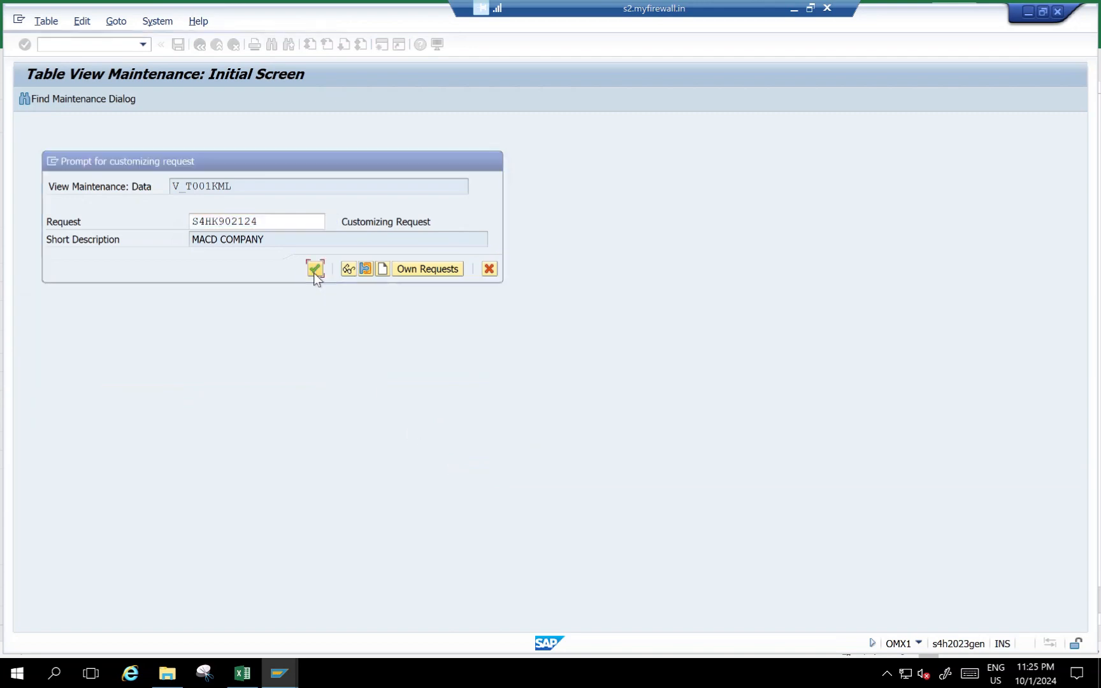
# Check the Excel notes for the plant activation transaction and open CKMSTART in SAP.
pyautogui.hotkey('alt', 'Tab')
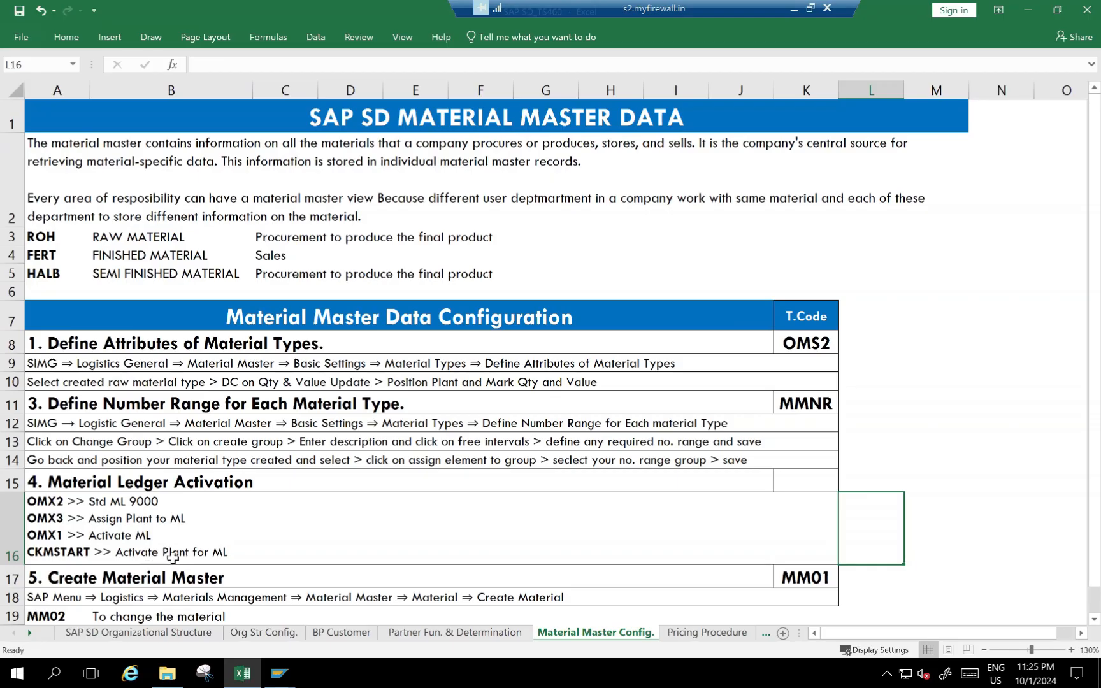
pyautogui.hotkey('alt', 'Tab')
pyautogui.click(67, 44)
pyautogui.write('/NCKMSTAR')
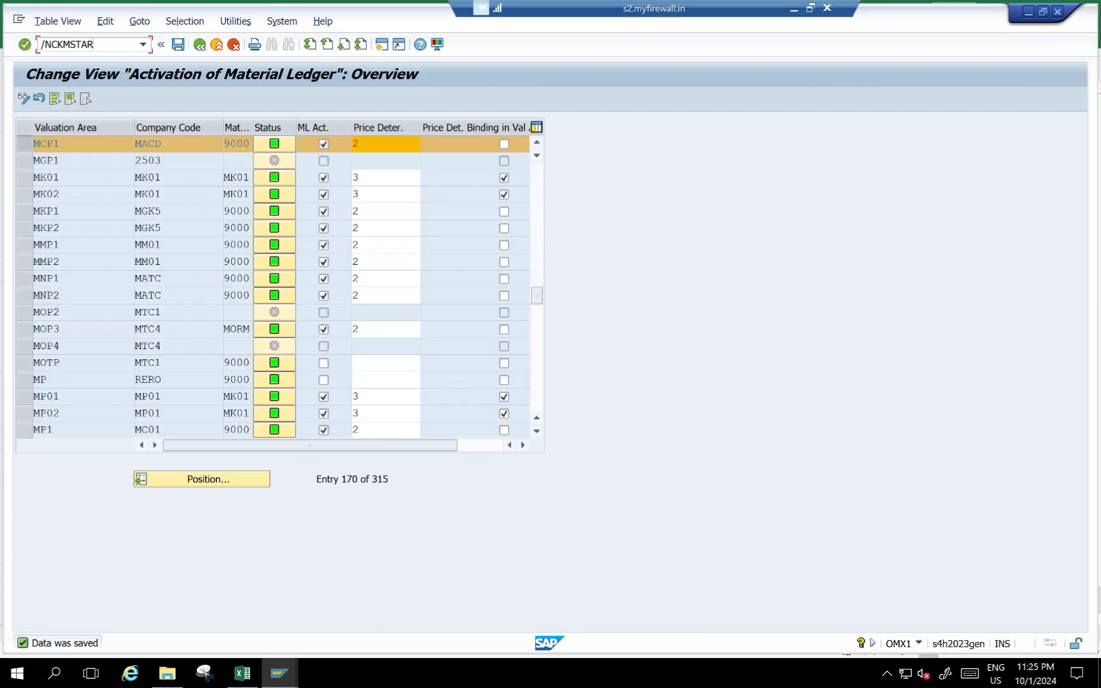
pyautogui.write('T')
pyautogui.press('Return')
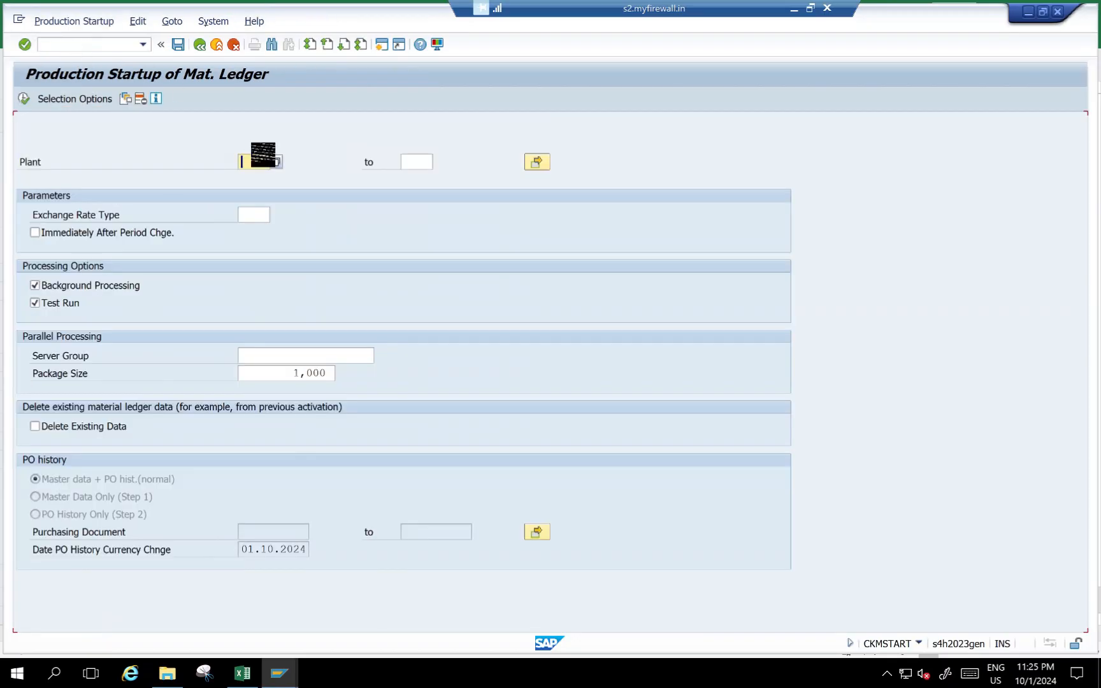
# Execute a test run of the material ledger production startup for plant MCP1 with exchange rate type M and background processing off.
pyautogui.write('MP')
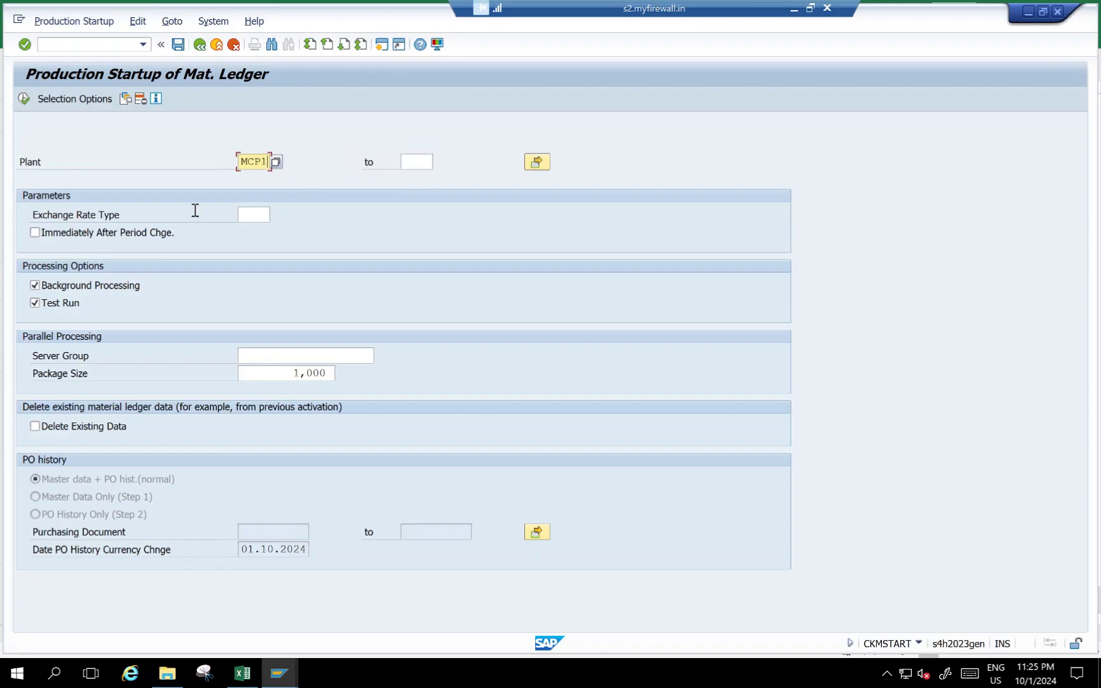
pyautogui.click(250, 215)
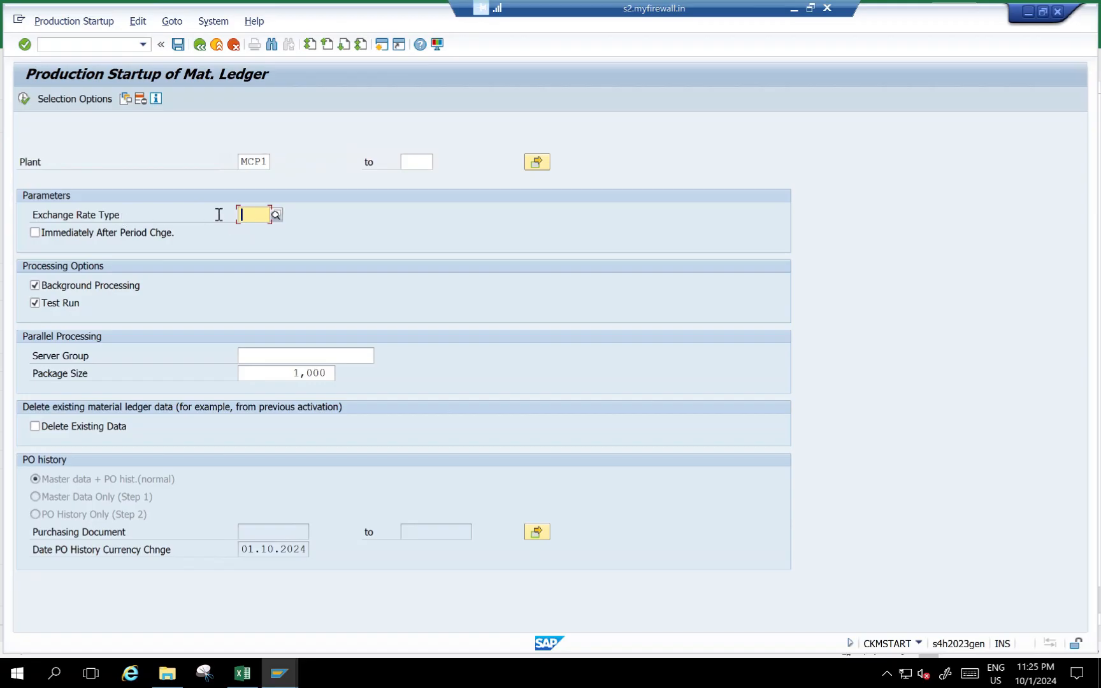
pyautogui.write('M')
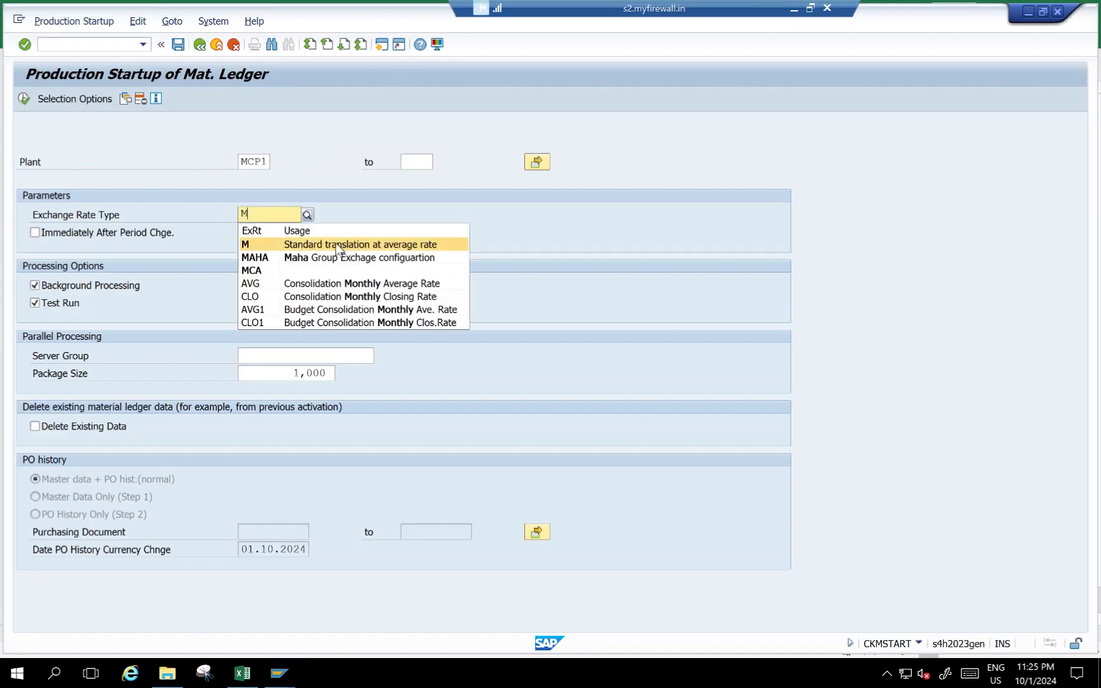
pyautogui.click(336, 246)
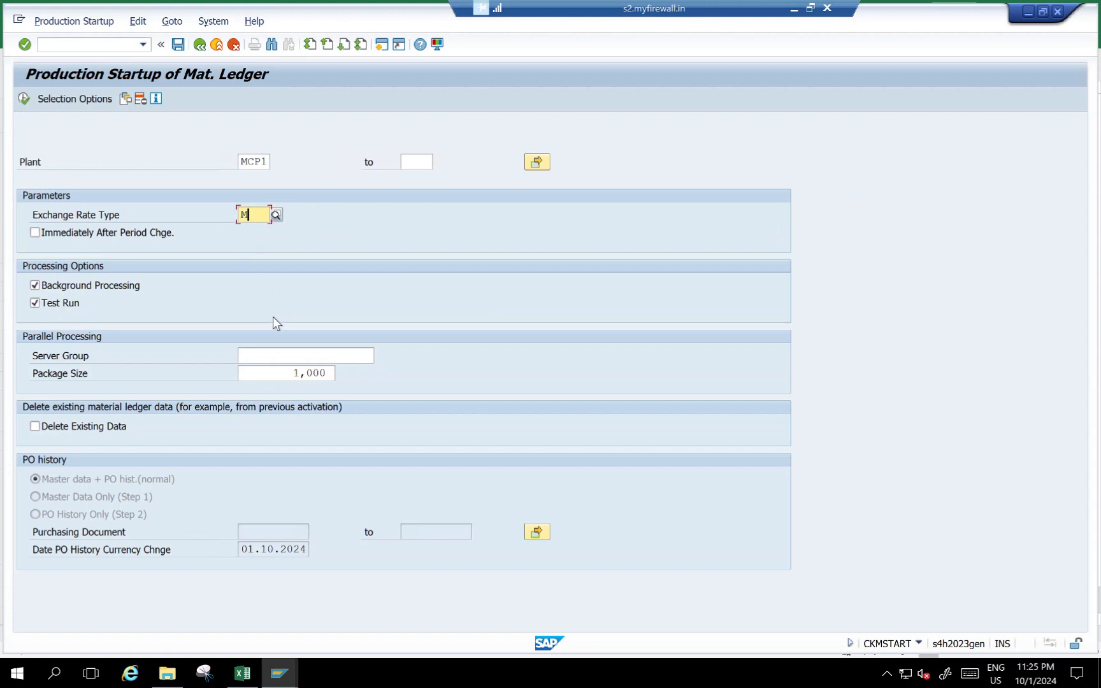
pyautogui.click(51, 287)
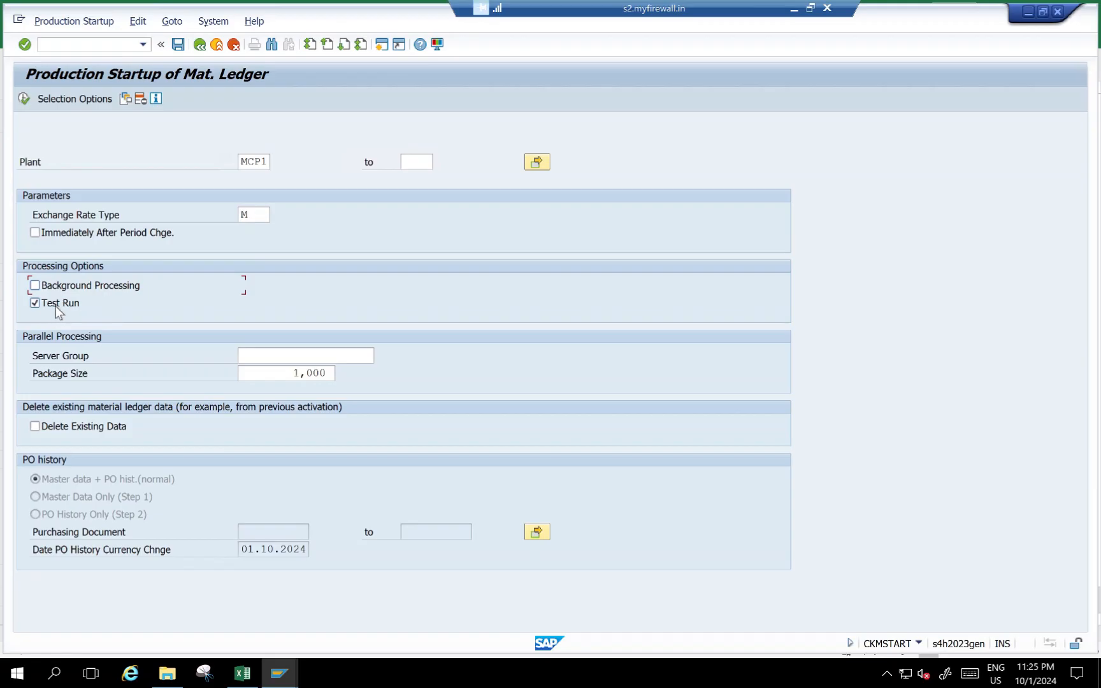
pyautogui.click(24, 98)
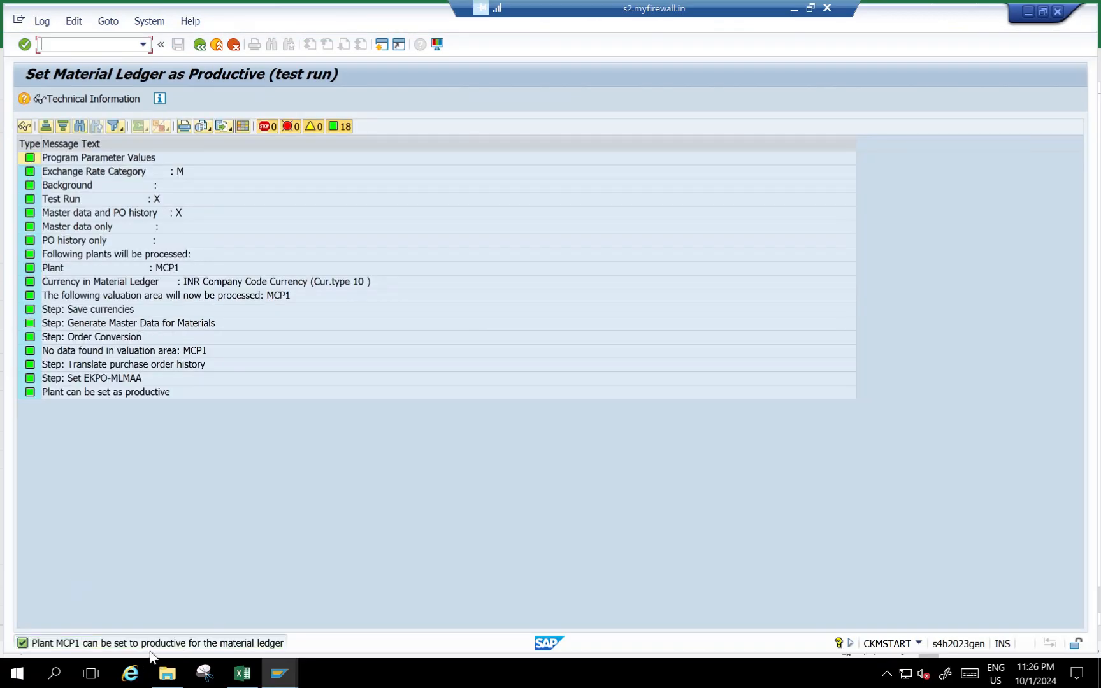
# Run the material ledger production startup for plant MCP1 with Test Run off, and return to SAP Easy Access.
pyautogui.click(201, 46)
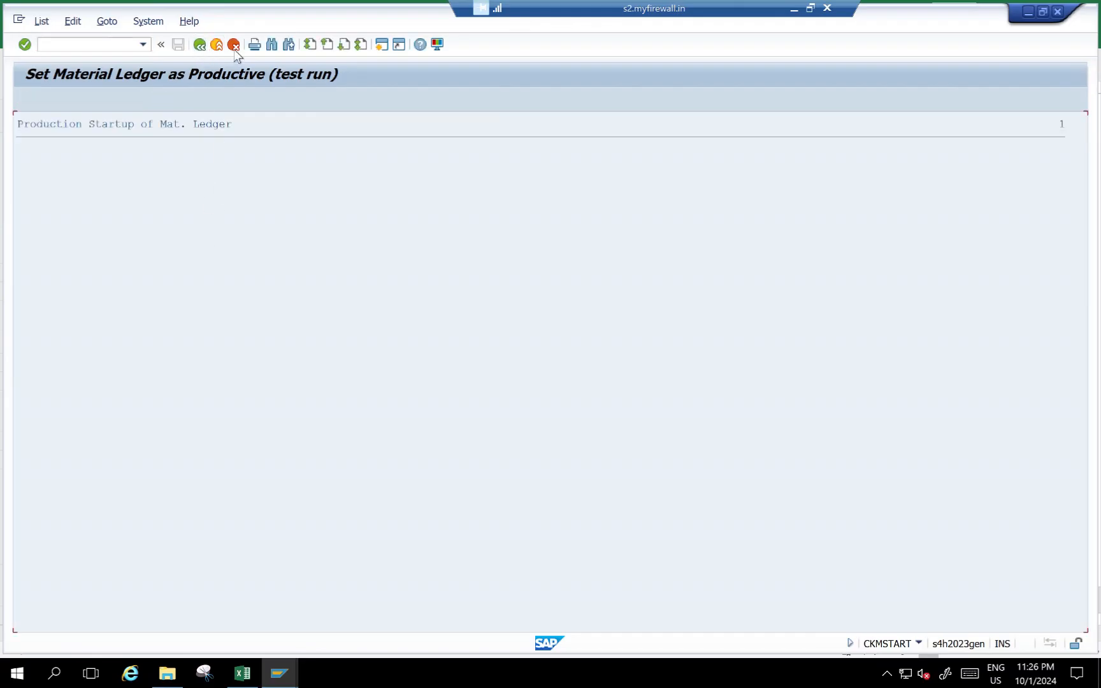
pyautogui.click(200, 45)
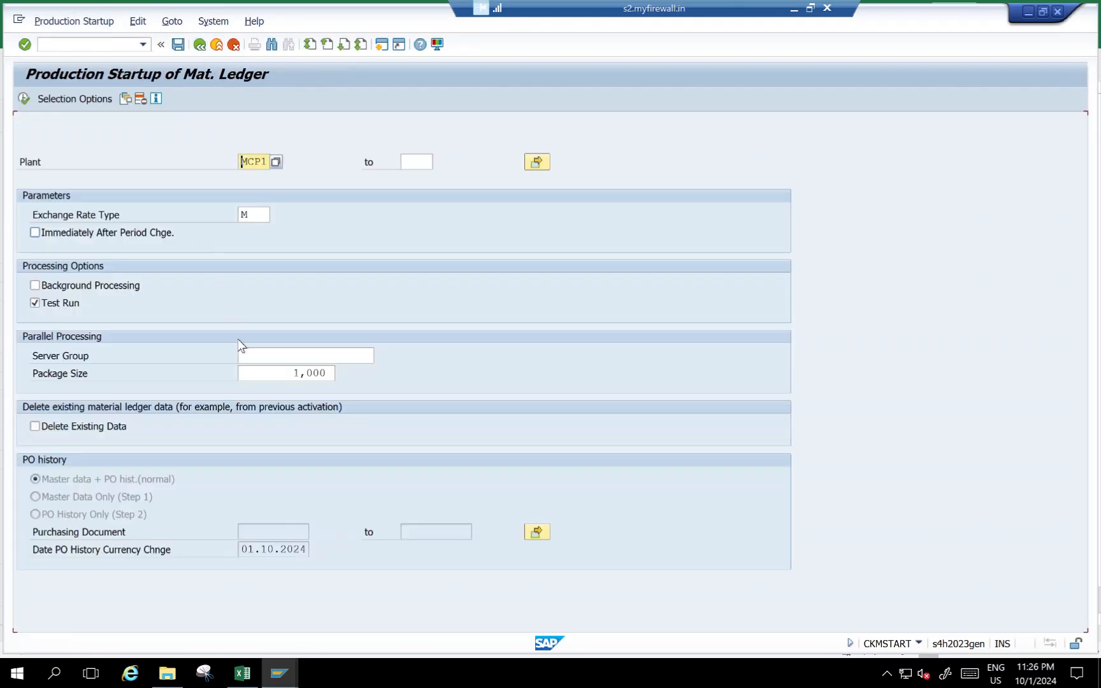
pyautogui.click(42, 304)
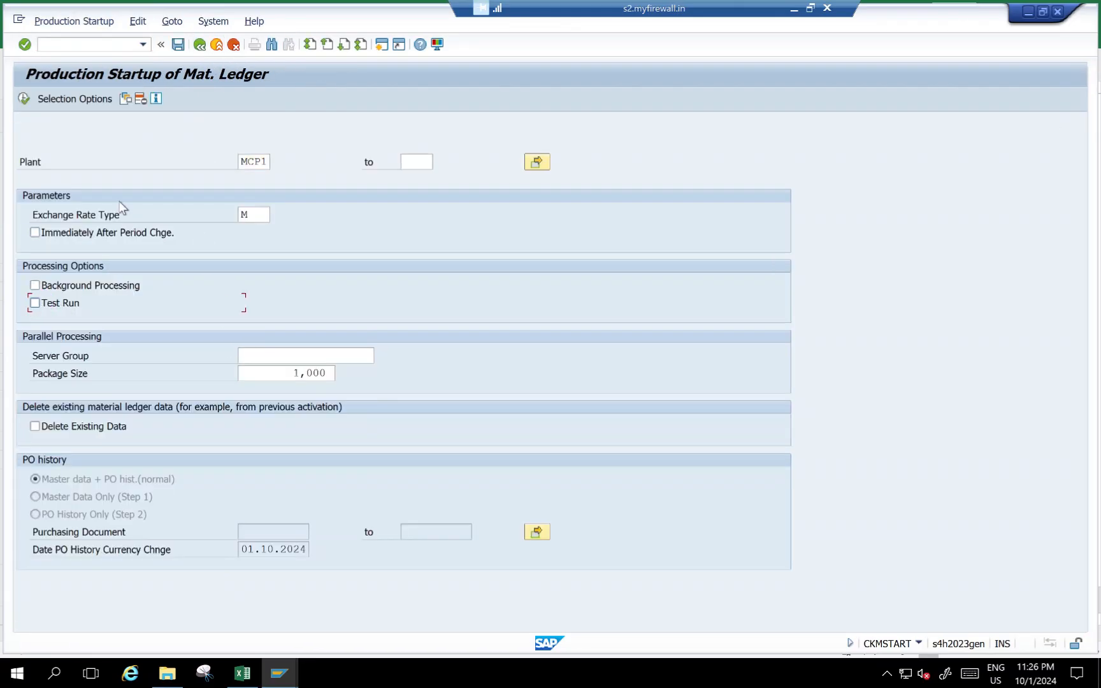
pyautogui.click(25, 99)
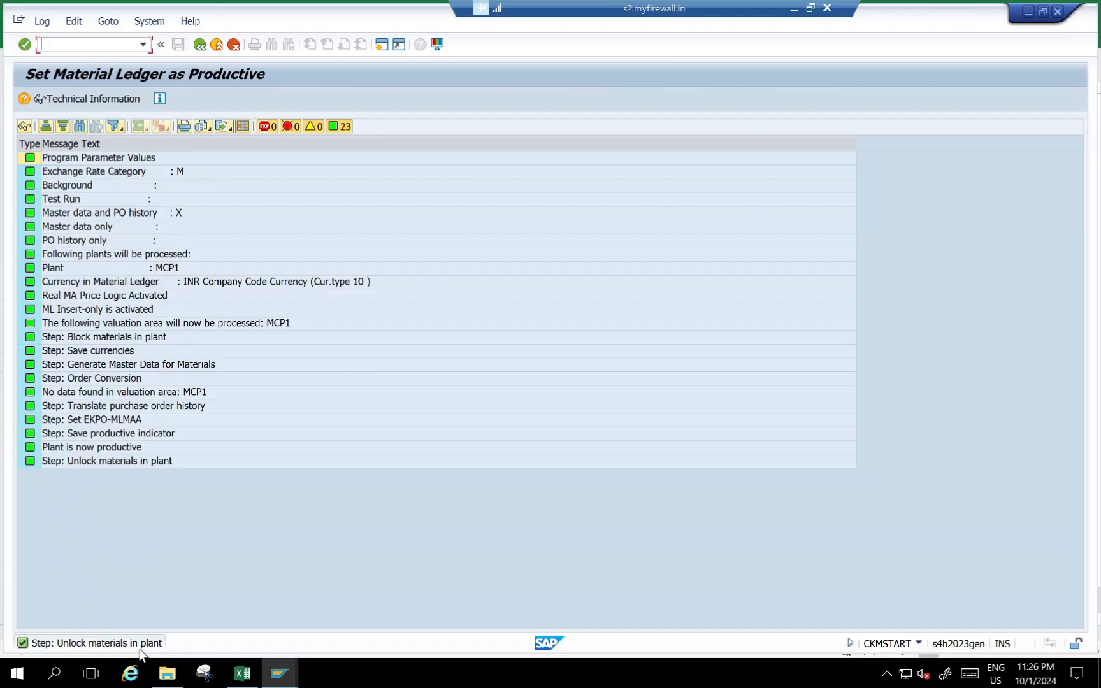
pyautogui.write('/n')
pyautogui.press('Return')
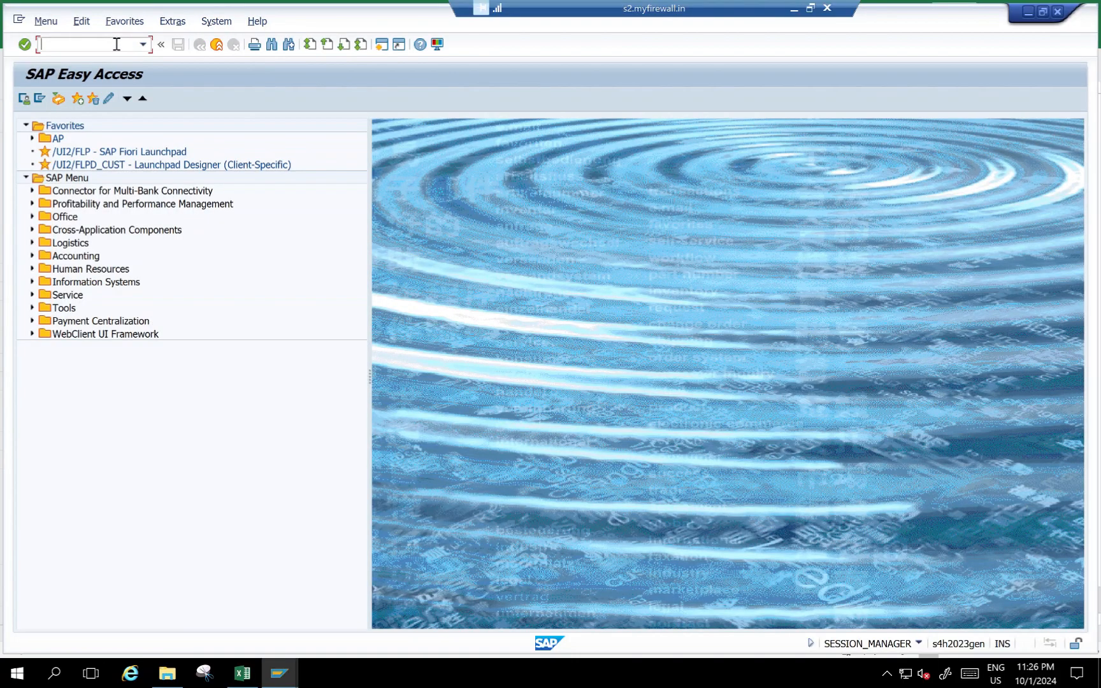
# Check the Excel notes for the material creation transaction and open MM01 in SAP.
pyautogui.hotkey('alt', 'Tab')
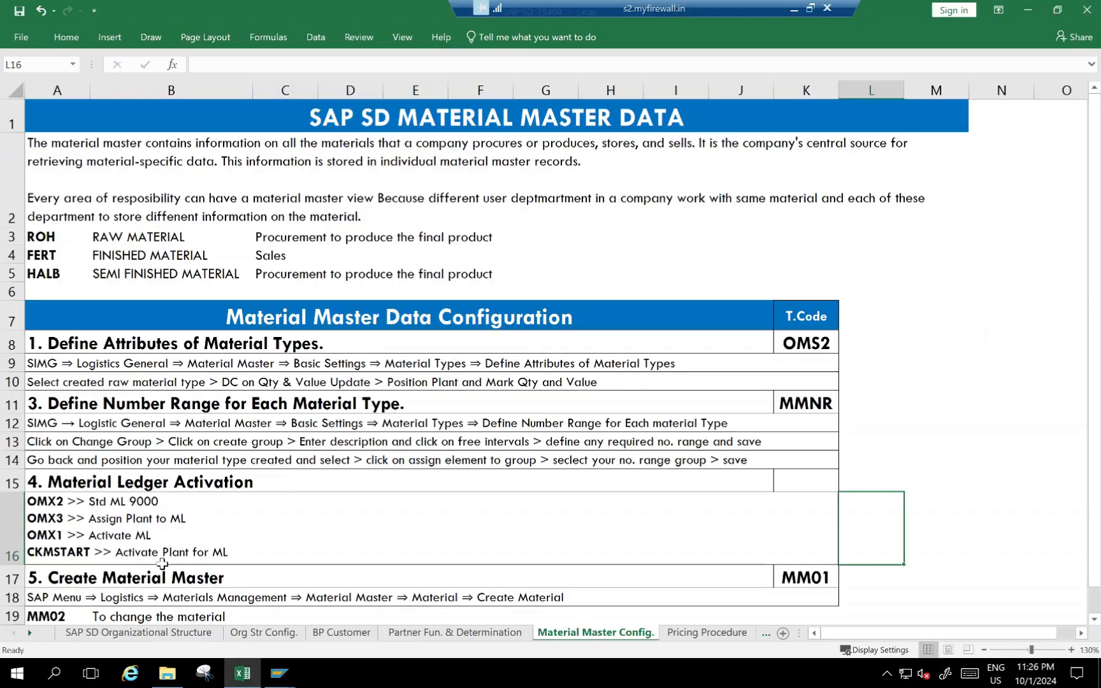
pyautogui.scroll(-1, 192, 566)
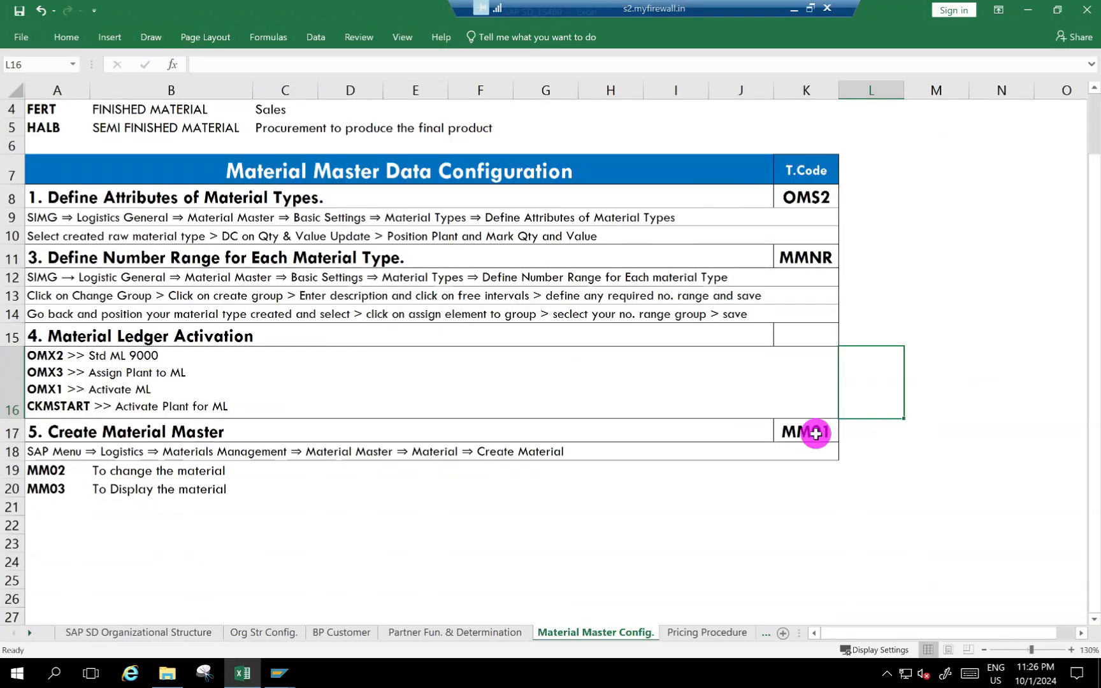
pyautogui.click(815, 433)
pyautogui.hotkey('alt', 'Tab')
pyautogui.click(73, 40)
pyautogui.write('/nmm01')
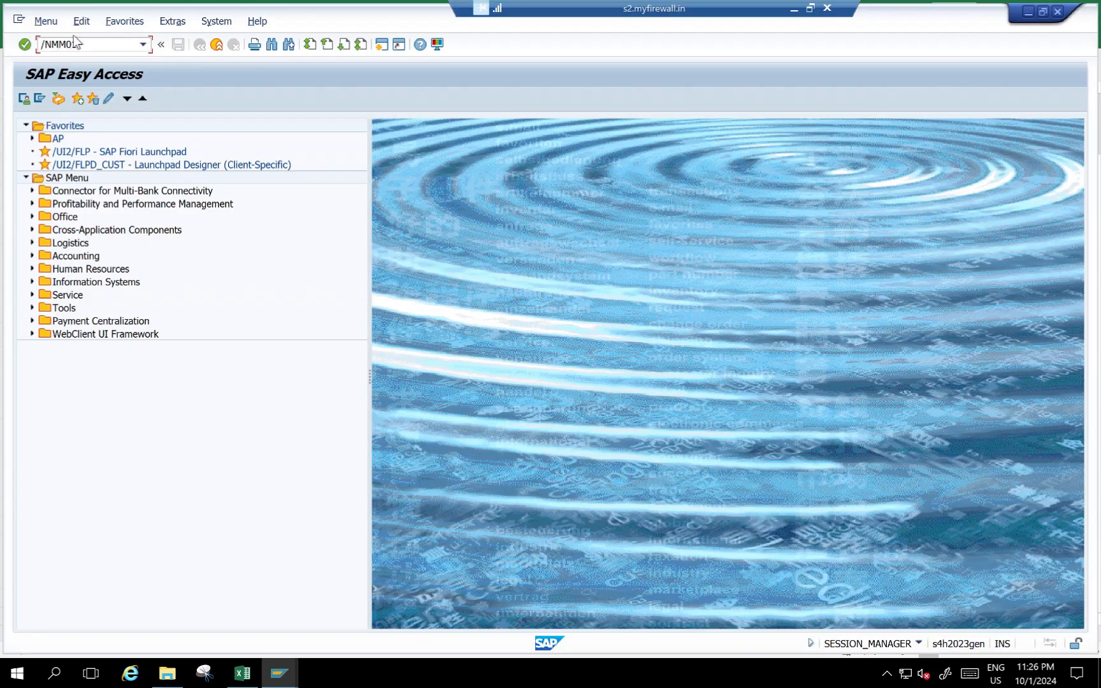
pyautogui.press('Return')
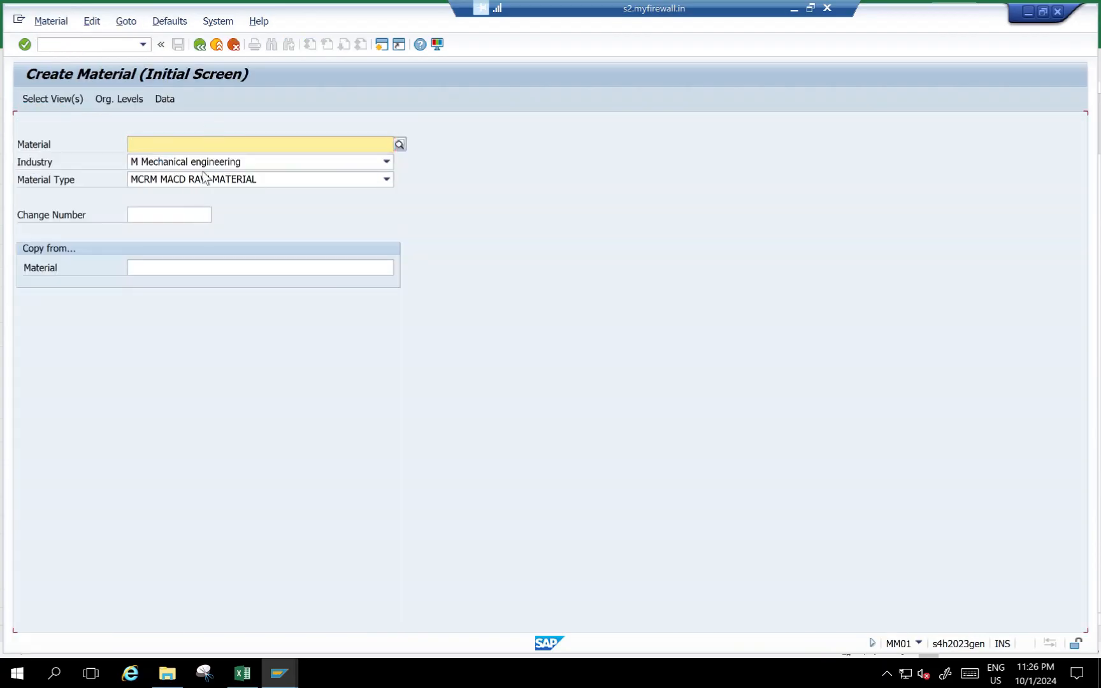
# Accept the preset industry, material type MCRM and selected views, and set plant MCP1 and storage location MCS1 as organizational levels.
pyautogui.press('Return')
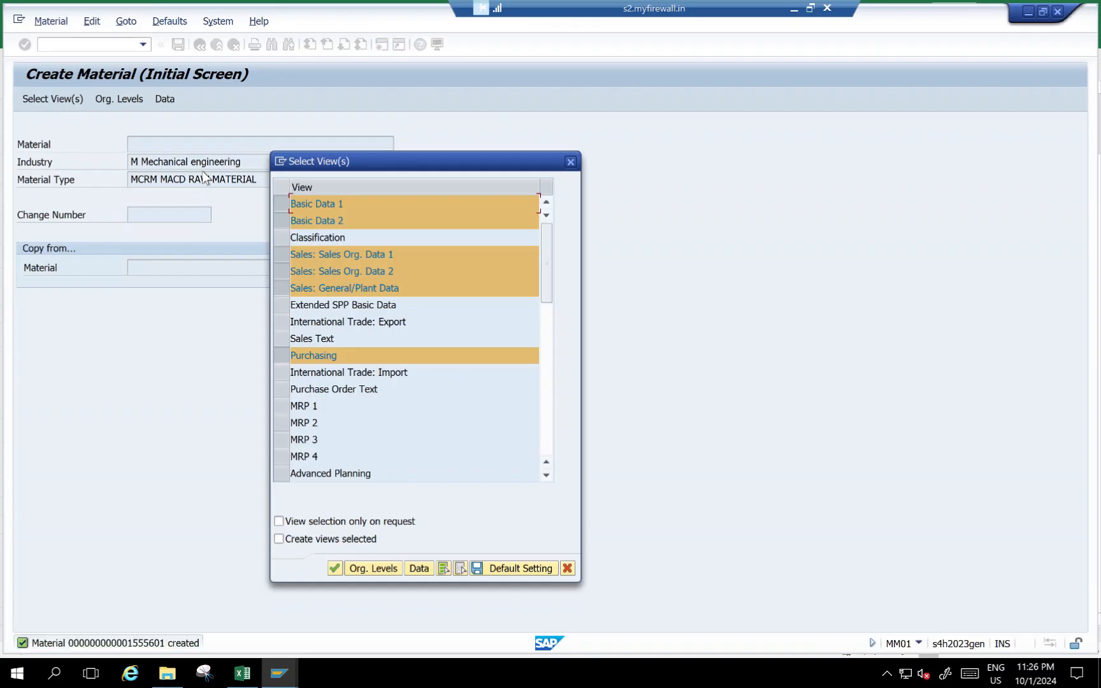
pyautogui.press('Return')
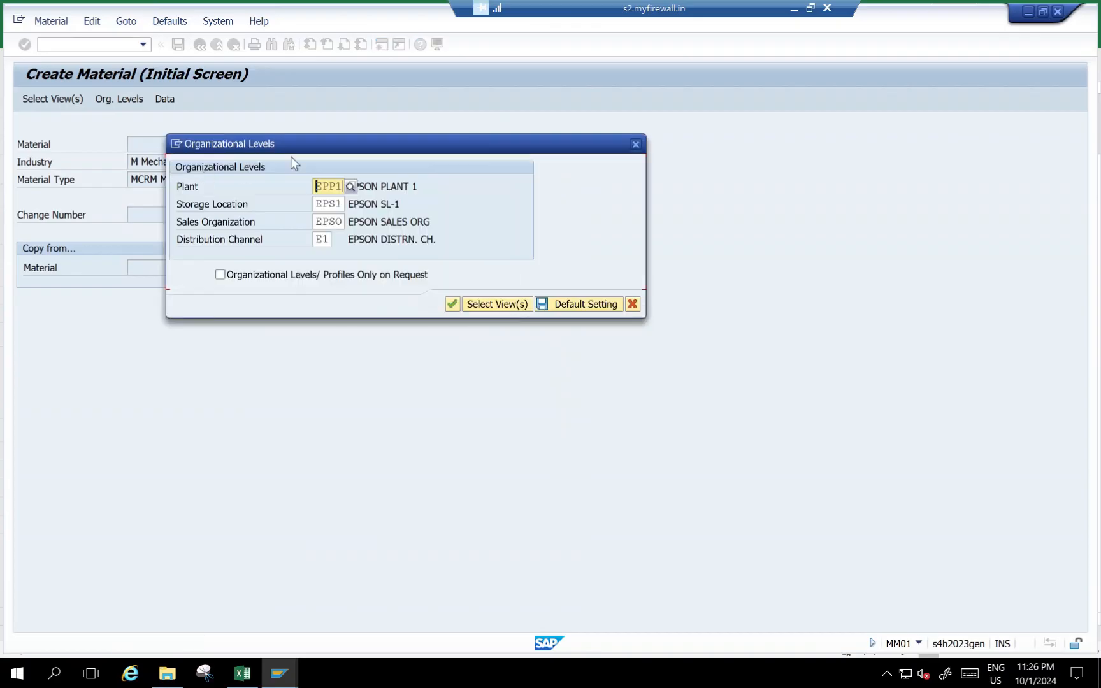
pyautogui.press('Delete')
pyautogui.press('Delete')
pyautogui.press('Delete')
pyautogui.press('Delete')
pyautogui.write('MCP1')
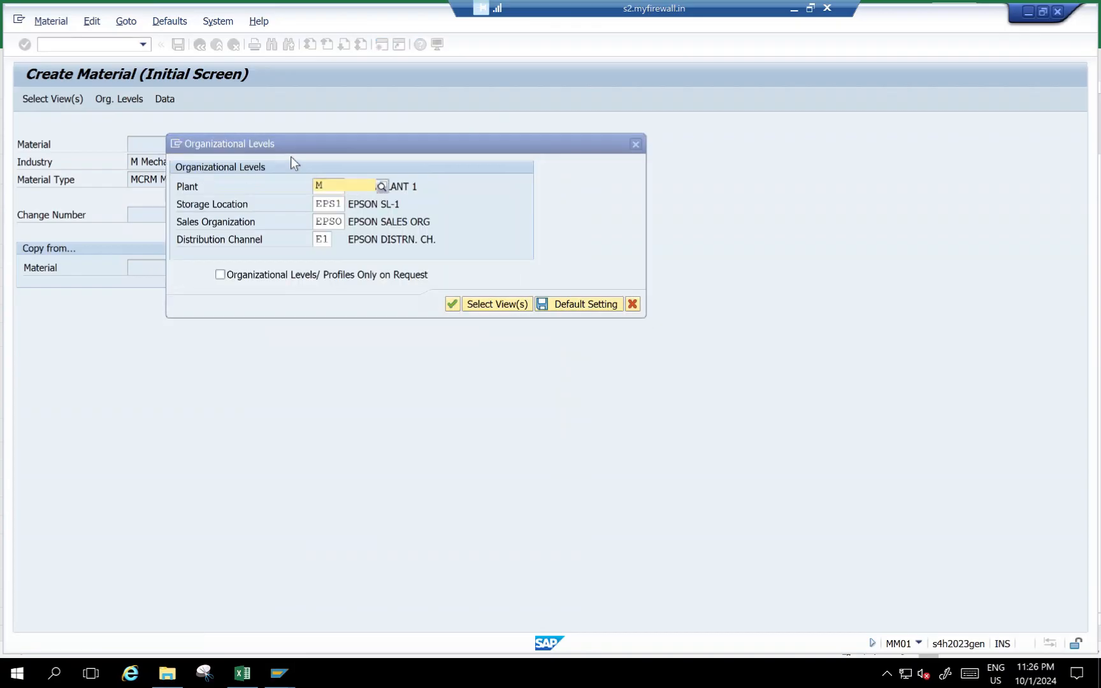
pyautogui.press('Tab')
pyautogui.write('MC')
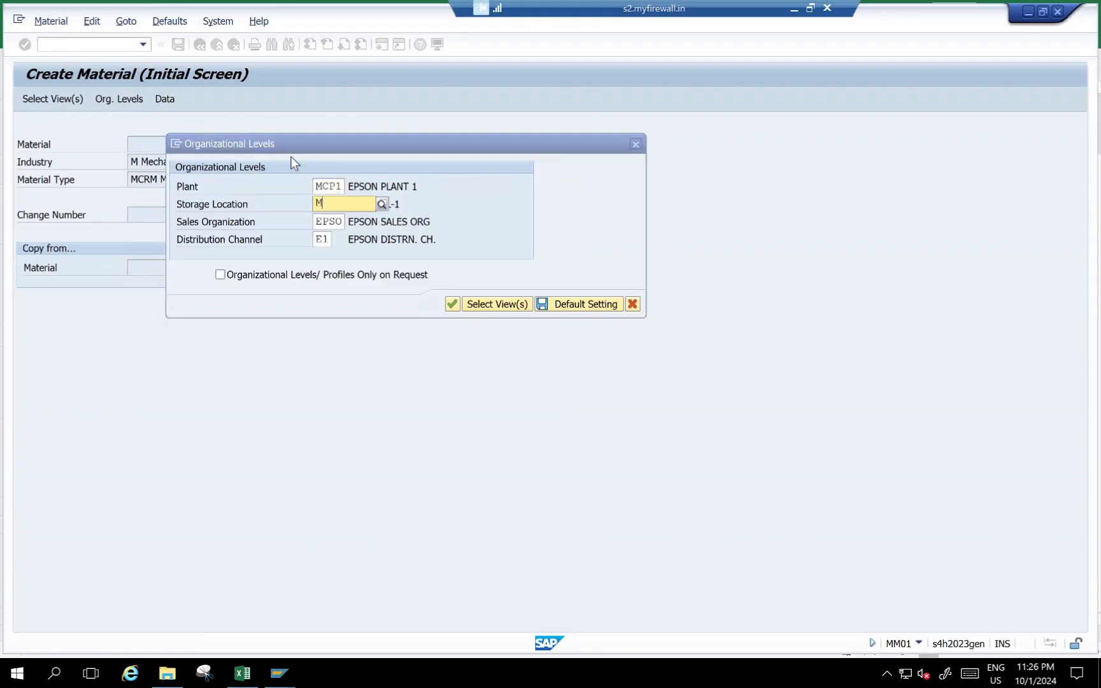
pyautogui.write('S1')
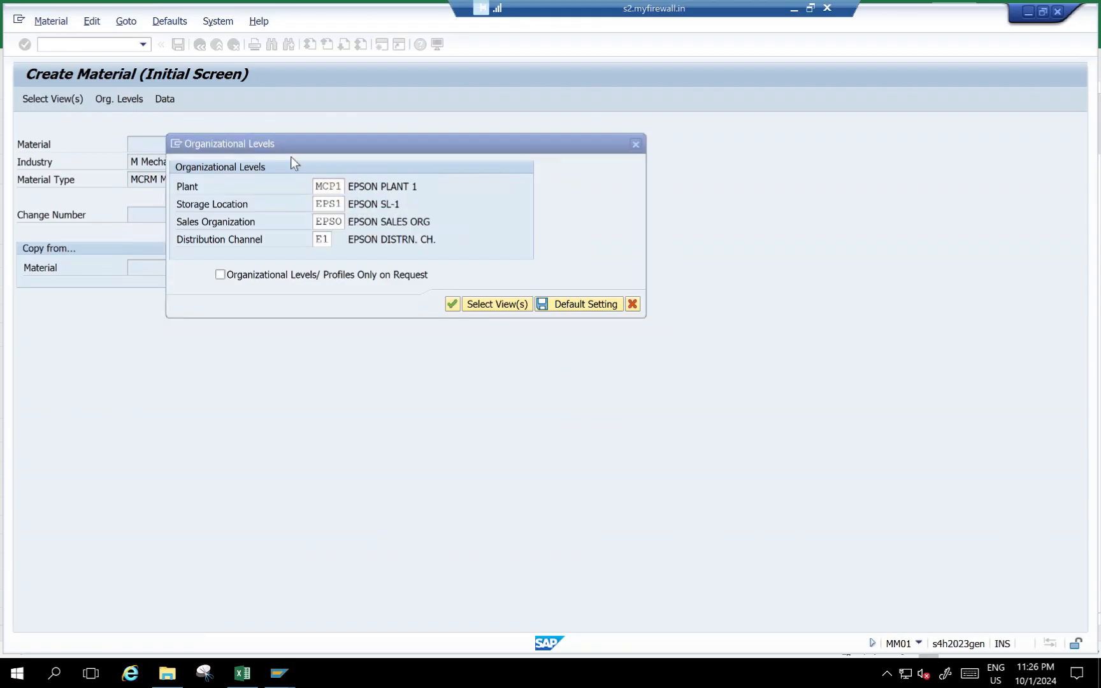
# Set sales organization MCSO and distribution channel MC, and confirm the organizational levels.
pyautogui.press('Tab')
pyautogui.write('MCSO')
pyautogui.press('Tab')
pyautogui.write('MC')
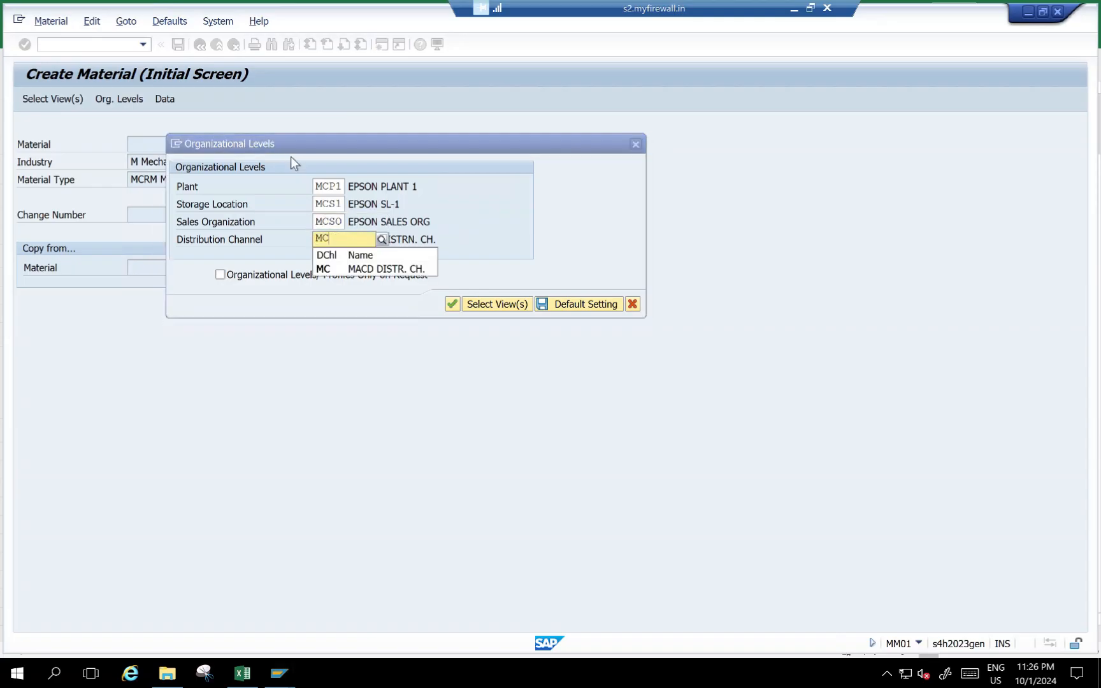
pyautogui.press('Return')
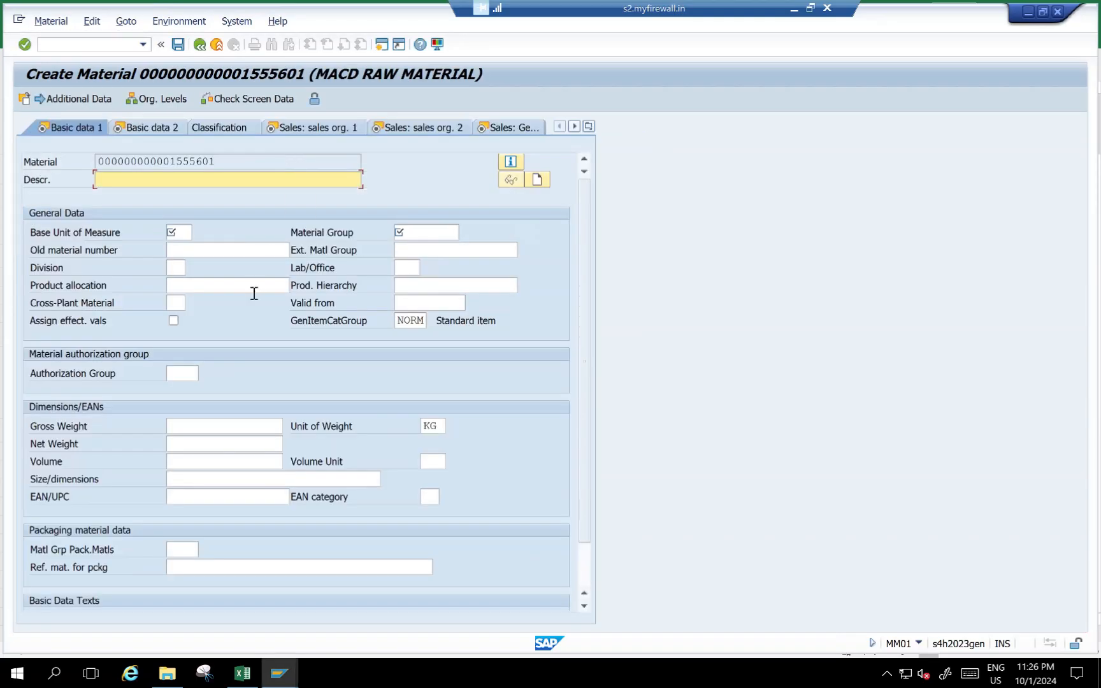
# Enter the material description "MACD MATERIAL - 1" and set the base unit of measure to EA.
pyautogui.click(200, 177)
pyautogui.write('MACD MATERIAL - 1')
pyautogui.press('Tab')
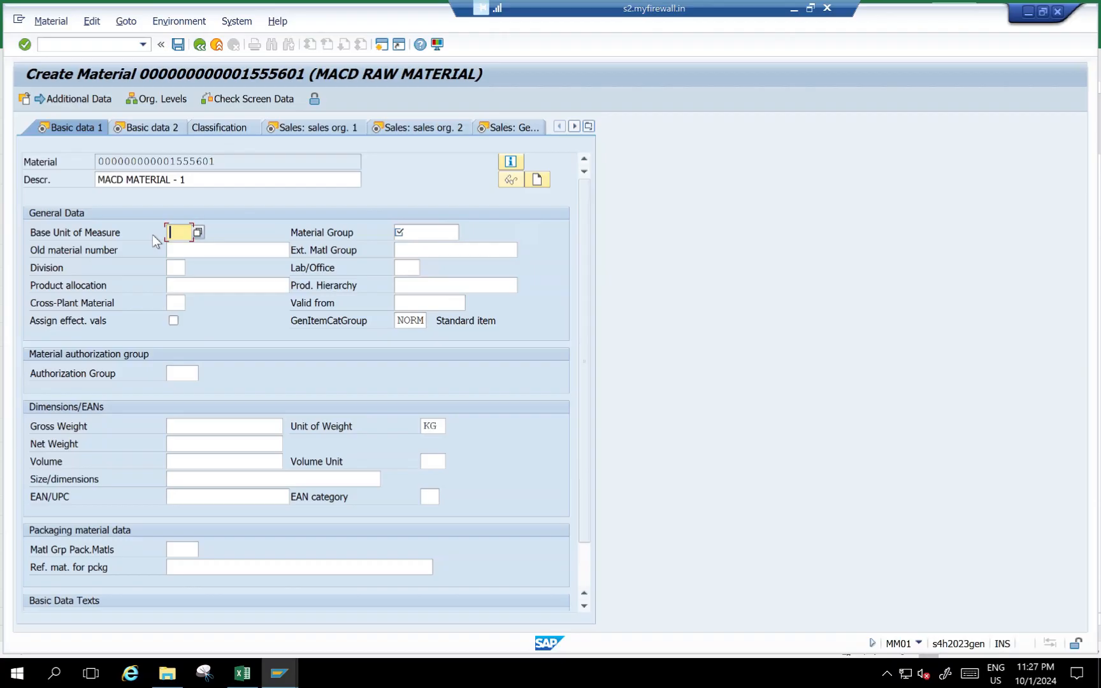
pyautogui.click(196, 235)
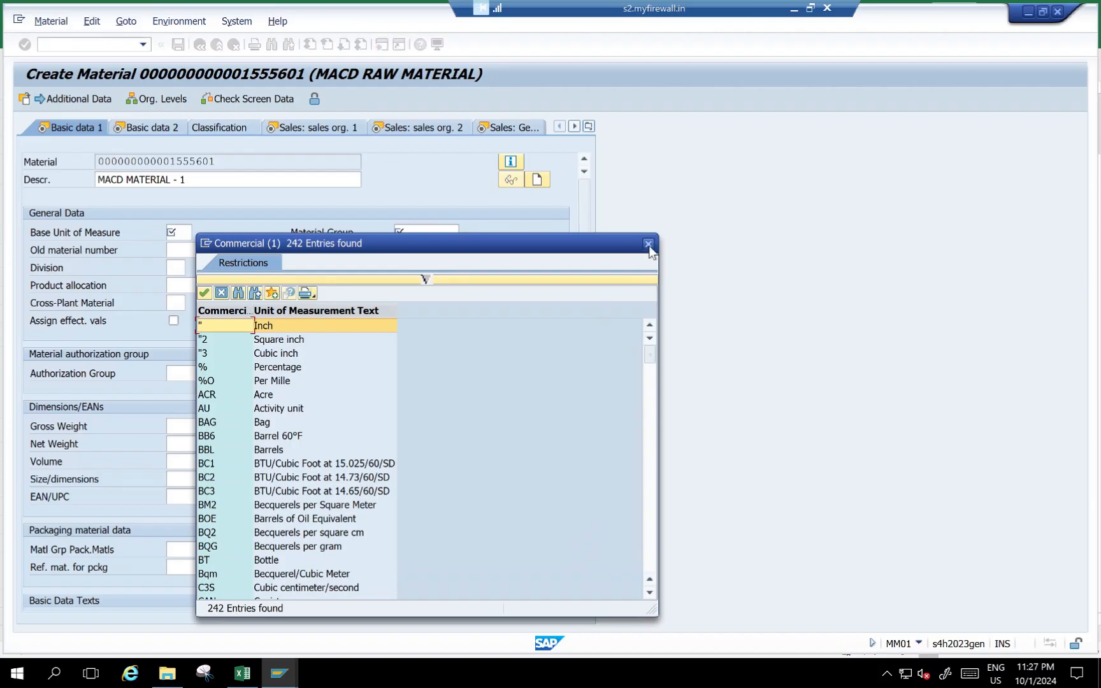
pyautogui.click(648, 244)
pyautogui.write('E')
pyautogui.press('Down')
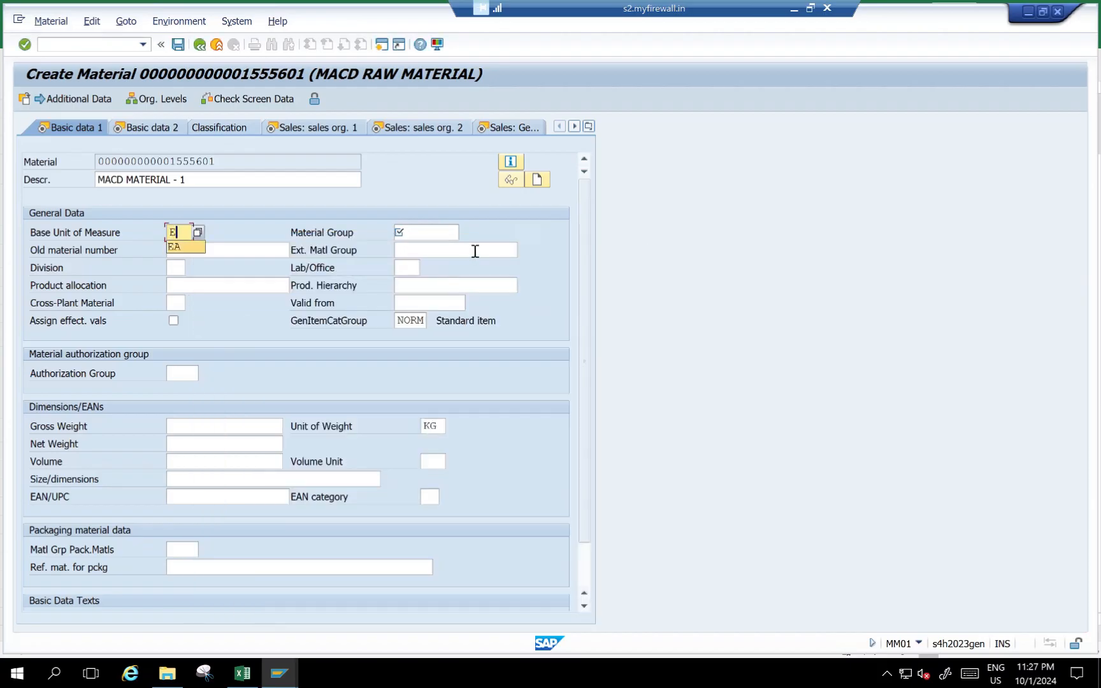
pyautogui.press('Return')
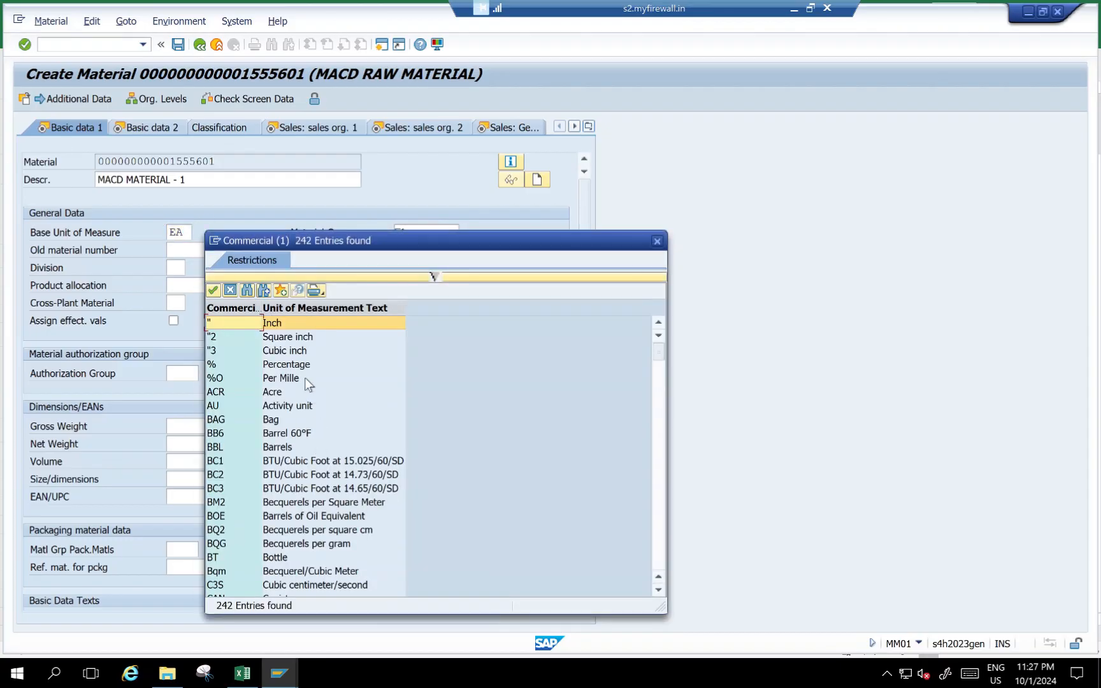
pyautogui.click(657, 240)
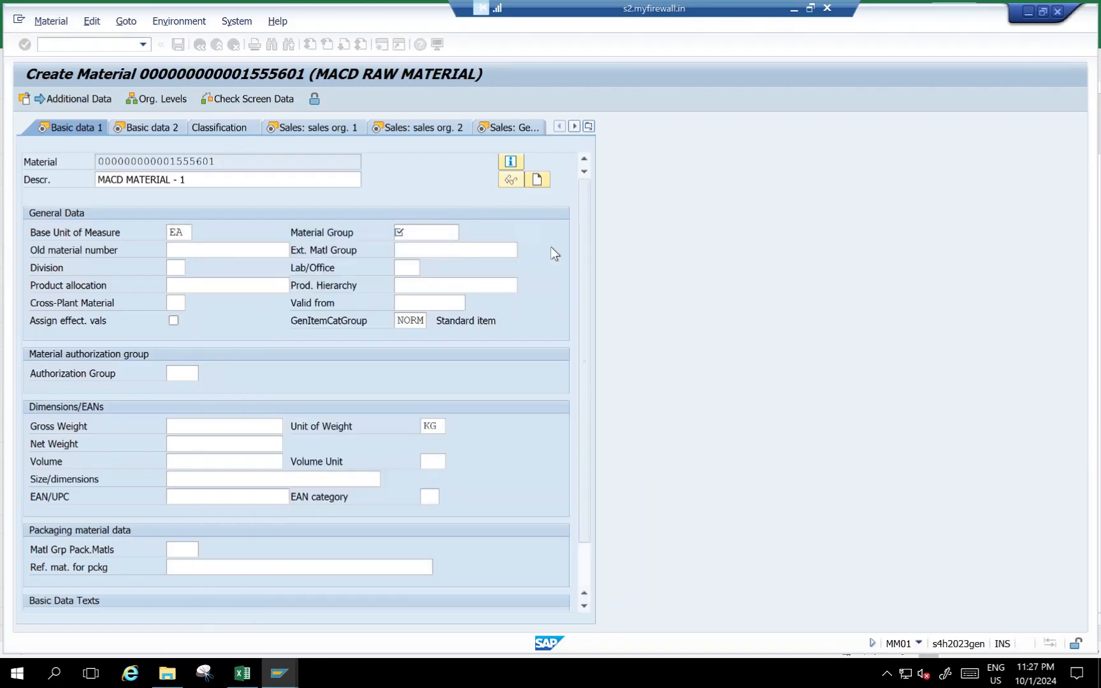
# Assign material group 01, enter gross and net weights of 1 KG, and confirm the Basic data 1 view.
pyautogui.click(421, 234)
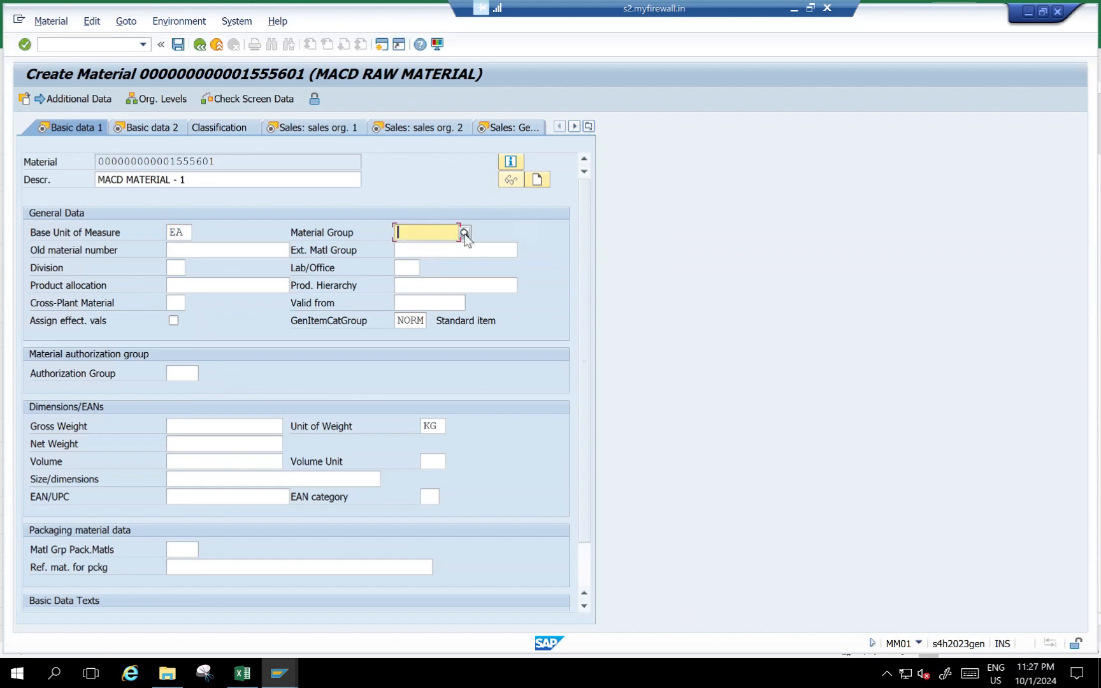
pyautogui.click(465, 234)
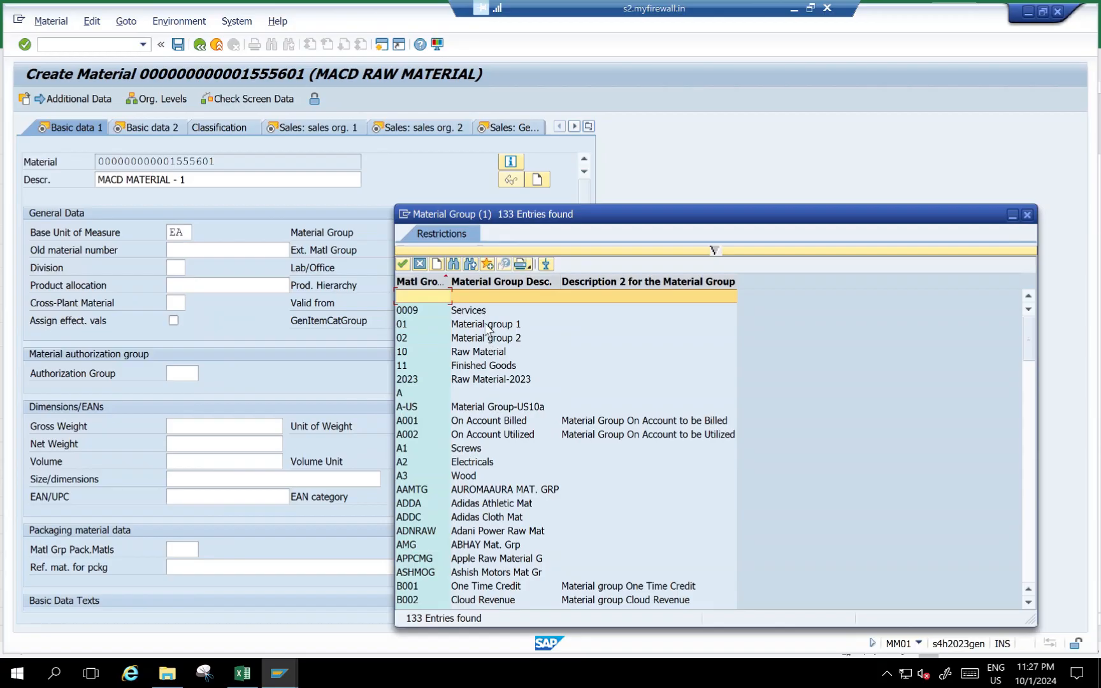
pyautogui.doubleClick(484, 325)
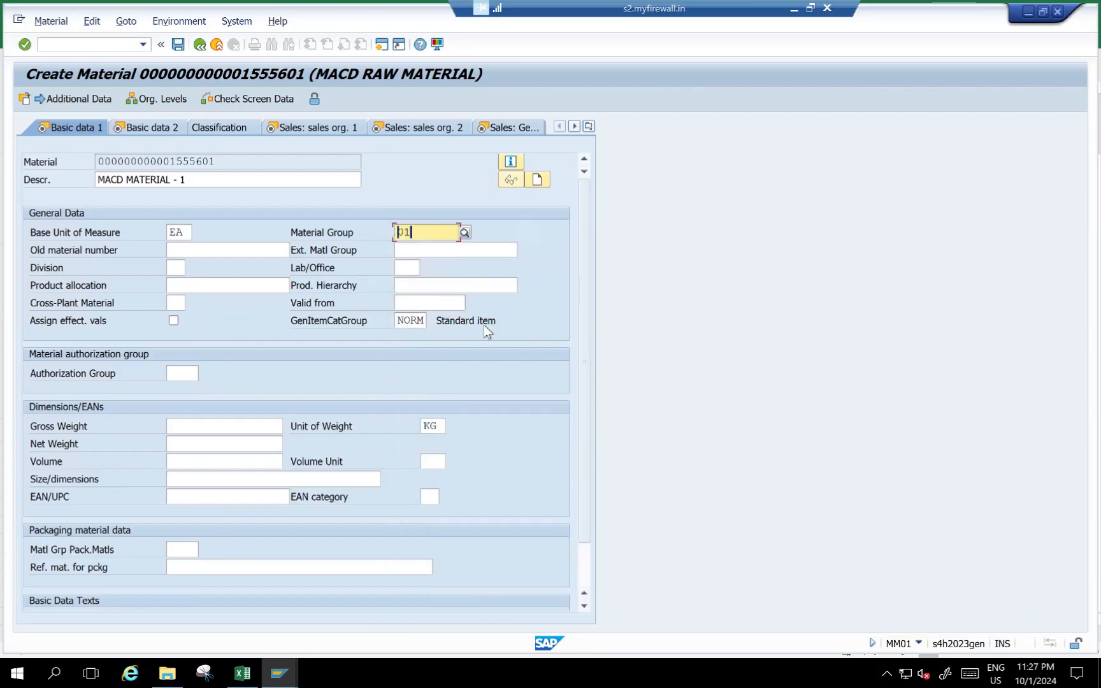
pyautogui.click(243, 427)
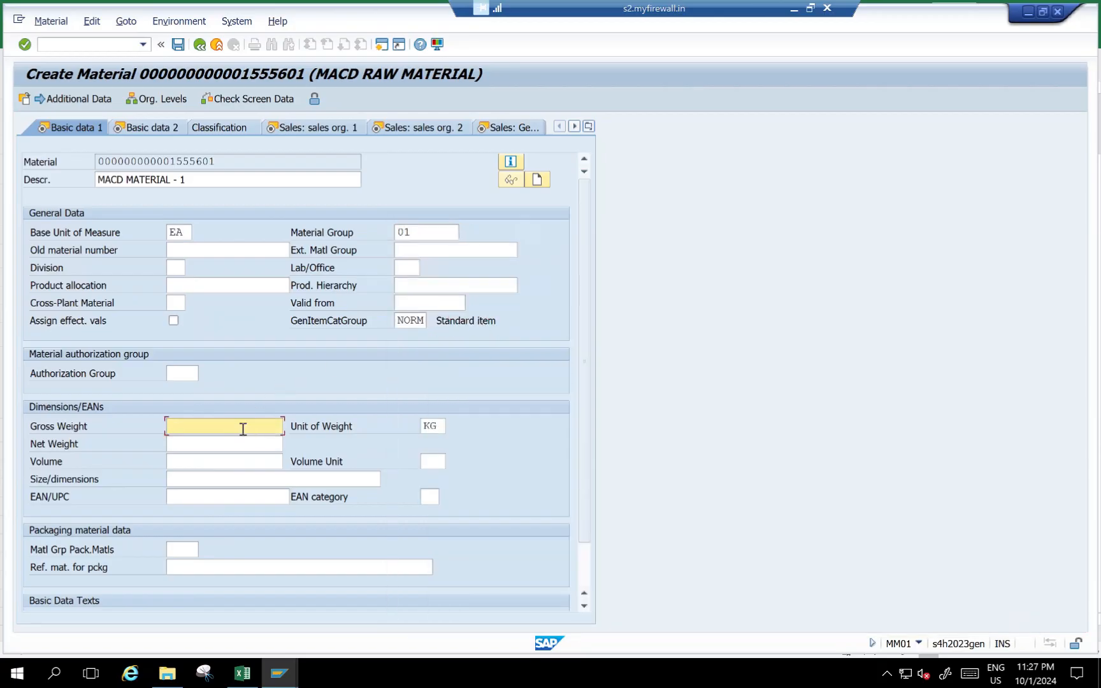
pyautogui.click(223, 443)
pyautogui.write('1')
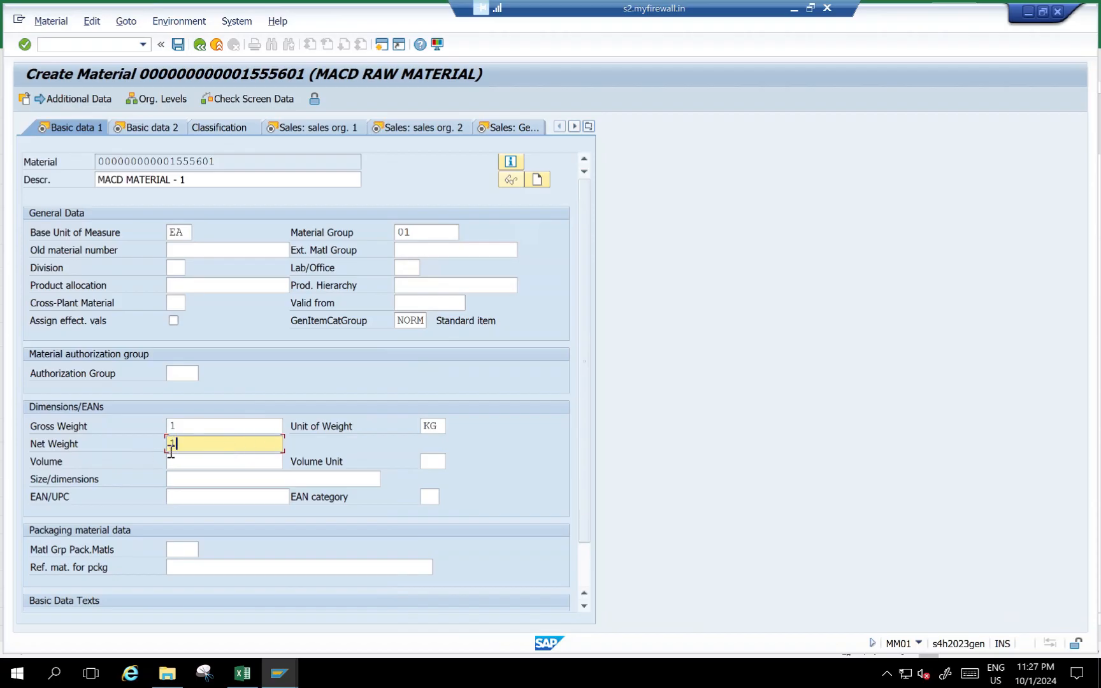
pyautogui.press('Return')
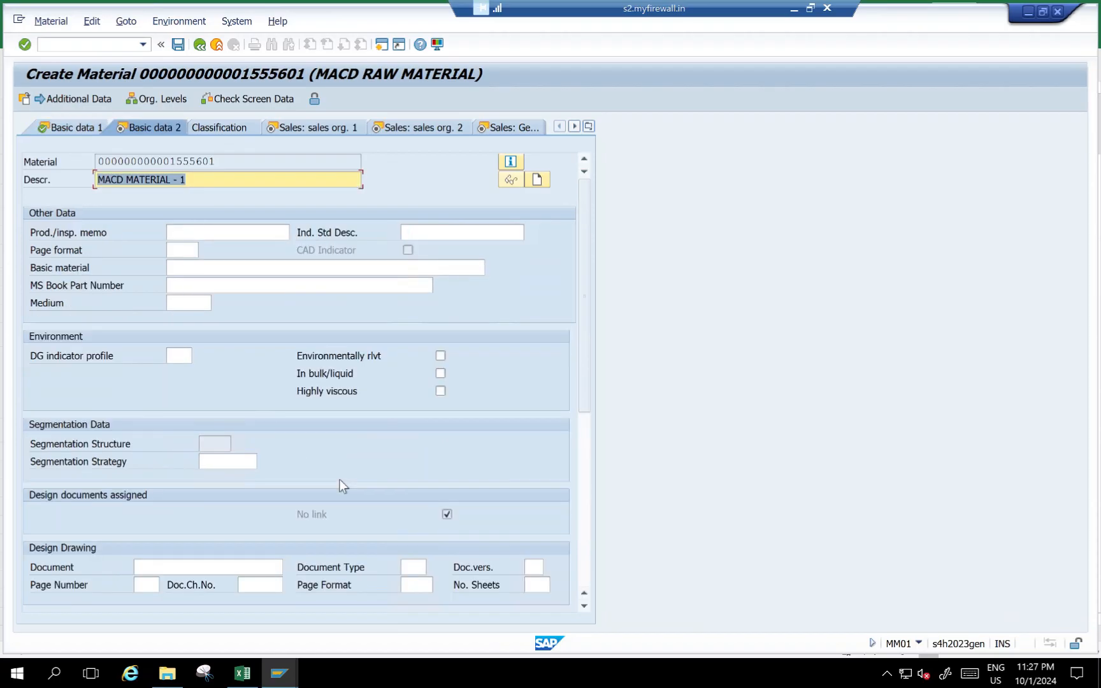
# Pass the Basic data 2 view and assign division MD (MACD DIVISION) in the Sales: sales org. 1 view.
pyautogui.press('Return')
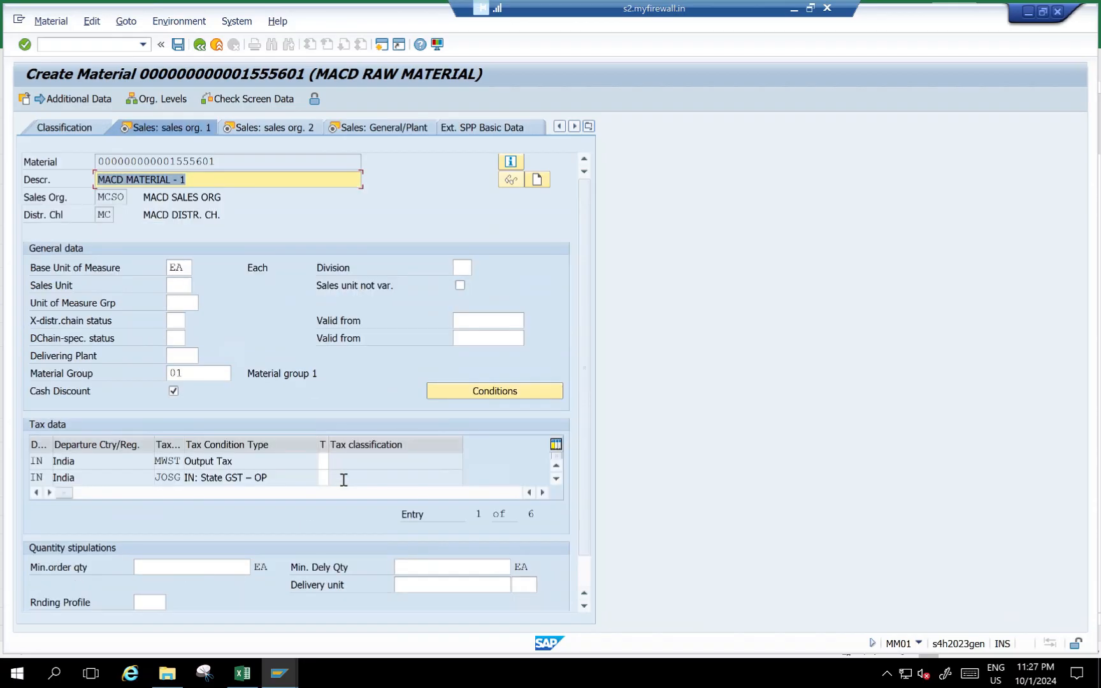
pyautogui.click(467, 268)
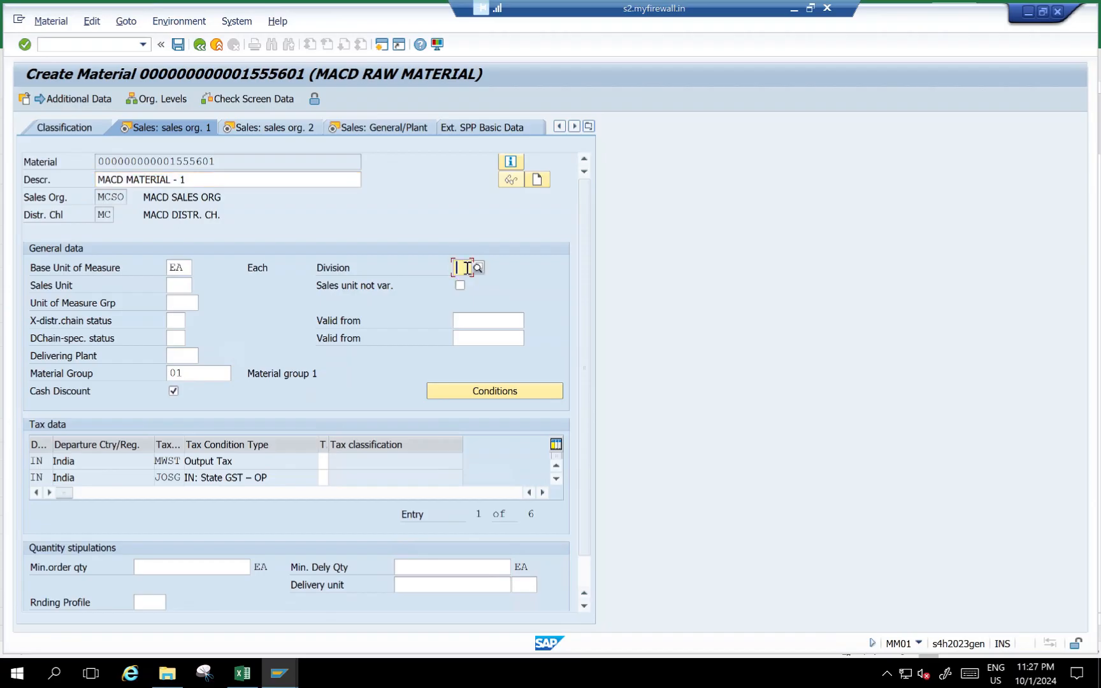
pyautogui.write('M')
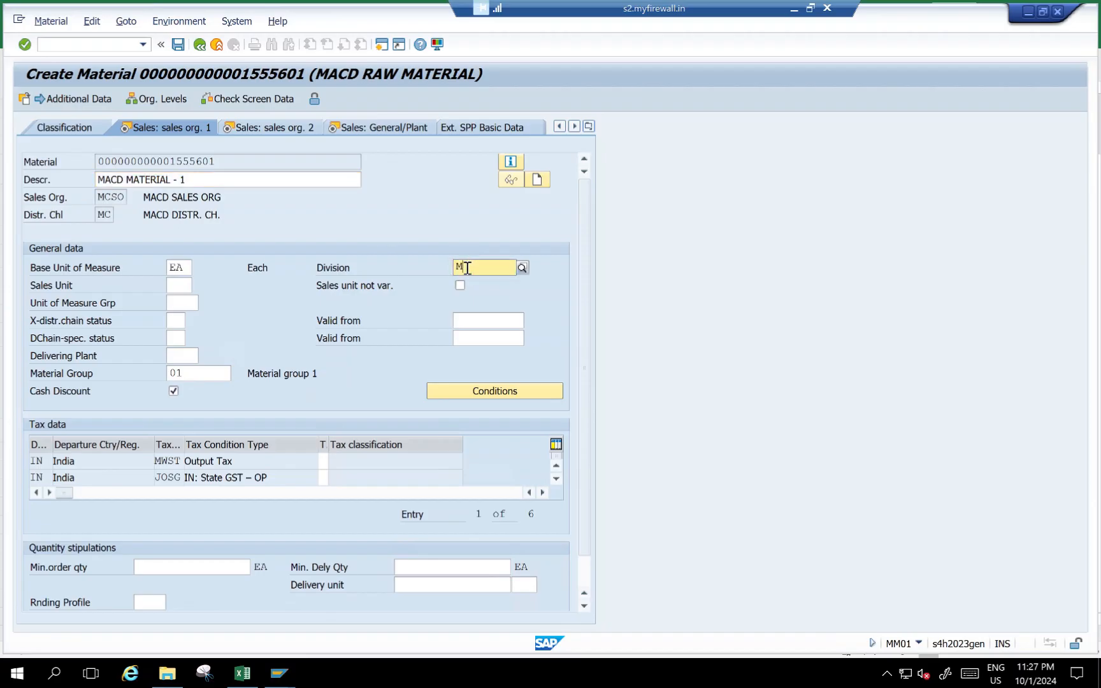
pyautogui.press('Down')
pyautogui.press('Down')
pyautogui.press('Down')
pyautogui.press('Down')
pyautogui.press('Down')
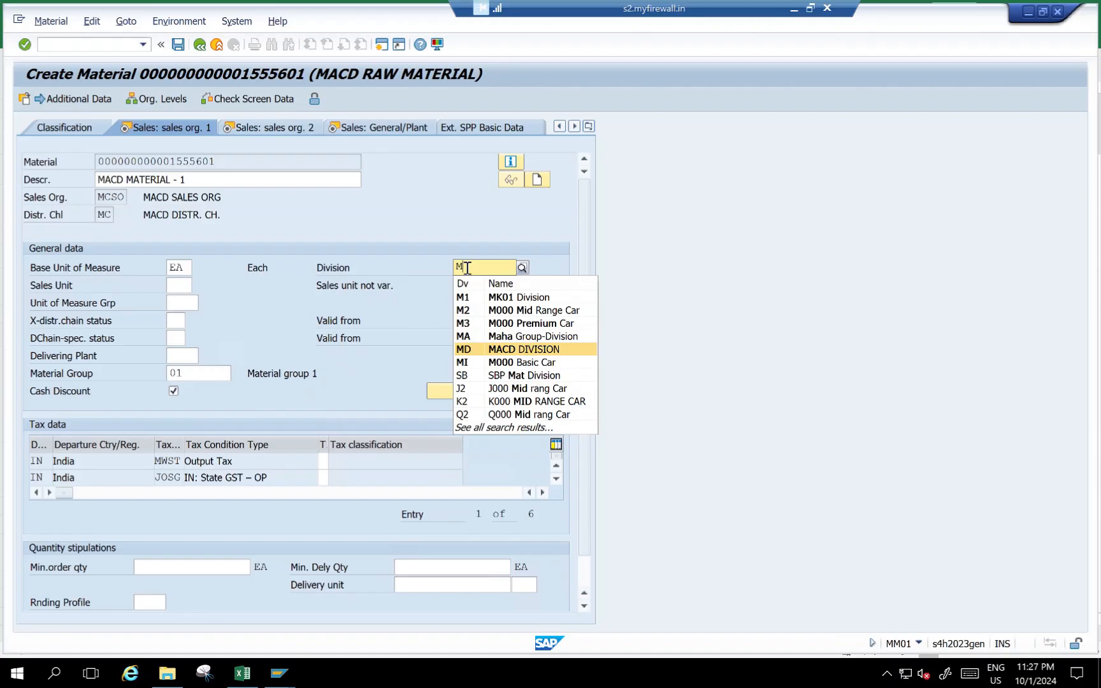
pyautogui.press('Return')
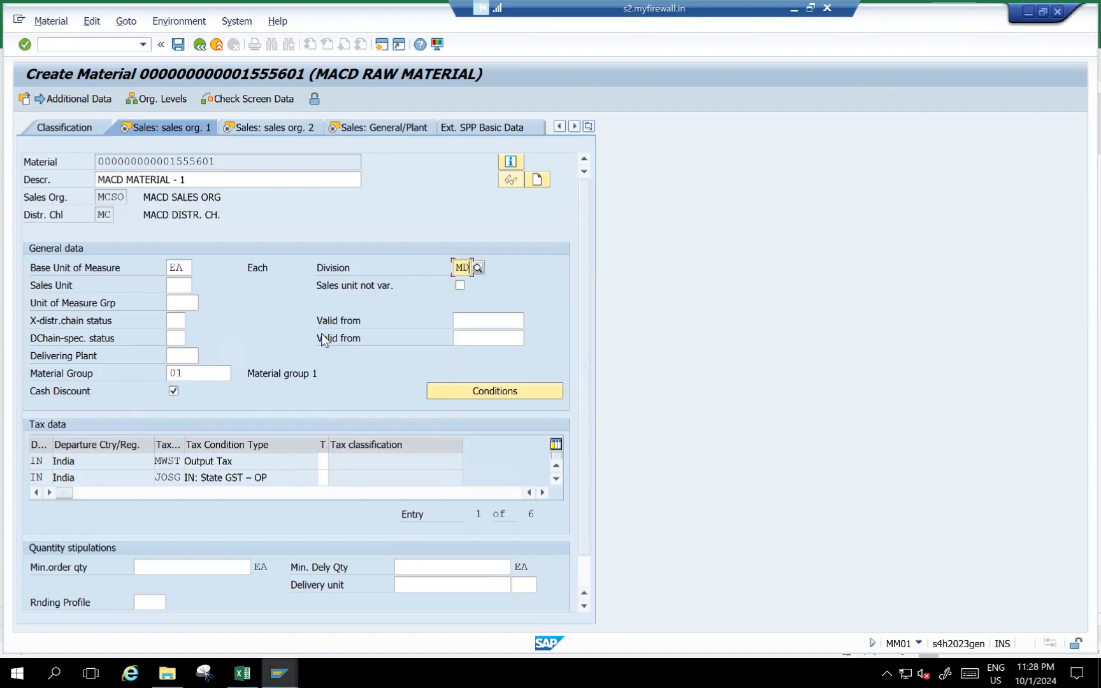
pyautogui.press('Return')
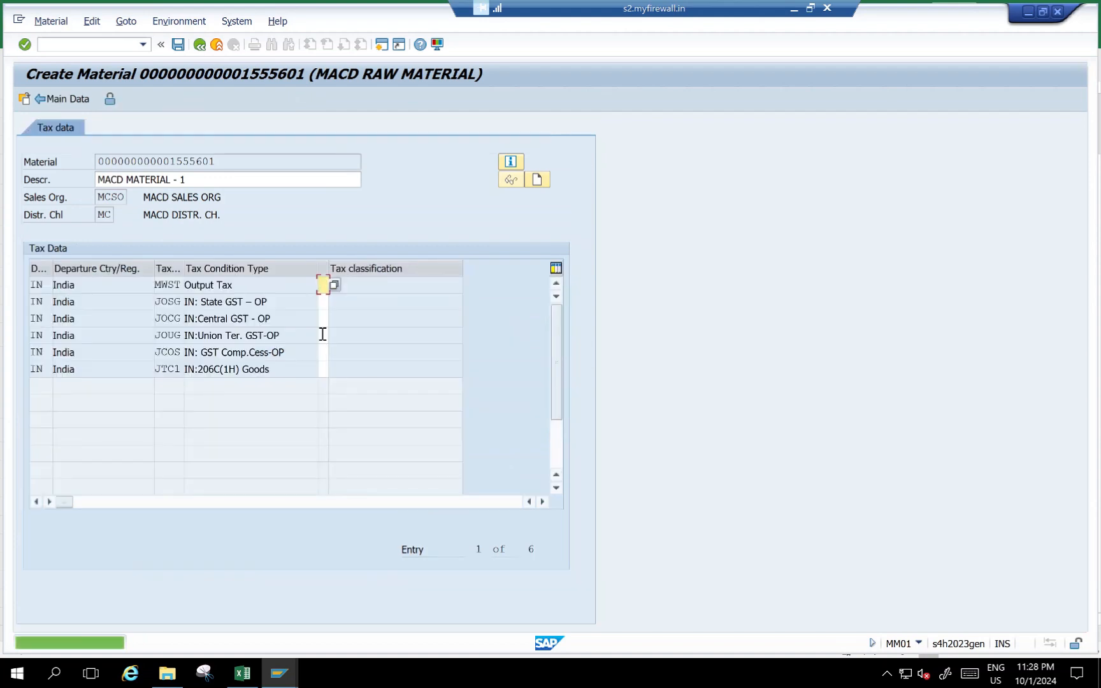
# Set tax classification 0 for all six tax condition types and confirm the Sales: sales org. 1 view.
pyautogui.press('Down')
pyautogui.write('0')
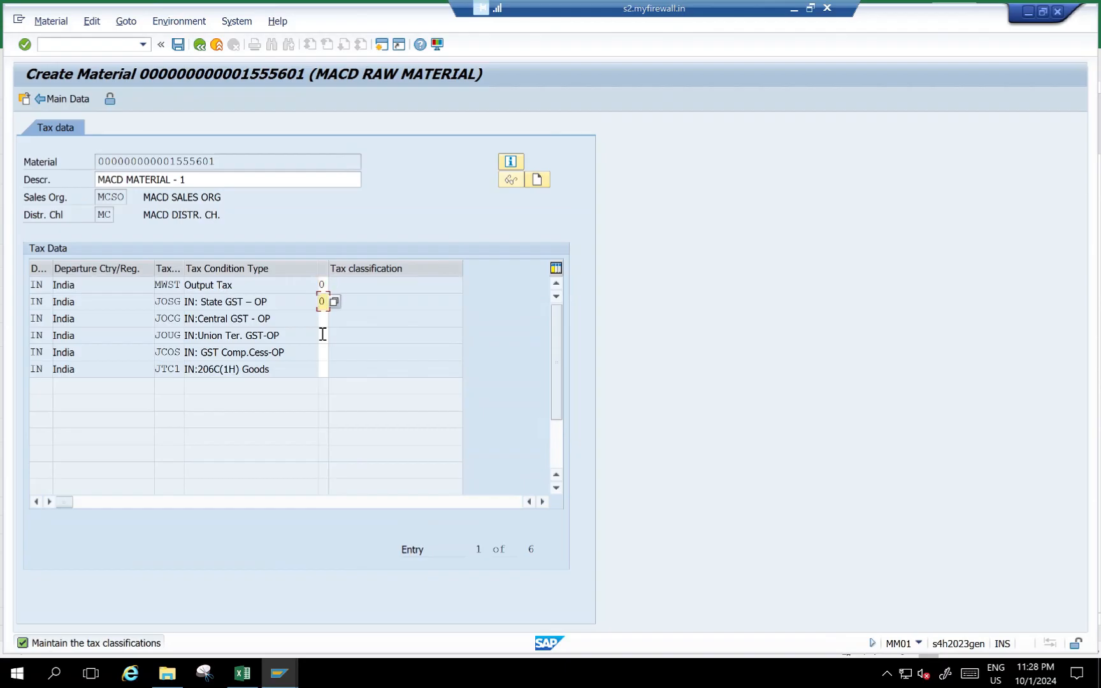
pyautogui.press('Down')
pyautogui.write('0')
pyautogui.press('Down')
pyautogui.write('0')
pyautogui.press('Down')
pyautogui.write('0')
pyautogui.press('Down')
pyautogui.write('0')
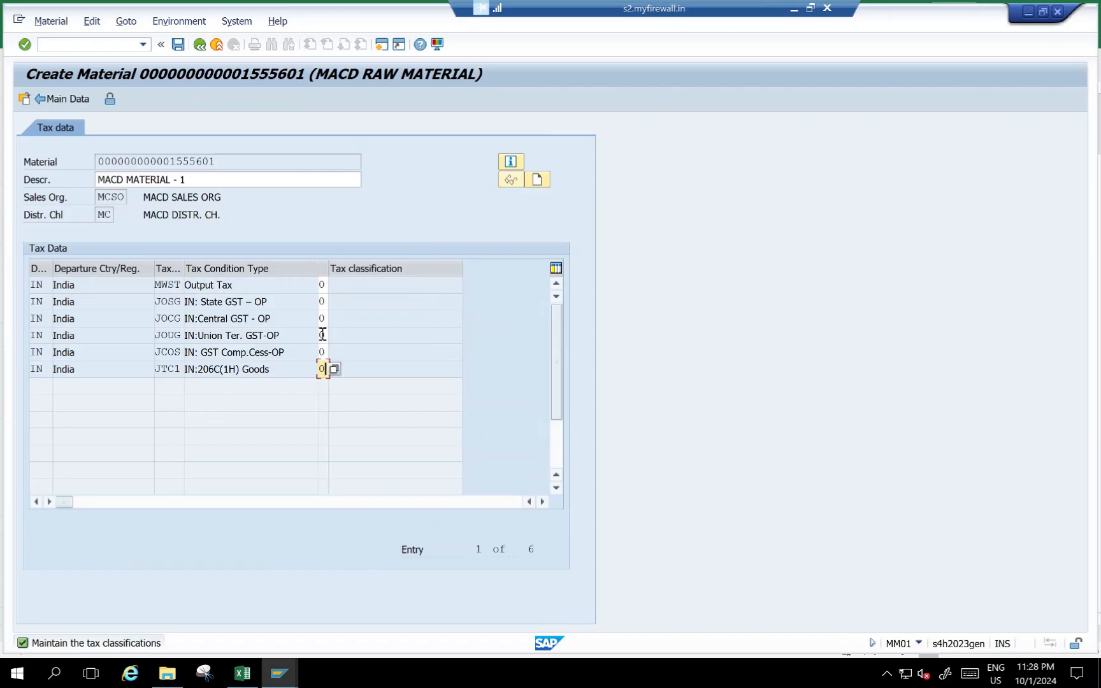
pyautogui.press('Return')
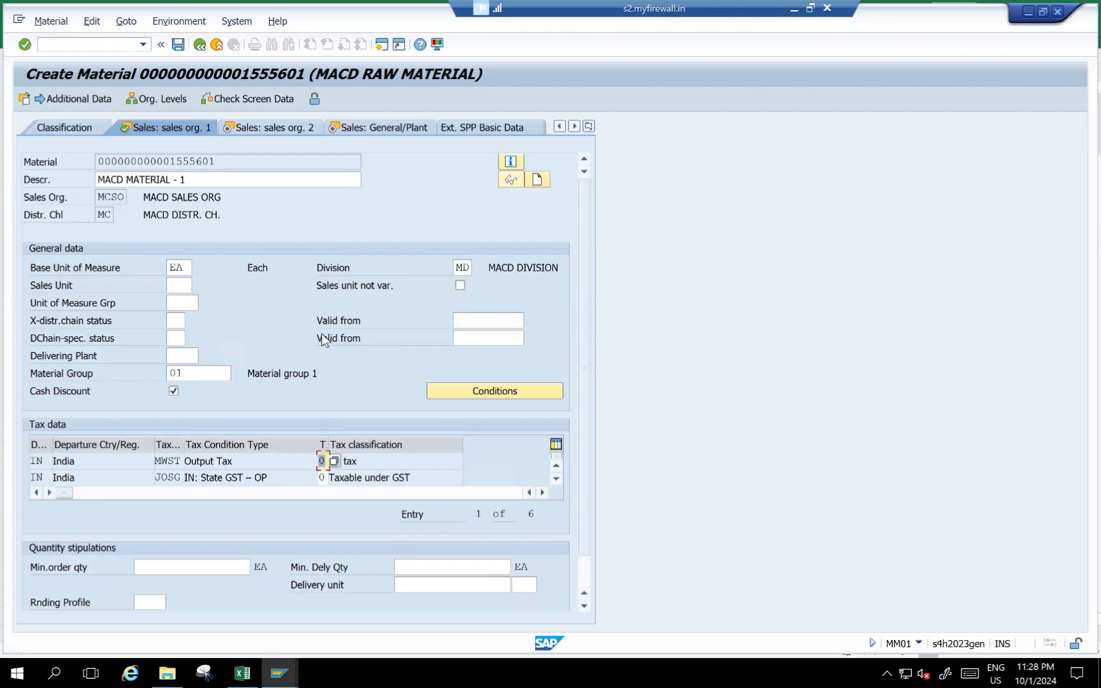
pyautogui.press('Return')
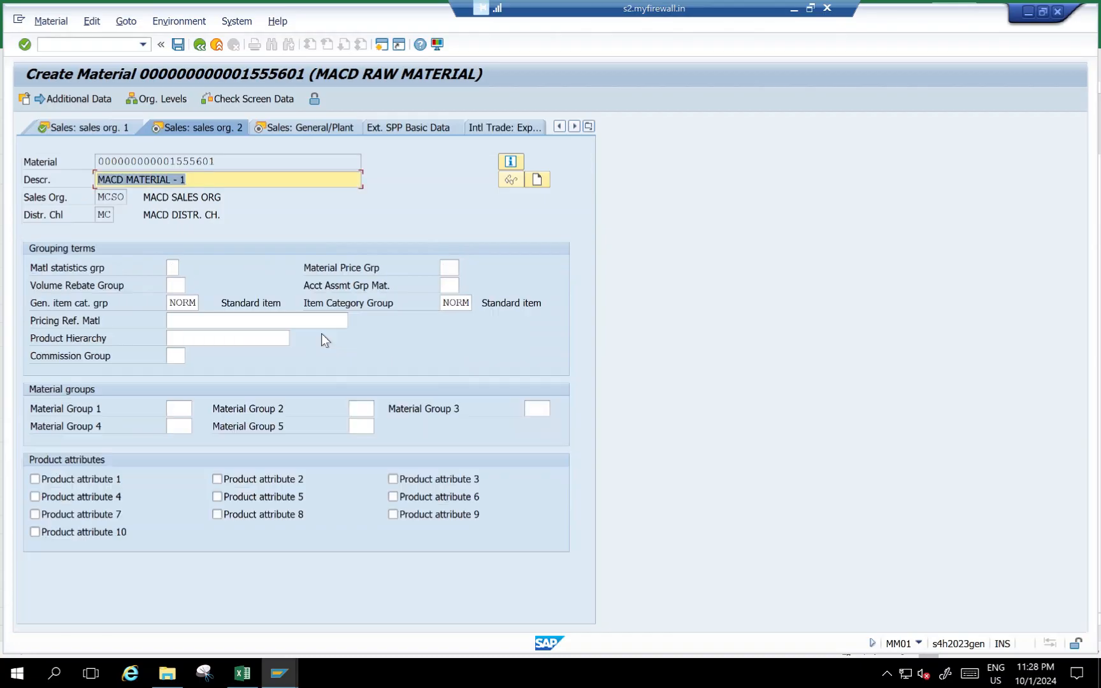
# Keep NORM for both item category groups and confirm the Sales: sales org. 2 view.
pyautogui.click(174, 302)
pyautogui.click(443, 304)
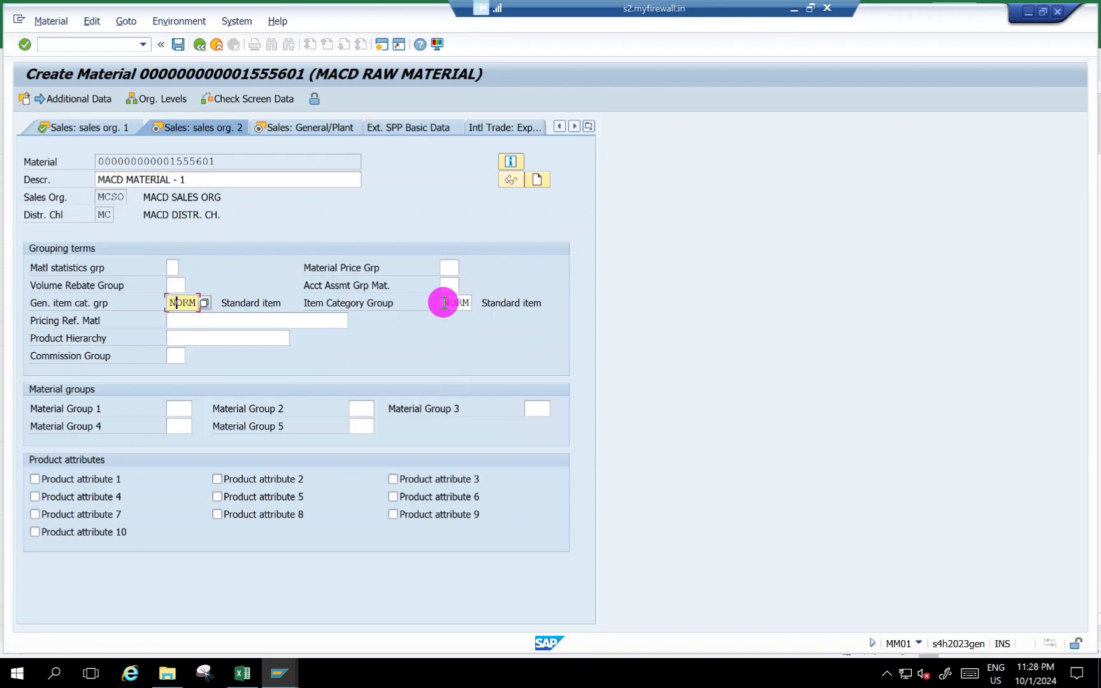
pyautogui.moveTo(169, 303); pyautogui.dragTo(209, 305)
pyautogui.press('Return')
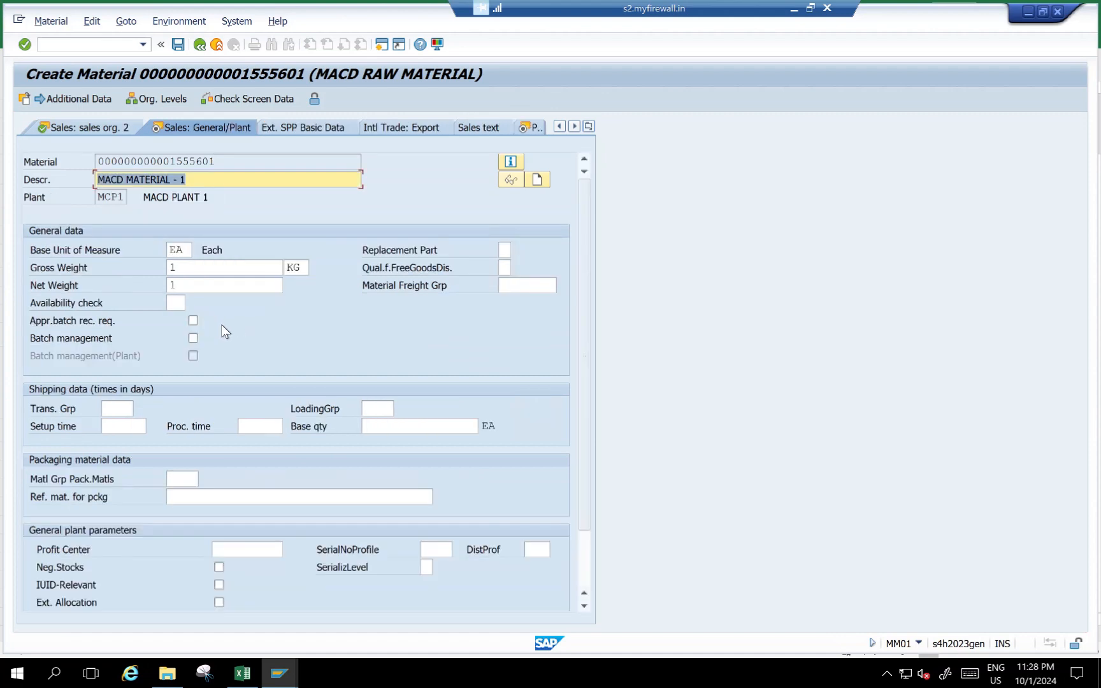
# Set the availability check to KP (No check) in the general data for plant MCP1.
pyautogui.click(180, 304)
pyautogui.click(191, 304)
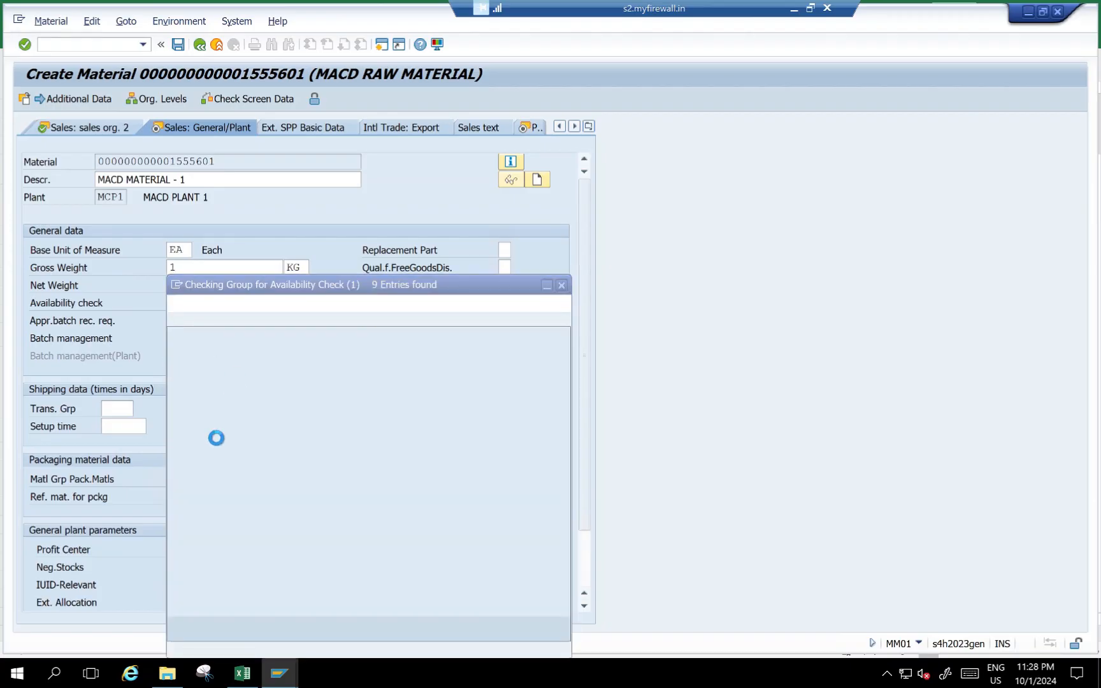
pyautogui.doubleClick(203, 422)
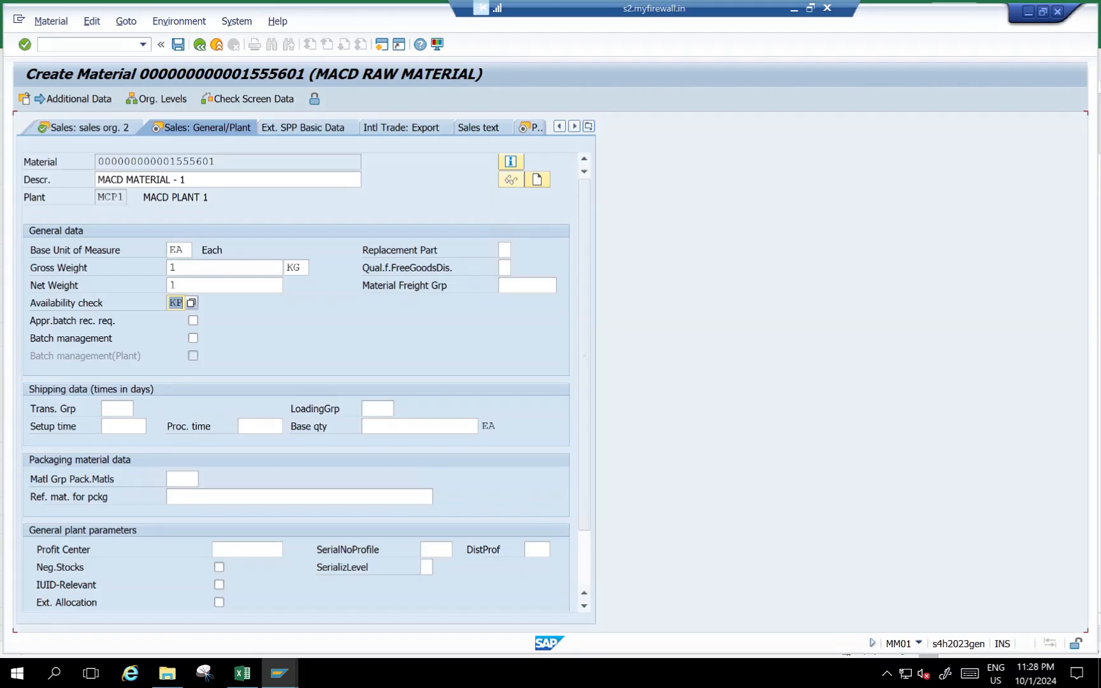
pyautogui.moveTo(438, 229)
pyautogui.mouseDown()
pyautogui.moveTo(429, 217)
pyautogui.moveTo(418, 256)
pyautogui.mouseUp()
pyautogui.moveTo(461, 246)
pyautogui.mouseDown()
pyautogui.moveTo(450, 261)
pyautogui.moveTo(513, 260)
pyautogui.mouseUp()
pyautogui.moveTo(535, 246); pyautogui.dragTo(524, 270)
pyautogui.moveTo(596, 230)
pyautogui.mouseDown()
pyautogui.moveTo(586, 261)
pyautogui.moveTo(593, 222)
pyautogui.mouseUp()
pyautogui.moveTo(634, 260)
pyautogui.mouseDown()
pyautogui.moveTo(653, 246)
pyautogui.moveTo(676, 262)
pyautogui.moveTo(663, 262)
pyautogui.mouseUp()
pyautogui.moveTo(688, 255)
pyautogui.mouseDown()
pyautogui.moveTo(702, 248)
pyautogui.moveTo(736, 263)
pyautogui.mouseUp()
pyautogui.moveTo(432, 298); pyautogui.dragTo(783, 285)
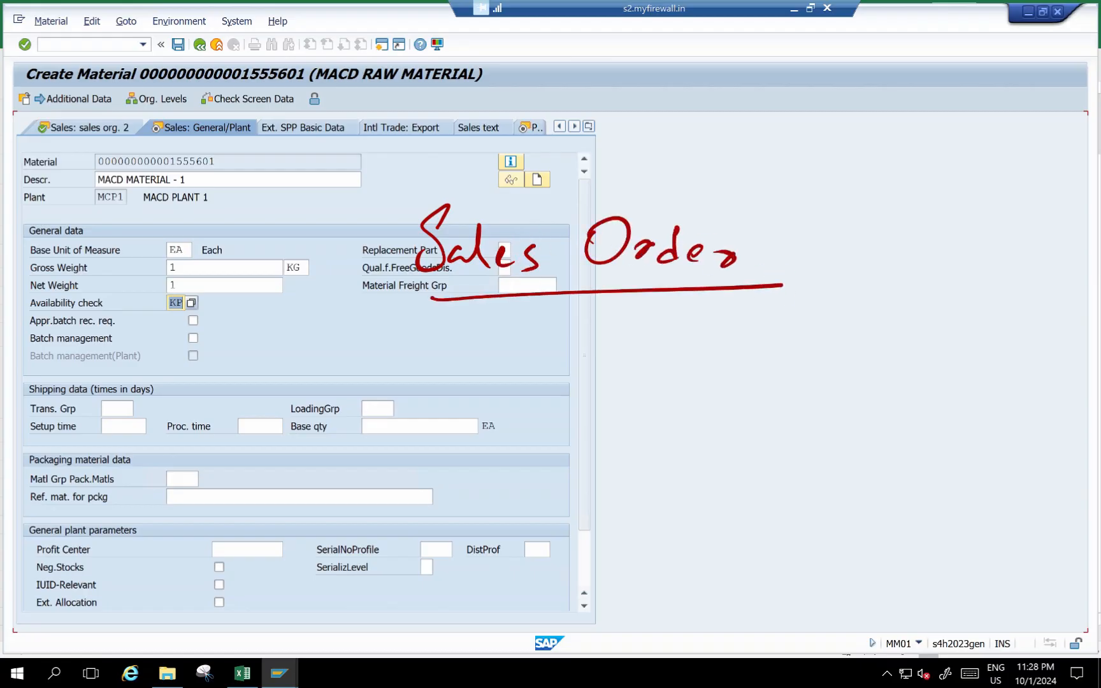
pyautogui.moveTo(506, 309)
pyautogui.mouseDown()
pyautogui.moveTo(543, 348)
pyautogui.moveTo(636, 361)
pyautogui.moveTo(676, 347)
pyautogui.moveTo(706, 361)
pyautogui.mouseUp()
pyautogui.moveTo(741, 312); pyautogui.dragTo(738, 346)
pyautogui.moveTo(752, 307)
pyautogui.mouseDown()
pyautogui.moveTo(757, 341)
pyautogui.moveTo(782, 332)
pyautogui.moveTo(775, 322)
pyautogui.mouseUp()
pyautogui.moveTo(842, 305)
pyautogui.mouseDown()
pyautogui.moveTo(819, 319)
pyautogui.moveTo(823, 341)
pyautogui.mouseUp()
pyautogui.click(849, 333)
pyautogui.moveTo(866, 291)
pyautogui.mouseDown()
pyautogui.moveTo(858, 331)
pyautogui.moveTo(853, 319)
pyautogui.mouseUp()
pyautogui.moveTo(859, 332)
pyautogui.mouseDown()
pyautogui.moveTo(875, 322)
pyautogui.moveTo(898, 335)
pyautogui.mouseUp()
pyautogui.moveTo(943, 299); pyautogui.dragTo(915, 353)
pyautogui.moveTo(922, 326); pyautogui.dragTo(942, 341)
pyautogui.moveTo(549, 440)
pyautogui.mouseDown()
pyautogui.moveTo(581, 444)
pyautogui.moveTo(601, 421)
pyautogui.mouseUp()
pyautogui.moveTo(602, 395); pyautogui.dragTo(714, 422)
pyautogui.moveTo(732, 411)
pyautogui.mouseDown()
pyautogui.moveTo(814, 409)
pyautogui.moveTo(794, 424)
pyautogui.mouseUp()
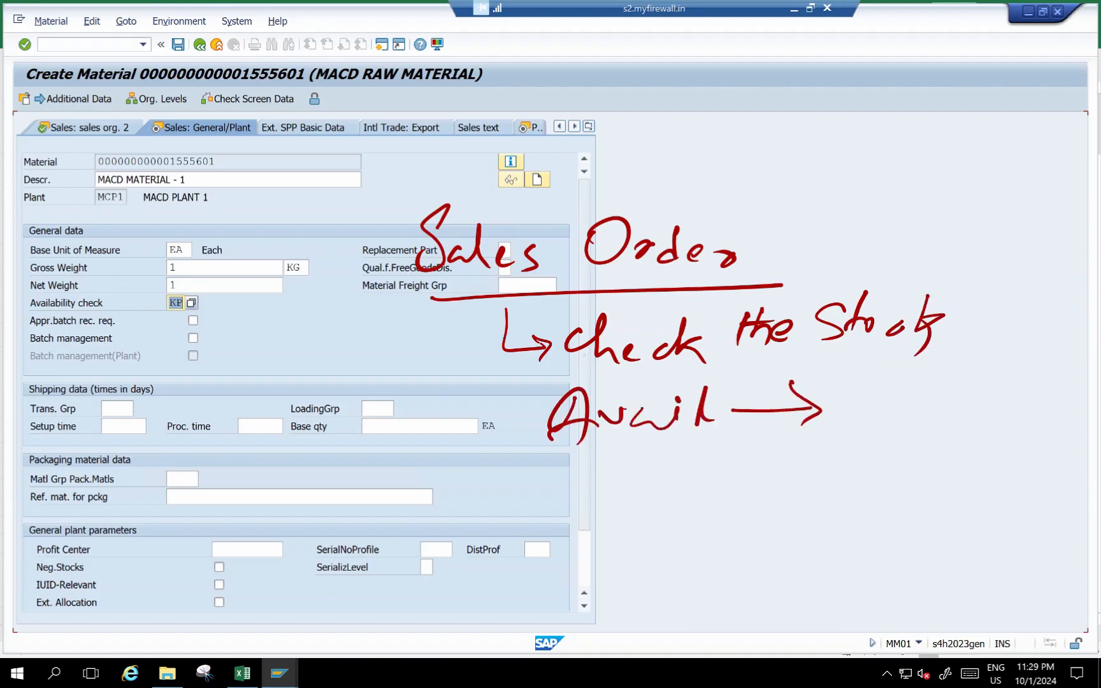
pyautogui.moveTo(882, 381)
pyautogui.mouseDown()
pyautogui.moveTo(864, 413)
pyautogui.moveTo(894, 411)
pyautogui.mouseUp()
pyautogui.moveTo(892, 385); pyautogui.dragTo(896, 411)
pyautogui.moveTo(490, 467)
pyautogui.mouseDown()
pyautogui.moveTo(467, 519)
pyautogui.moveTo(527, 502)
pyautogui.mouseUp()
pyautogui.moveTo(517, 462)
pyautogui.mouseDown()
pyautogui.moveTo(513, 491)
pyautogui.moveTo(577, 521)
pyautogui.mouseUp()
pyautogui.moveTo(554, 494)
pyautogui.mouseDown()
pyautogui.moveTo(597, 474)
pyautogui.moveTo(622, 529)
pyautogui.moveTo(666, 487)
pyautogui.moveTo(713, 477)
pyautogui.moveTo(715, 492)
pyautogui.mouseUp()
pyautogui.moveTo(756, 499)
pyautogui.mouseDown()
pyautogui.moveTo(828, 496)
pyautogui.moveTo(823, 508)
pyautogui.mouseUp()
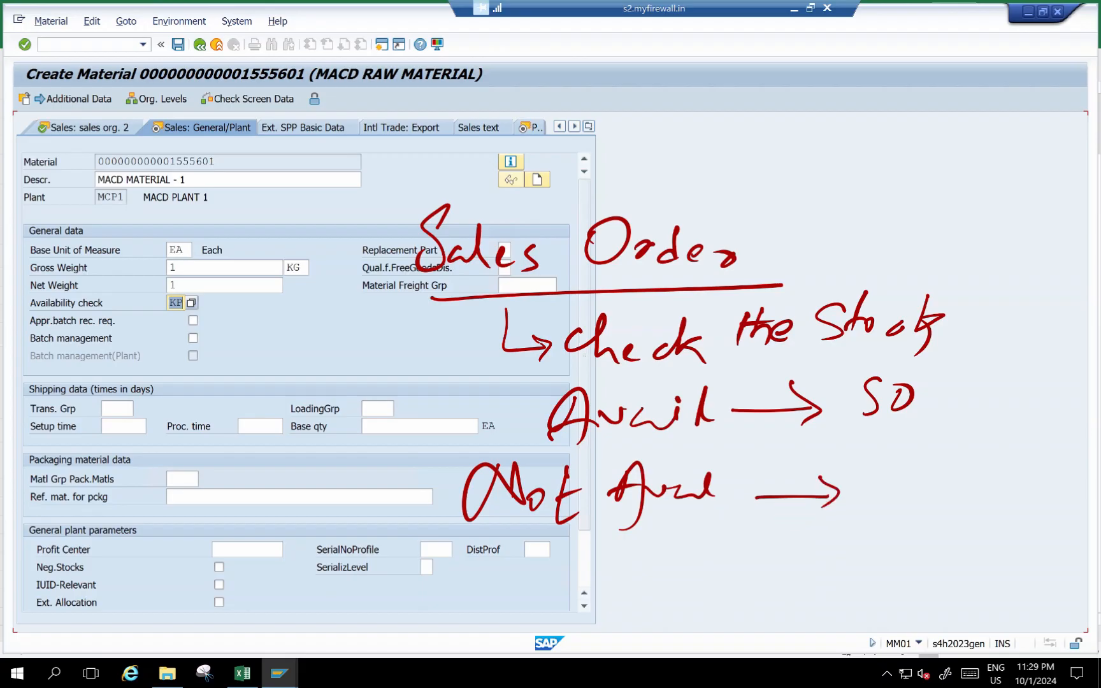
pyautogui.moveTo(882, 474)
pyautogui.mouseDown()
pyautogui.moveTo(861, 506)
pyautogui.moveTo(905, 505)
pyautogui.mouseUp()
pyautogui.moveTo(902, 469); pyautogui.dragTo(884, 524)
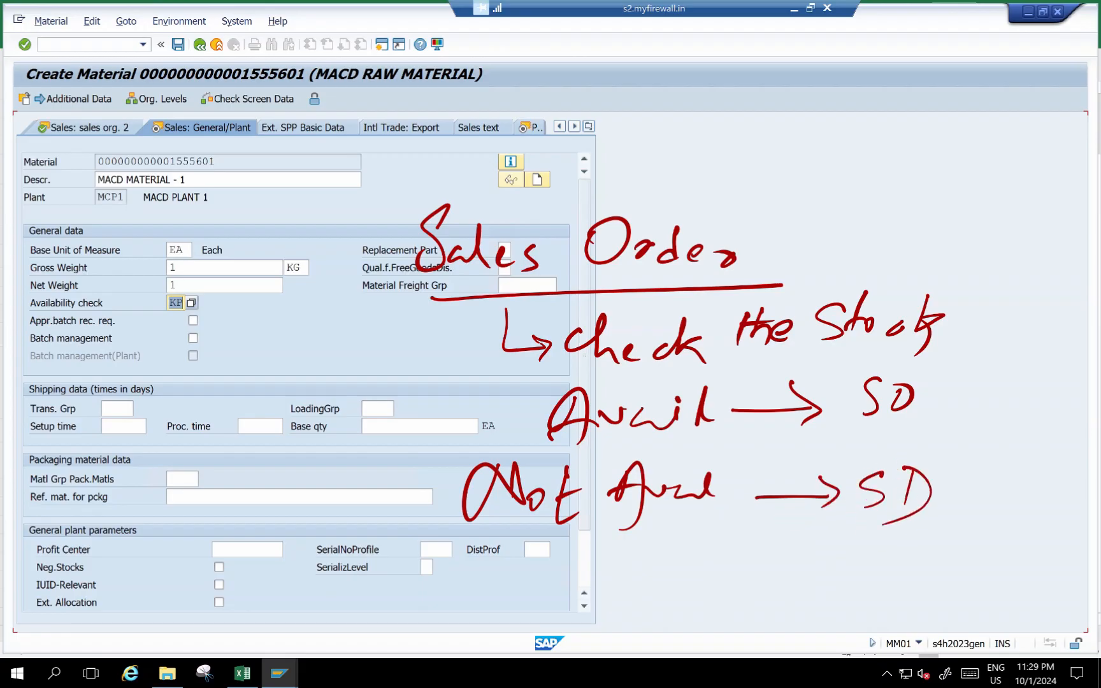
pyautogui.moveTo(739, 369)
pyautogui.mouseDown()
pyautogui.moveTo(780, 392)
pyautogui.moveTo(484, 459)
pyautogui.moveTo(759, 446)
pyautogui.mouseUp()
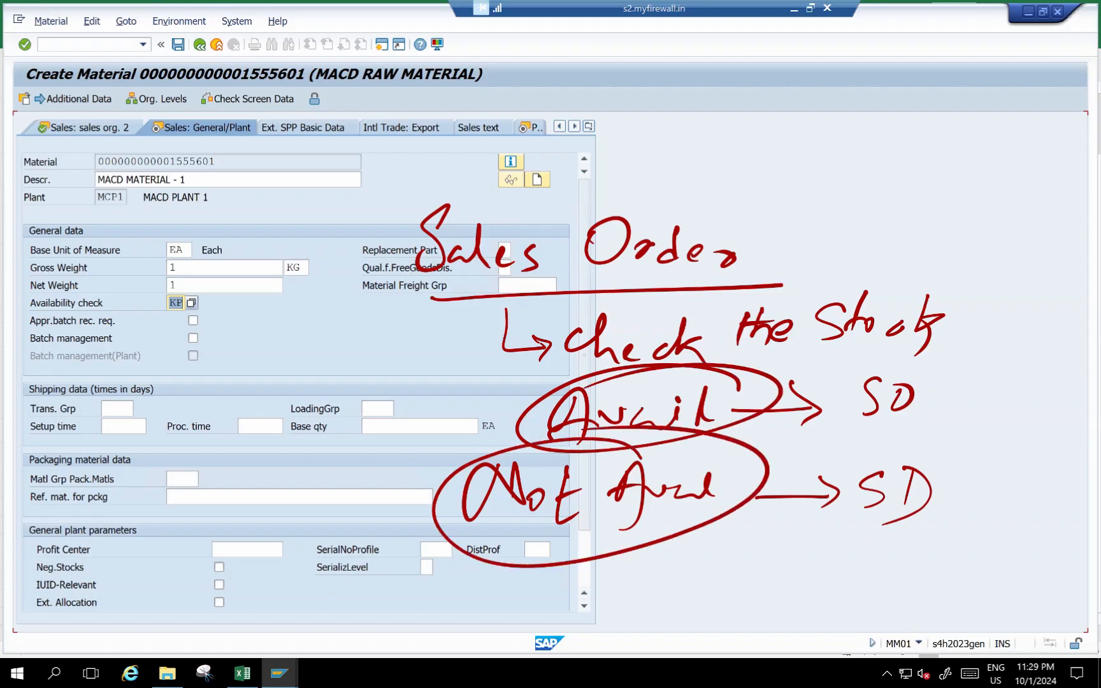
pyautogui.moveTo(158, 283)
pyautogui.mouseDown()
pyautogui.moveTo(127, 282)
pyautogui.moveTo(172, 327)
pyautogui.moveTo(143, 281)
pyautogui.mouseUp()
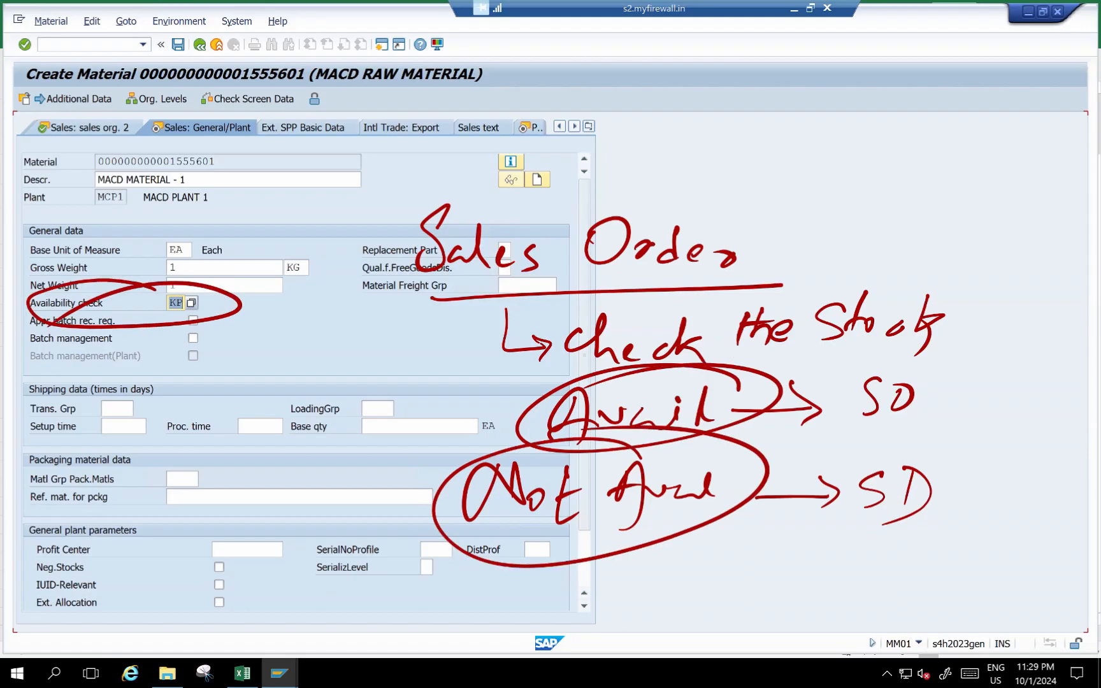
pyautogui.press('Escape')
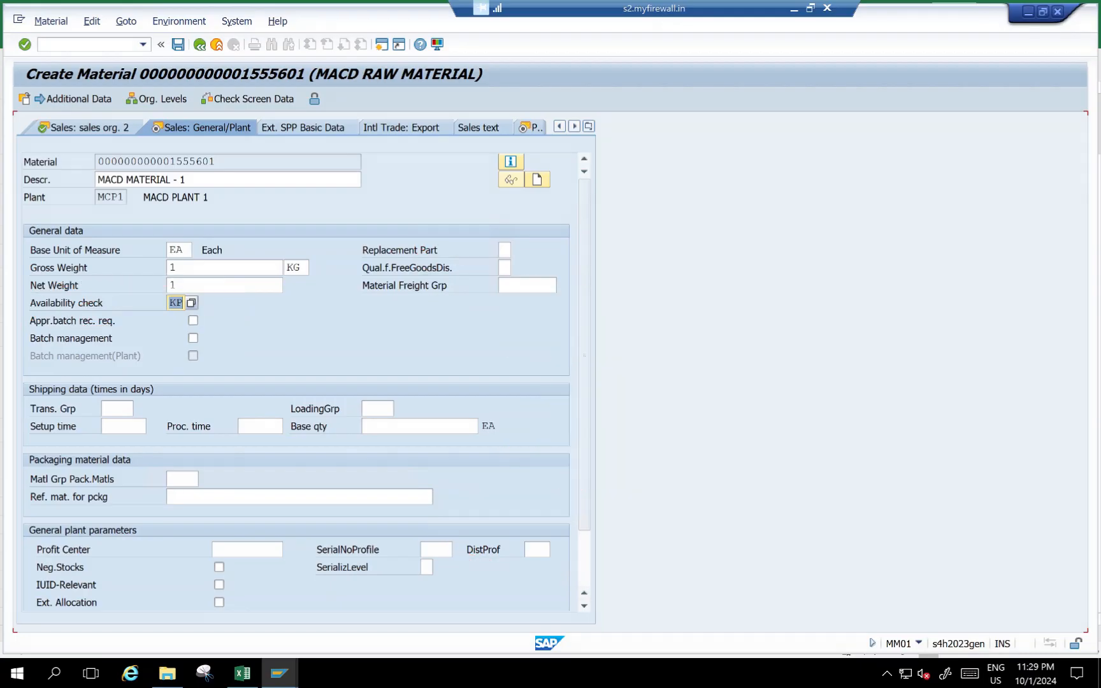
# Set the loading group to 0001 (Crane) and confirm the Sales: General/Plant view without a profit center.
pyautogui.click(192, 302)
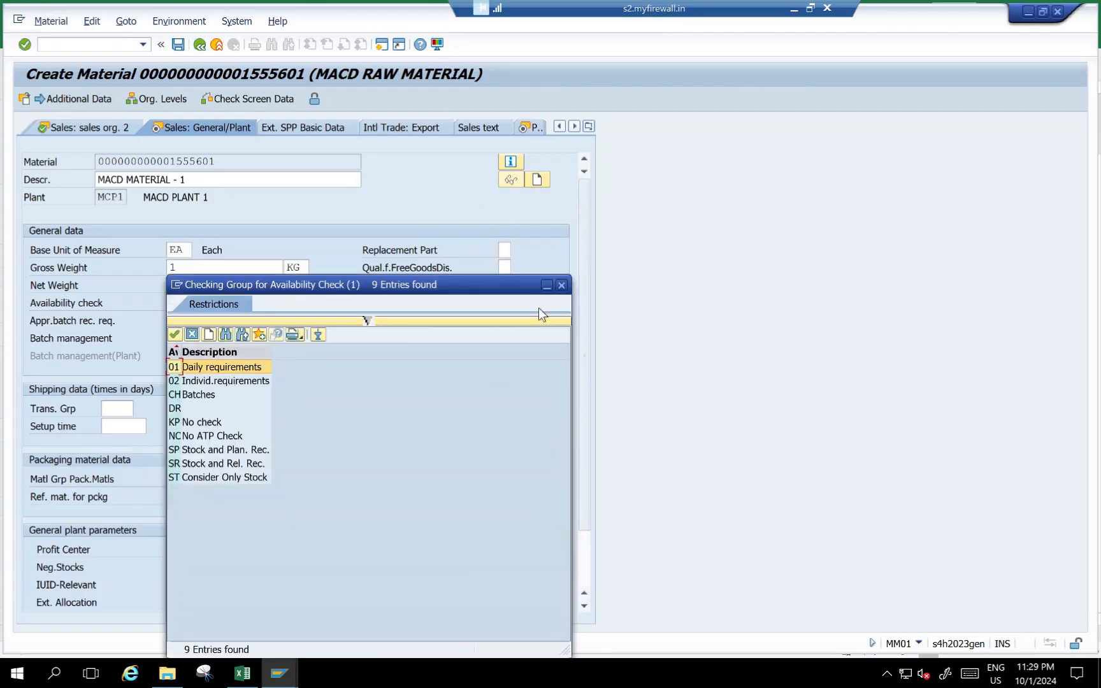
pyautogui.click(561, 285)
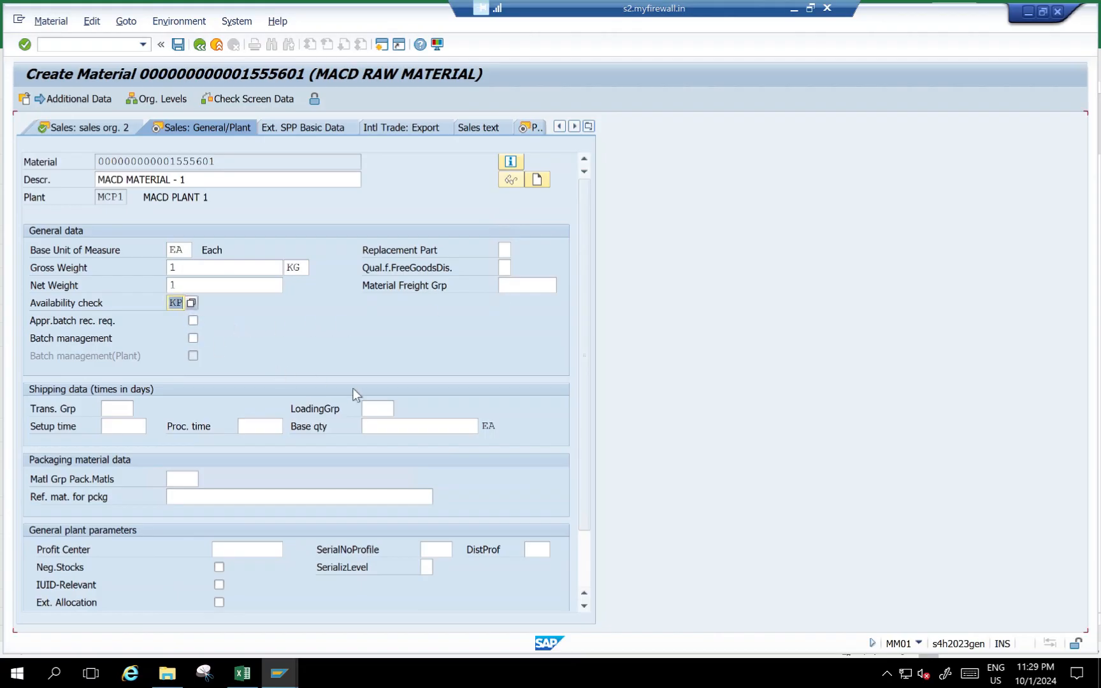
pyautogui.click(376, 409)
pyautogui.click(404, 407)
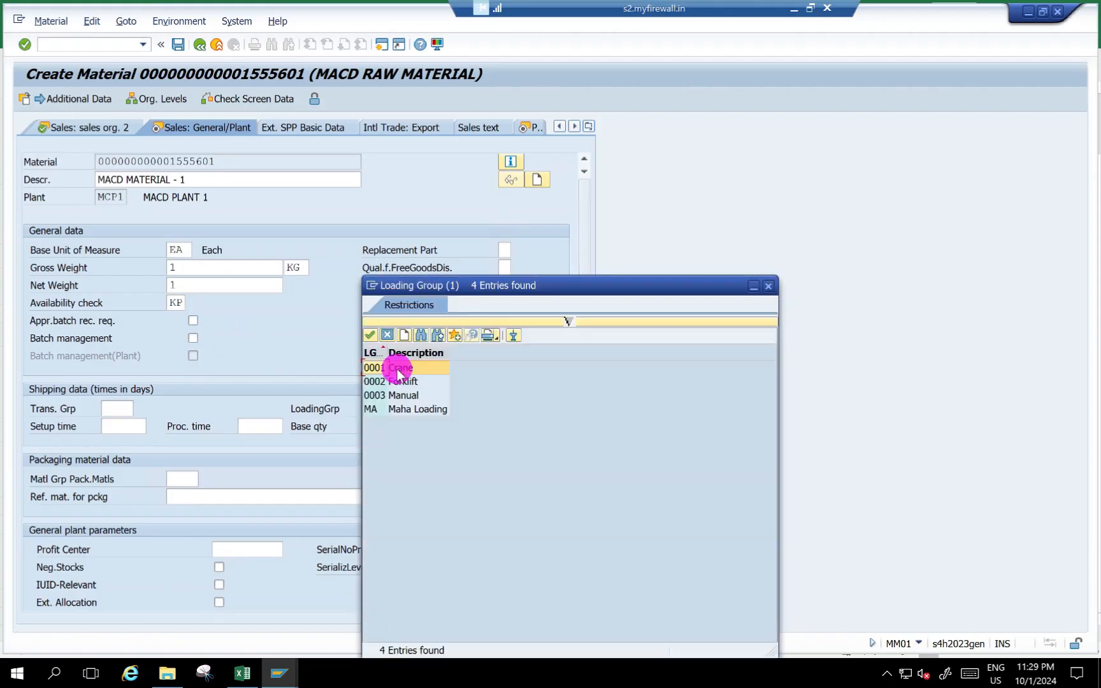
pyautogui.doubleClick(400, 373)
pyautogui.press('Return')
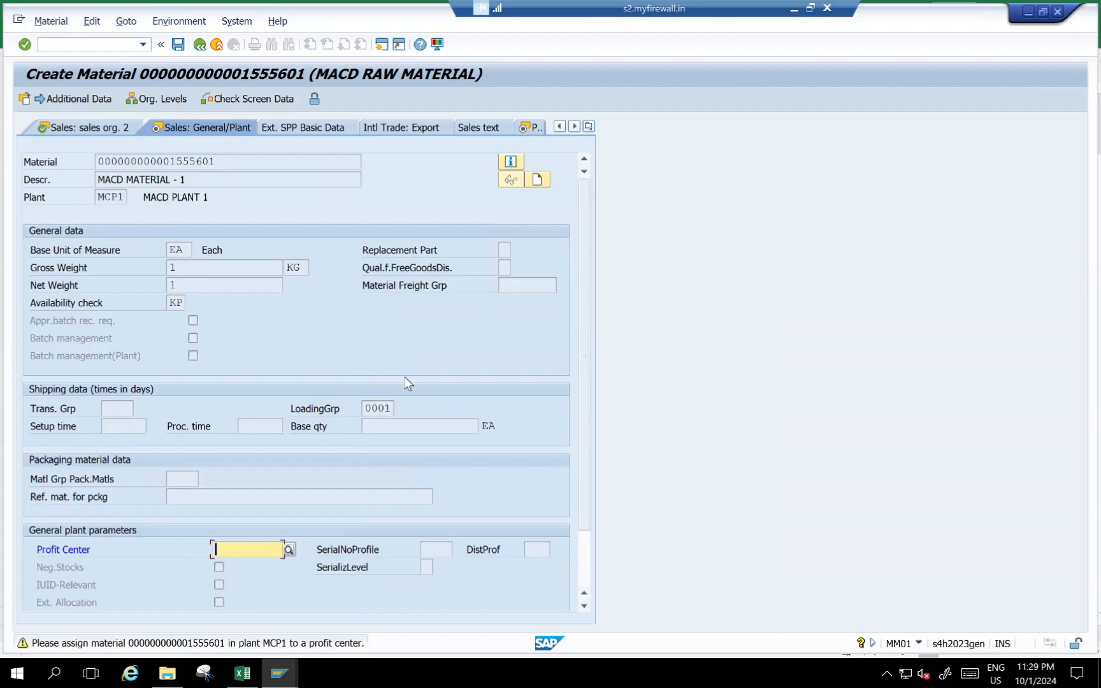
pyautogui.press('Return')
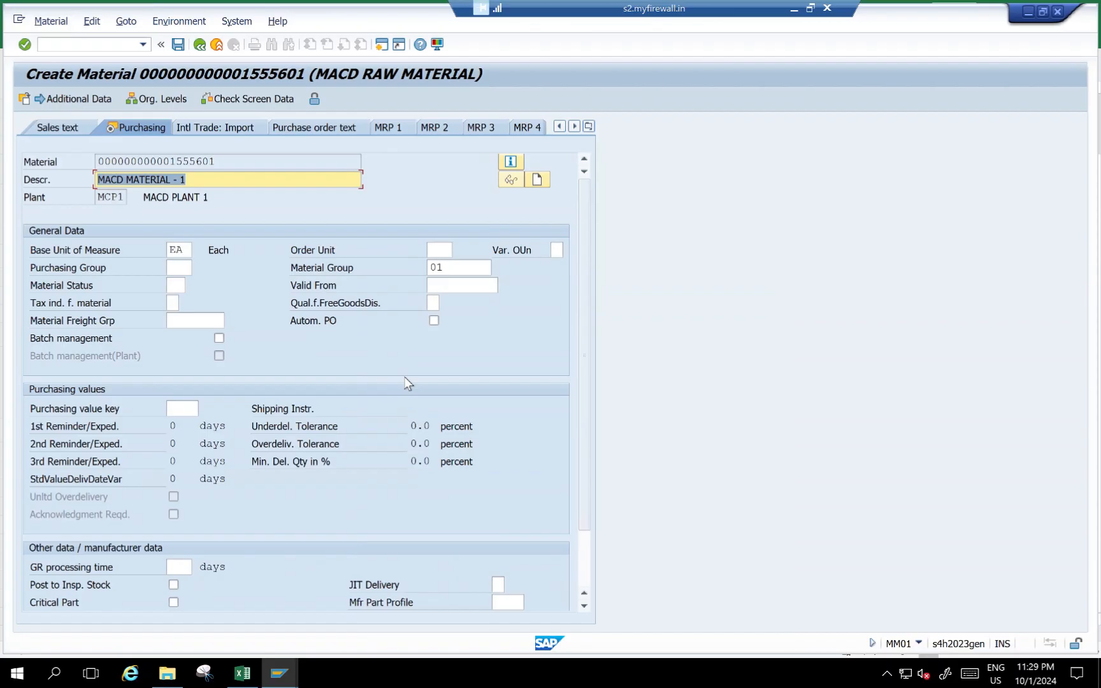
# Accept the Purchasing, Plant data / stor. 1 and Plant data / stor. 2 views without further entries.
pyautogui.press('Return')
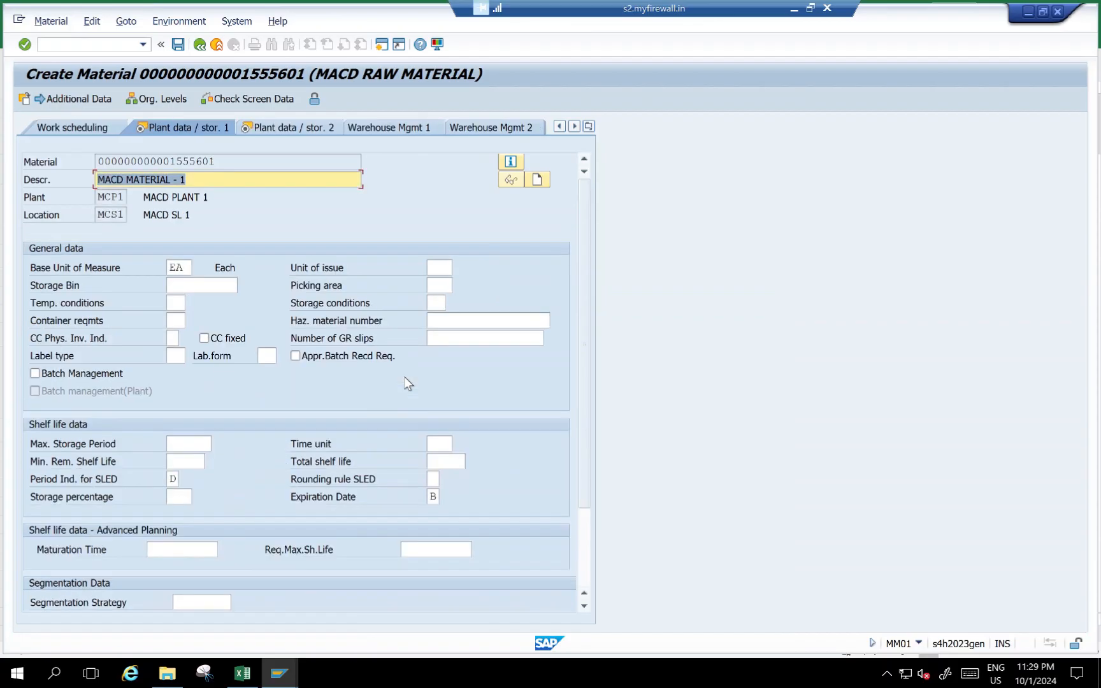
pyautogui.press('Return')
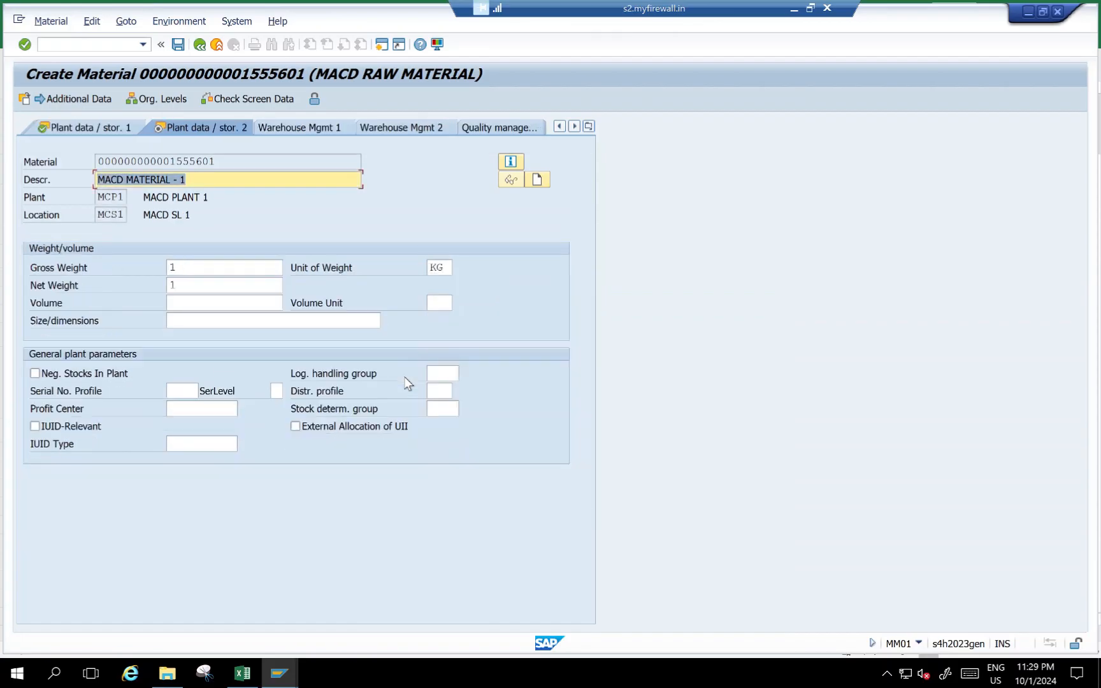
pyautogui.press('Return')
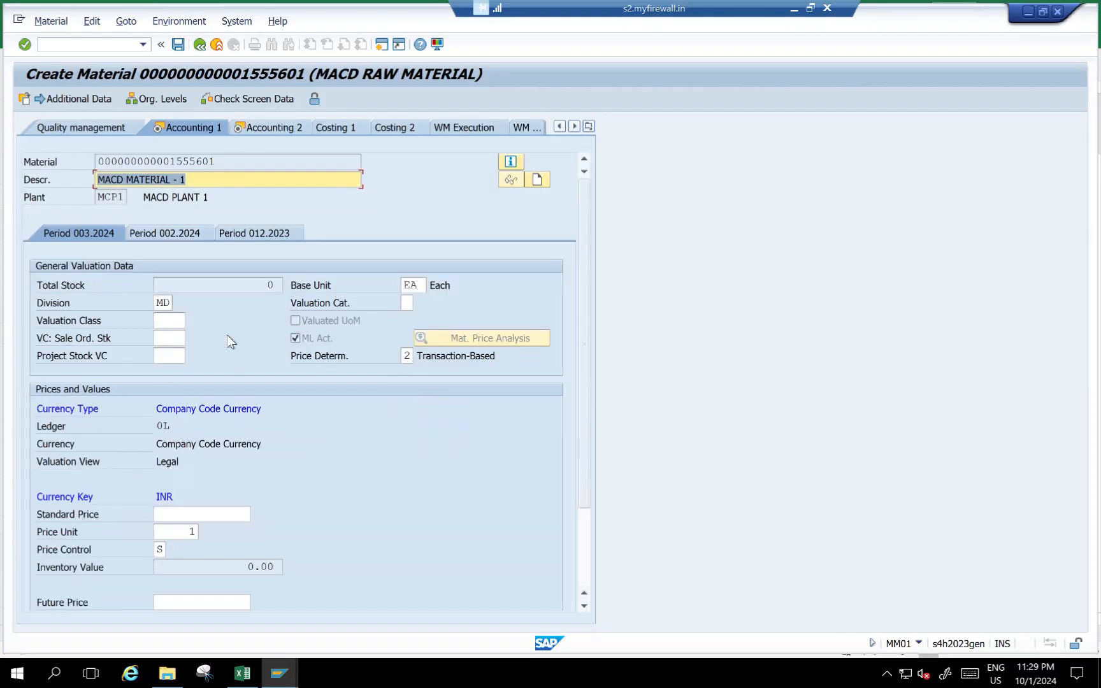
# Assign valuation class 7920 (Finished Goods) in the Accounting 1 general valuation data.
pyautogui.click(167, 322)
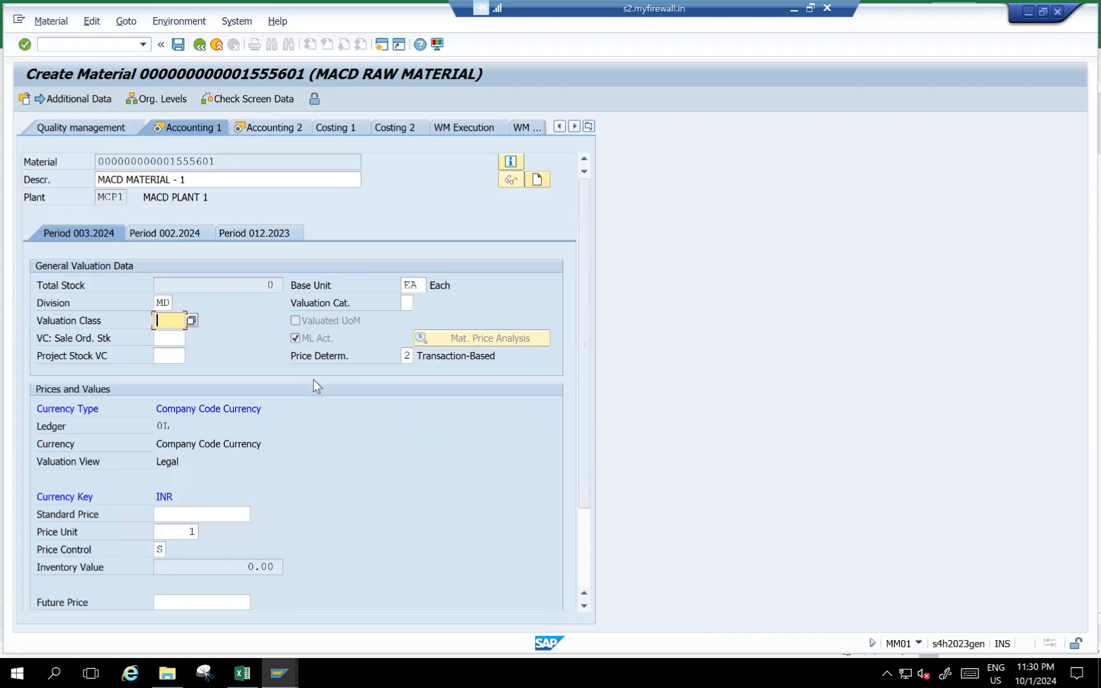
pyautogui.click(164, 321)
pyautogui.click(190, 320)
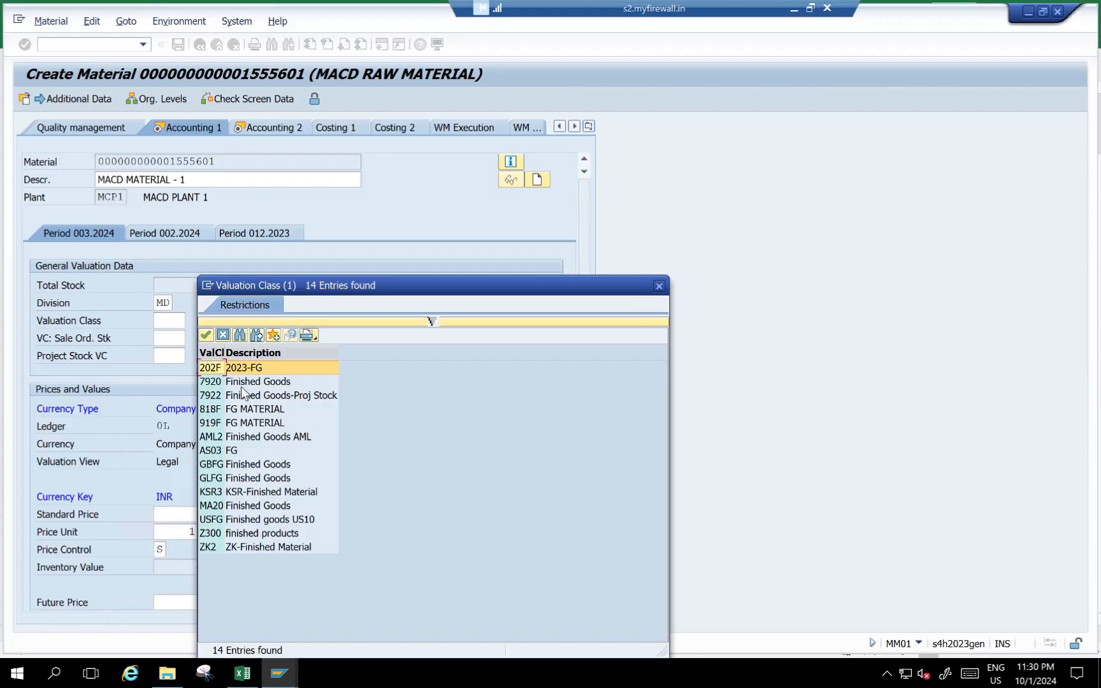
pyautogui.doubleClick(236, 382)
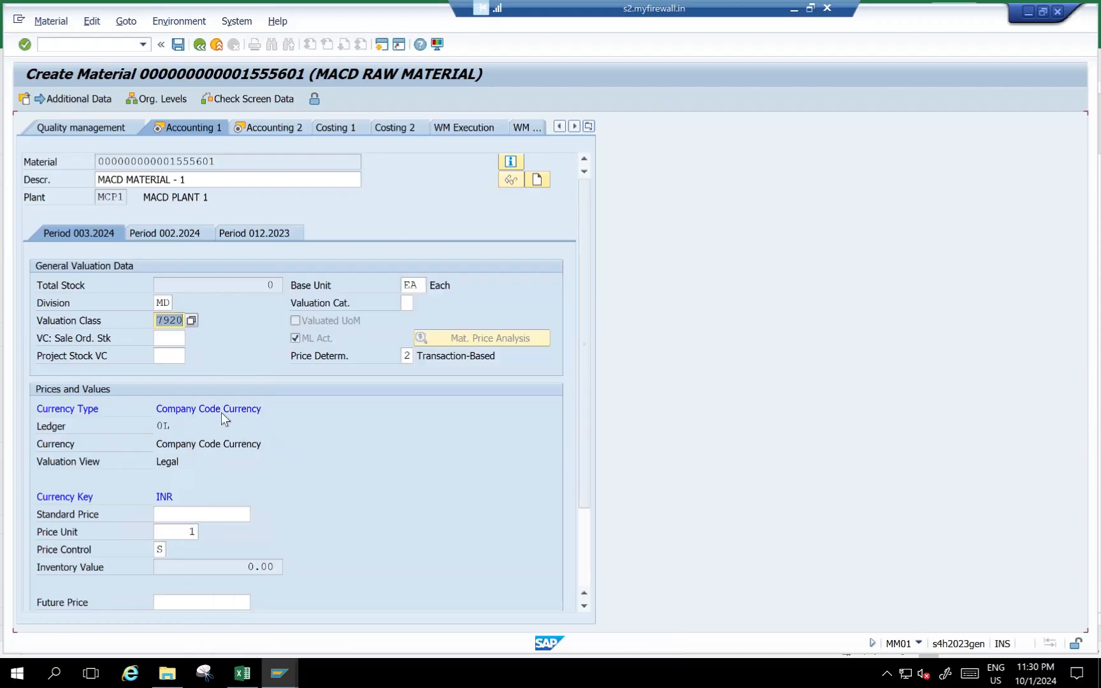
# Set the standard price to 10 INR per unit and confirm the Accounting 1 view.
pyautogui.click(178, 514)
pyautogui.write('10')
pyautogui.press('Return')
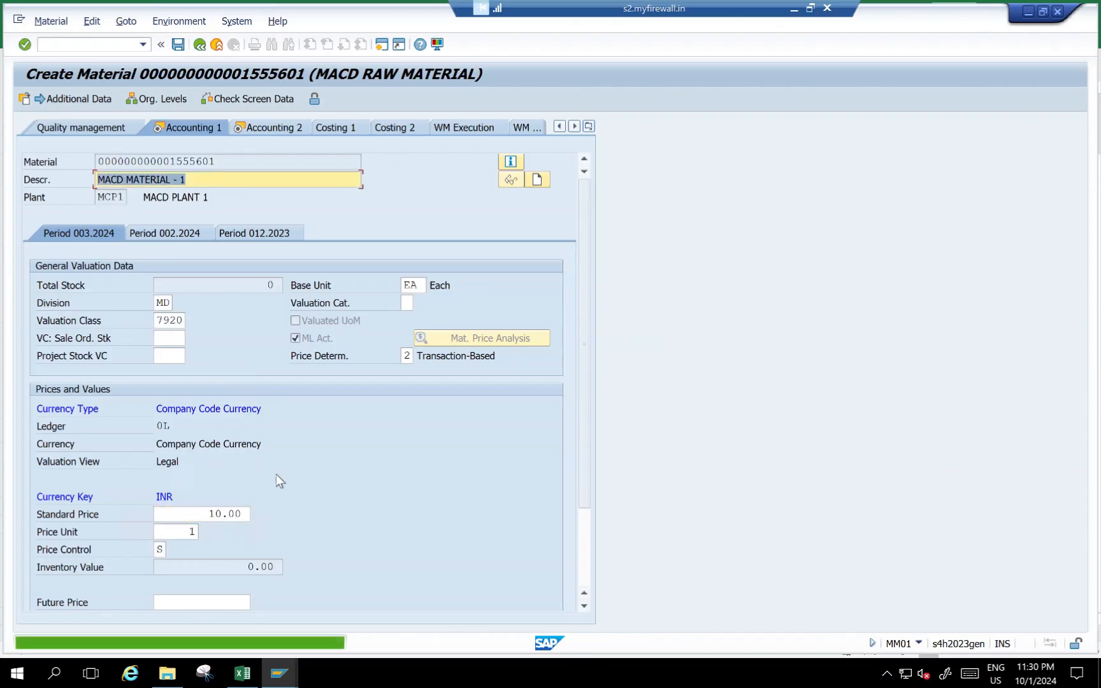
pyautogui.press('Return')
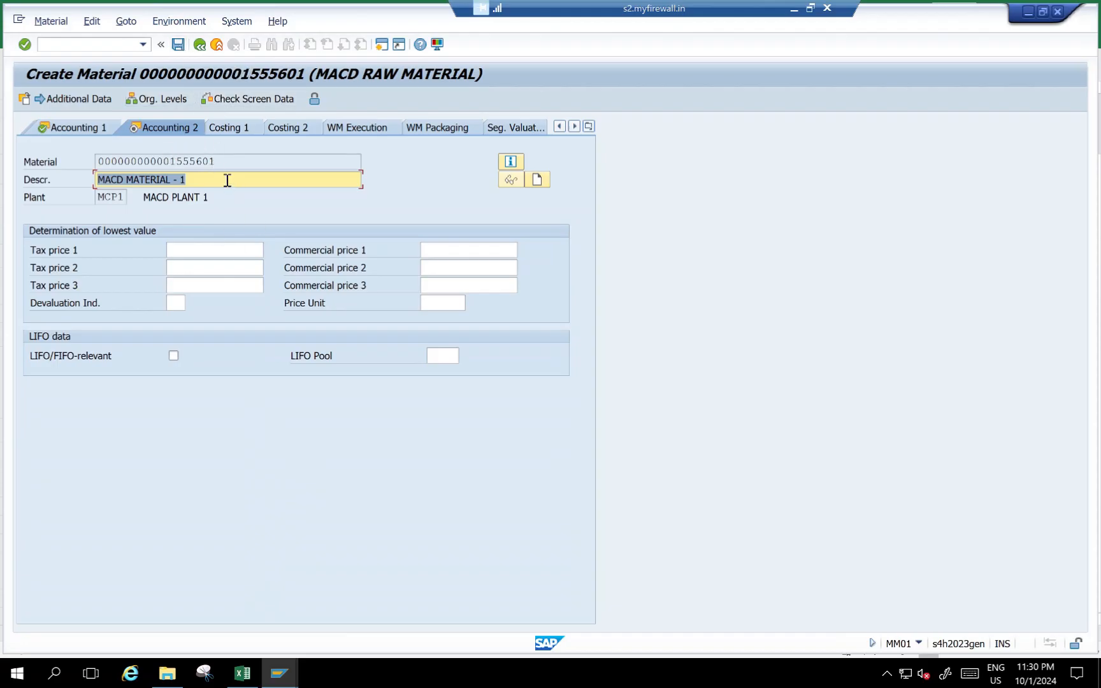
# Skip the remaining Accounting 2 entries and save the new material MACD MATERIAL - 1.
pyautogui.moveTo(214, 162); pyautogui.dragTo(169, 162)
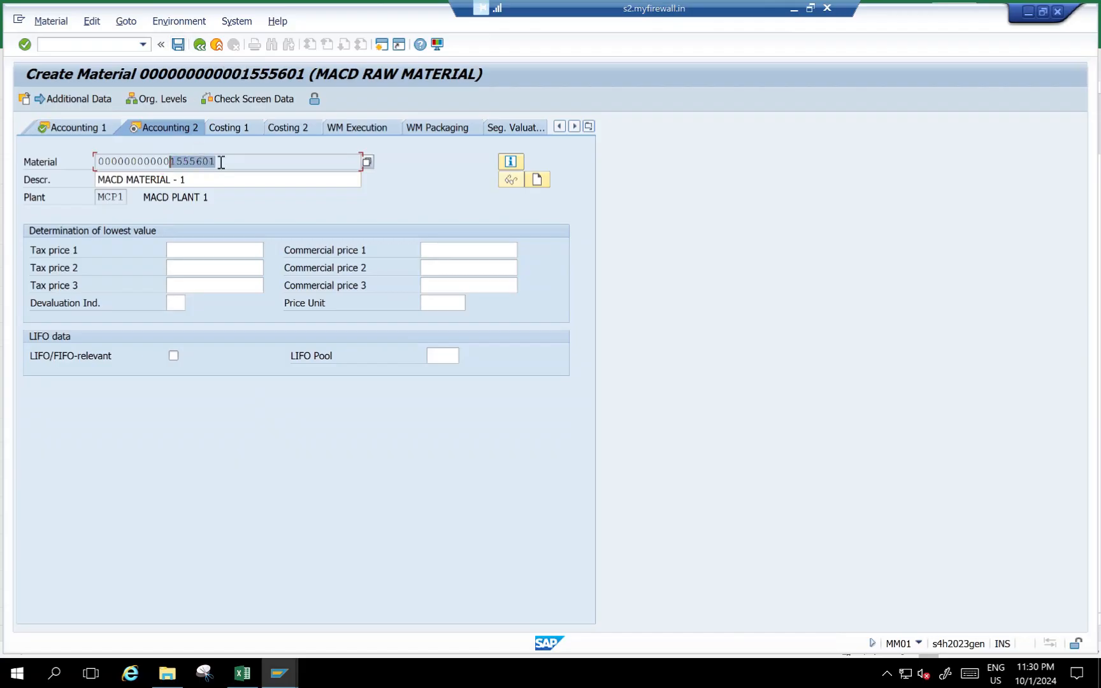
pyautogui.moveTo(223, 161); pyautogui.dragTo(170, 162)
pyautogui.click(178, 44)
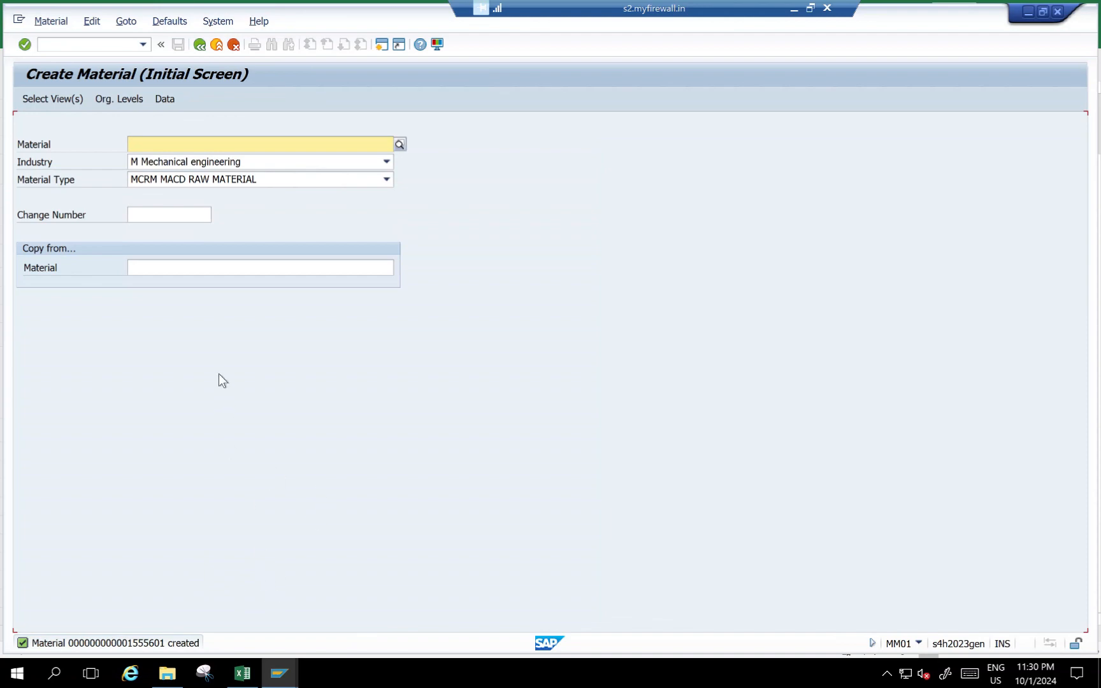
# Switch to the Excel configuration notes and look up the transaction code for defining number ranges for each material type.
pyautogui.click(245, 671)
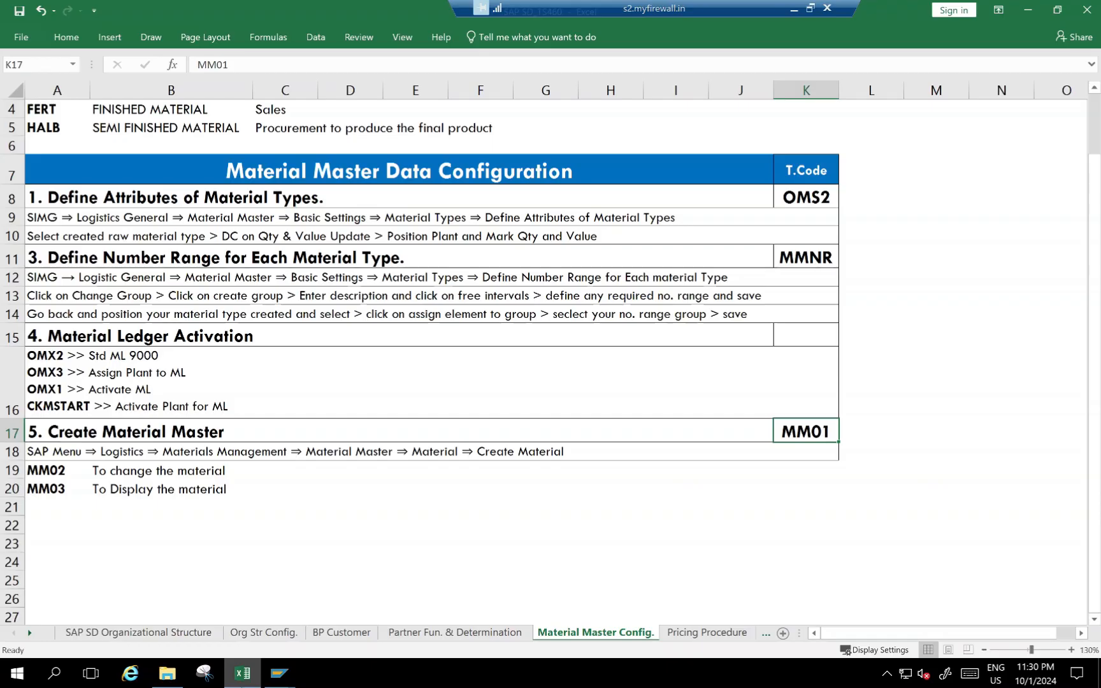
pyautogui.click(177, 202)
pyautogui.click(191, 259)
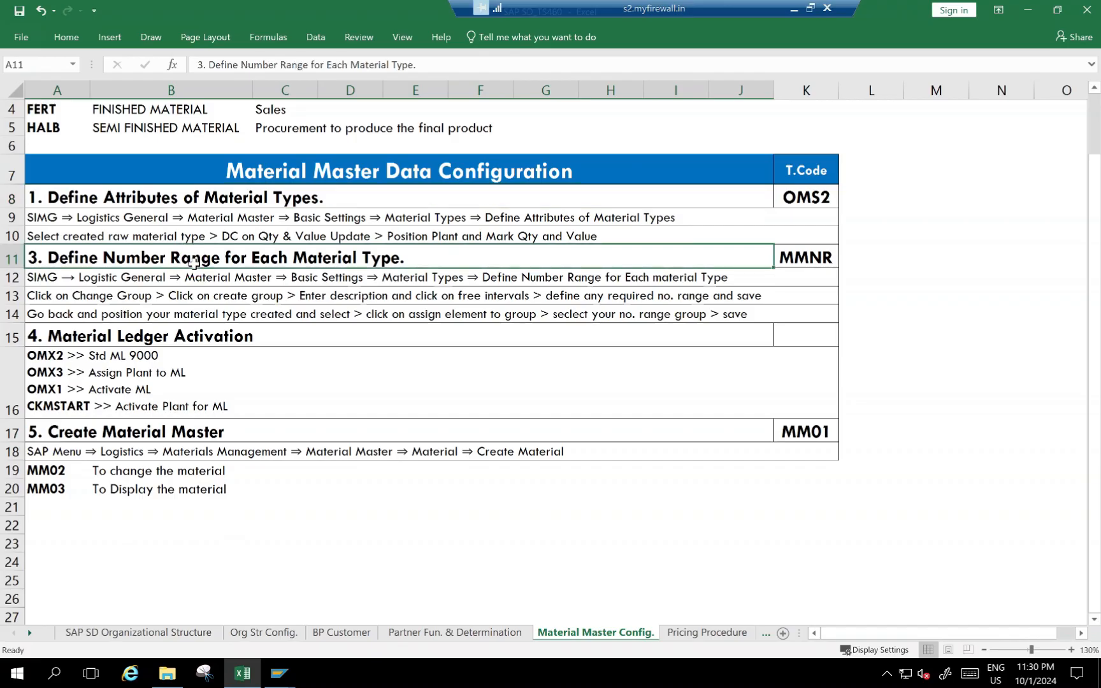
pyautogui.click(280, 673)
pyautogui.click(319, 624)
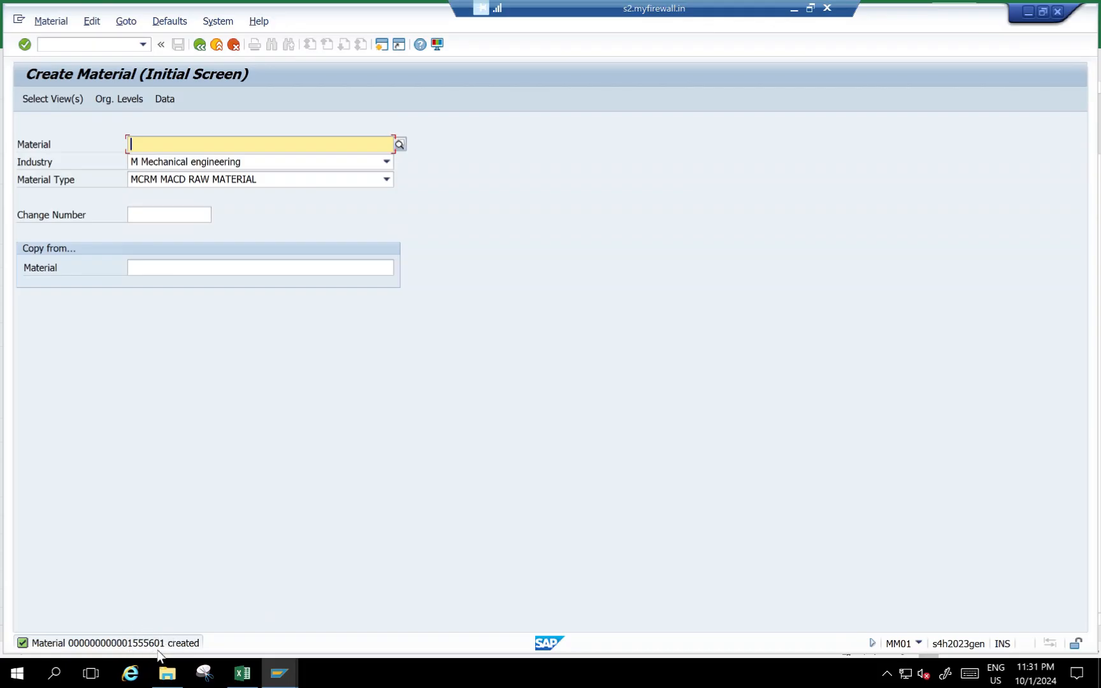
pyautogui.click(276, 681)
pyautogui.click(319, 621)
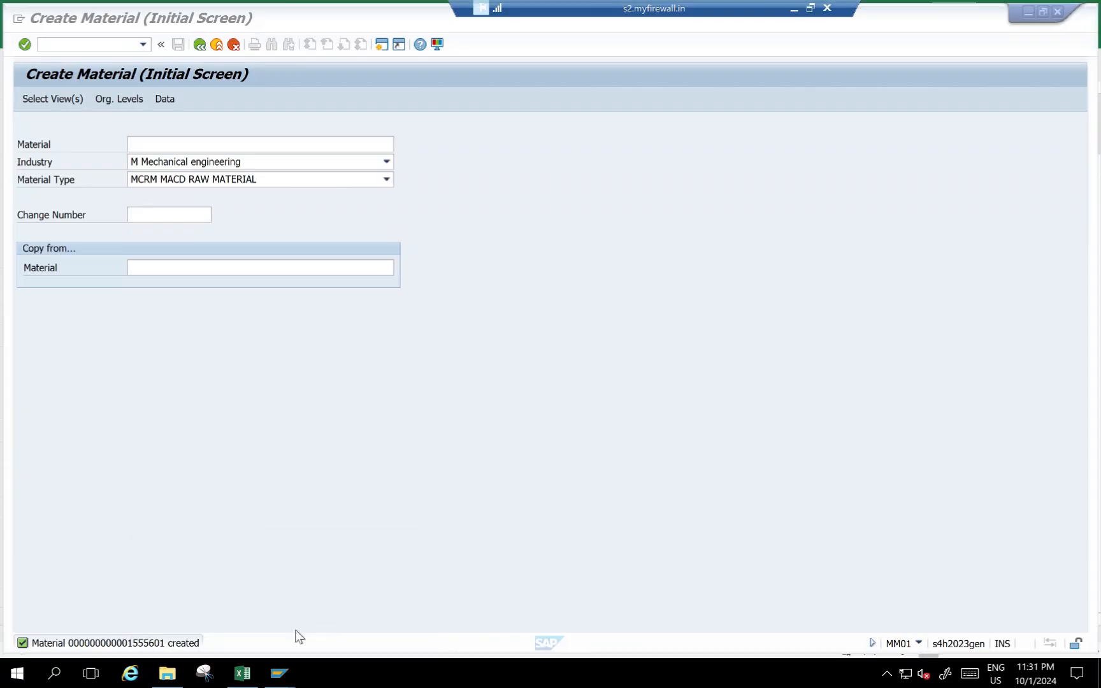
pyautogui.click(230, 681)
pyautogui.click(804, 260)
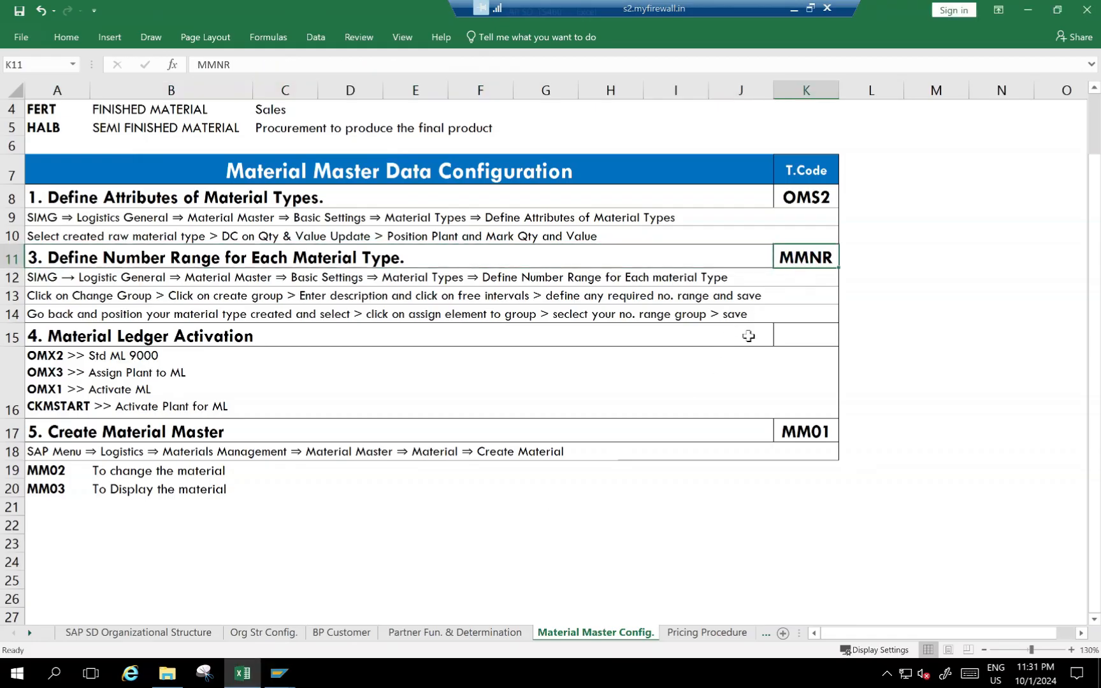
# Switch back to SAP and open the material number range transaction MMNR in a new session.
pyautogui.click(276, 680)
pyautogui.click(320, 625)
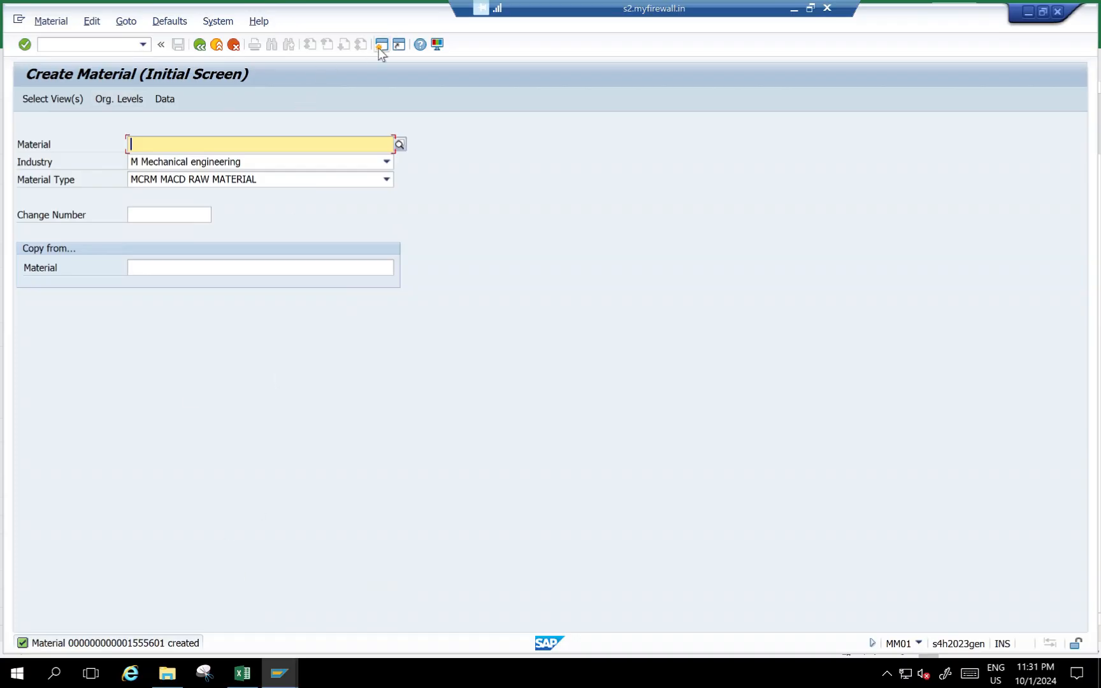
pyautogui.click(106, 44)
pyautogui.write('/OMMNR')
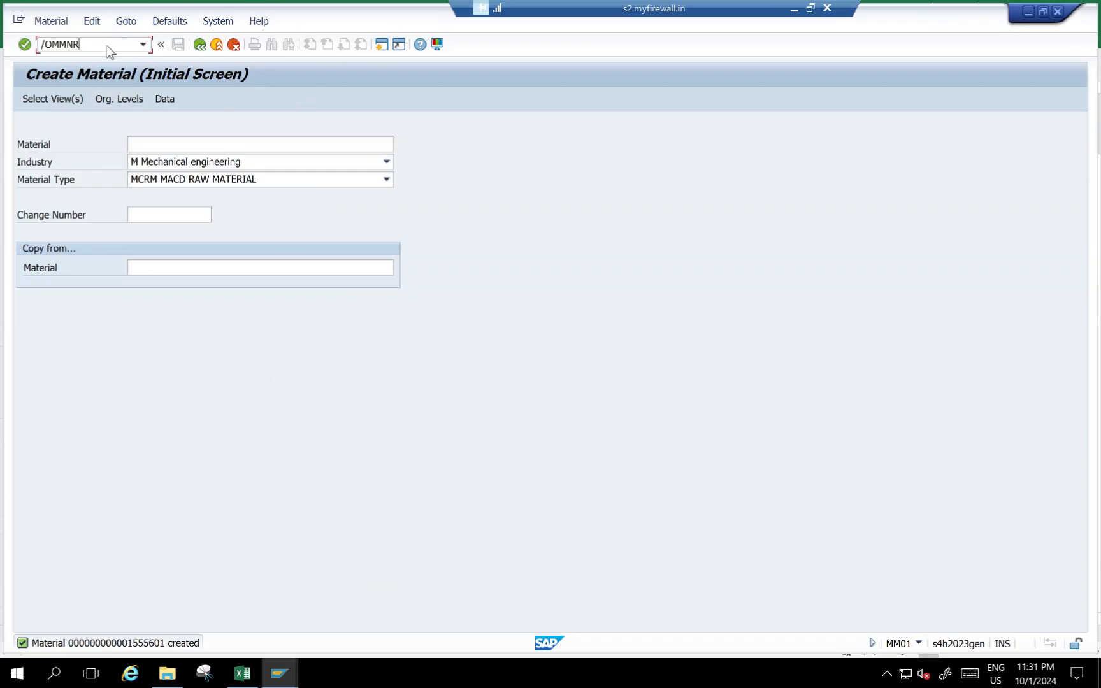
pyautogui.press('Return')
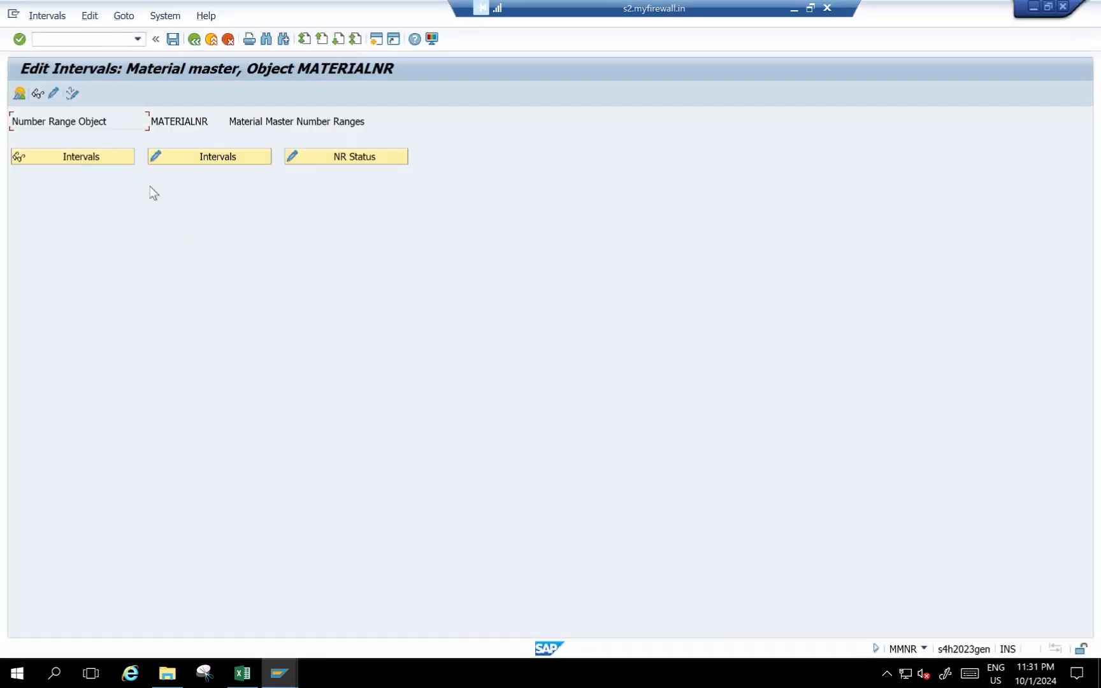
# Display the material number range intervals, examine interval 50's starting number and status, and exit the transaction.
pyautogui.click(75, 156)
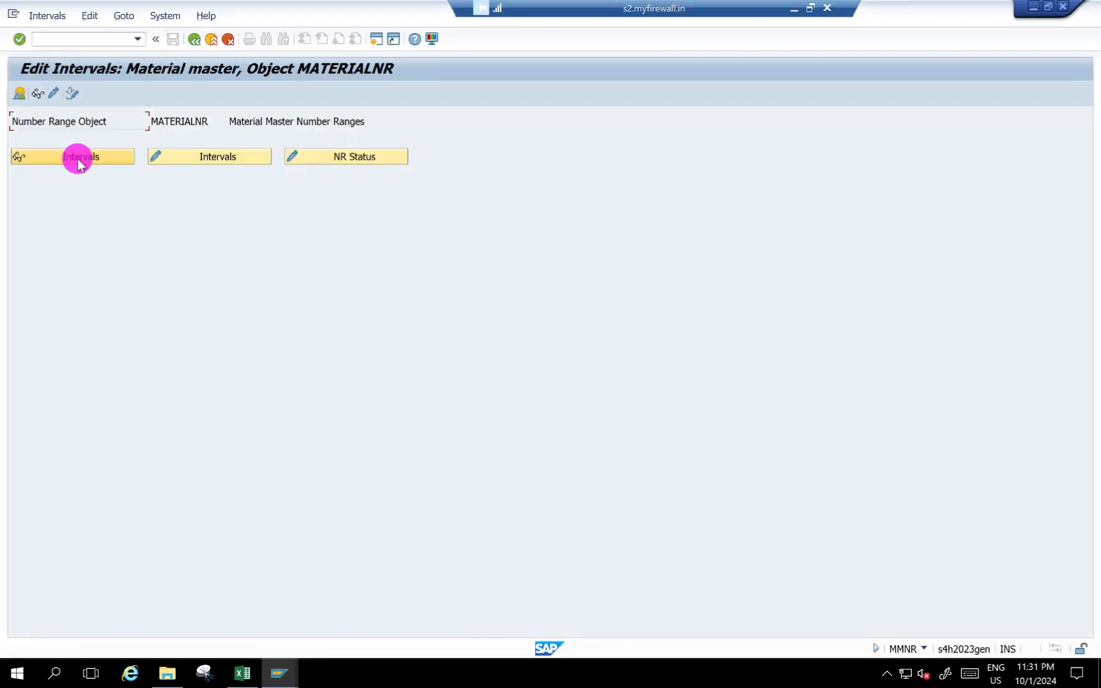
pyautogui.scroll(-11, 105, 343)
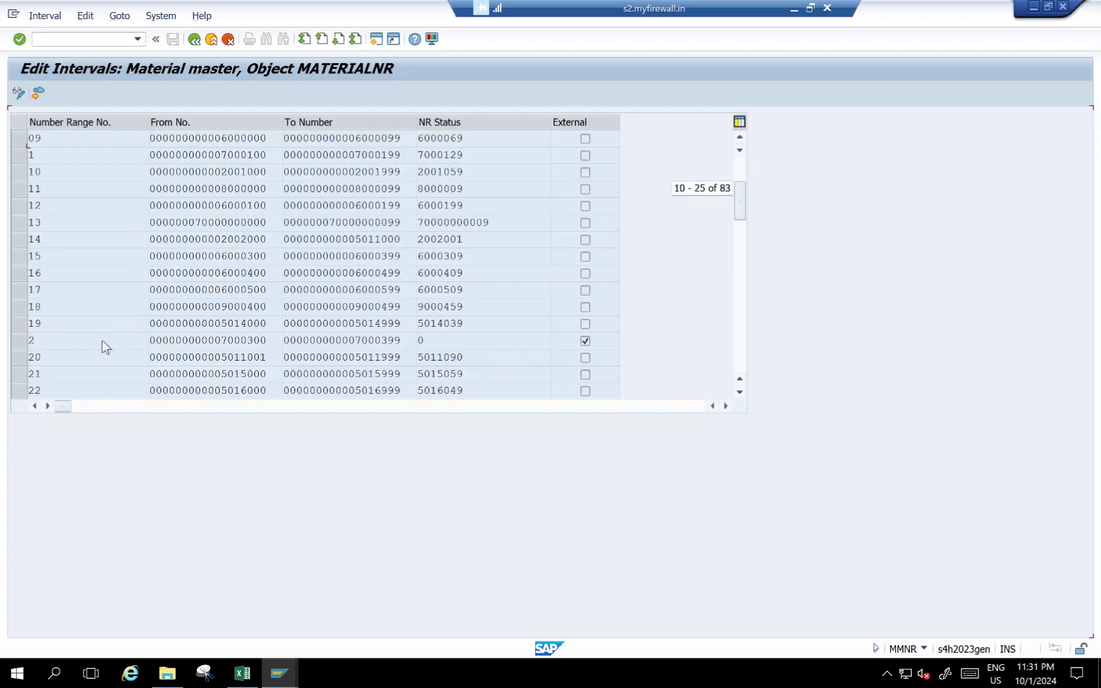
pyautogui.scroll(-12, 42, 357)
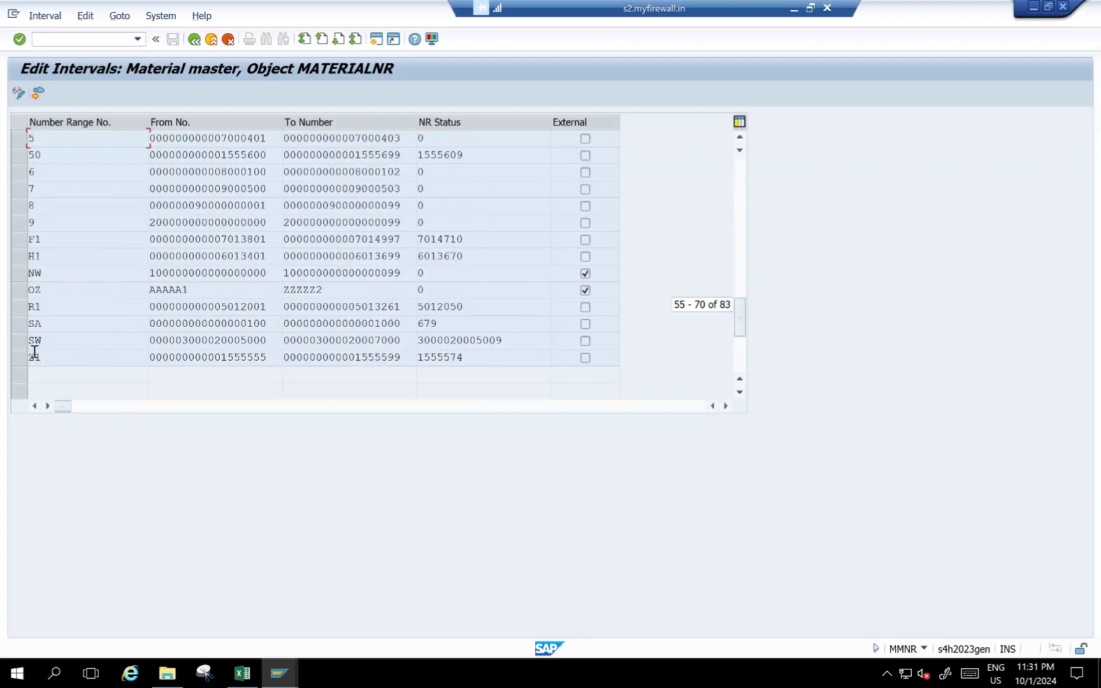
pyautogui.scroll(7, 55, 270)
pyautogui.scroll(-2, 67, 319)
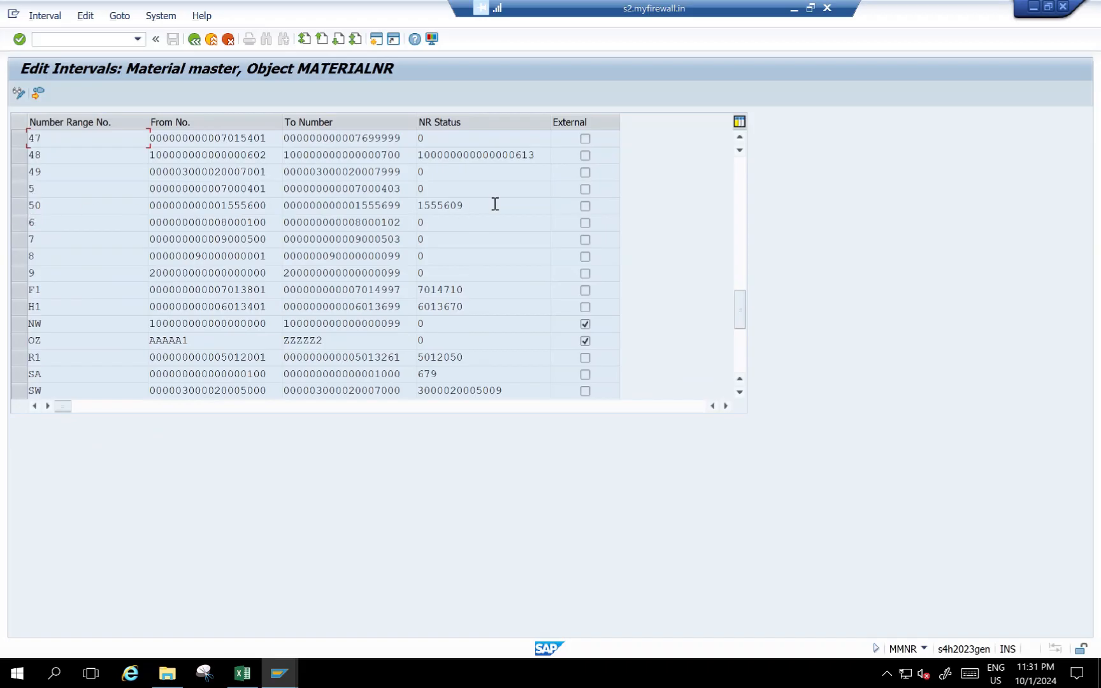
pyautogui.doubleClick(255, 207)
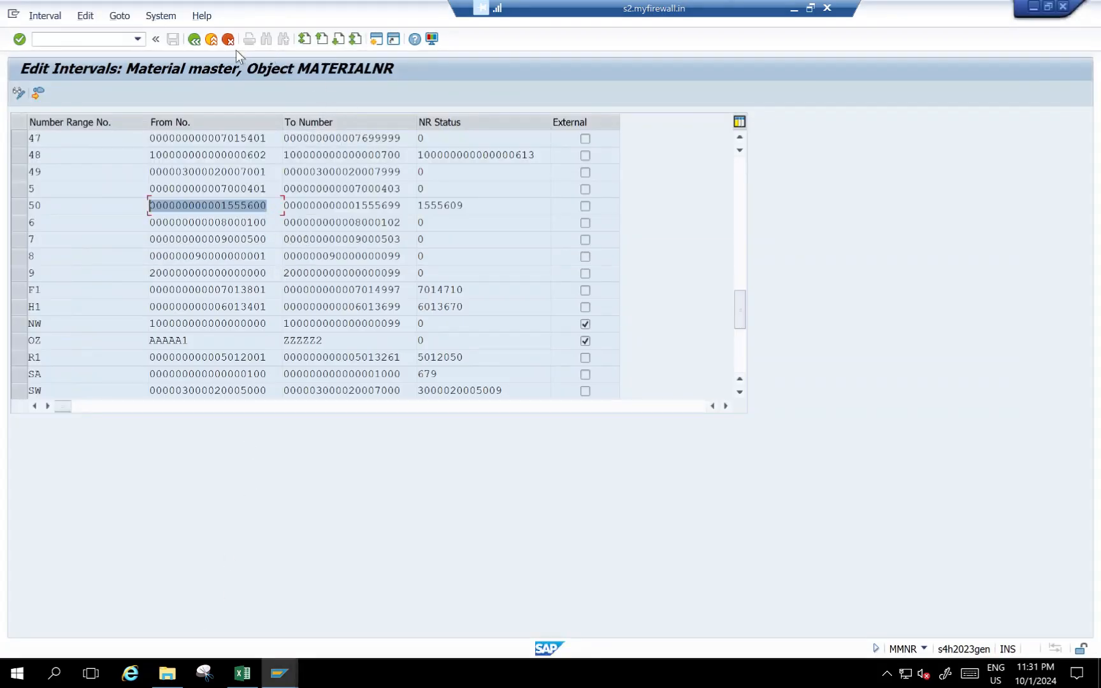
pyautogui.click(209, 38)
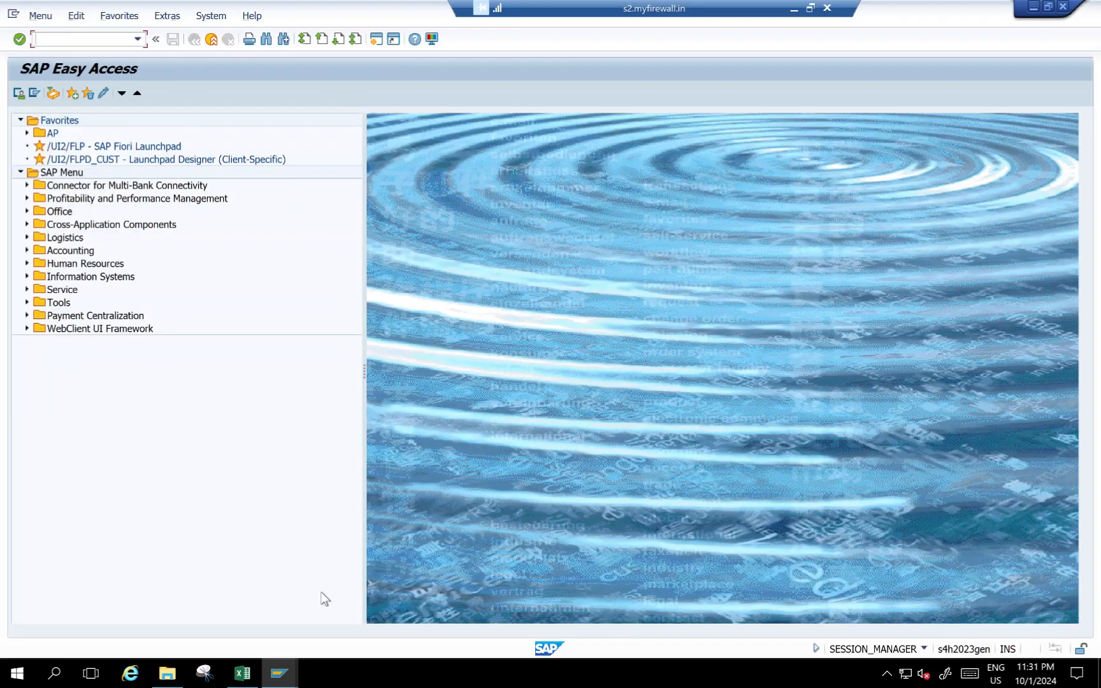
# Check the material change transaction code in the Excel notes and open MM02 in SAP.
pyautogui.click(240, 675)
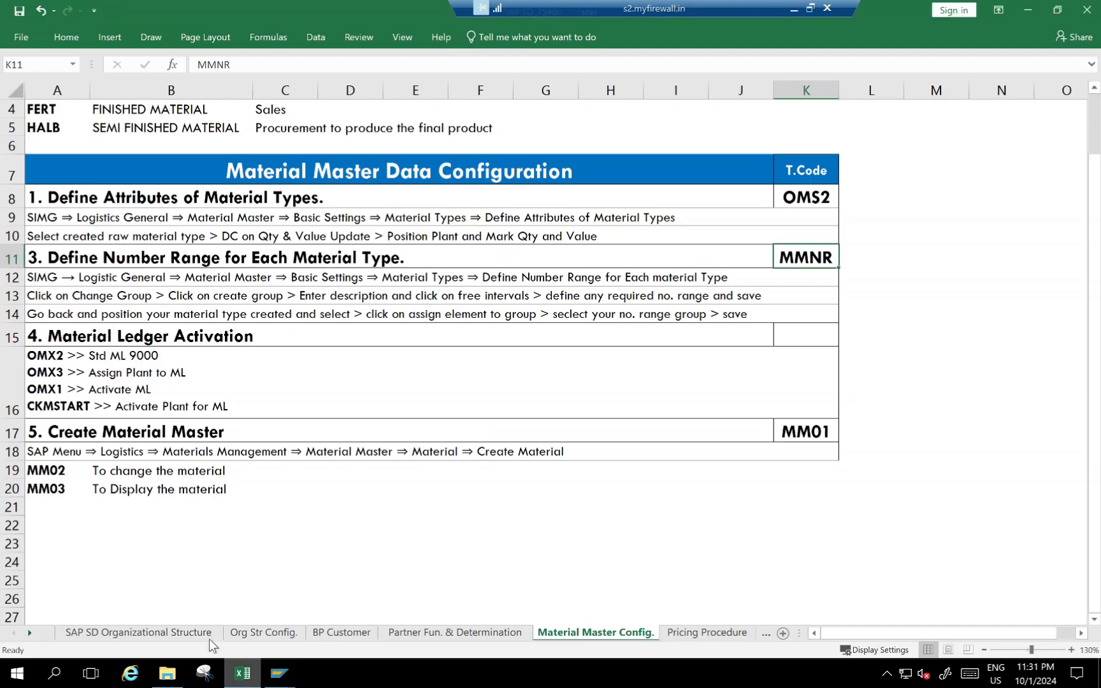
pyautogui.click(64, 477)
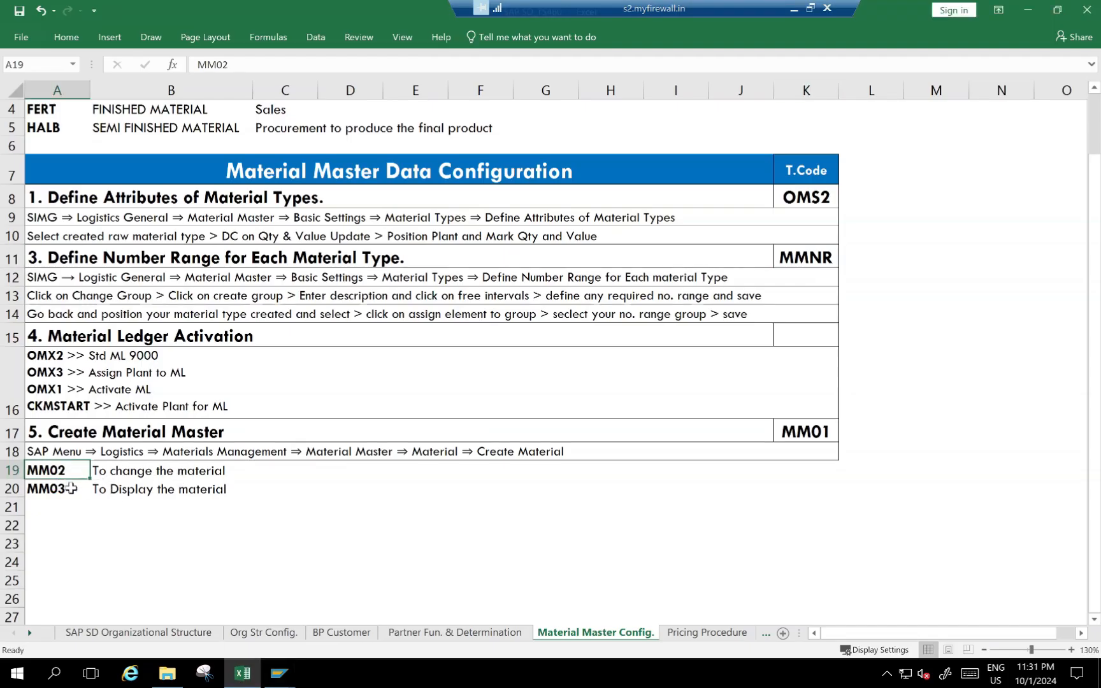
pyautogui.hotkey('alt', 'Tab')
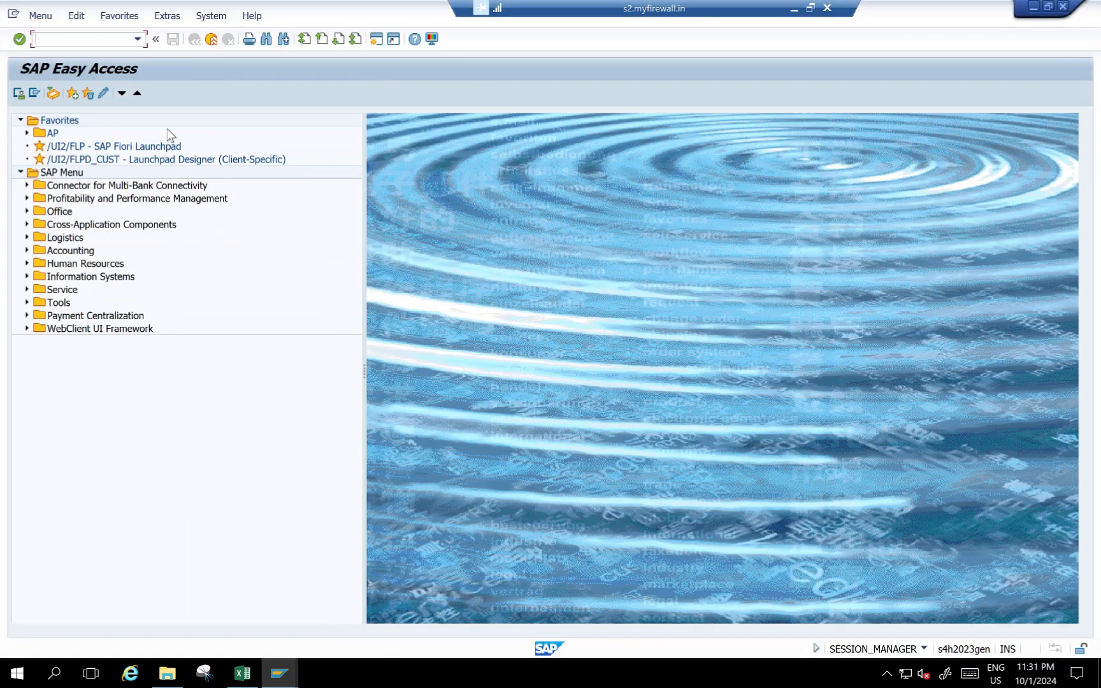
pyautogui.write('/NMM02')
pyautogui.press('Return')
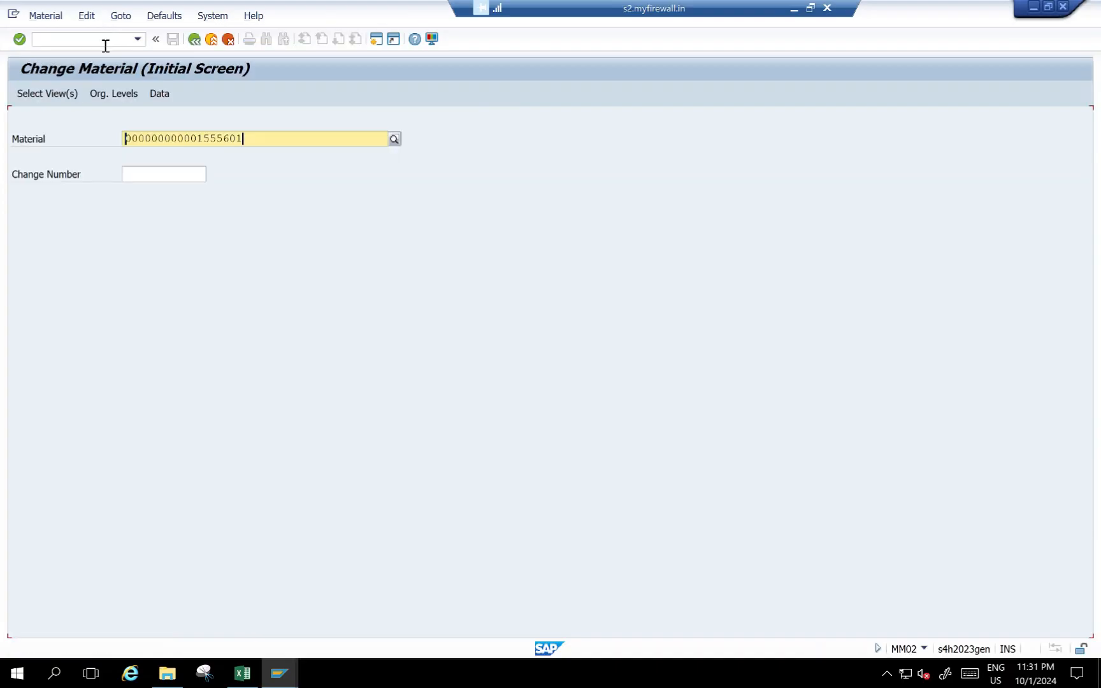
# Call up the new material for change and set its organizational levels to plant MCP1 and storage location MCS1.
pyautogui.moveTo(254, 139); pyautogui.dragTo(197, 139)
pyautogui.press('Return')
pyautogui.press('Return')
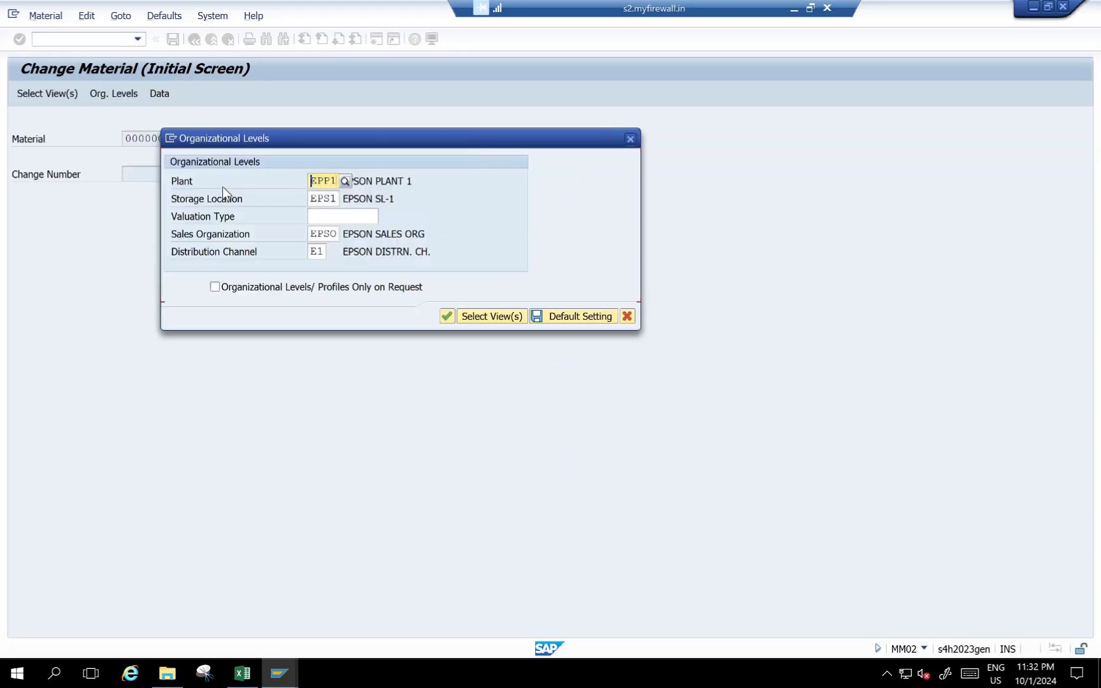
pyautogui.press('Delete')
pyautogui.press('Delete')
pyautogui.press('Delete')
pyautogui.press('Delete')
pyautogui.write('MCP1')
pyautogui.press('Tab')
pyautogui.press('Delete')
pyautogui.press('Delete')
pyautogui.press('Delete')
pyautogui.press('Delete')
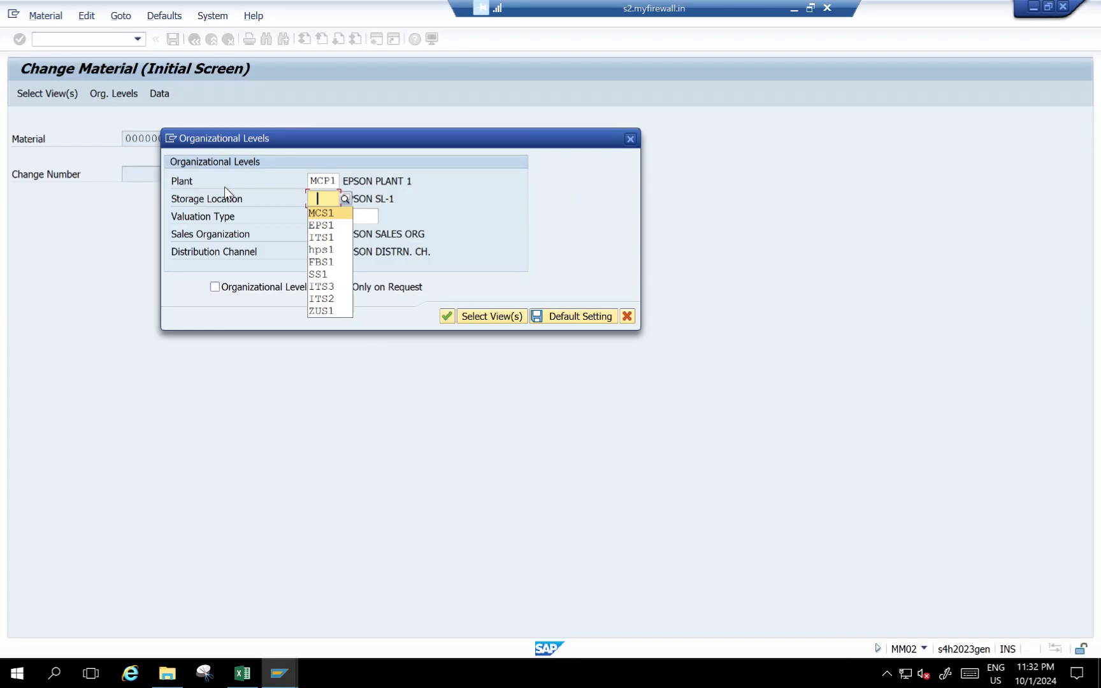
pyautogui.press('Tab')
# Set sales organization MCSO and distribution channel MC, and confirm the organizational levels to open the material's data.
pyautogui.press('Tab')
pyautogui.press('BackSpace')
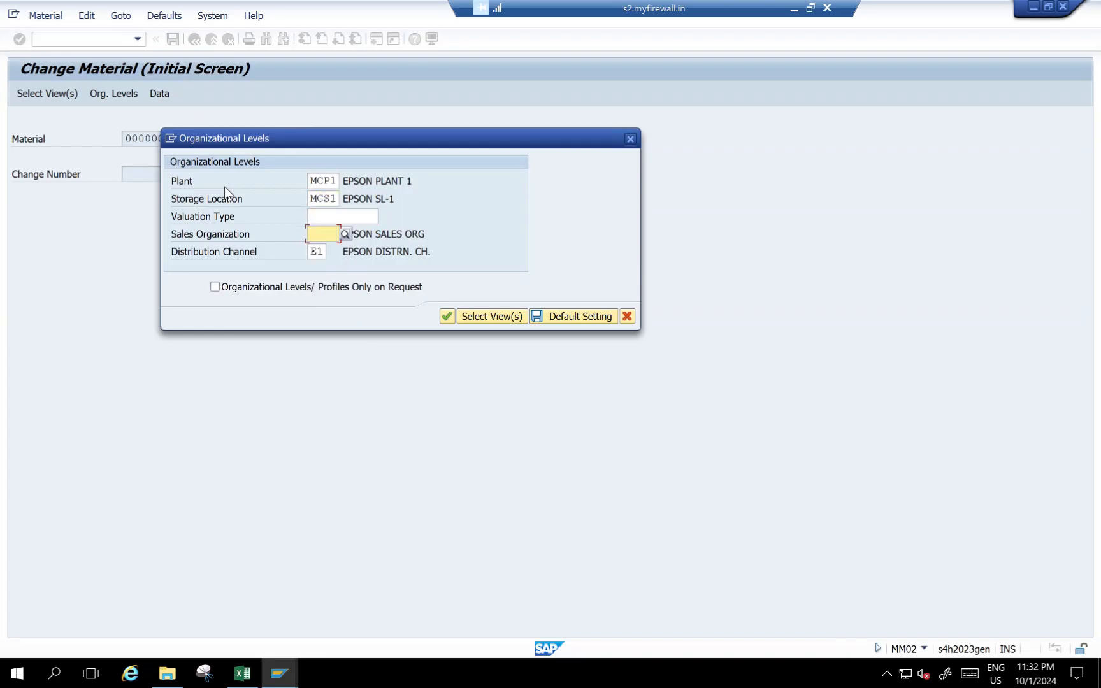
pyautogui.press('Down')
pyautogui.press('Return')
pyautogui.press('Tab')
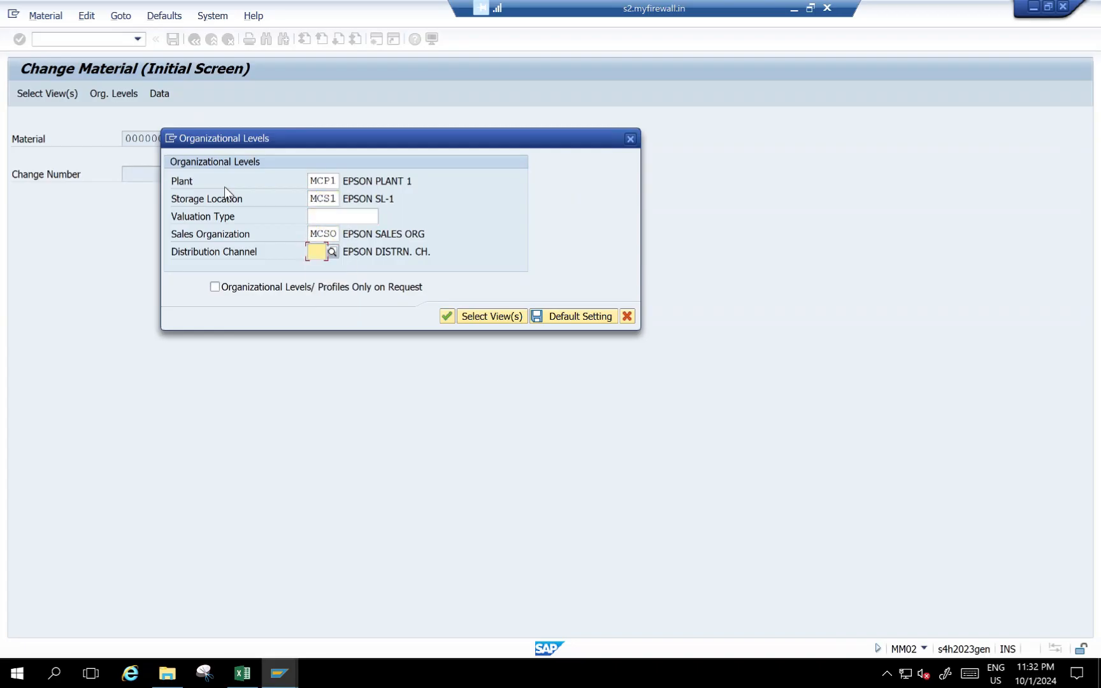
pyautogui.press('BackSpace')
pyautogui.press('Down')
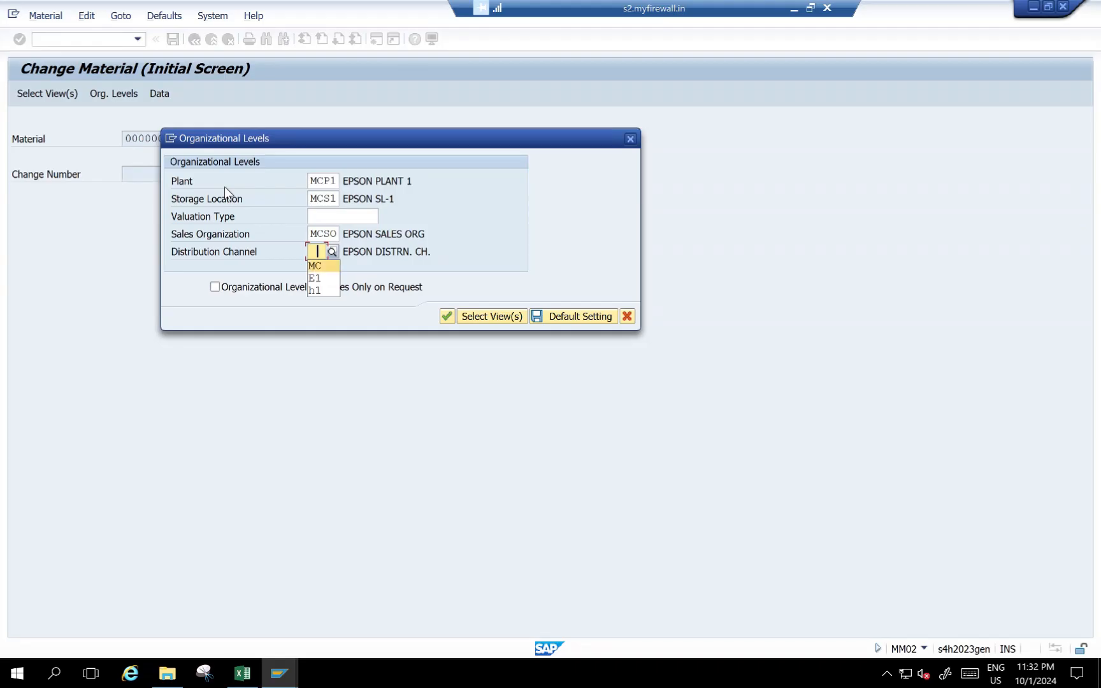
pyautogui.press('Return')
pyautogui.press('Return')
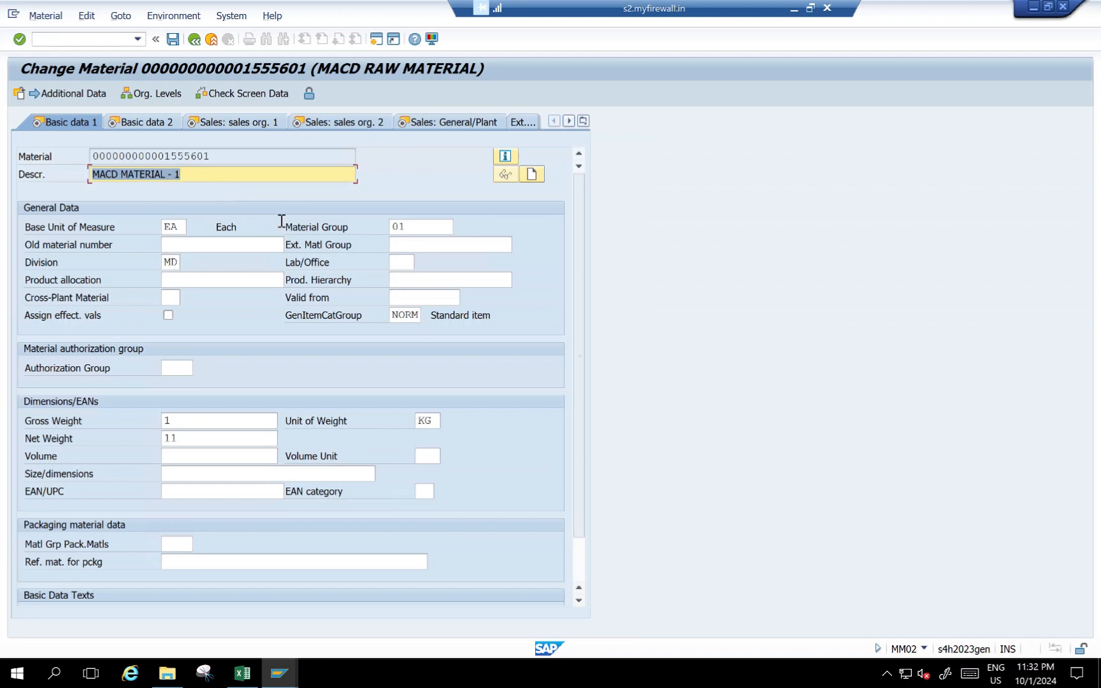
# Set the net weight to 1 KG in Basic data 1, keep the description, and save the material.
pyautogui.click(231, 439)
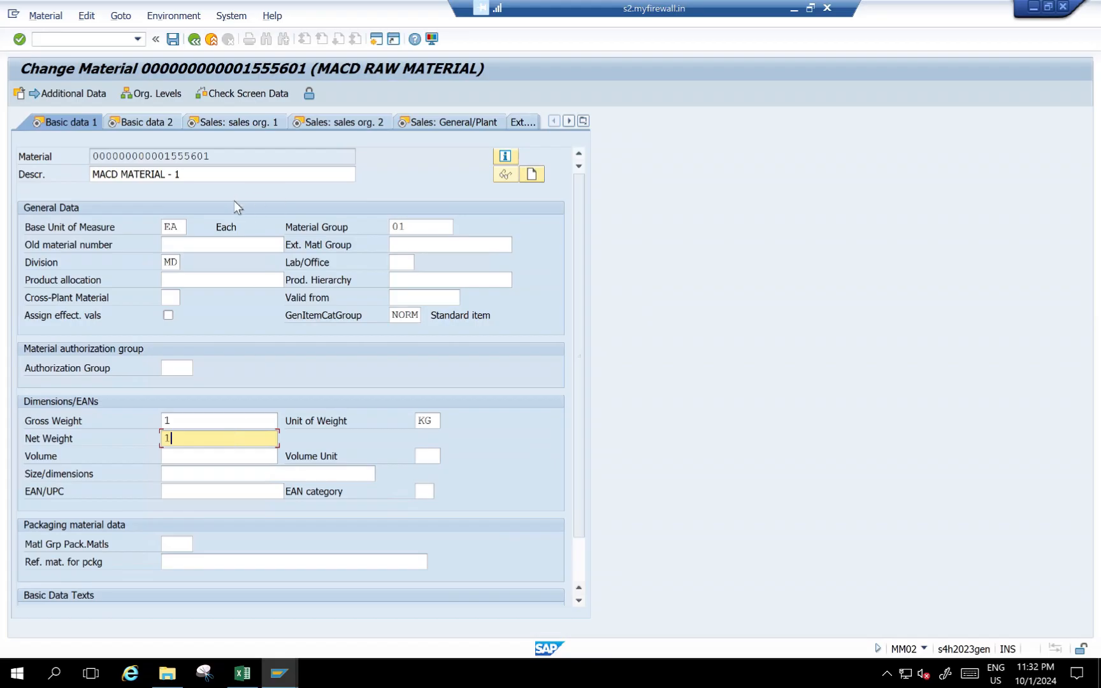
pyautogui.click(179, 174)
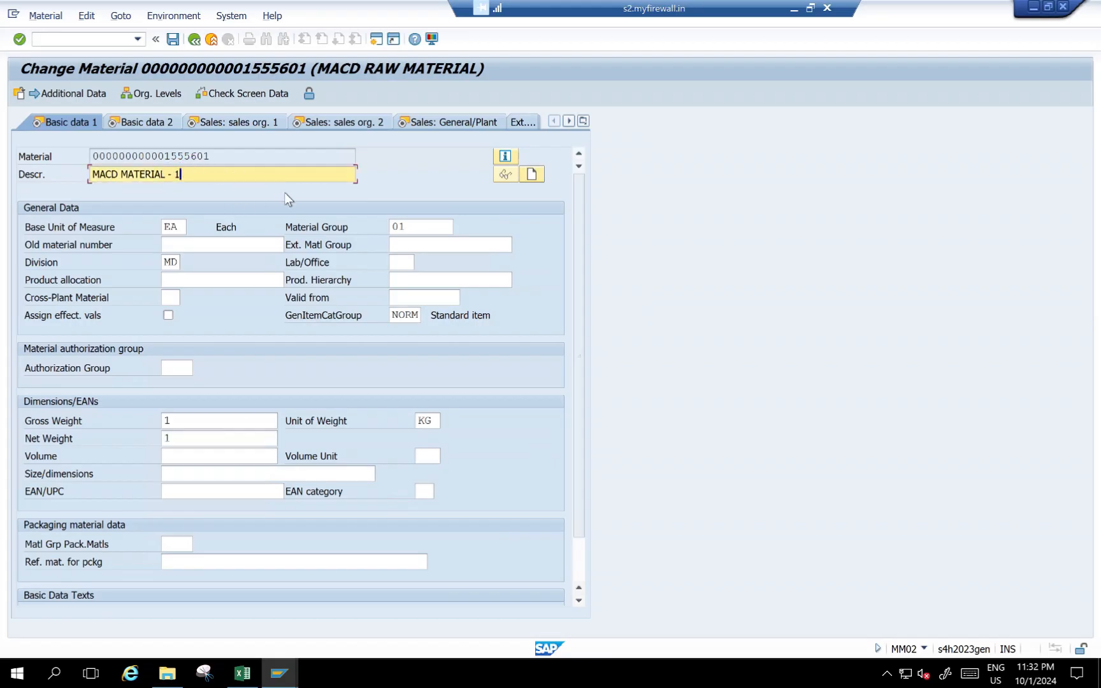
pyautogui.press('Return')
pyautogui.press('Return')
pyautogui.press('Return')
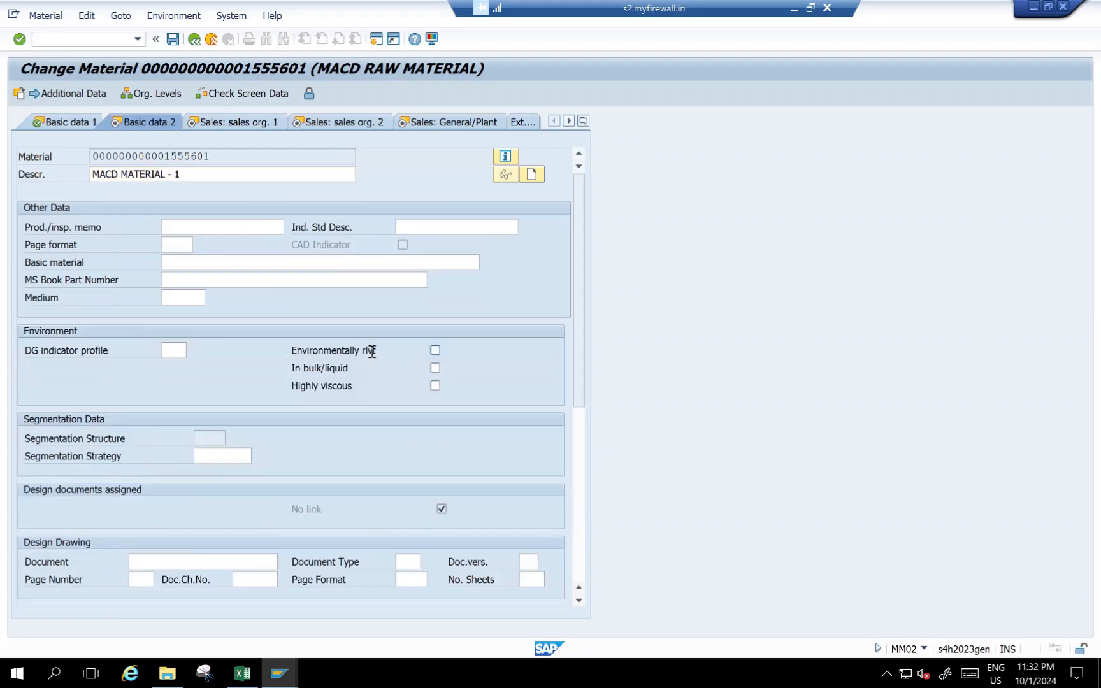
pyautogui.hotkey('ctrl', 's')
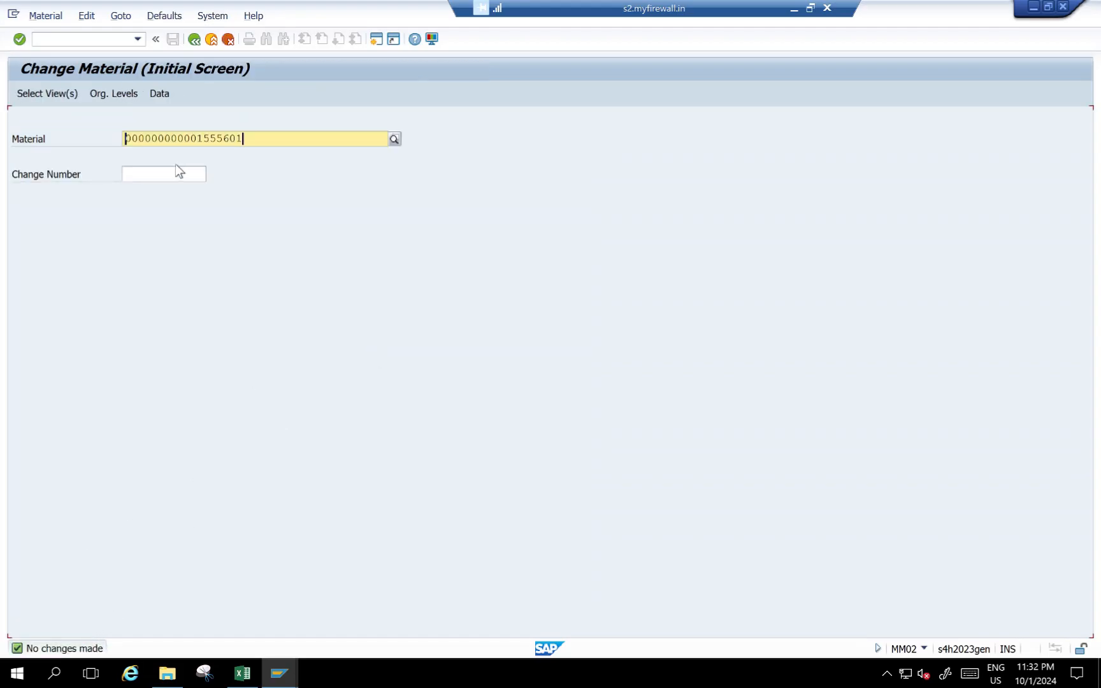
# Check the Excel notes again and open the material display transaction MM03 in SAP.
pyautogui.hotkey('alt', 'Tab')
pyautogui.hotkey('alt', 'Tab')
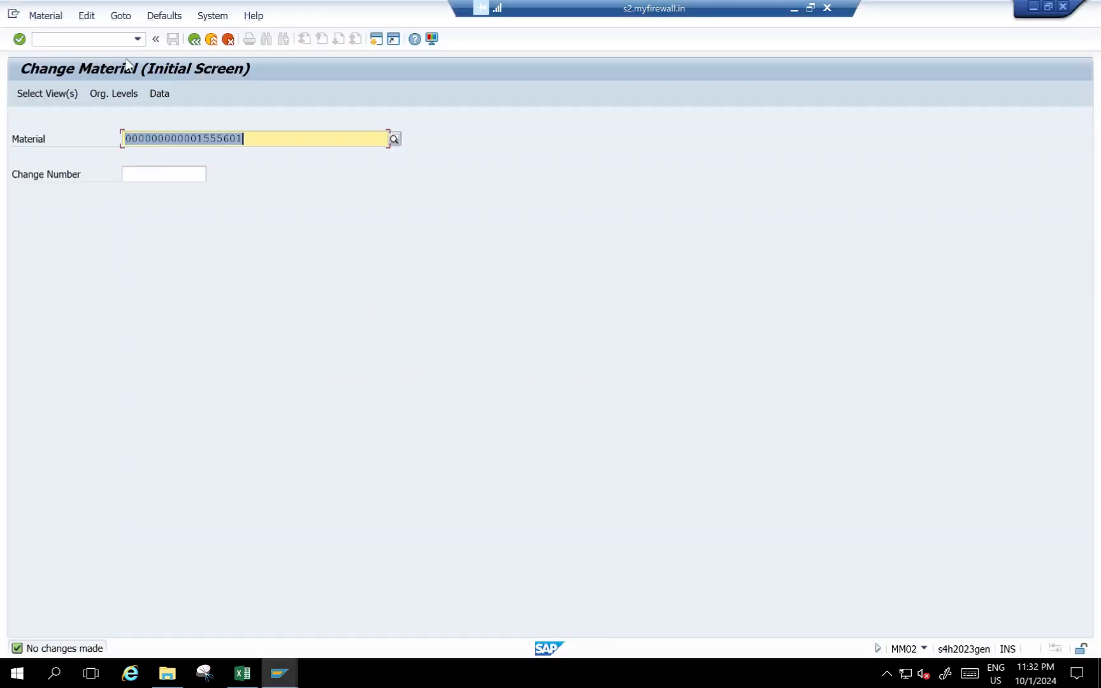
pyautogui.click(86, 39)
pyautogui.click(96, 50)
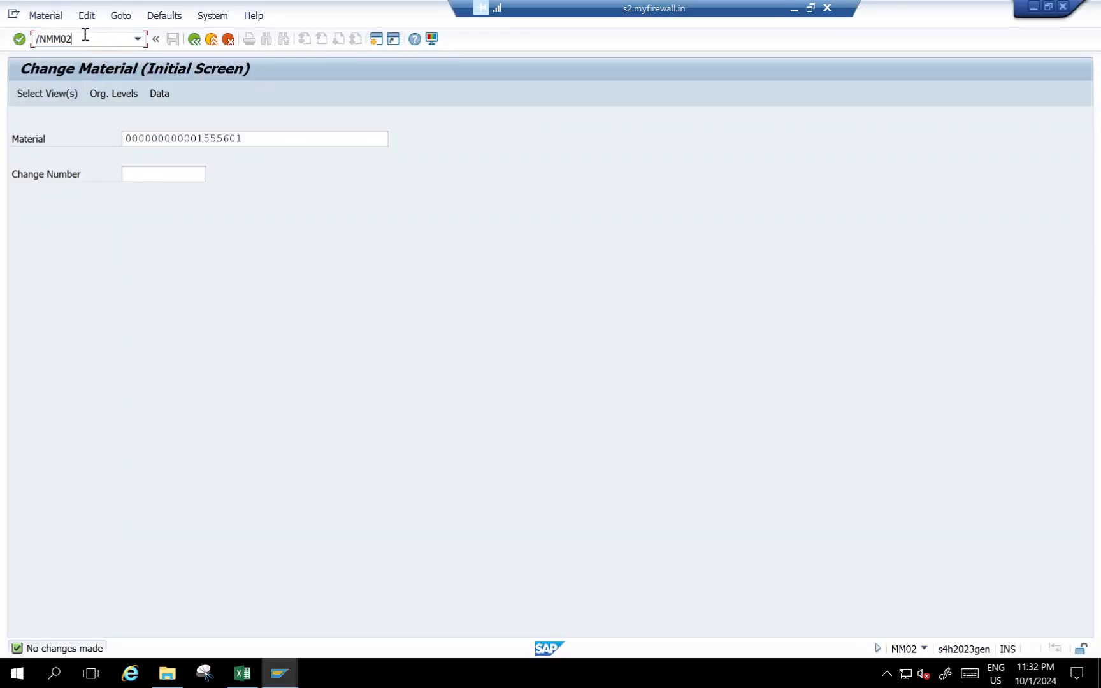
pyautogui.write('3')
pyautogui.press('Return')
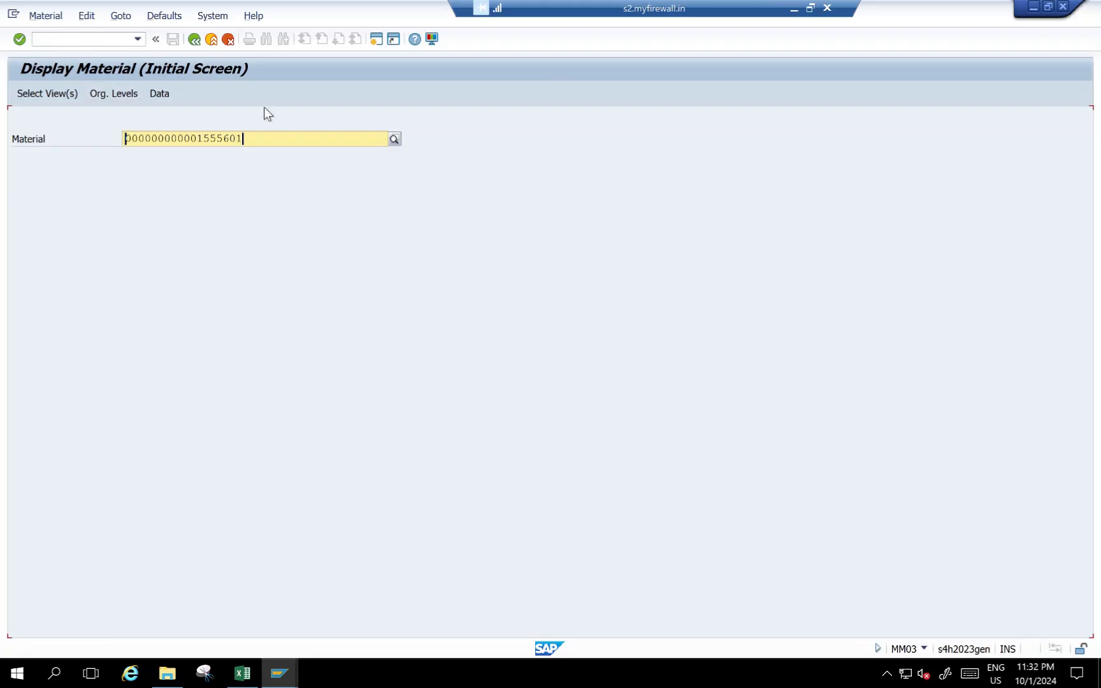
# Call up the new material for display and set the plant to MCP1 in its organizational levels.
pyautogui.doubleClick(126, 142)
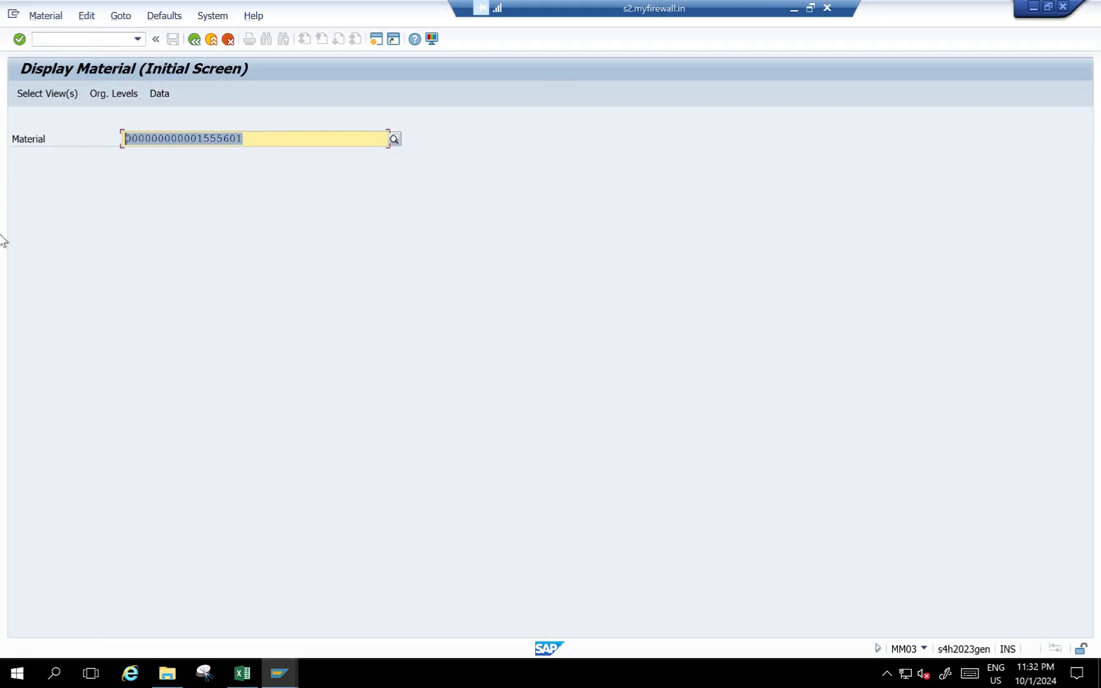
pyautogui.press('Return')
pyautogui.press('Return')
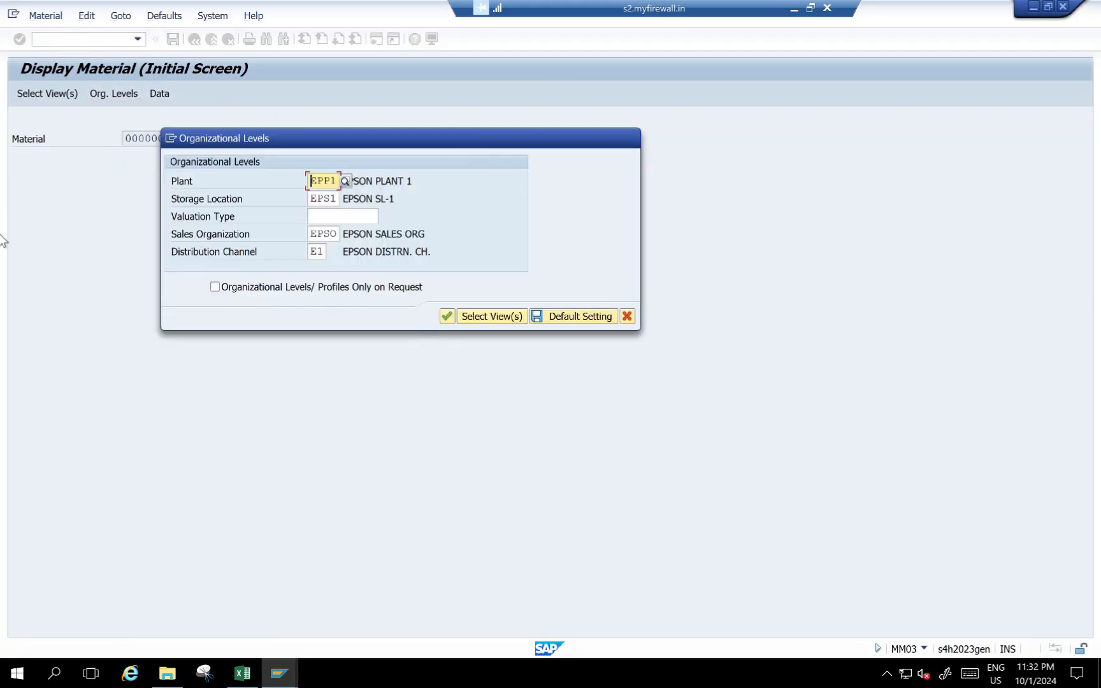
pyautogui.press('Delete')
pyautogui.press('Delete')
pyautogui.press('Delete')
pyautogui.press('Delete')
pyautogui.write('MCP1')
# Set the storage location to MCS1 in the organizational levels.
pyautogui.press('Tab')
pyautogui.press('Delete')
pyautogui.press('Delete')
pyautogui.press('Delete')
pyautogui.press('Delete')
pyautogui.write('\\')
pyautogui.press('Tab')
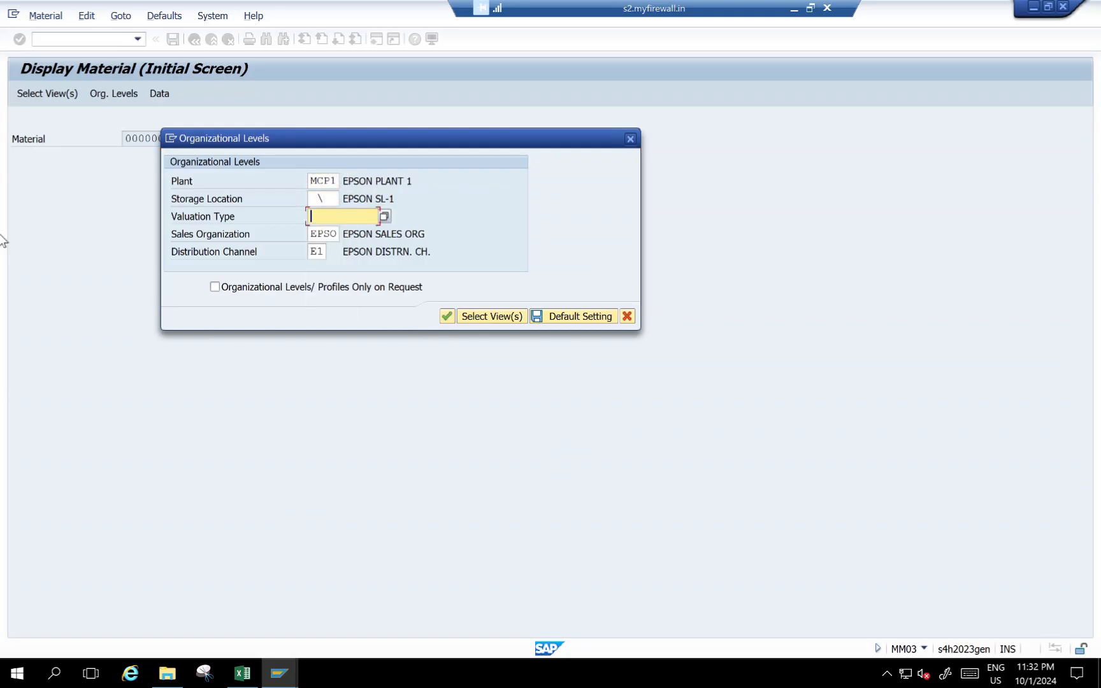
pyautogui.hotkey('shift', 'Tab')
pyautogui.press('Delete')
pyautogui.write('MCS1')
# Set sales organization MCSO and distribution channel MC, and confirm the organizational levels to display the material.
pyautogui.press('Tab')
pyautogui.press('Tab')
pyautogui.press('Delete')
pyautogui.press('Delete')
pyautogui.press('Delete')
pyautogui.press('Delete')
pyautogui.write('\\')
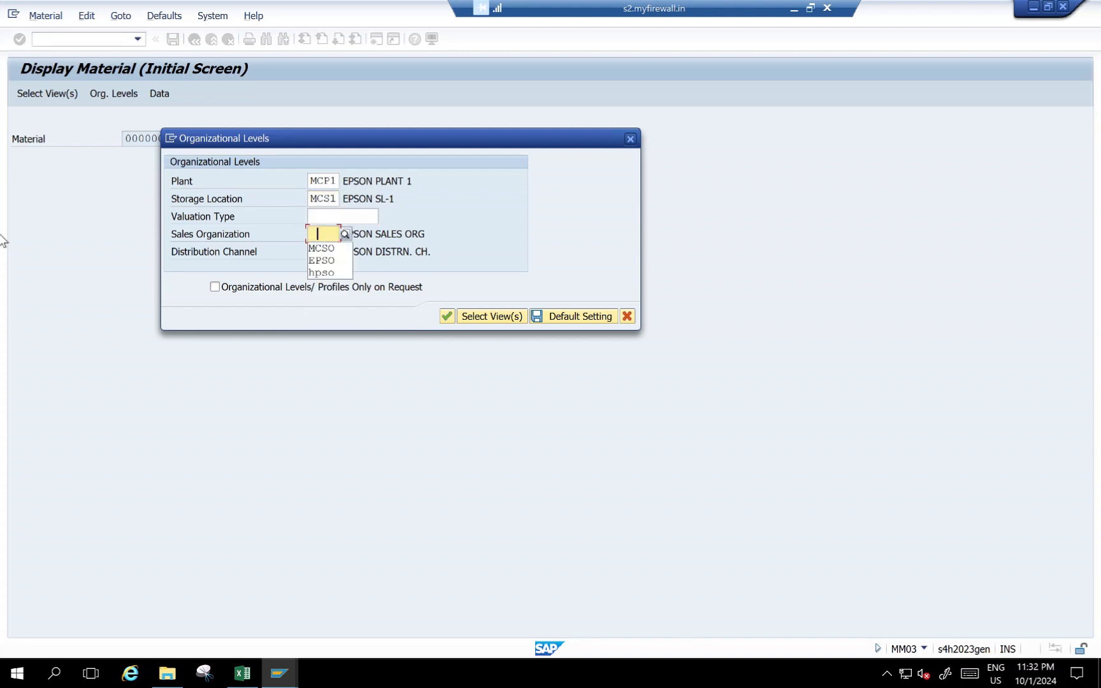
pyautogui.press('BackSpace')
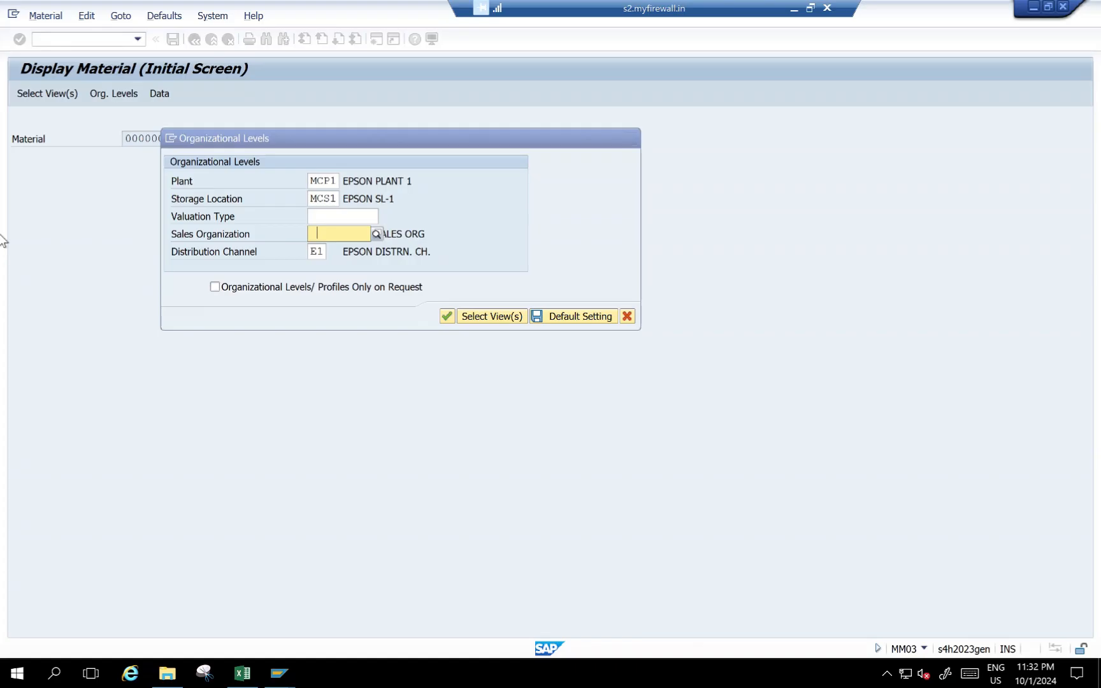
pyautogui.press('Escape')
pyautogui.write('MCSO')
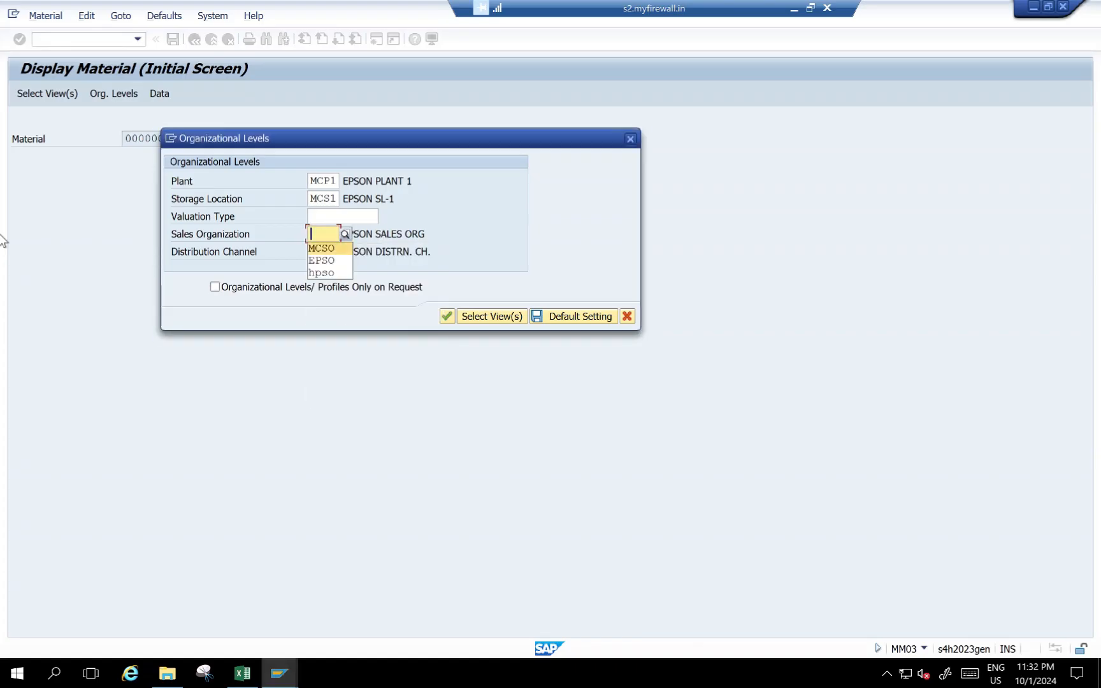
pyautogui.press('Tab')
pyautogui.press('BackSpace')
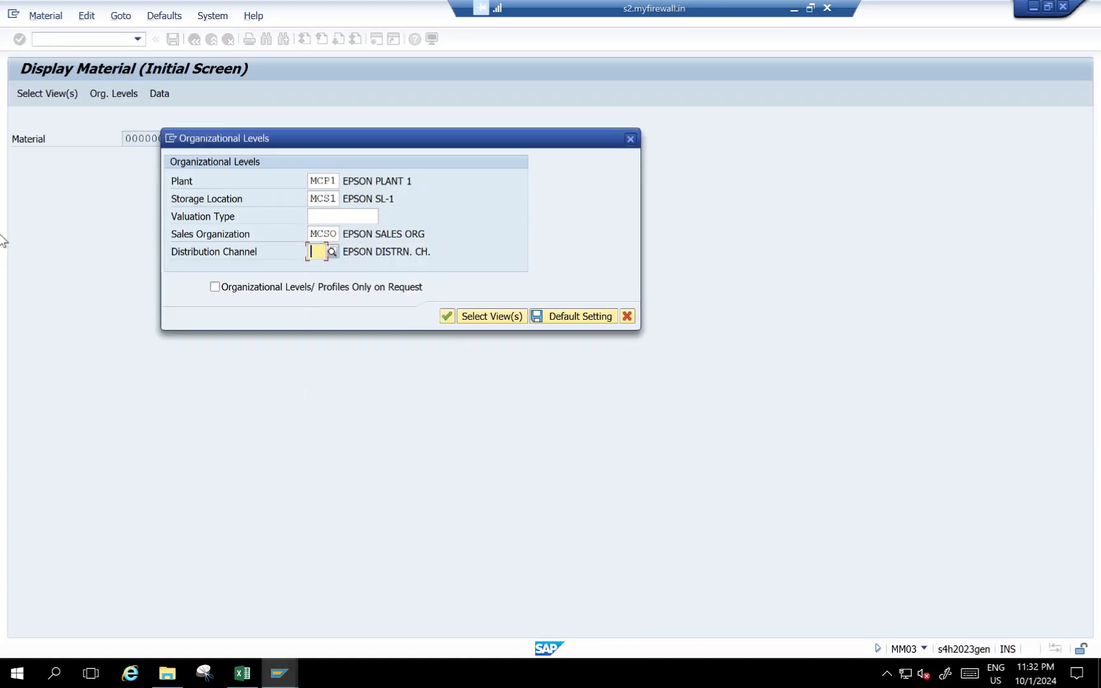
pyautogui.write('MC')
pyautogui.press('Return')
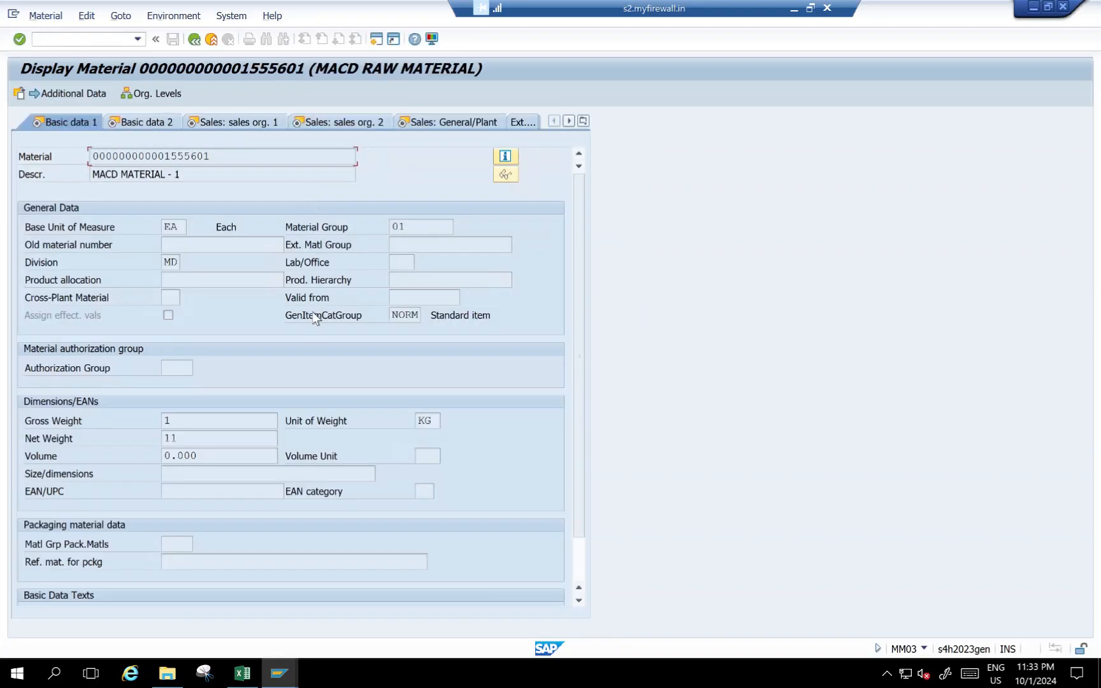
# Page through the material's views to Sales: sales org. 1, and switch to the change transaction MM02.
pyautogui.press('Return')
pyautogui.press('Return')
pyautogui.click(137, 39)
pyautogui.click(70, 66)
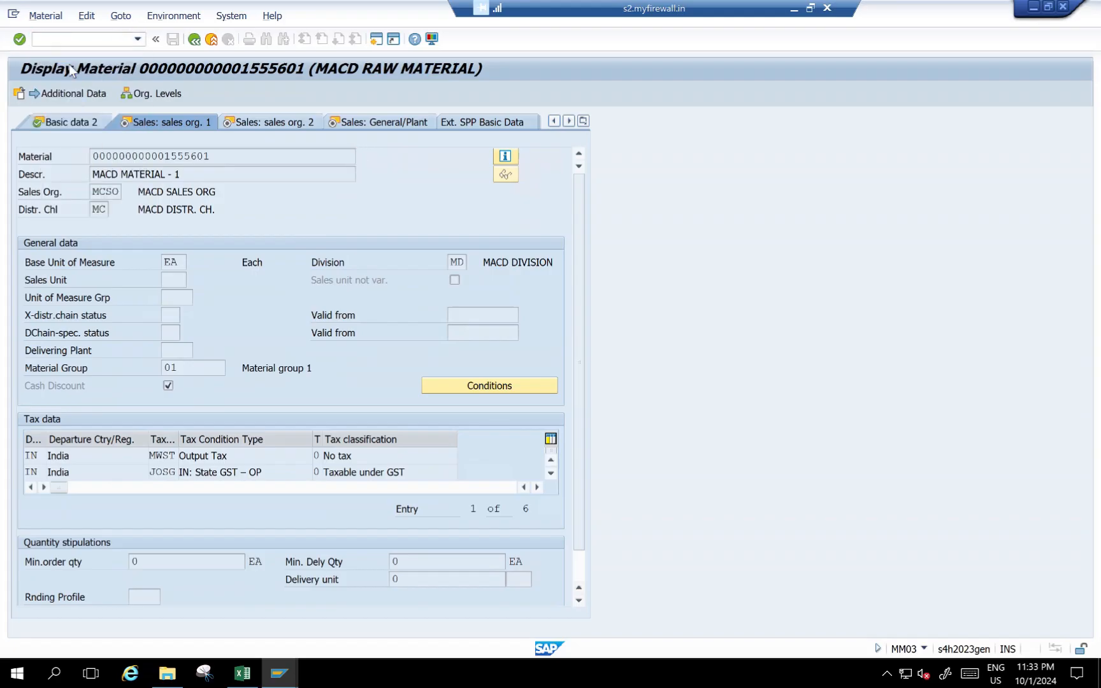
pyautogui.press('Return')
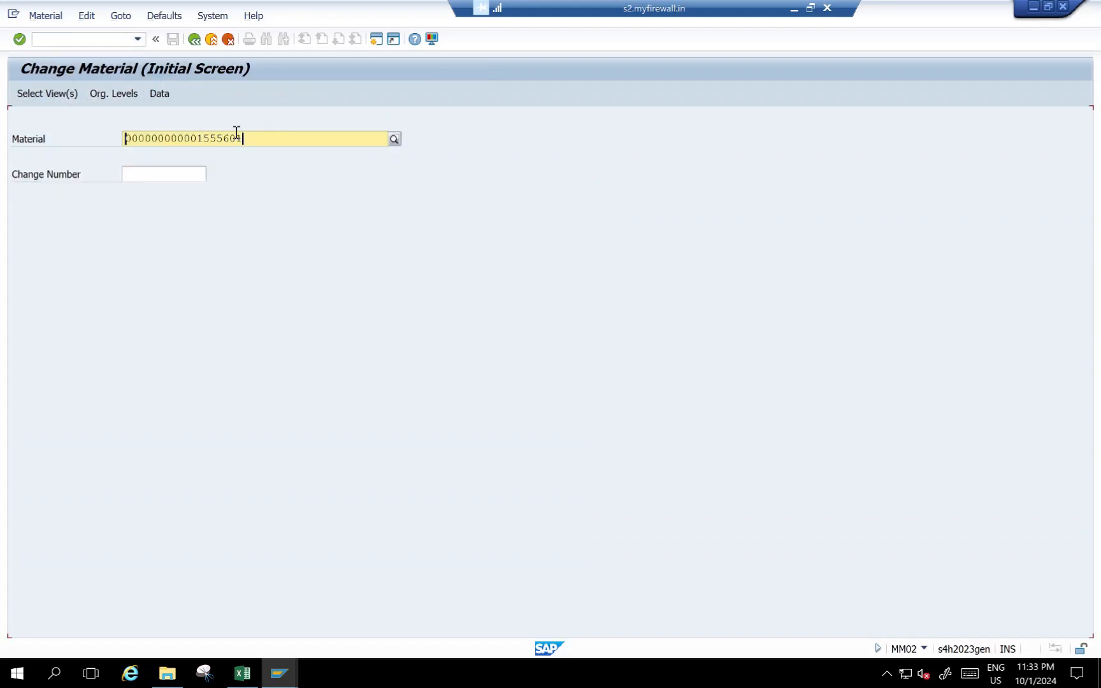
# Call up the material for change with only the Accounting 1 view selected.
pyautogui.press('Return')
pyautogui.click(455, 546)
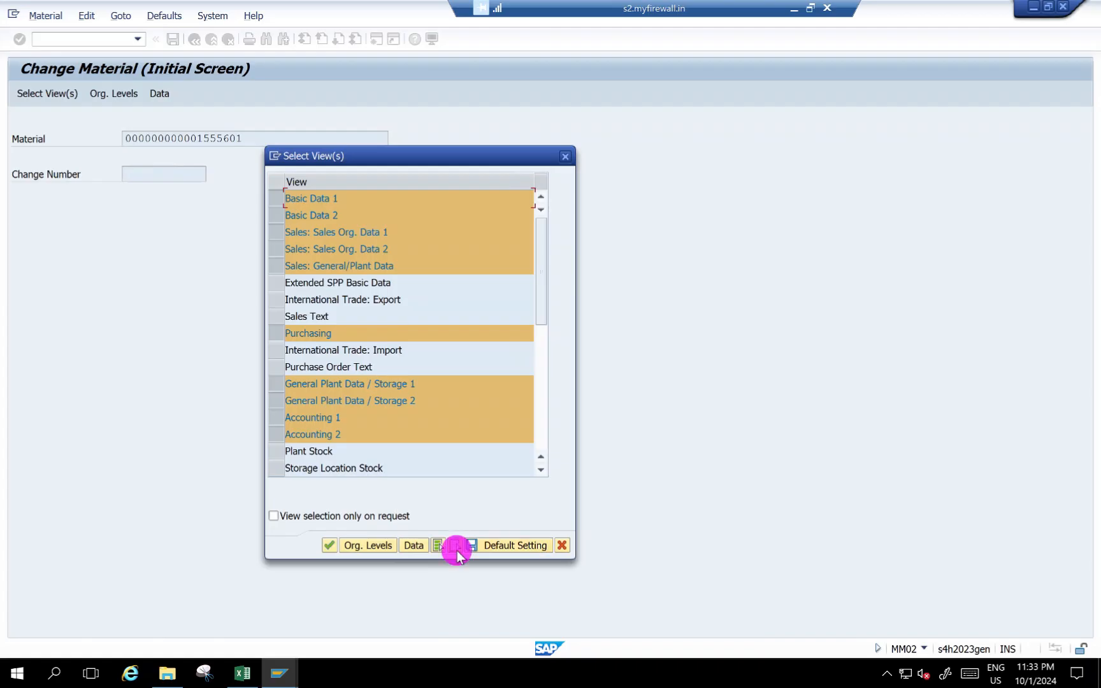
pyautogui.click(280, 419)
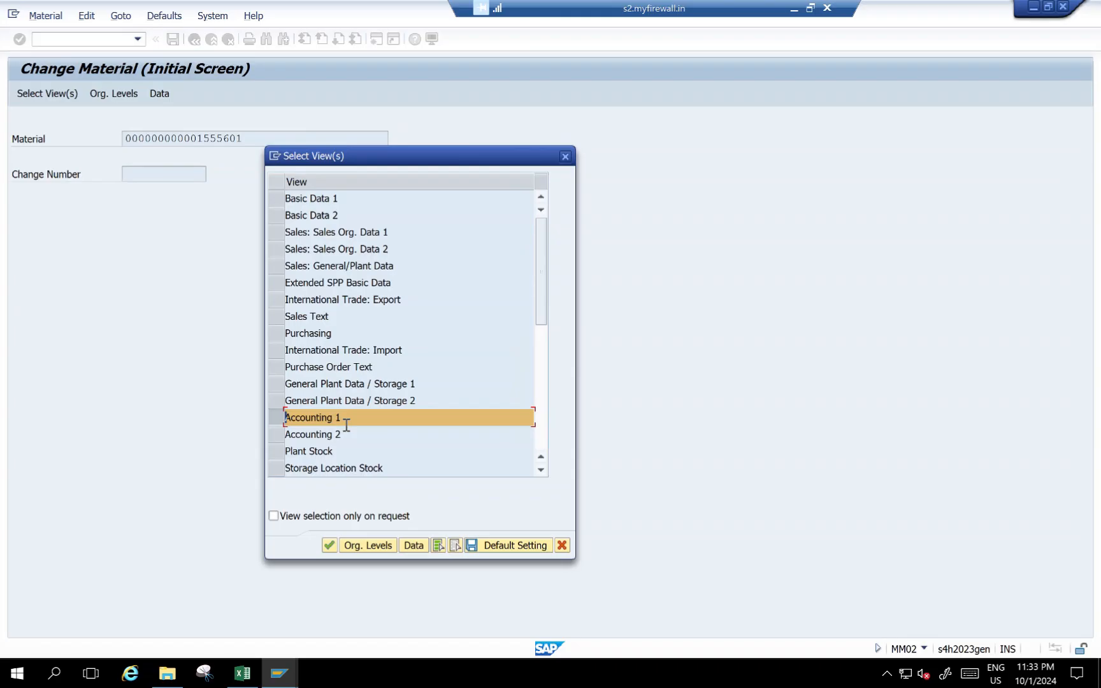
pyautogui.click(330, 547)
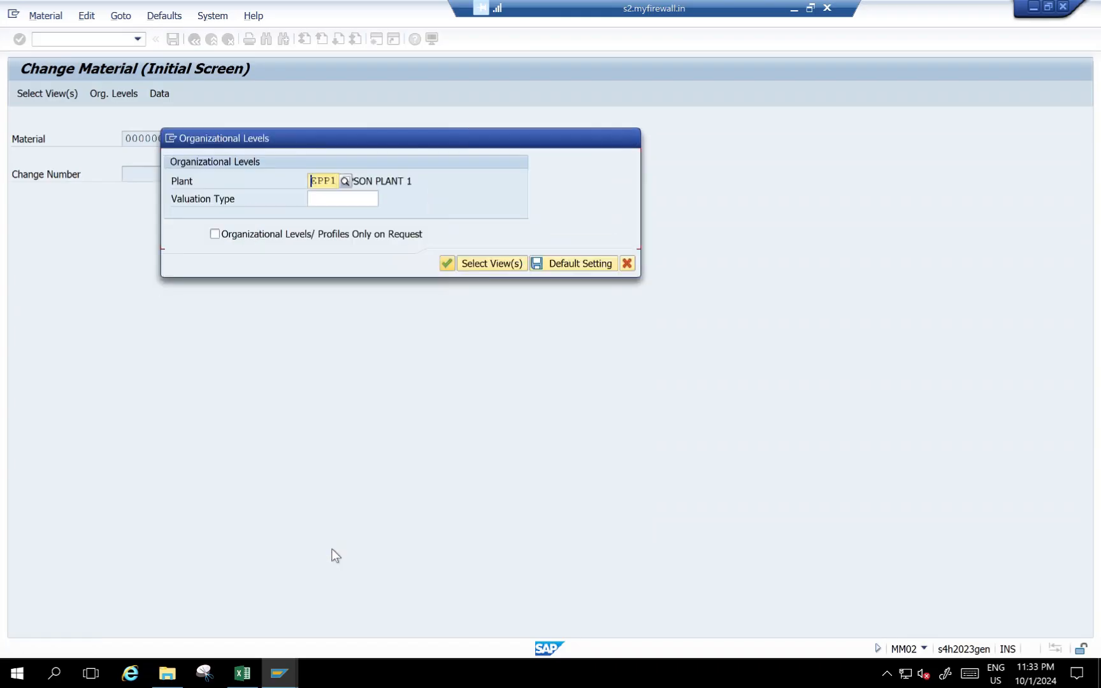
# Open the Accounting 1 data for plant MCP1, save the material, and return to SAP Easy Access.
pyautogui.click(320, 185)
pyautogui.click(322, 200)
pyautogui.press('Return')
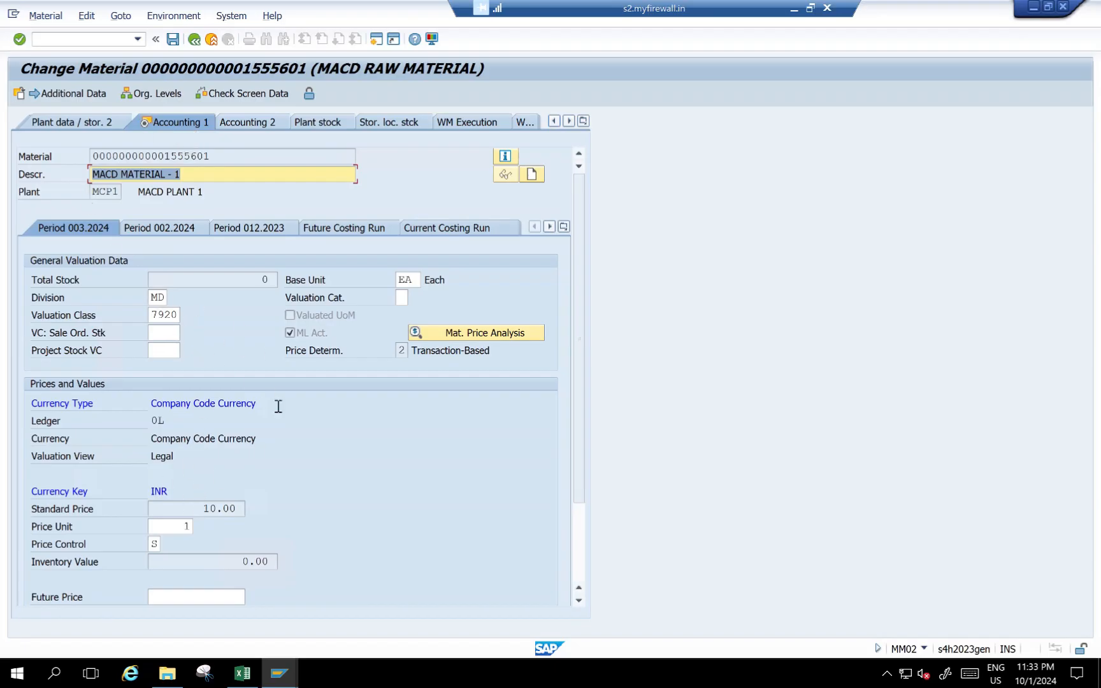
pyautogui.click(170, 38)
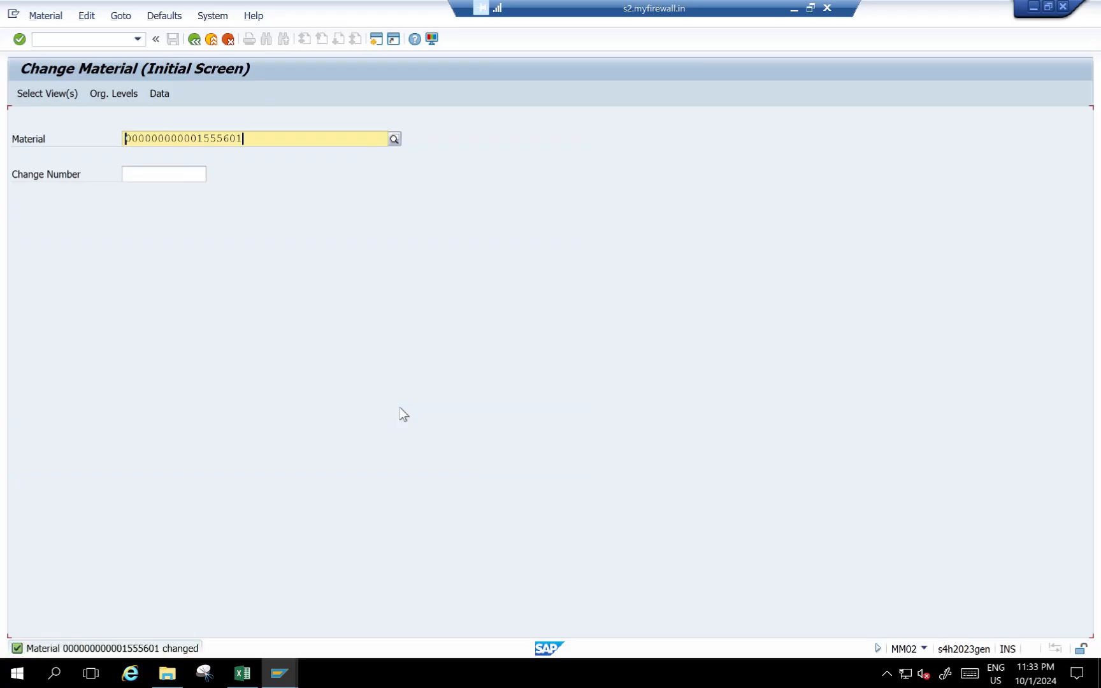
pyautogui.press('F3')
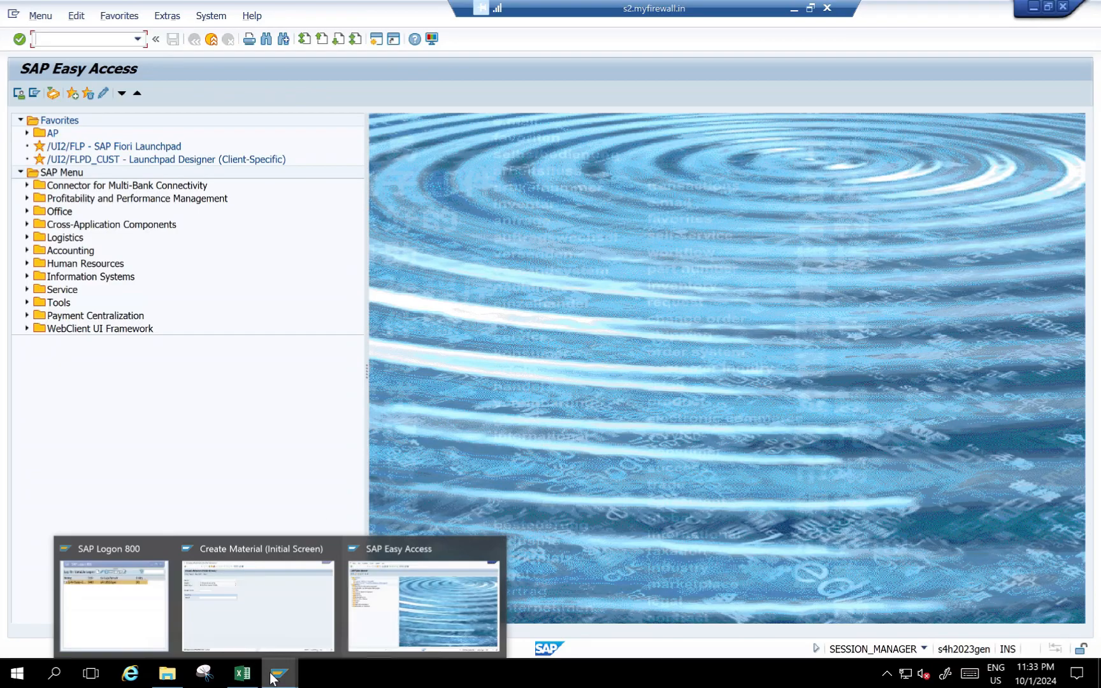
# Open the materials list transaction MM60, clear the material selection, and run the list for plant MCP1.
pyautogui.click(254, 418)
pyautogui.click(88, 39)
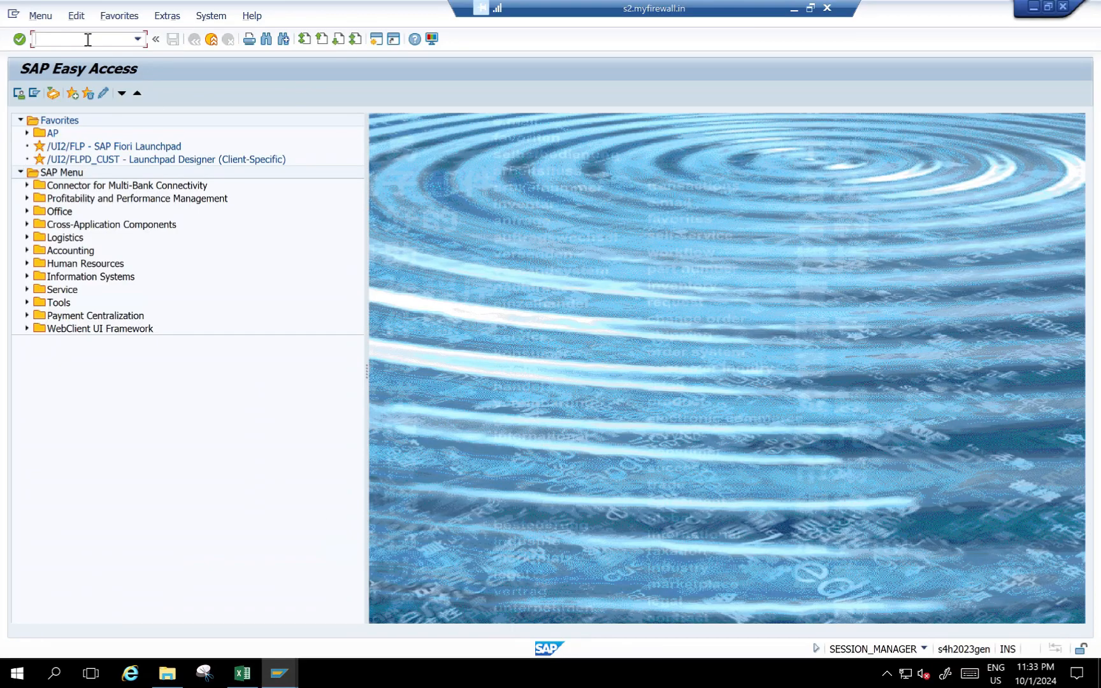
pyautogui.write('/NMM60')
pyautogui.press('Return')
pyautogui.moveTo(235, 138); pyautogui.dragTo(596, 134)
pyautogui.press('Delete')
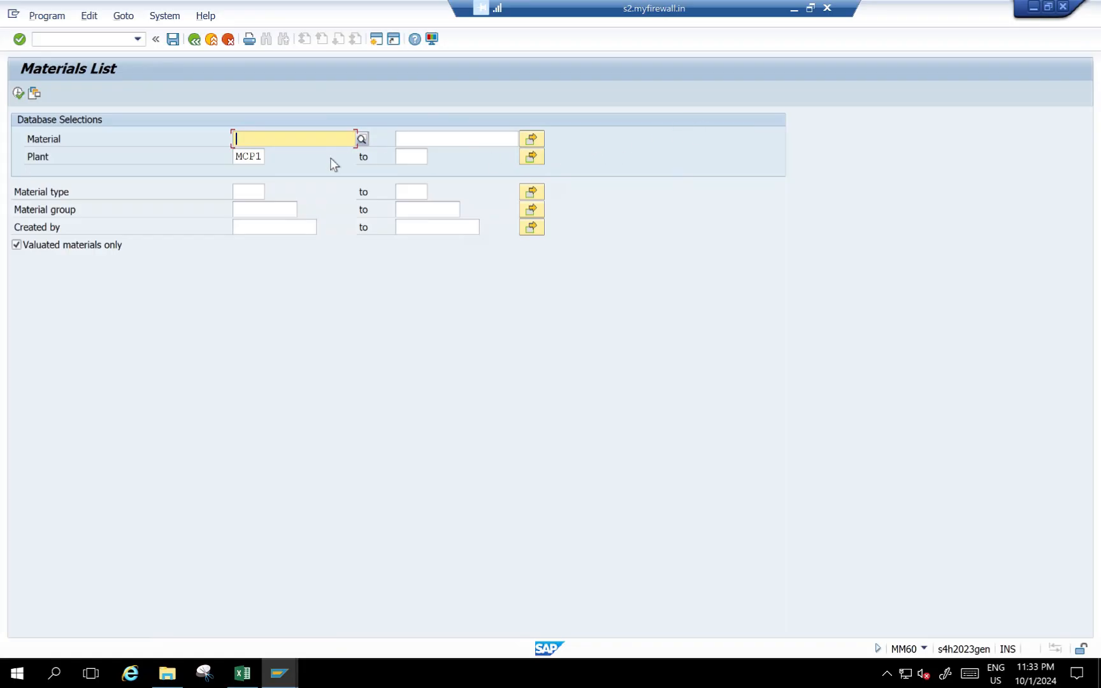
pyautogui.moveTo(237, 156); pyautogui.dragTo(263, 157)
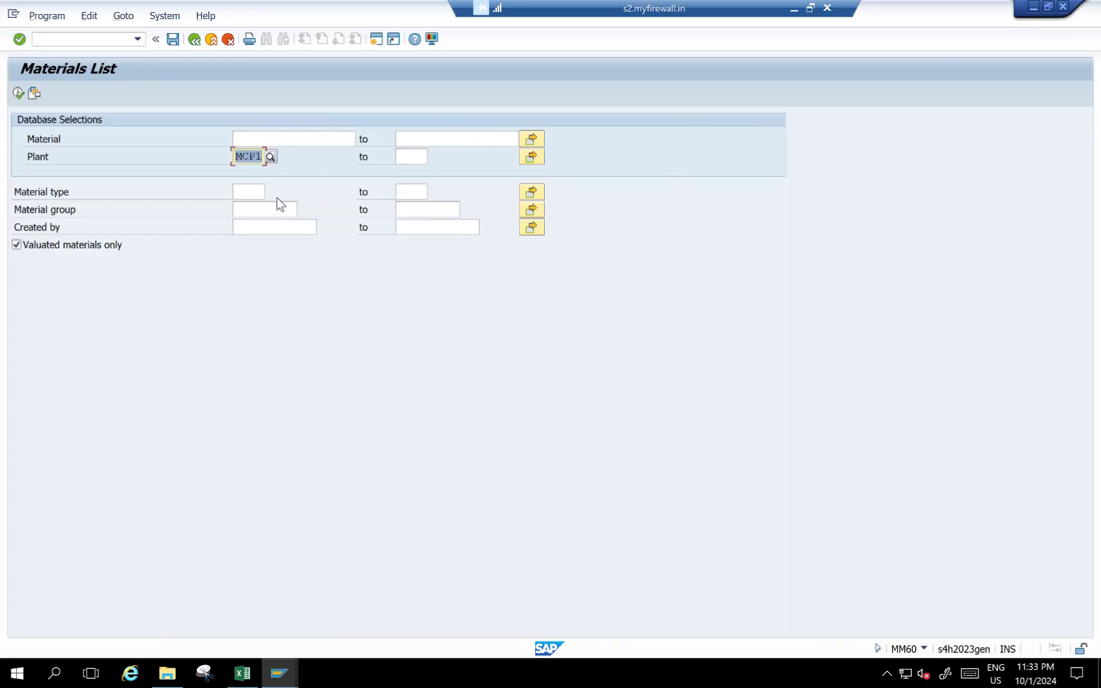
pyautogui.click(18, 93)
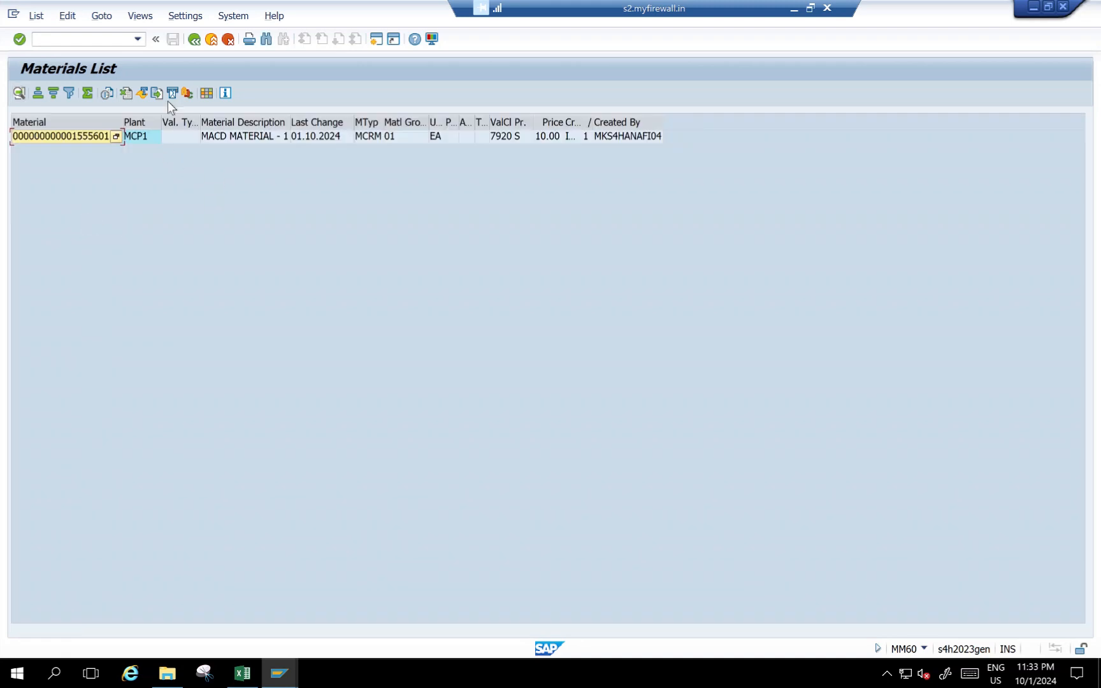
# Return to the list selection, run the materials list for plant EPP1, and leave the results.
pyautogui.click(195, 40)
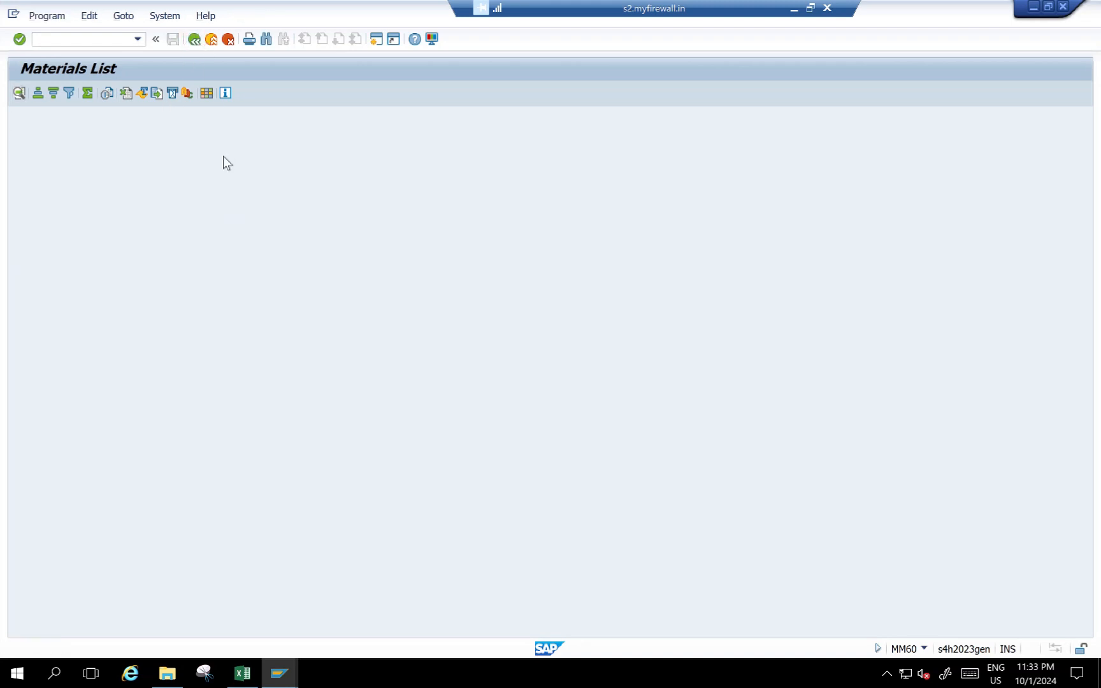
pyautogui.moveTo(234, 156); pyautogui.dragTo(307, 151)
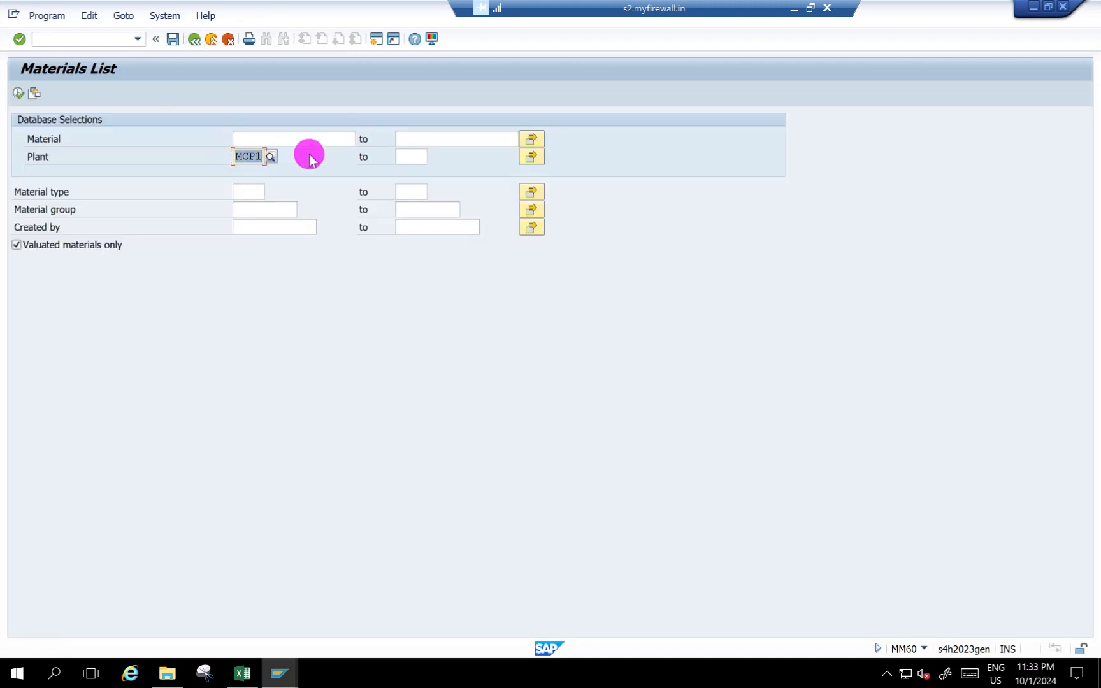
pyautogui.write('EPP1')
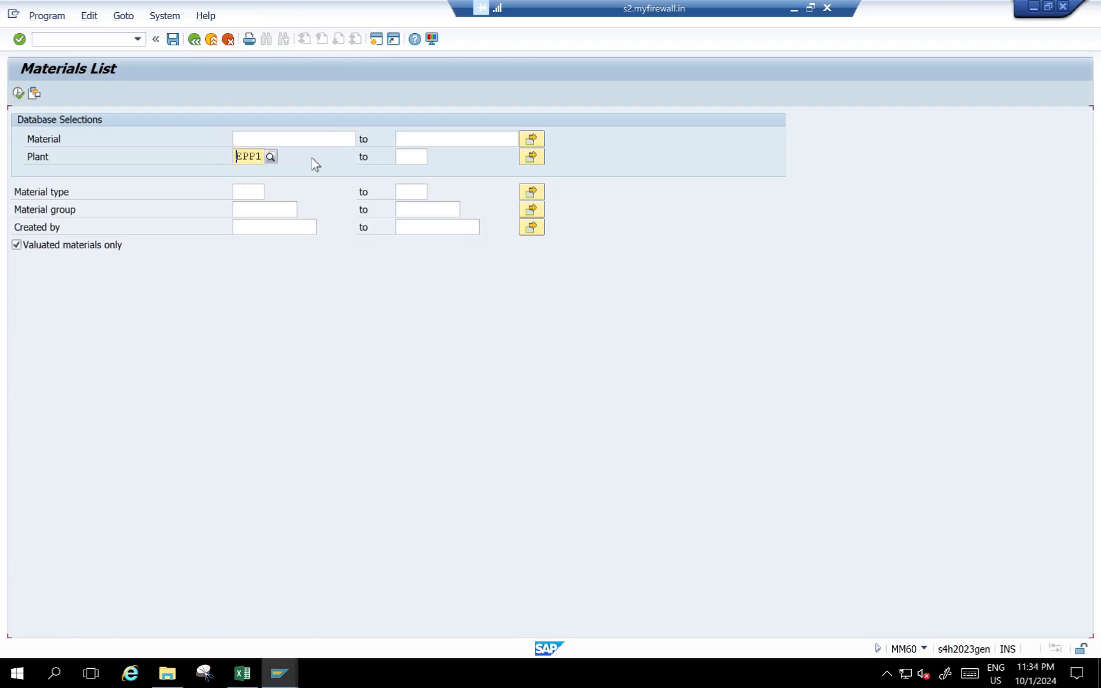
pyautogui.click(19, 93)
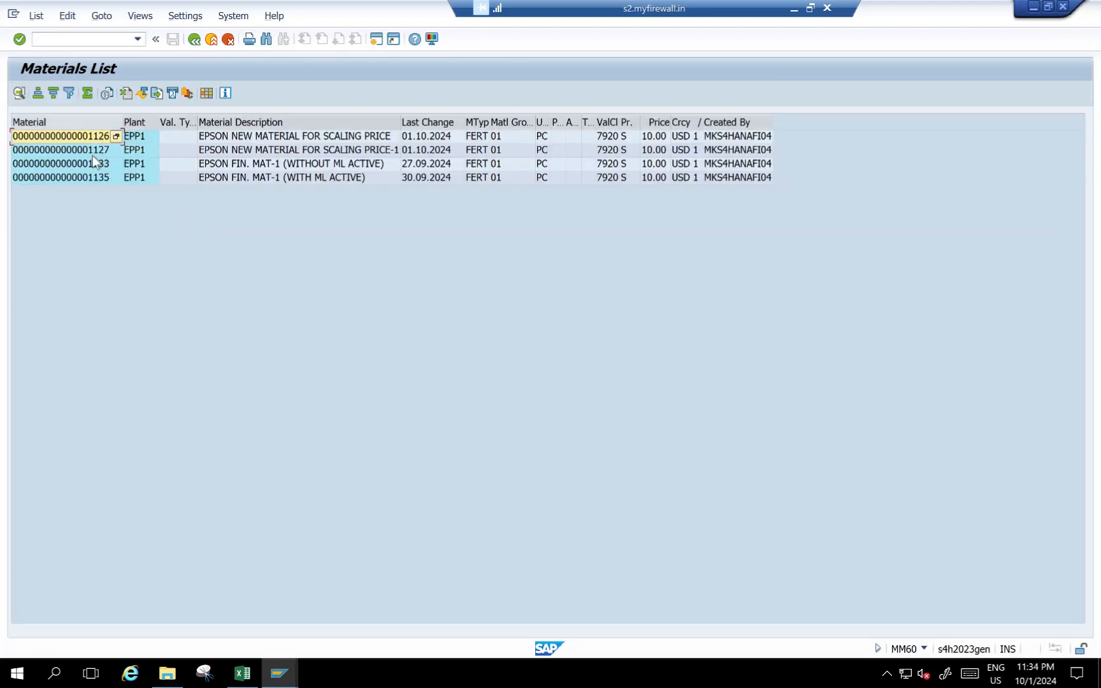
pyautogui.click(211, 41)
# Switch to the Excel notes and review the configuration steps from material type attributes to Create Material Master.
pyautogui.click(242, 673)
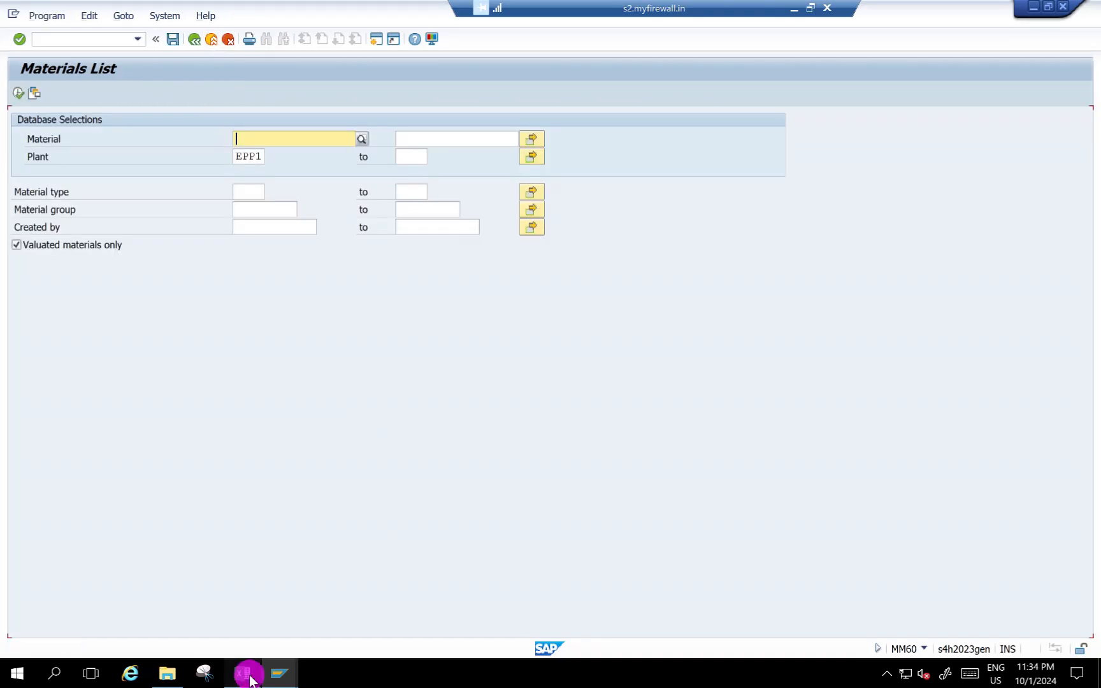
pyautogui.click(151, 204)
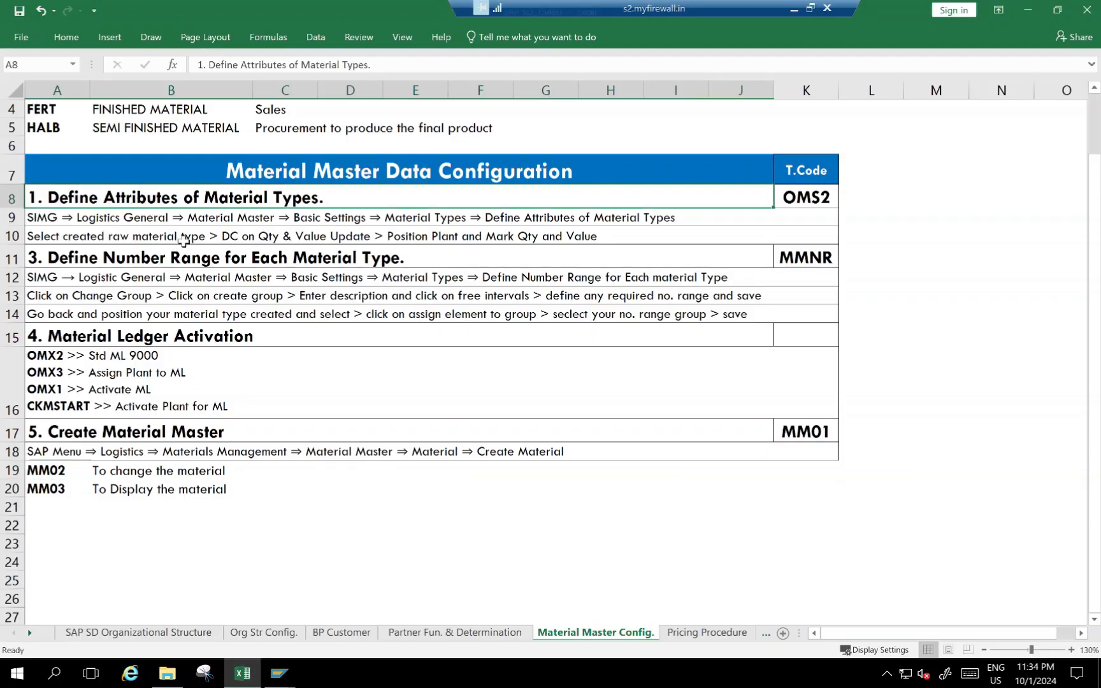
pyautogui.click(191, 260)
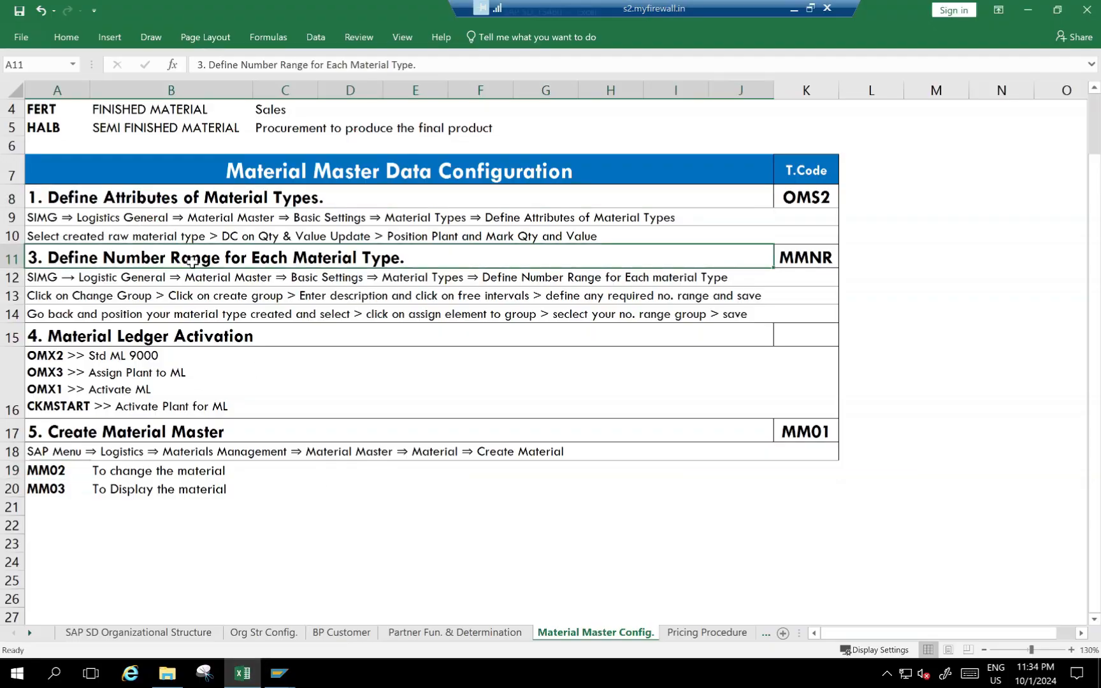
pyautogui.click(184, 338)
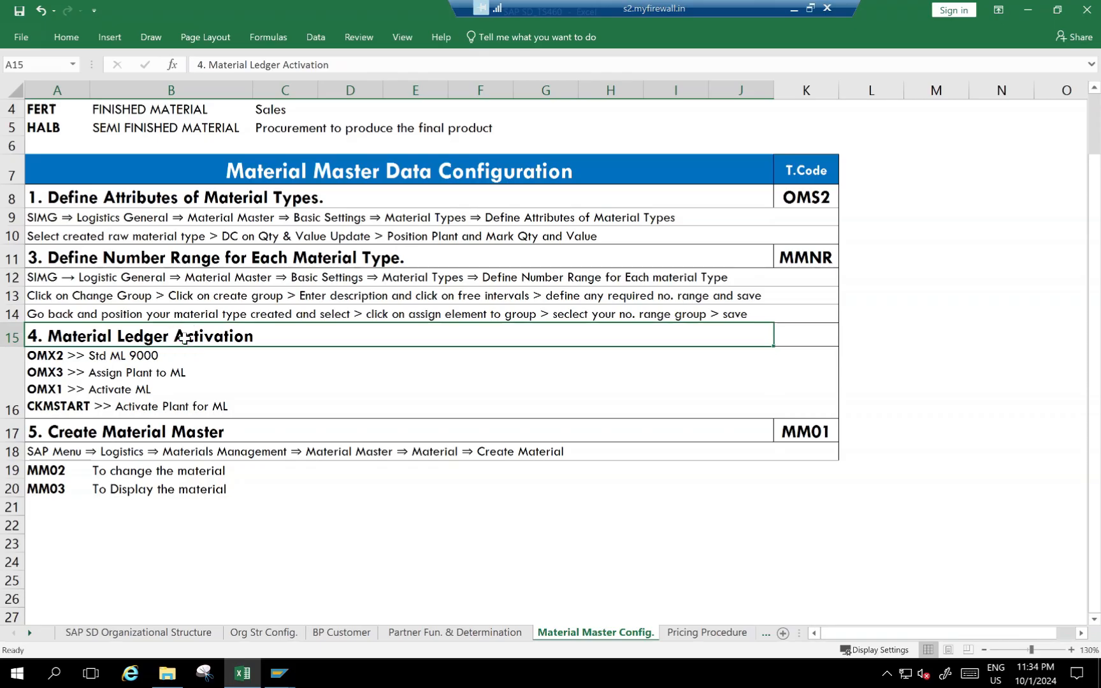
pyautogui.click(169, 433)
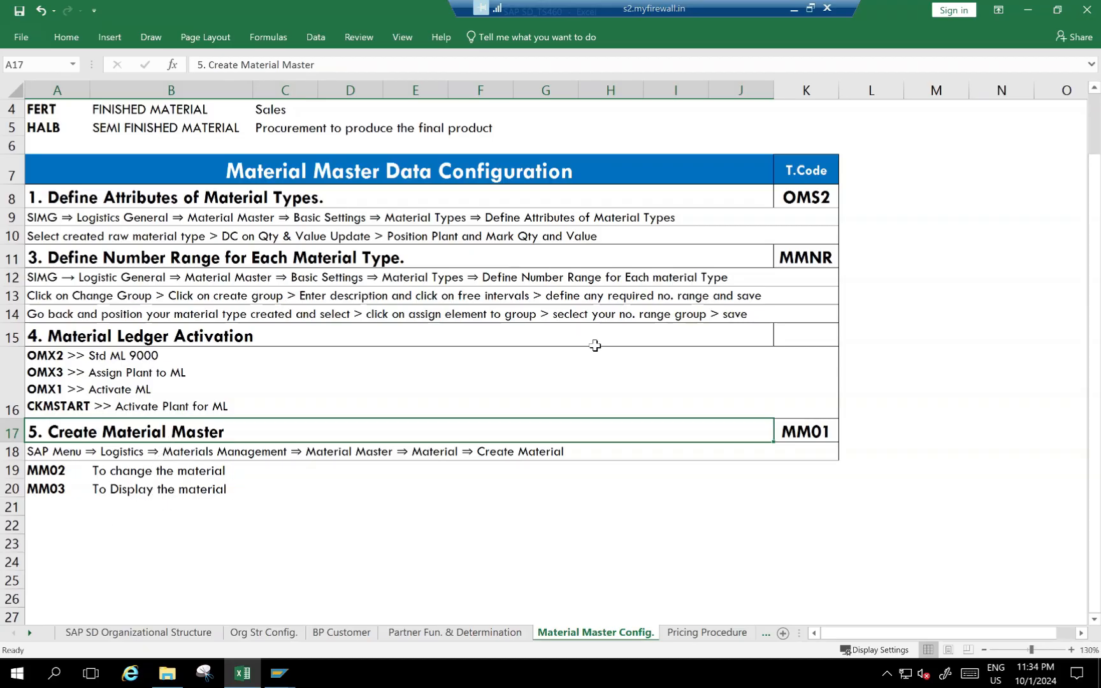
pyautogui.scroll(1, 387, 505)
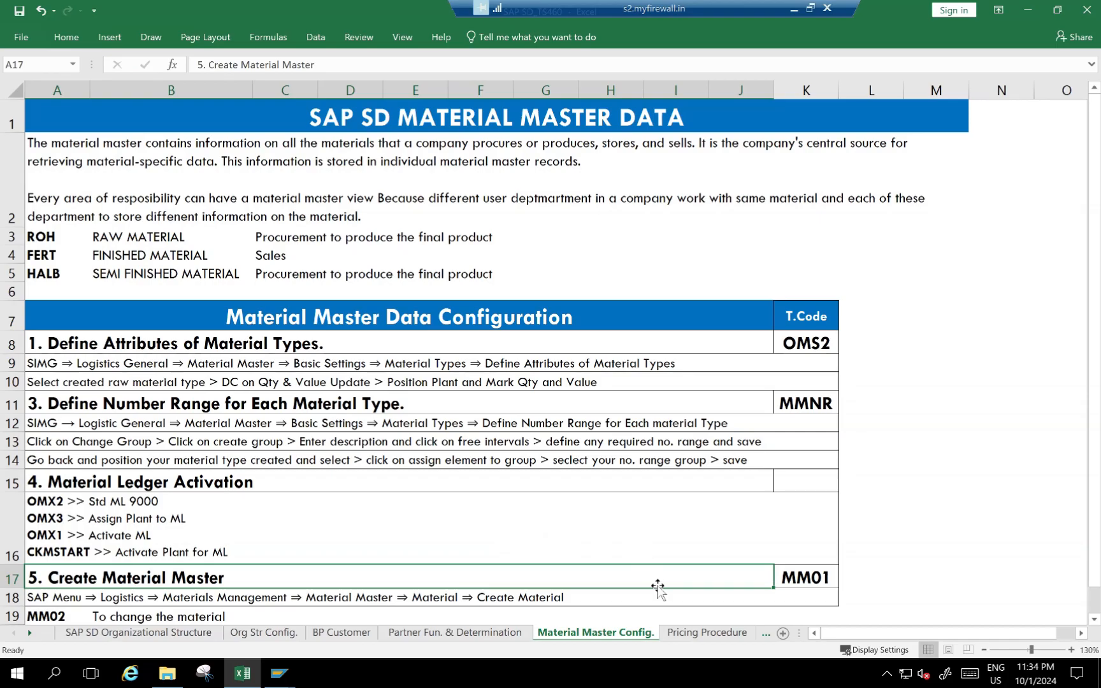
# Look through the Pricing Procedure and Condition Record sheets, and return to the Material Master Config. sheet.
pyautogui.click(683, 634)
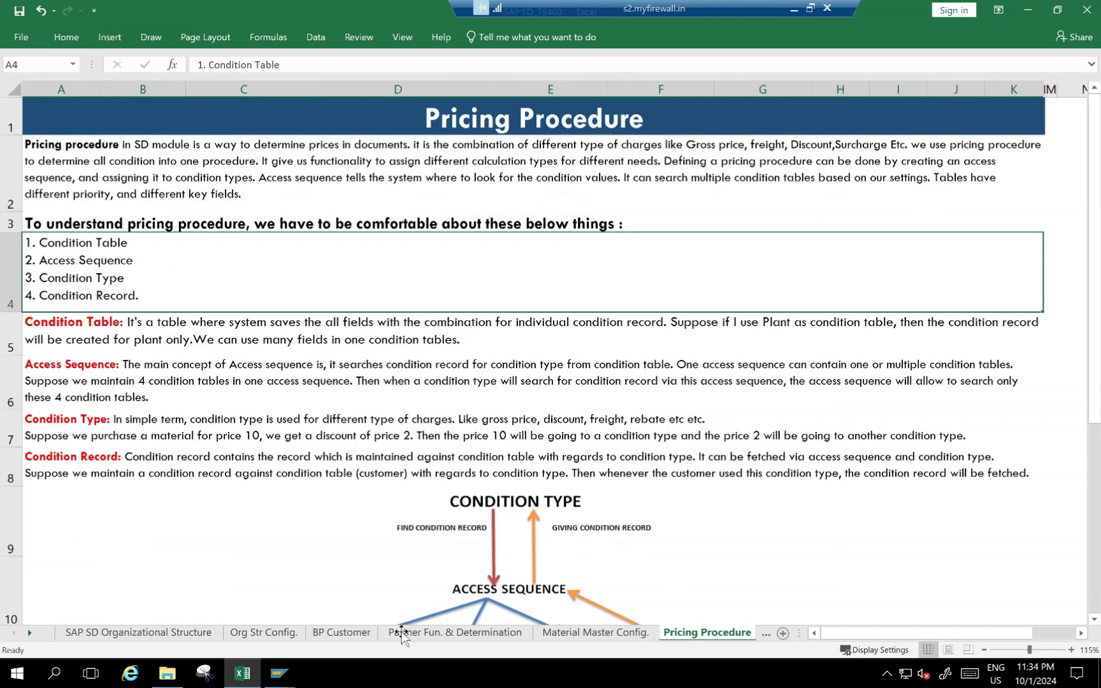
pyautogui.click(29, 634)
pyautogui.click(29, 634)
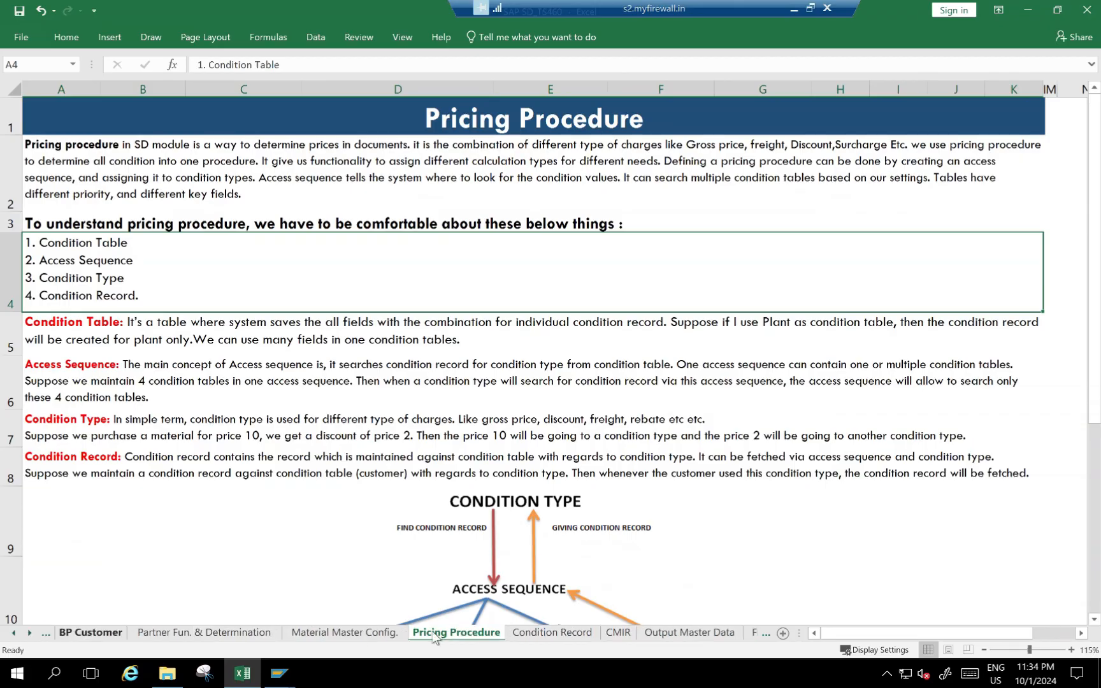
pyautogui.click(534, 633)
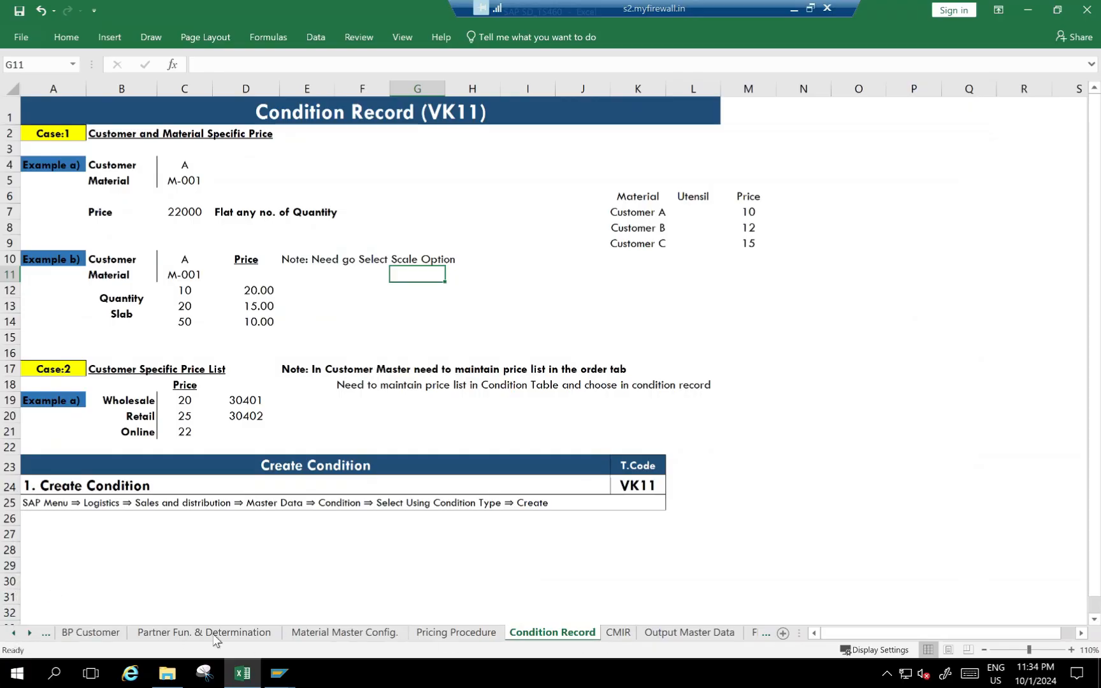
pyautogui.click(485, 635)
pyautogui.click(526, 633)
pyautogui.click(364, 633)
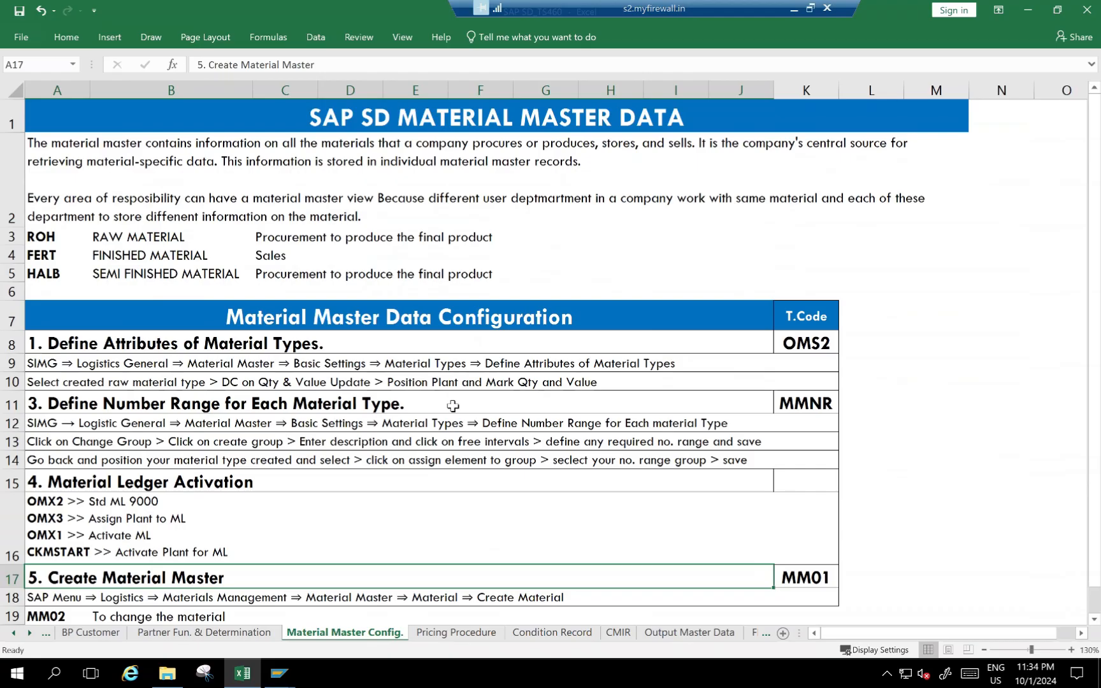